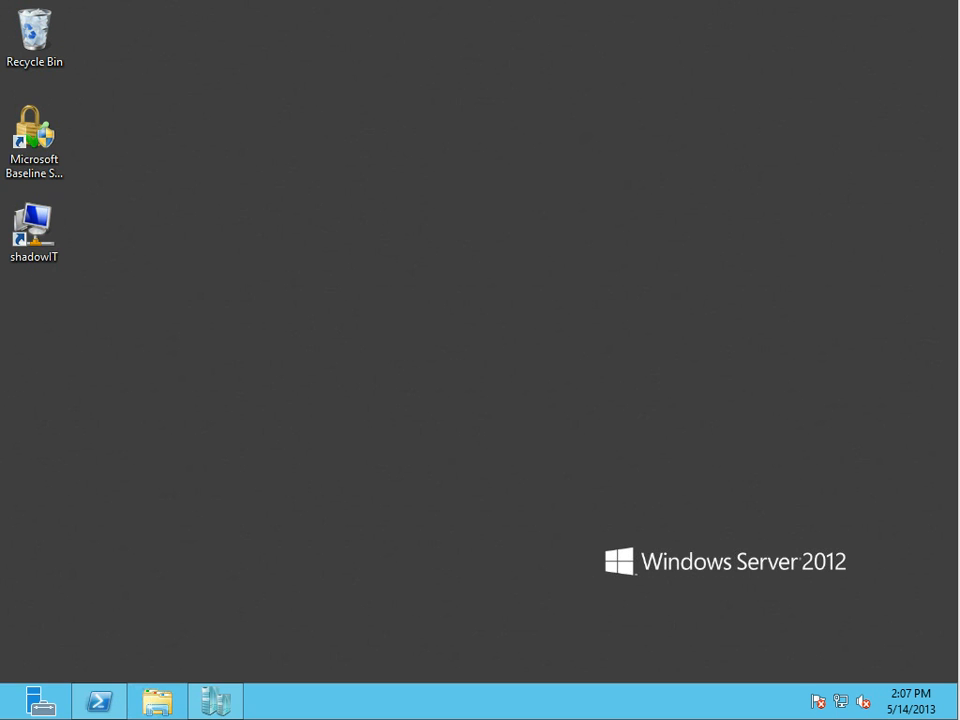
Open Hyper-V Manager and review ContosoMS1, ContosoMS2 and ContosoDC1 on CONTOSOHOST2, ending on ContosoDC1
{"action": "left_click", "coordinate": [215, 702]}
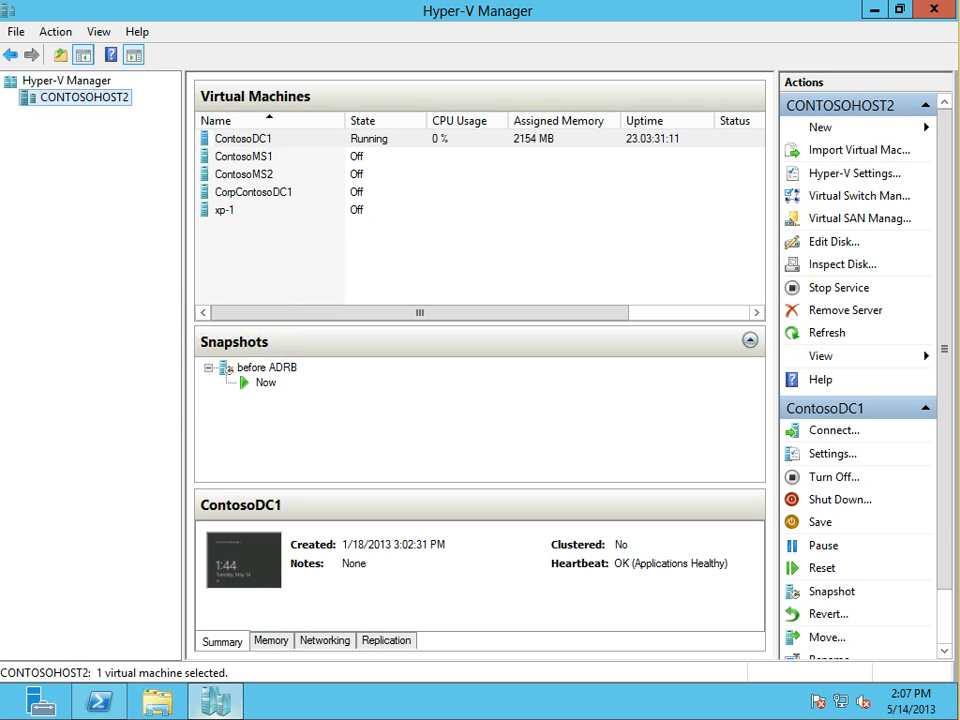
{"action": "left_click", "coordinate": [244, 157]}
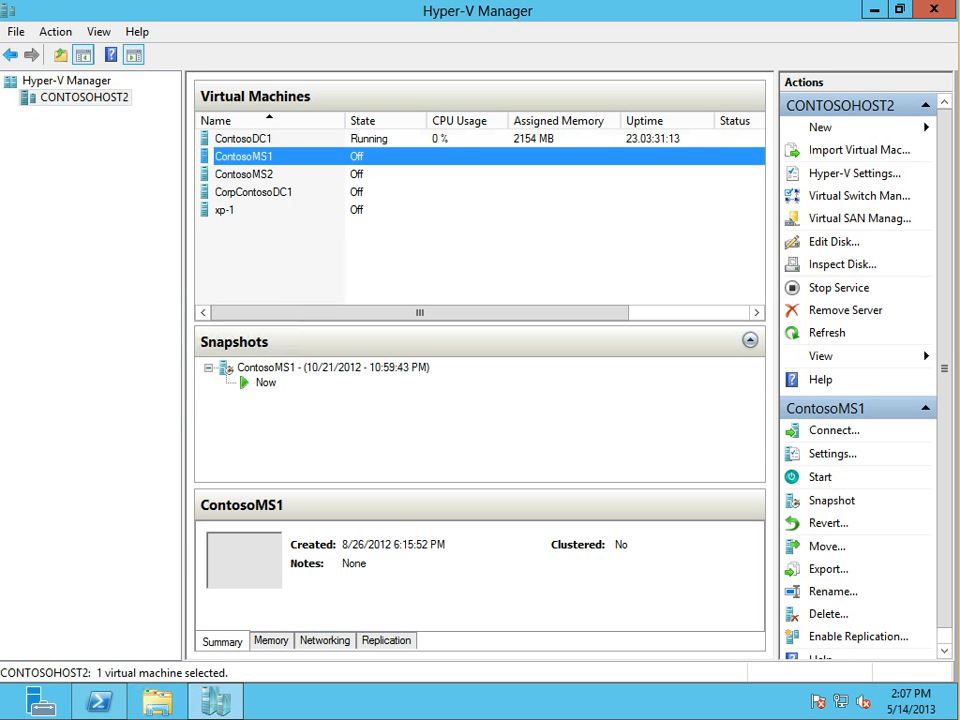
{"action": "left_click", "coordinate": [244, 139]}
{"action": "left_click", "coordinate": [244, 174]}
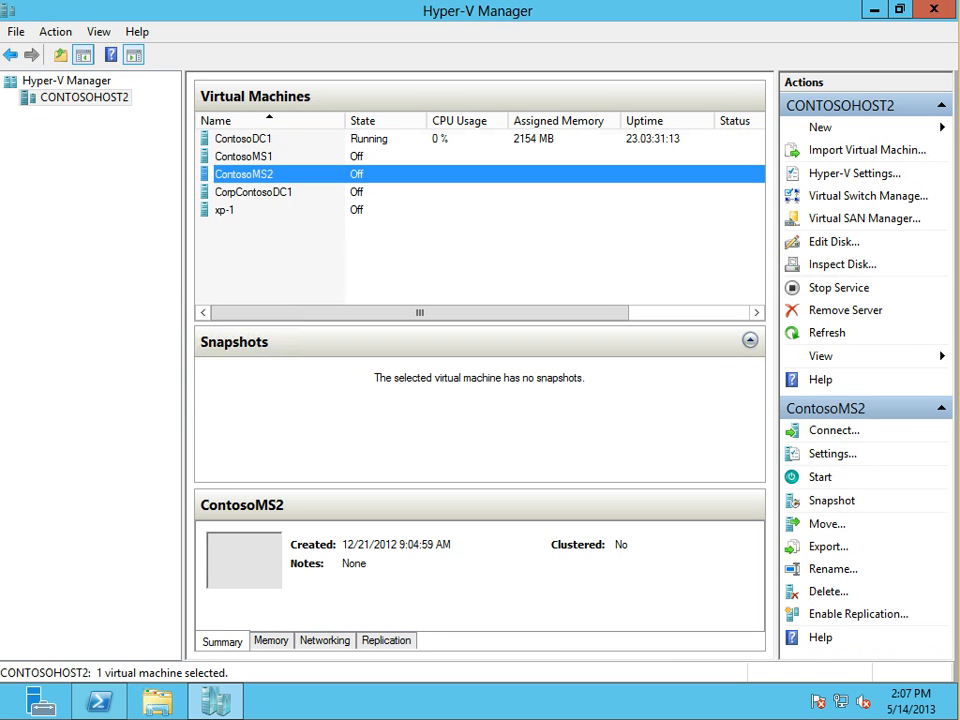
{"action": "left_click", "coordinate": [244, 139]}
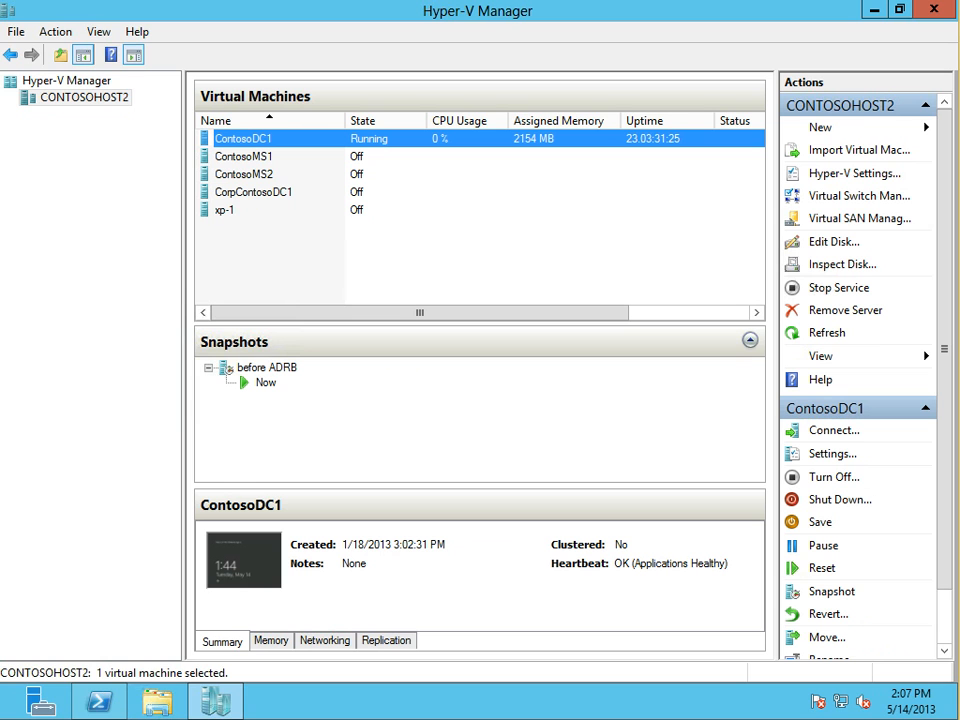
Switch to the Server Manager session and launch Hyper-V Manager from its Tools menu
{"action": "mouse_move", "coordinate": [260, 717]}
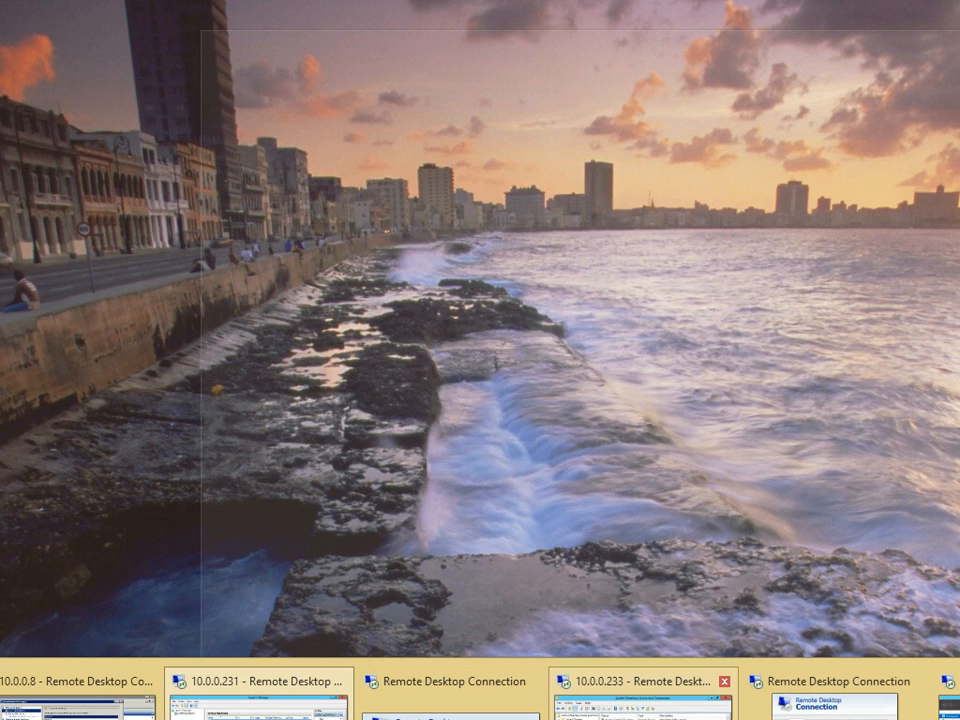
{"action": "left_click", "coordinate": [952, 704]}
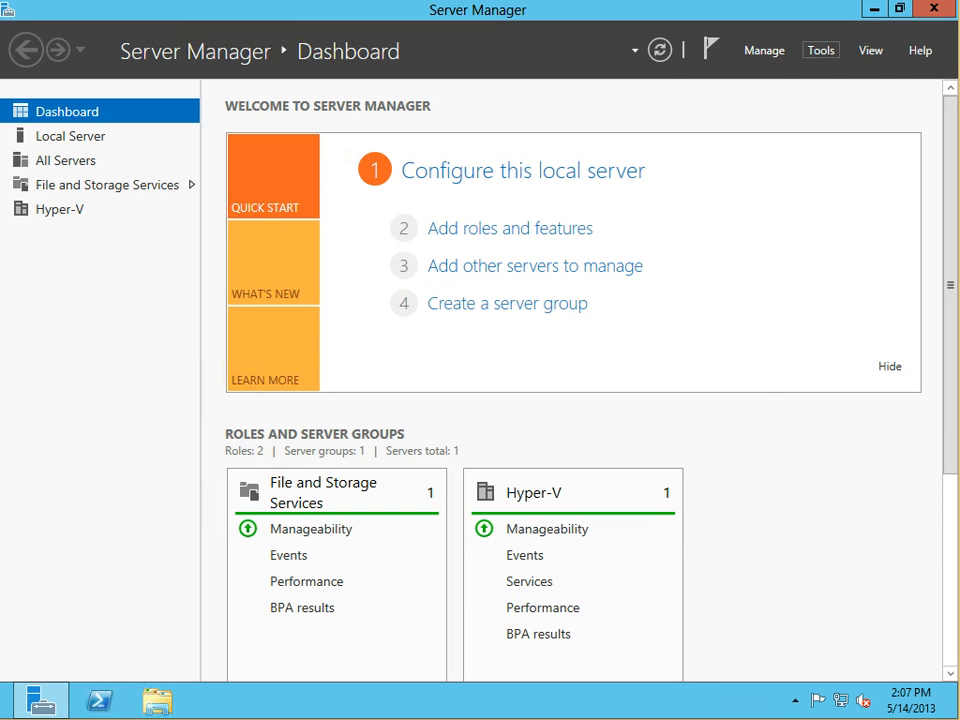
{"action": "left_click", "coordinate": [821, 50]}
{"action": "left_click", "coordinate": [720, 156]}
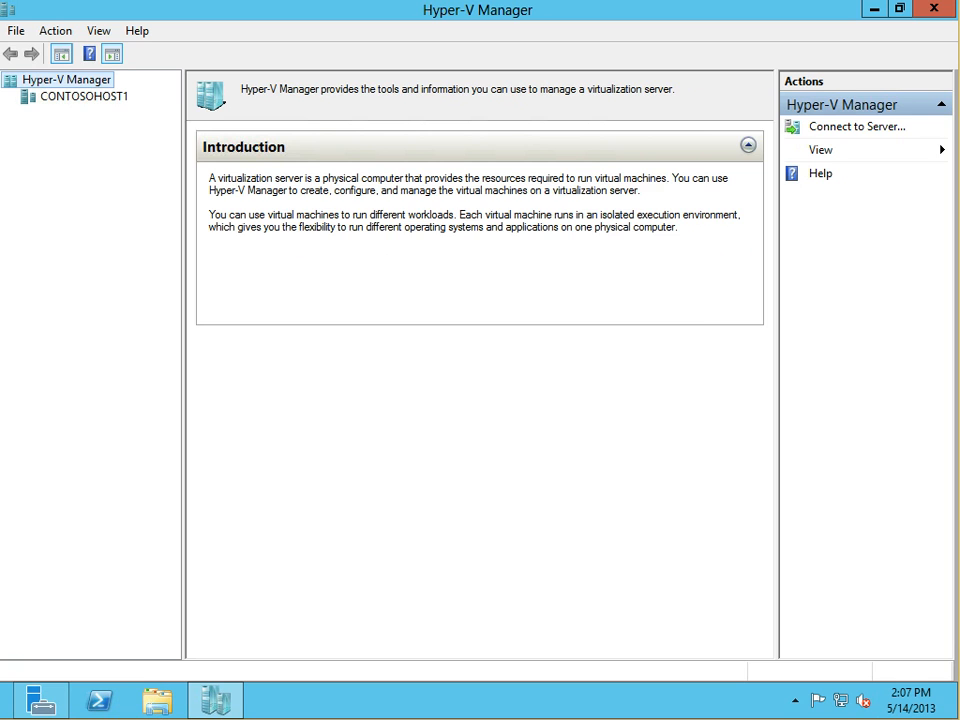
Add the host contosohost2 to the console through Connect to Server
{"action": "left_click", "coordinate": [84, 97]}
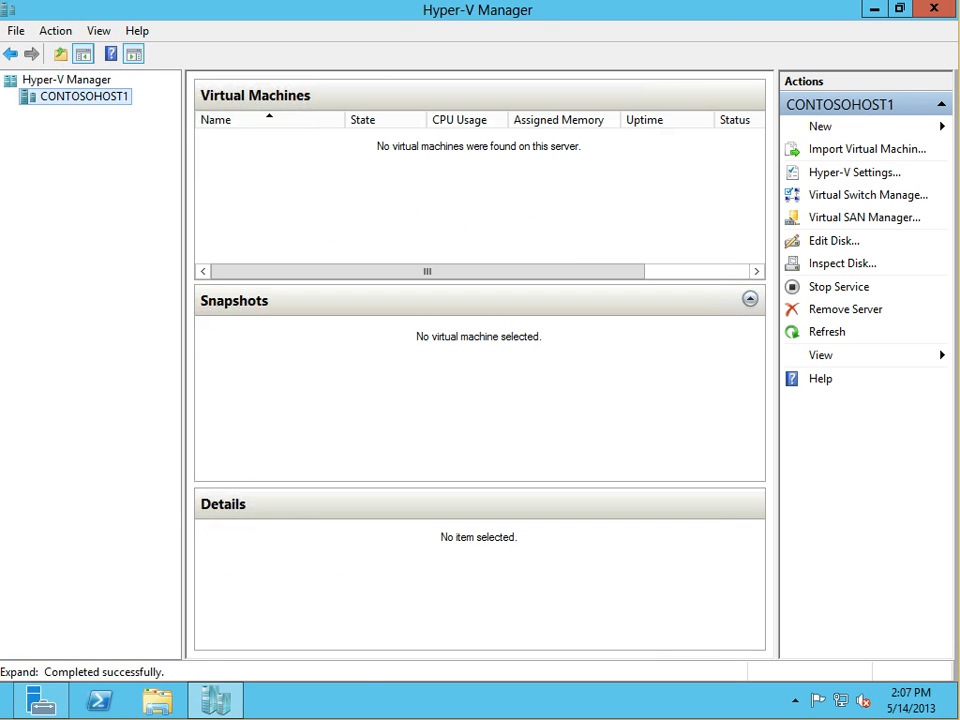
{"action": "right_click", "coordinate": [60, 79]}
{"action": "left_click", "coordinate": [135, 89]}
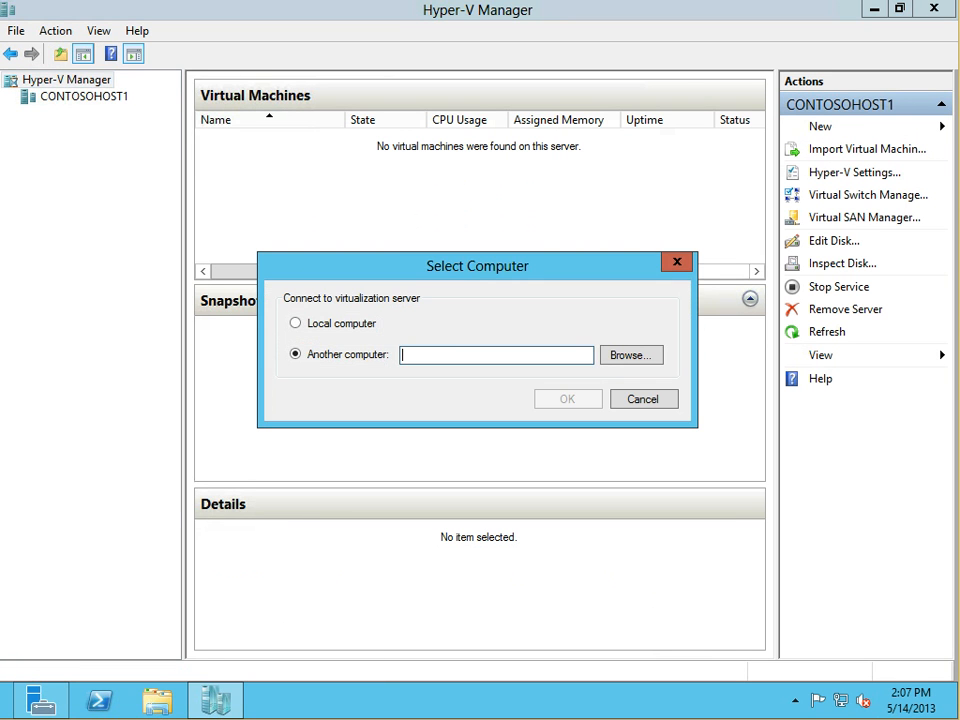
{"action": "type", "text": "con"}
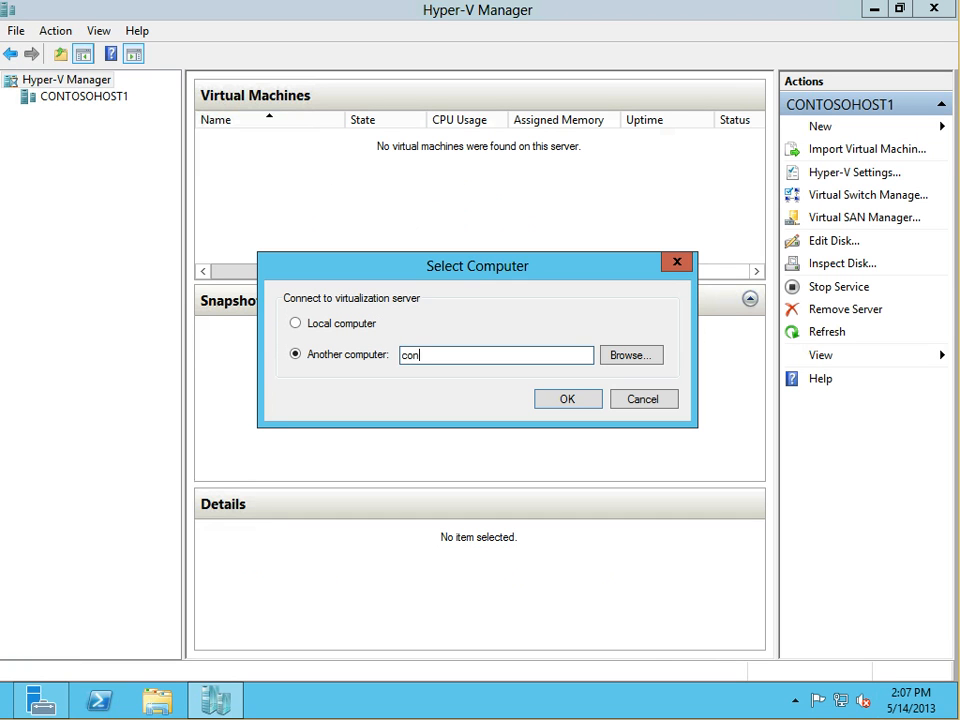
{"action": "type", "text": "tosohost2"}
{"action": "key", "text": "Return"}
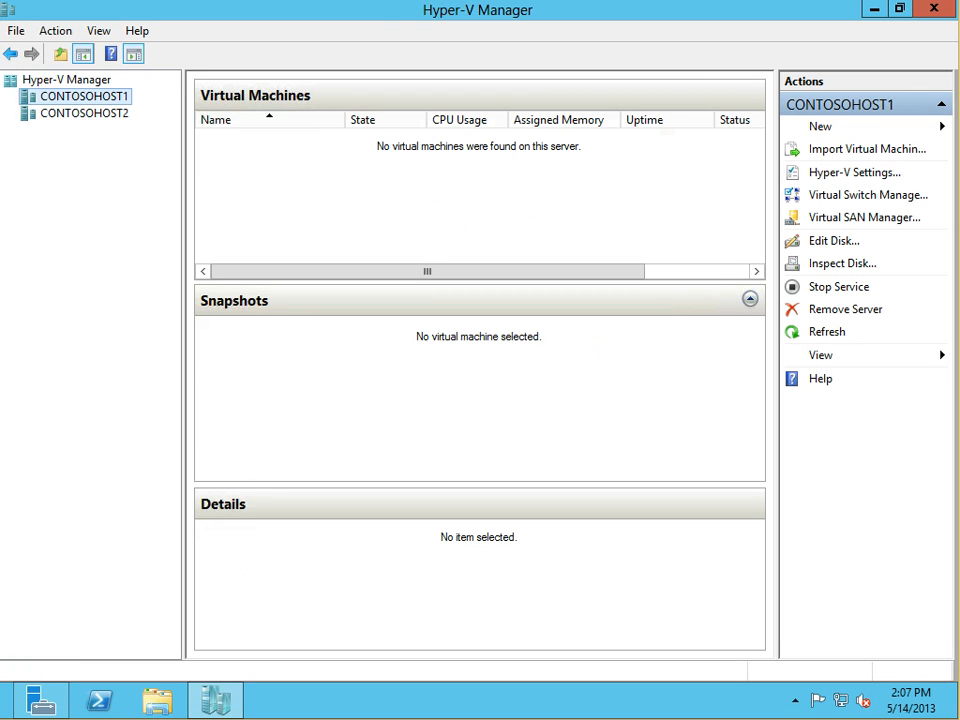
Compare CONTOSOHOST2's ContosoMS1 and ContosoDC1 with CONTOSOHOST1's empty virtual machine list
{"action": "left_click", "coordinate": [84, 113]}
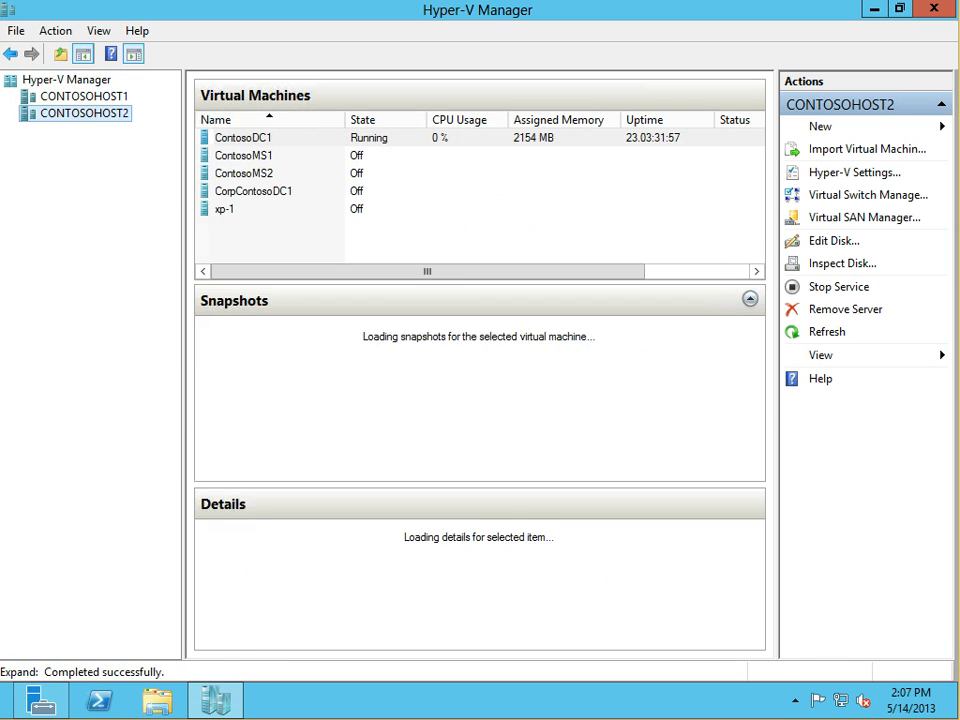
{"action": "left_click", "coordinate": [244, 155]}
{"action": "left_click", "coordinate": [243, 138]}
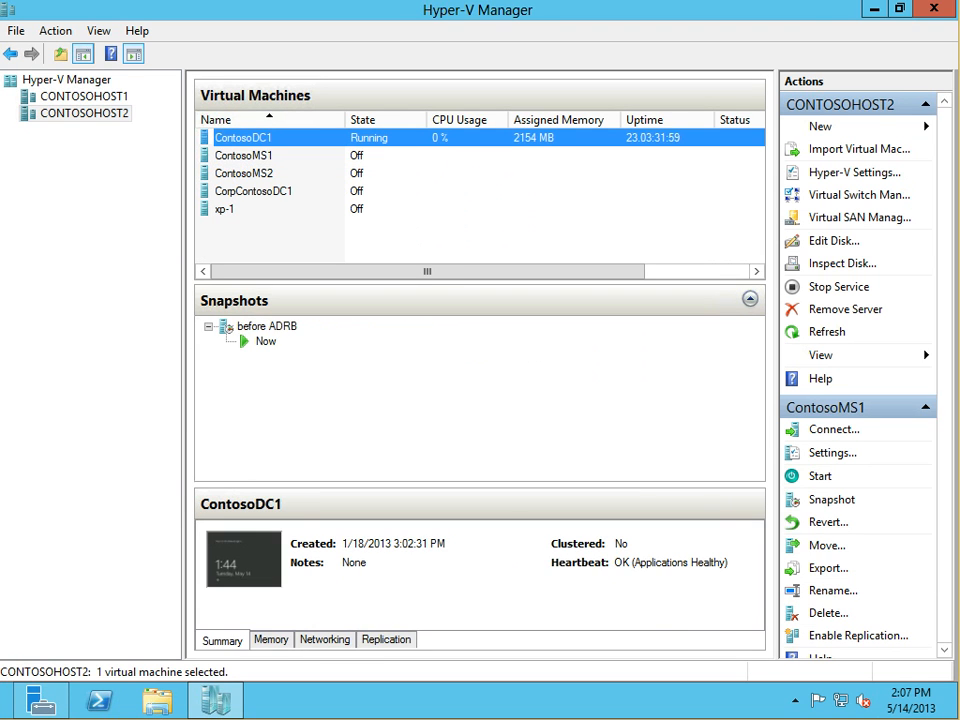
{"action": "left_click", "coordinate": [84, 96]}
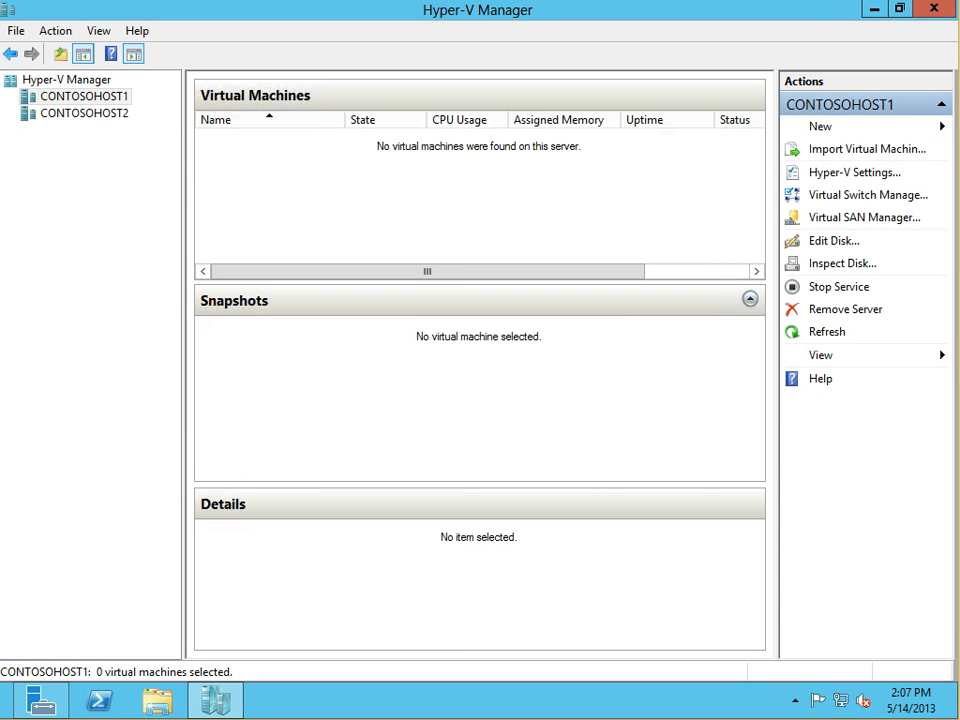
{"action": "left_click", "coordinate": [84, 113]}
{"action": "left_click", "coordinate": [244, 155]}
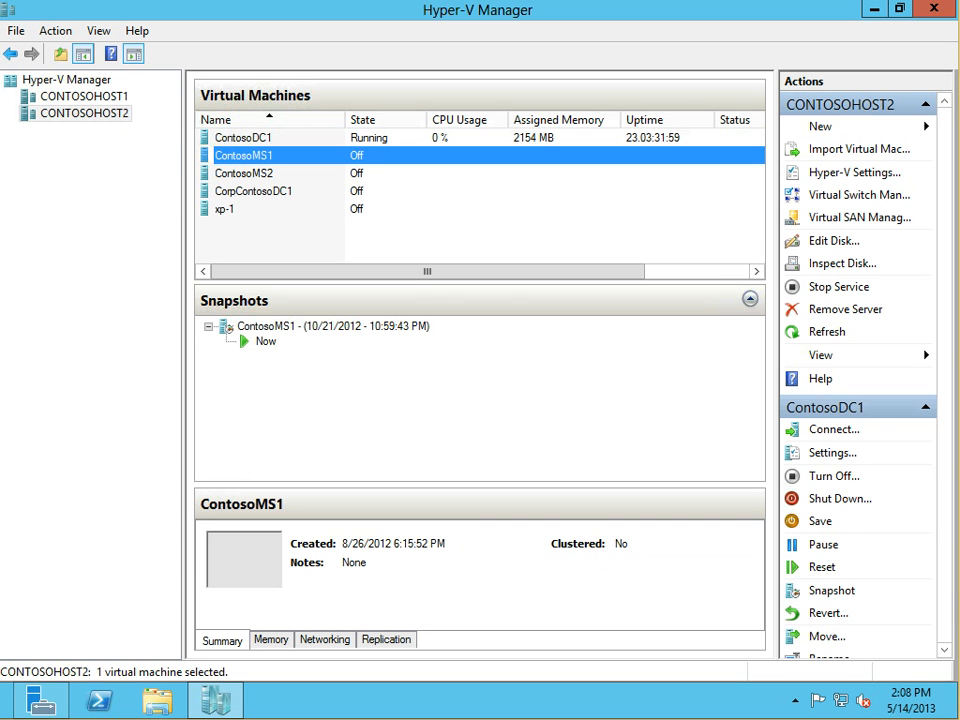
{"action": "left_click", "coordinate": [243, 138]}
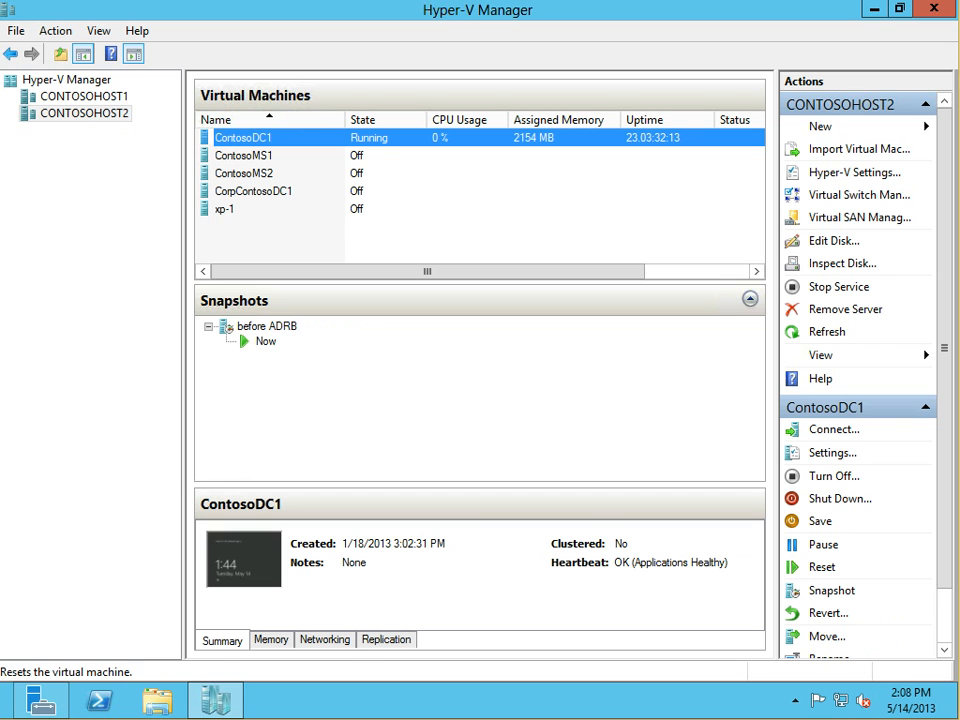
Collapse the CONTOSOHOST2 and ContosoDC1 Actions sections, then recheck both hosts' virtual machines
{"action": "left_click", "coordinate": [925, 104]}
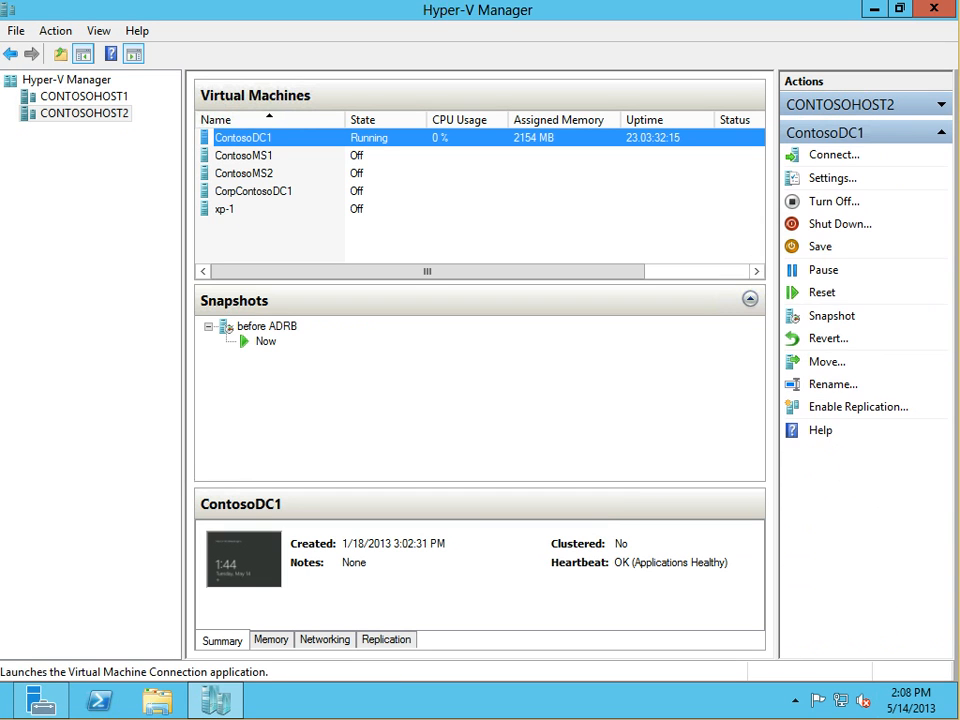
{"action": "left_click", "coordinate": [940, 132]}
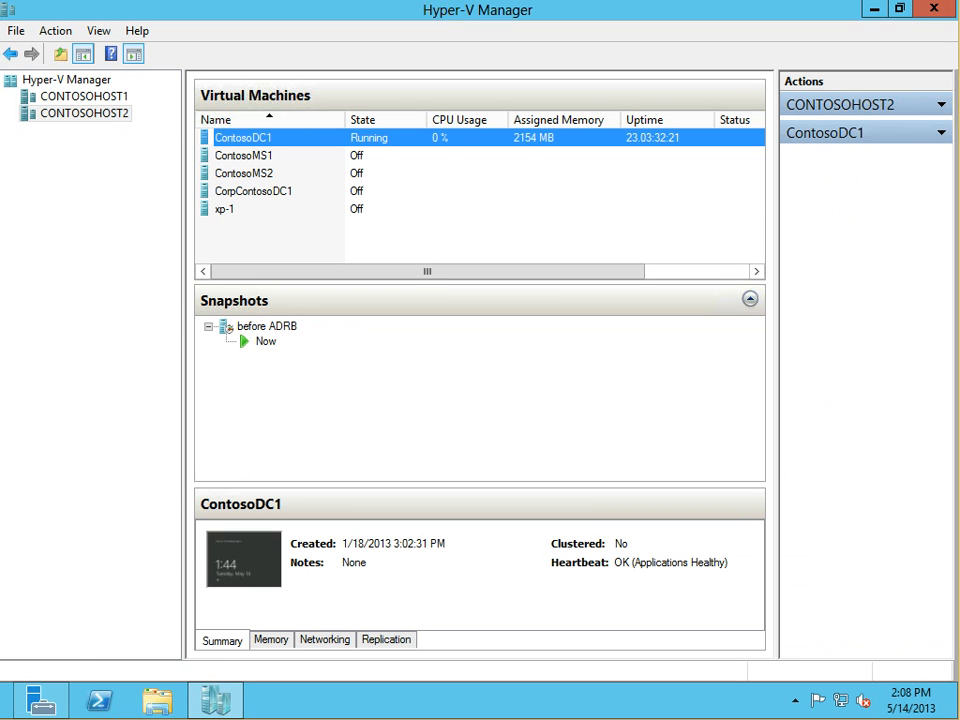
{"action": "left_click", "coordinate": [244, 156]}
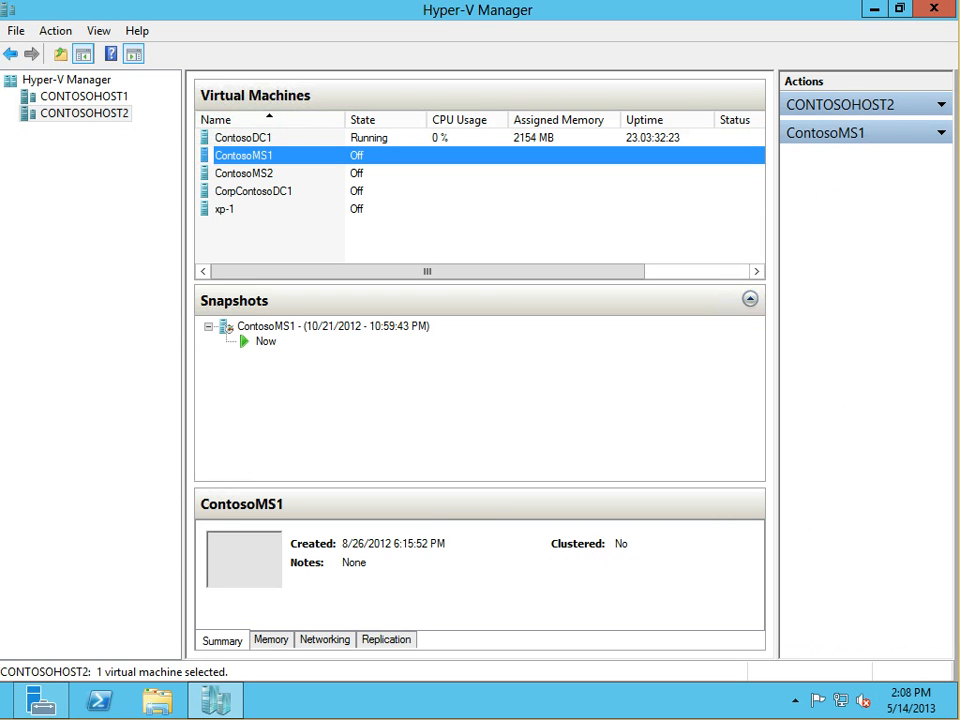
{"action": "left_click", "coordinate": [244, 138]}
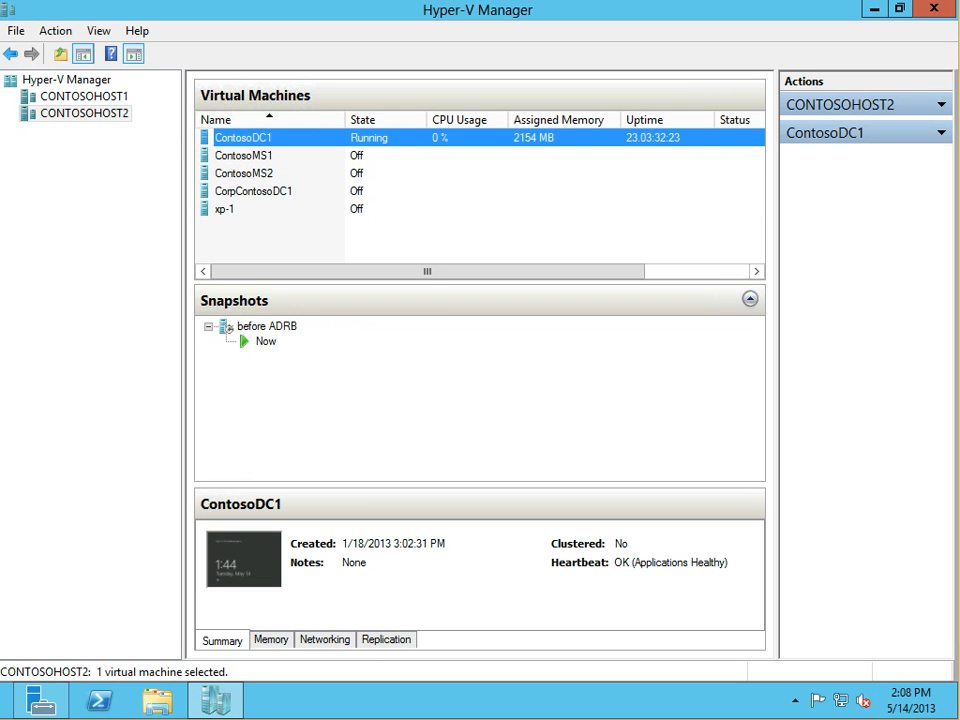
{"action": "left_click", "coordinate": [84, 97]}
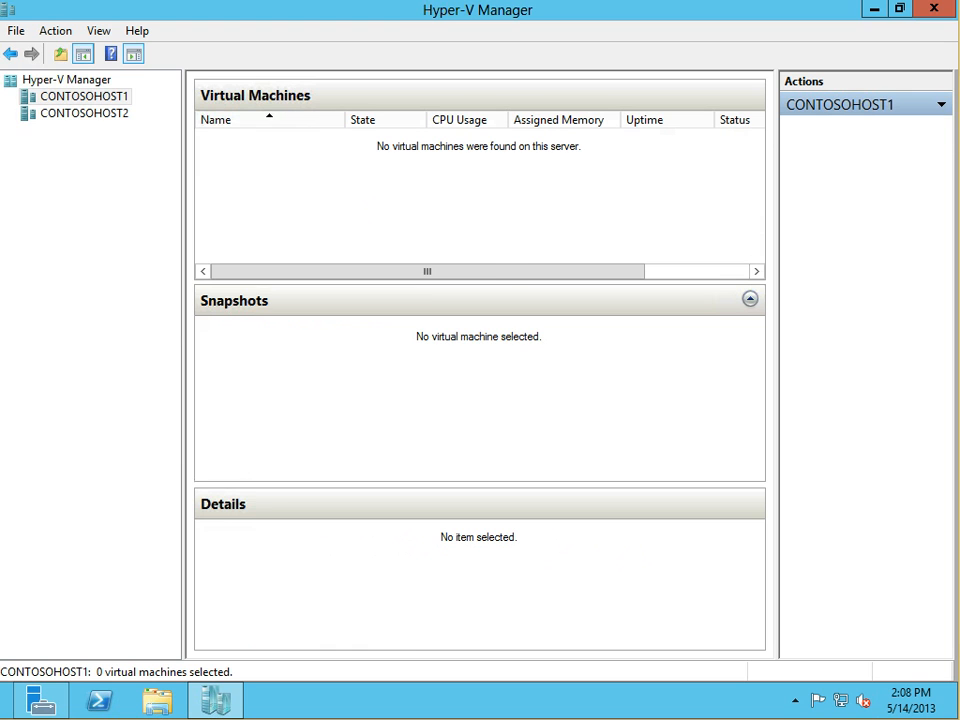
{"action": "left_click", "coordinate": [84, 113]}
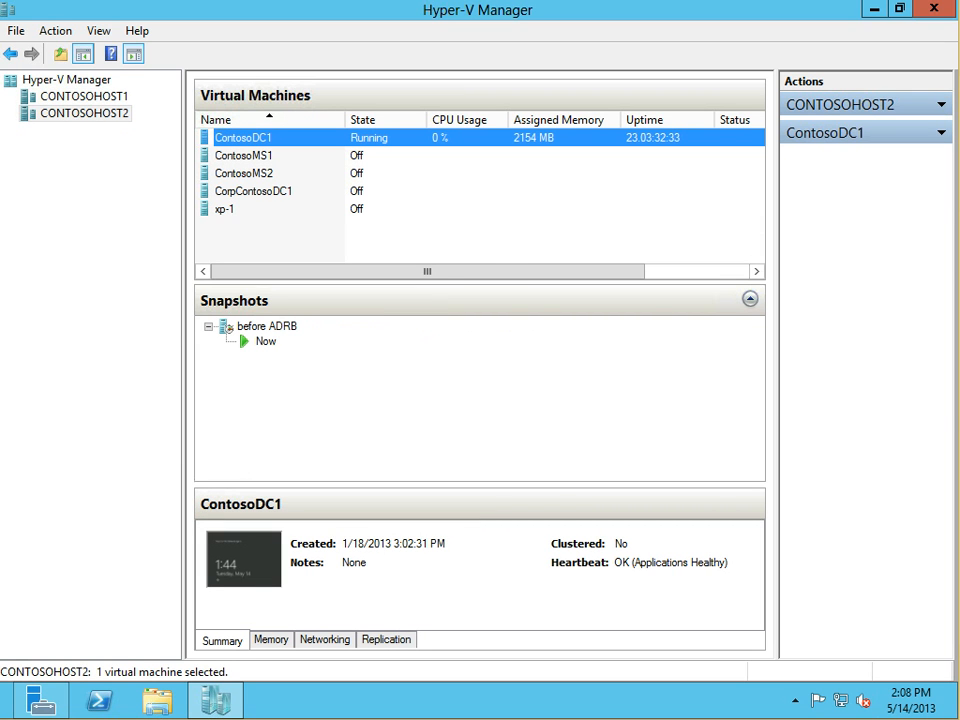
Expand the CONTOSOHOST2 and ContosoDC1 Actions sections and review ContosoMS1 and ContosoDC1
{"action": "left_click", "coordinate": [941, 105]}
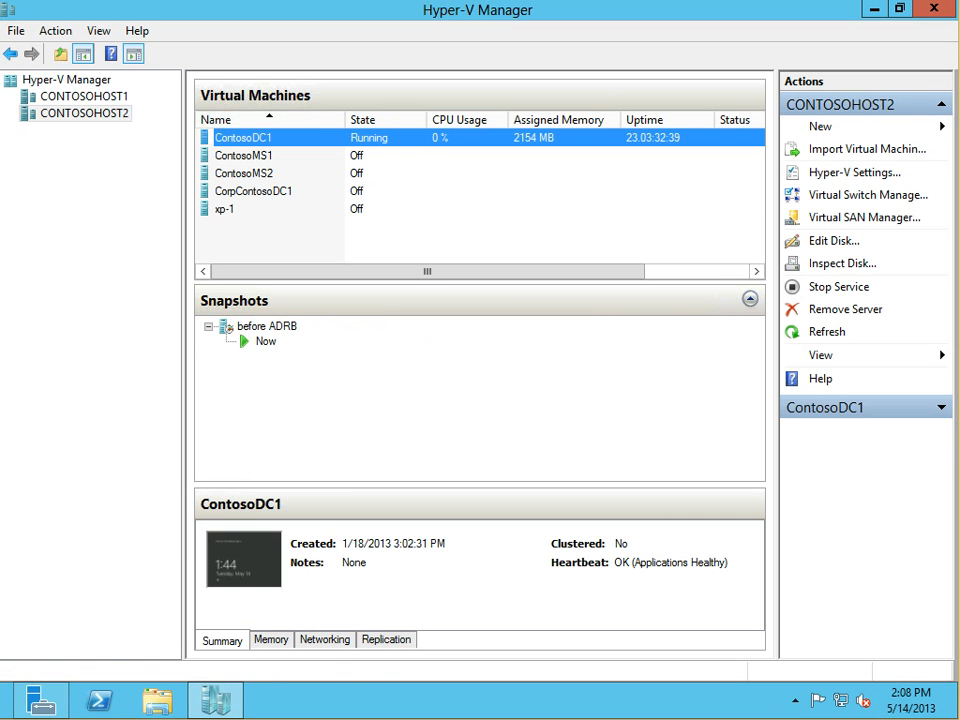
{"action": "left_click", "coordinate": [941, 407]}
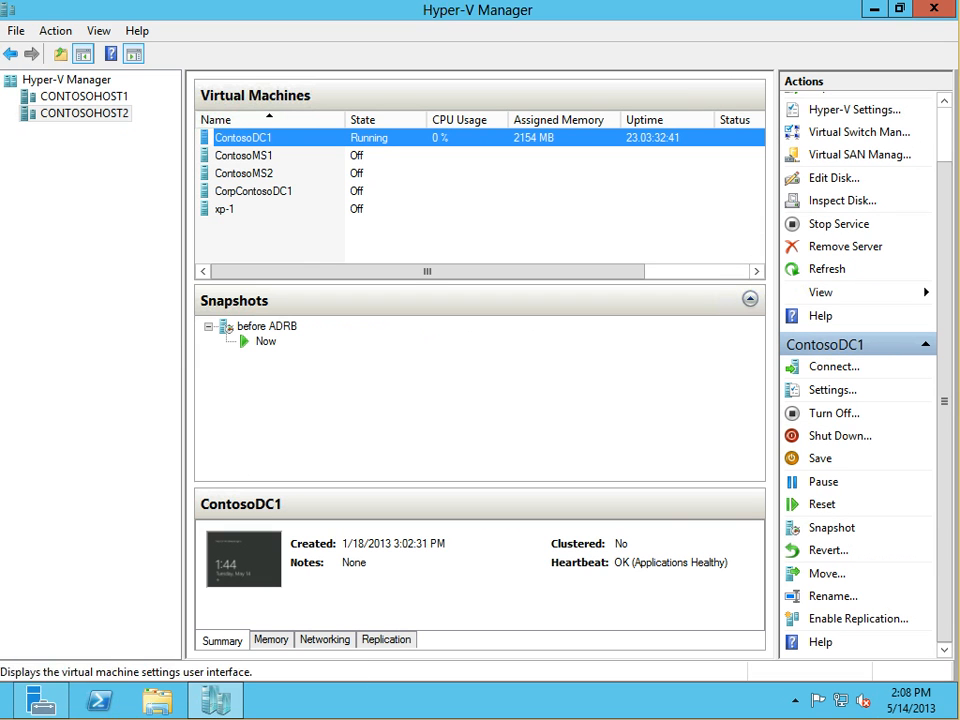
{"action": "left_click", "coordinate": [244, 156]}
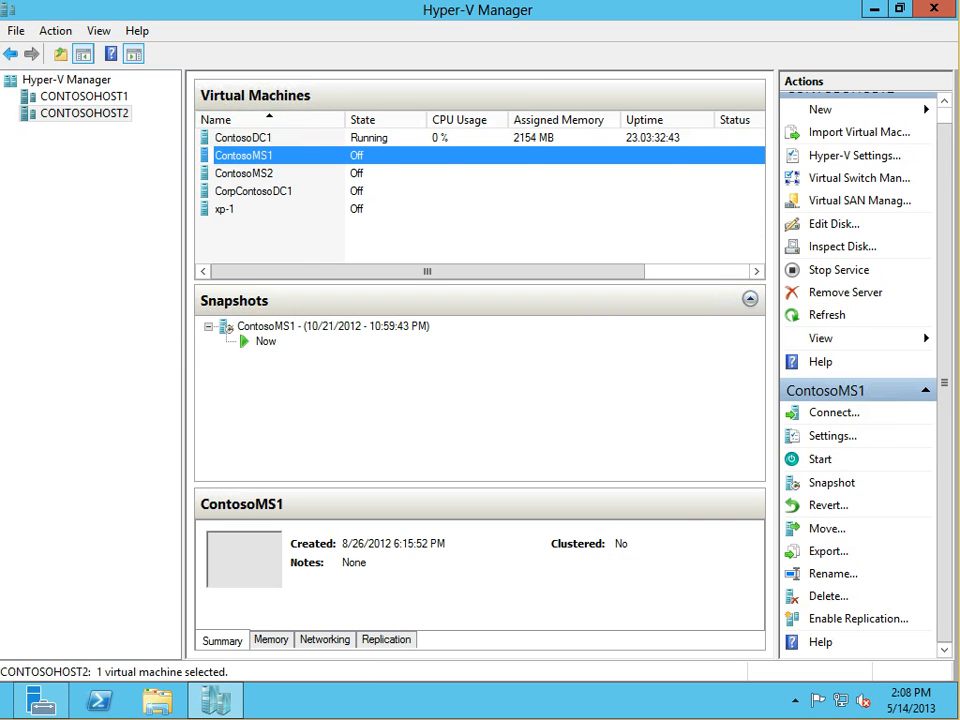
{"action": "left_click", "coordinate": [244, 138]}
Review ContosoMS1 and ContosoDC1 again, then show CONTOSOHOST1's virtual machine list
{"action": "left_click", "coordinate": [244, 156]}
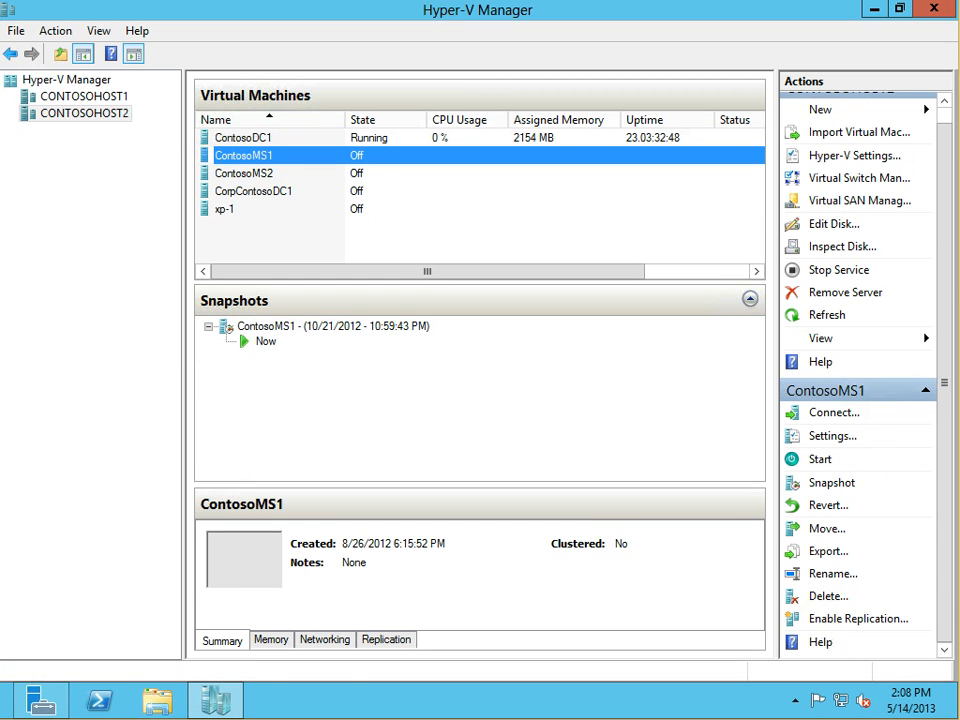
{"action": "left_click", "coordinate": [243, 138]}
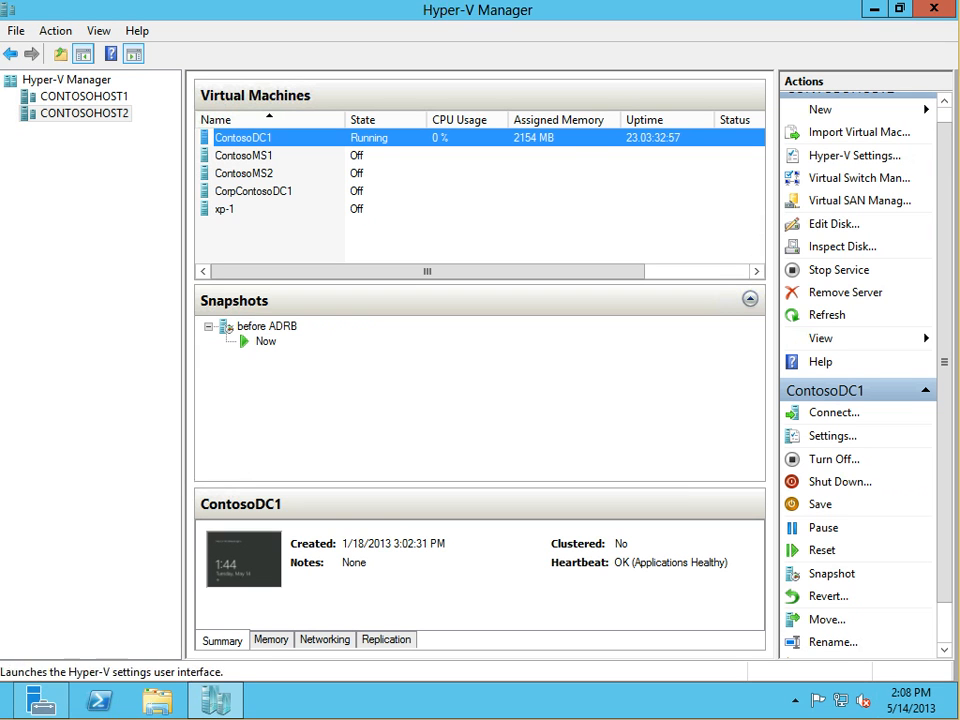
{"action": "scroll", "coordinate": [858, 370], "scroll_direction": "up", "scroll_amount": 1}
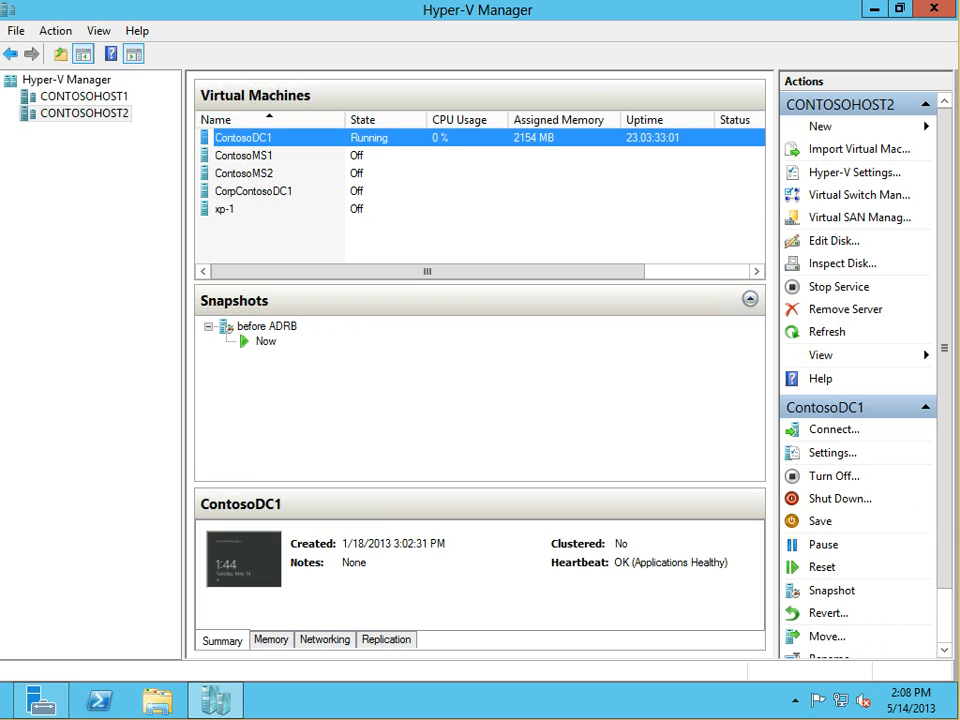
{"action": "left_click", "coordinate": [84, 97]}
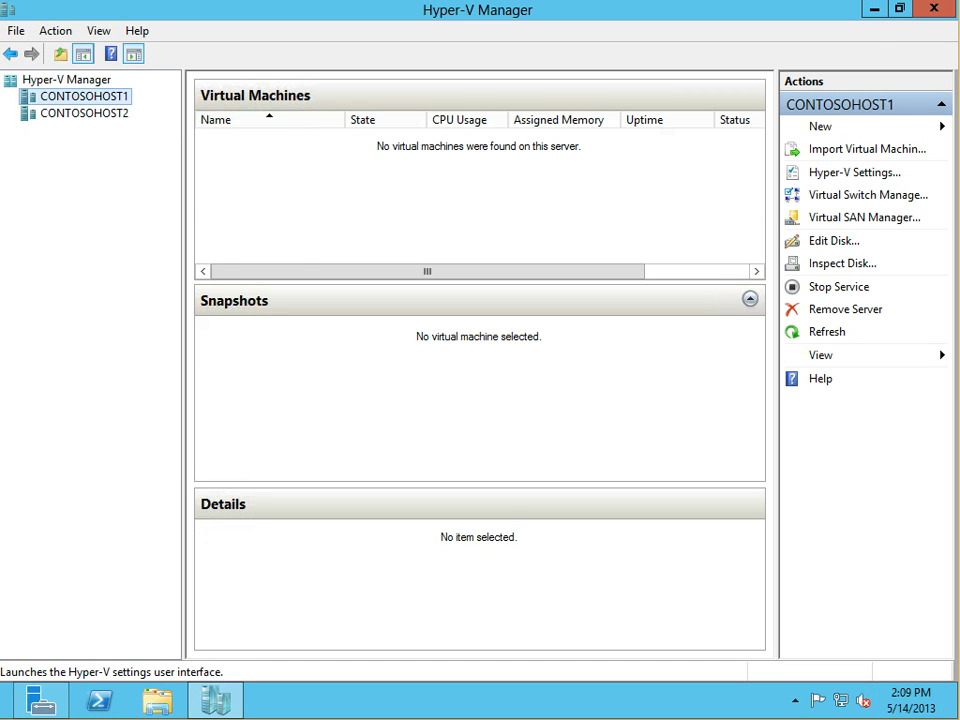
Enable CONTOSOHOST1 live migrations with Kerberos, 2 simultaneous migrations and any available network
{"action": "left_click", "coordinate": [854, 172]}
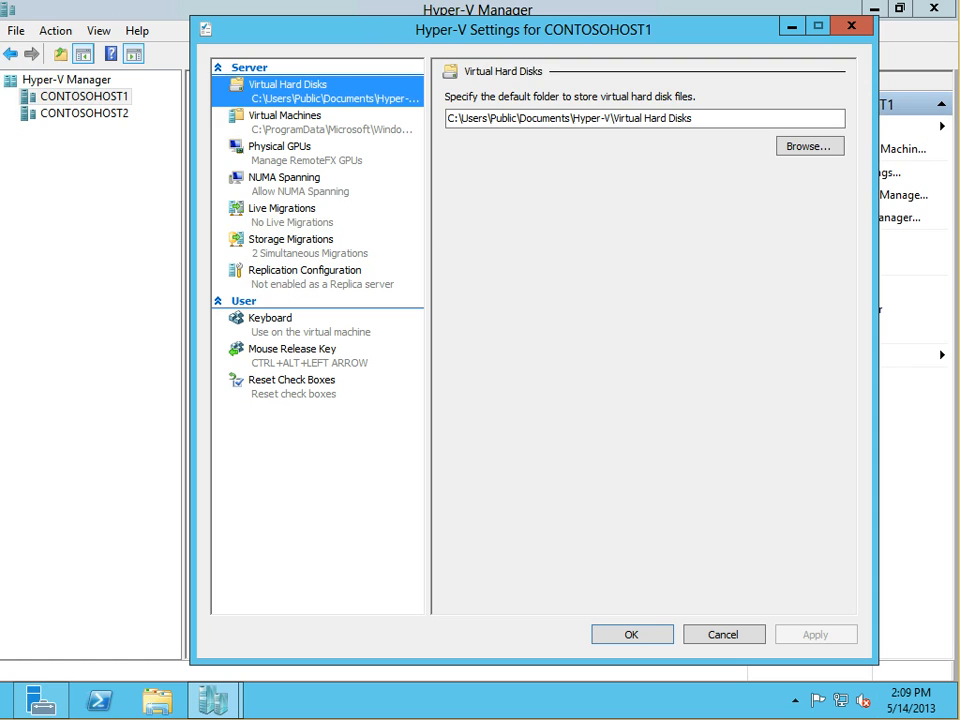
{"action": "left_click", "coordinate": [282, 209]}
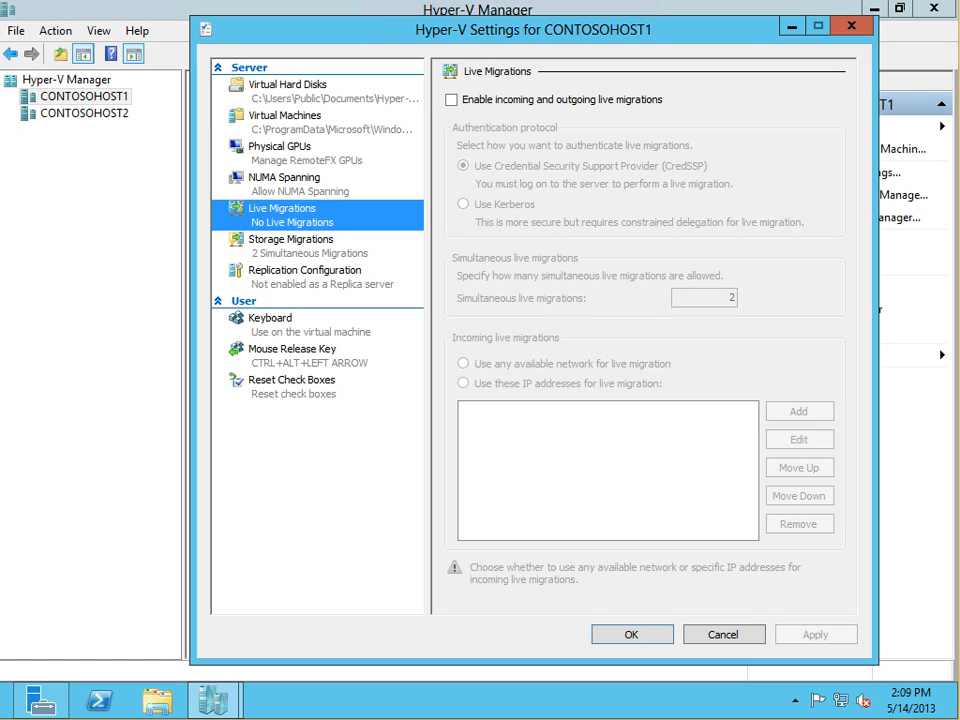
{"action": "left_click", "coordinate": [452, 100]}
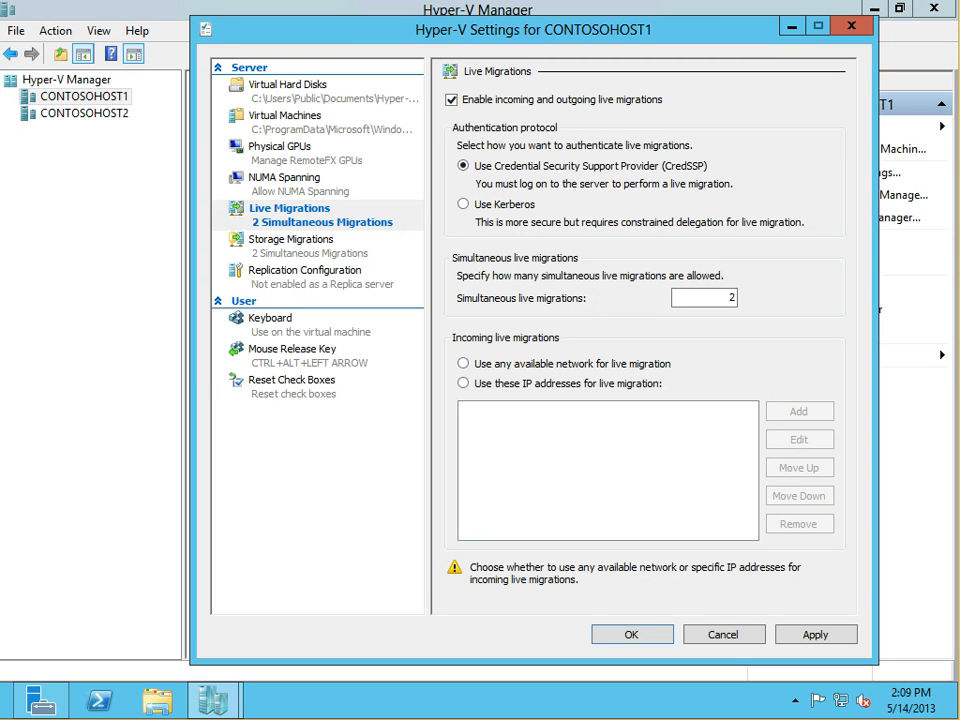
{"action": "left_click", "coordinate": [463, 204]}
{"action": "double_click", "coordinate": [731, 297]}
{"action": "left_click", "coordinate": [731, 297]}
{"action": "left_click", "coordinate": [463, 363]}
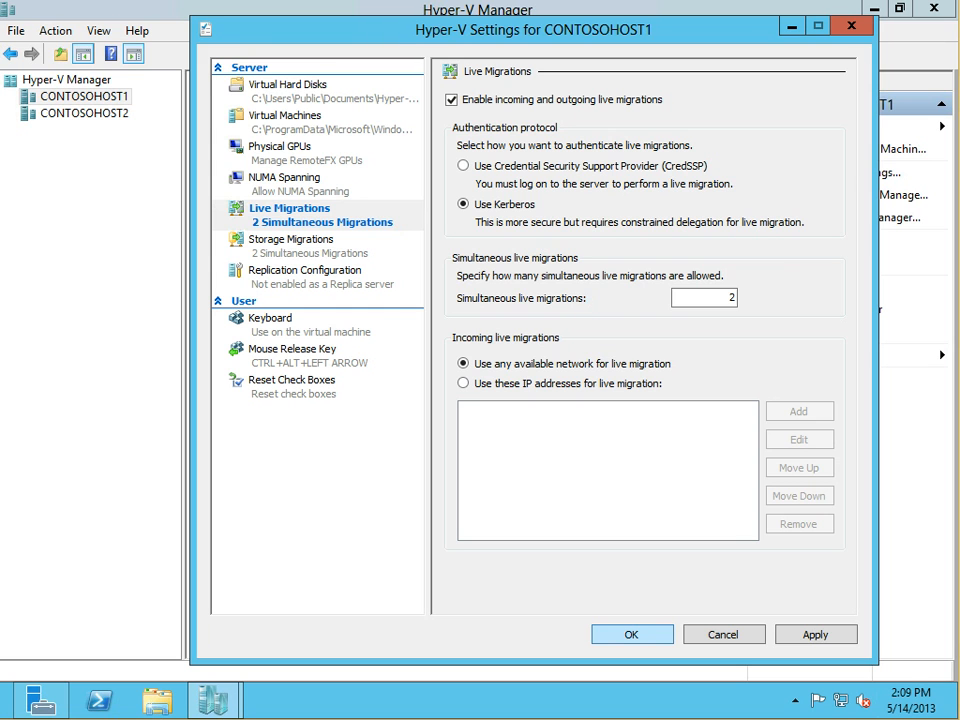
{"action": "left_click", "coordinate": [632, 634]}
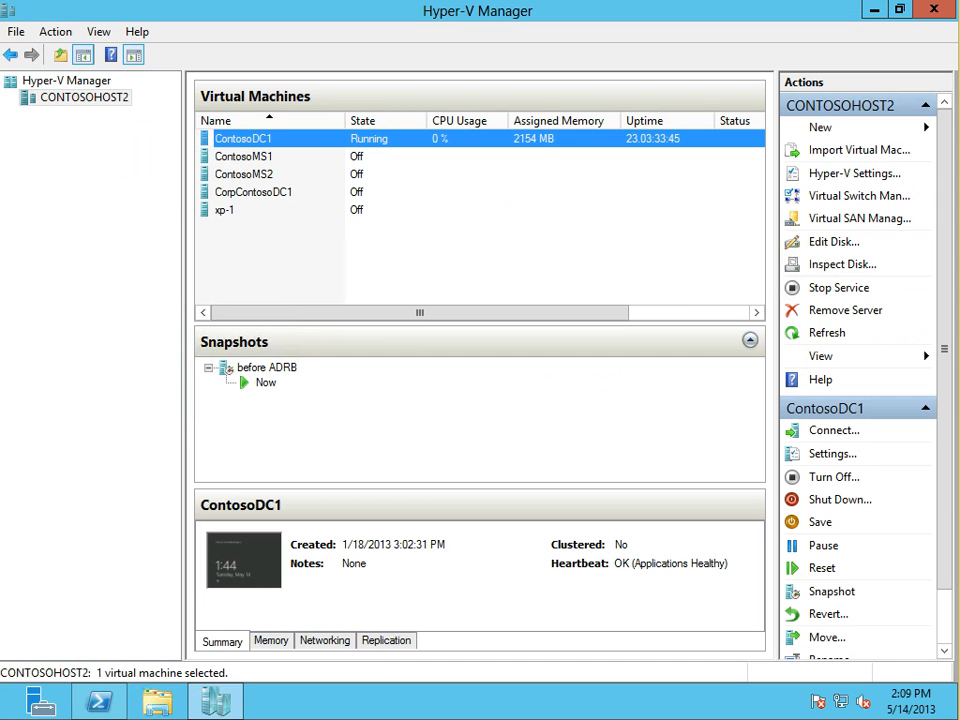
Select CONTOSOHOST2, bring up ContosoDC1's actions, then move to the 10.0.0.233 session
{"action": "left_click", "coordinate": [84, 98]}
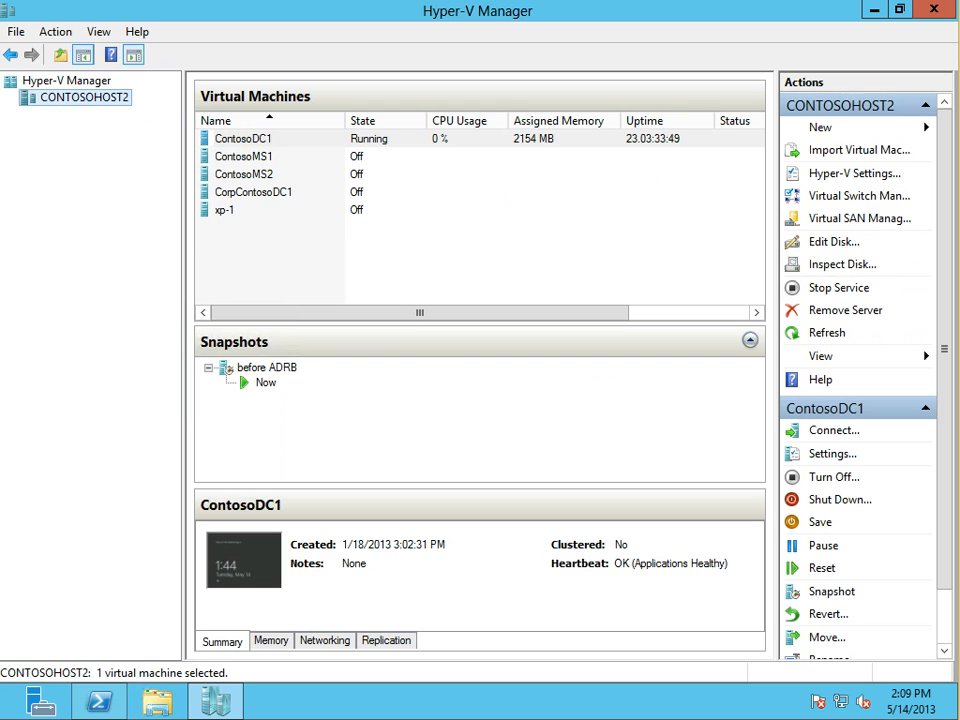
{"action": "right_click", "coordinate": [253, 139]}
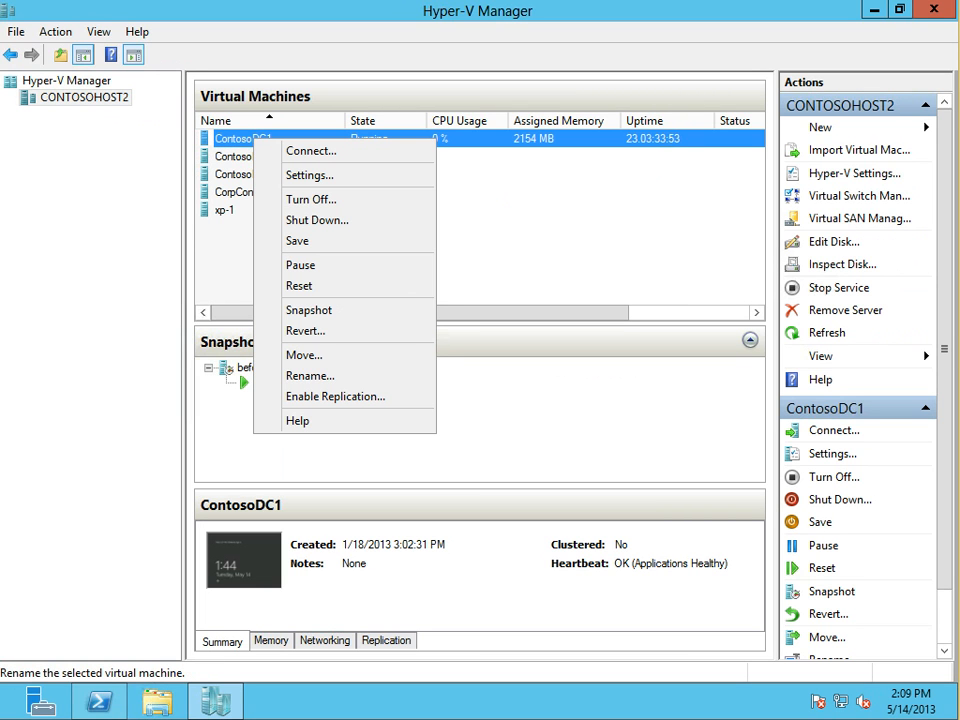
{"action": "mouse_move", "coordinate": [480, 718]}
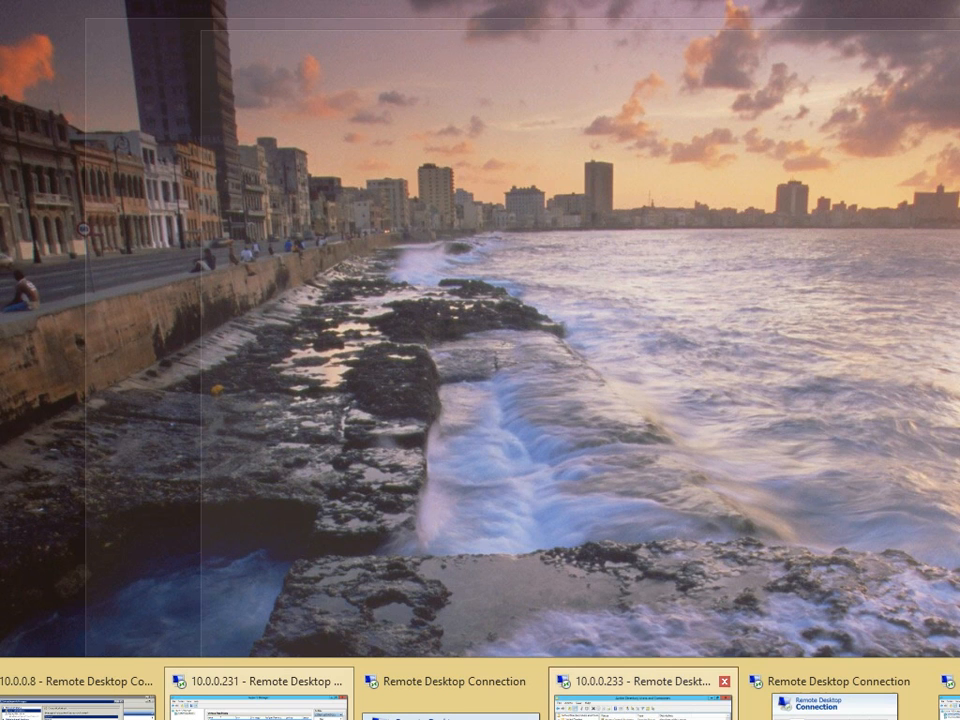
{"action": "left_click", "coordinate": [643, 703]}
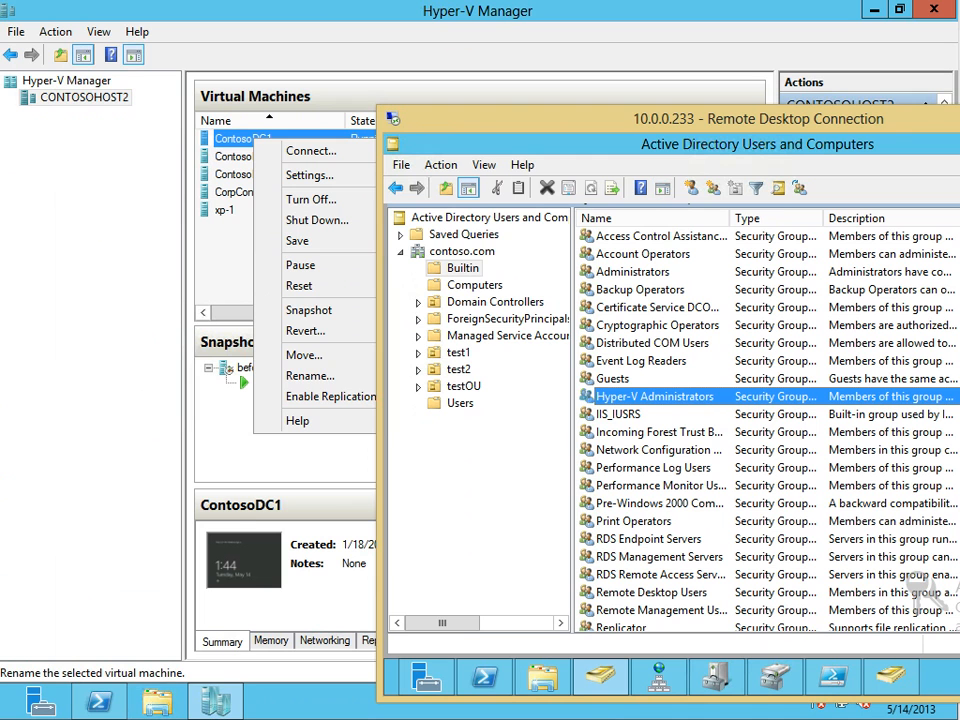
Open an administrator Command Prompt and run cd\ followed by ping 10.0.0.1 -t
{"action": "mouse_move", "coordinate": [387, 693]}
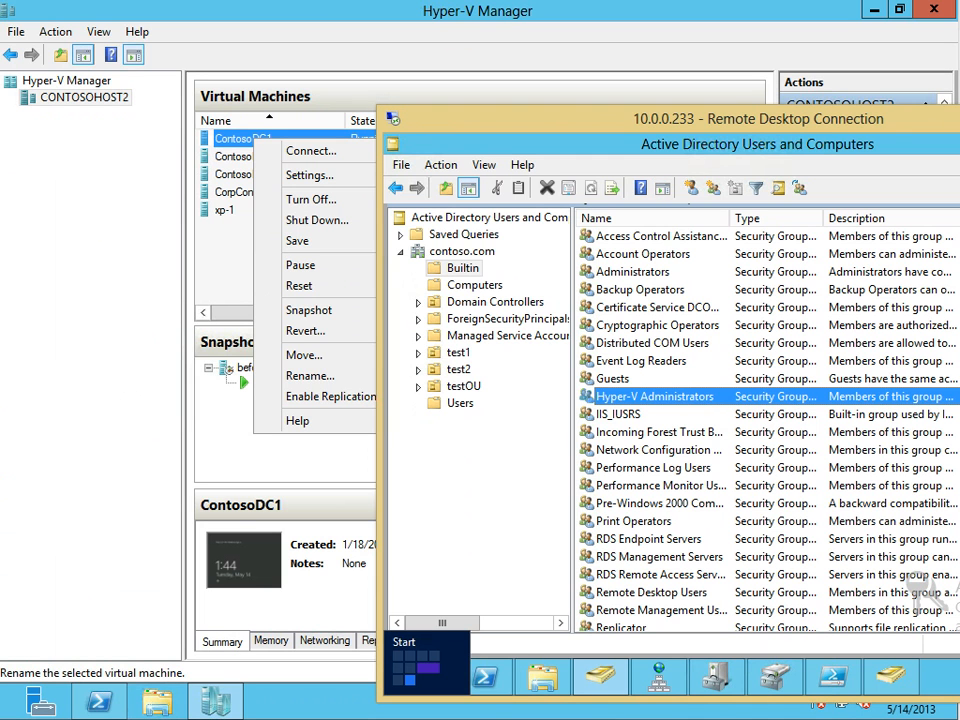
{"action": "right_click", "coordinate": [387, 693]}
{"action": "left_click", "coordinate": [461, 534]}
{"action": "key", "text": "alt+y"}
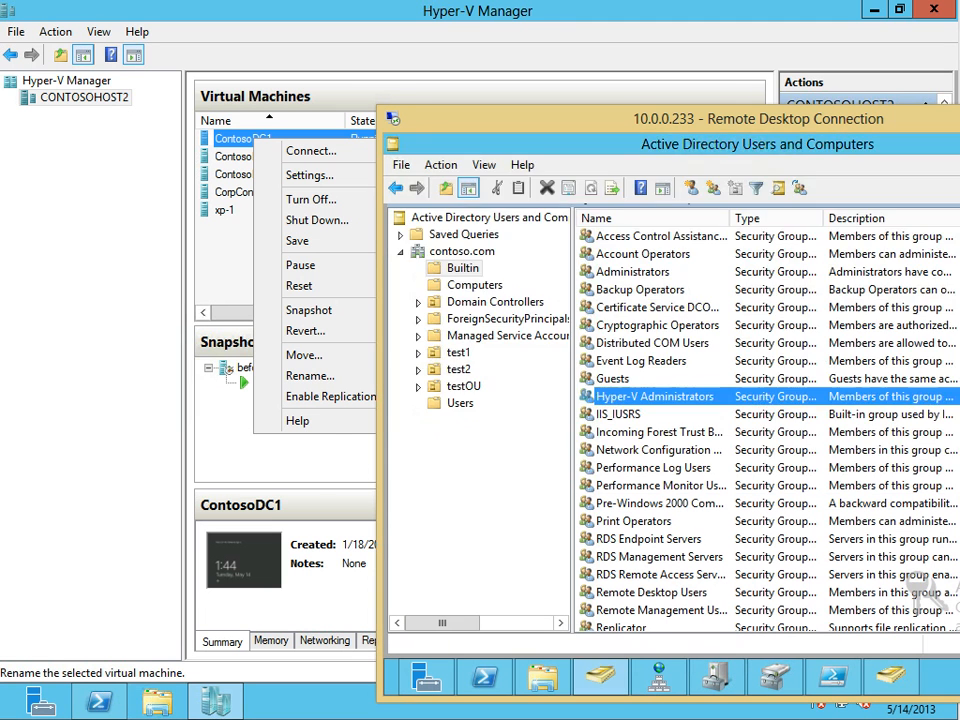
{"action": "type", "text": "cd\\"}
{"action": "key", "text": "Return"}
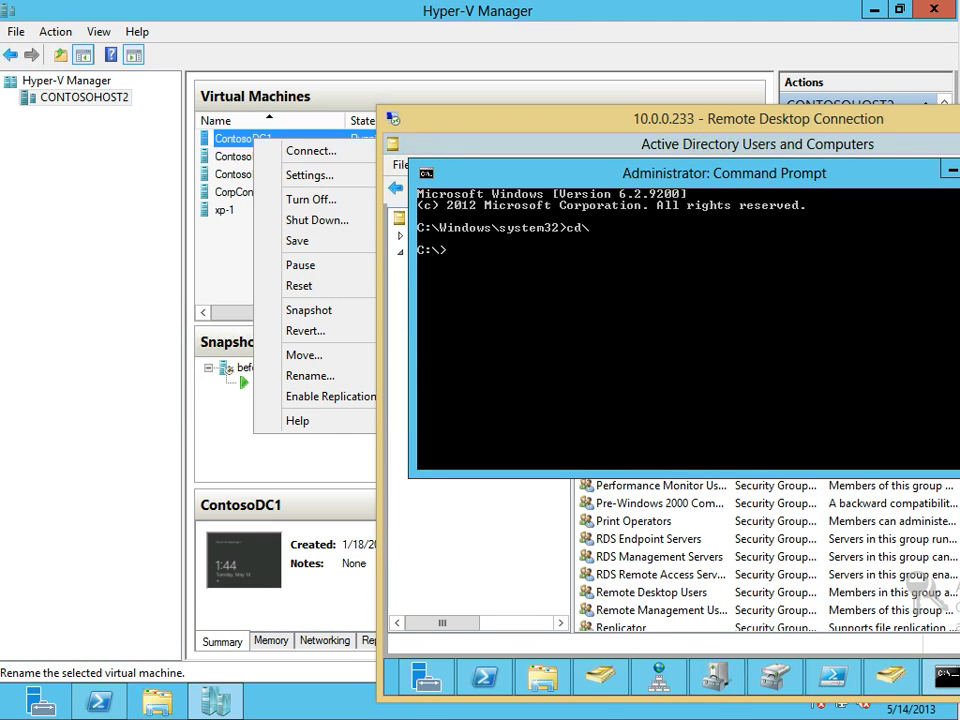
{"action": "type", "text": "ping 10.0.0.1 -t"}
{"action": "key", "text": "Return"}
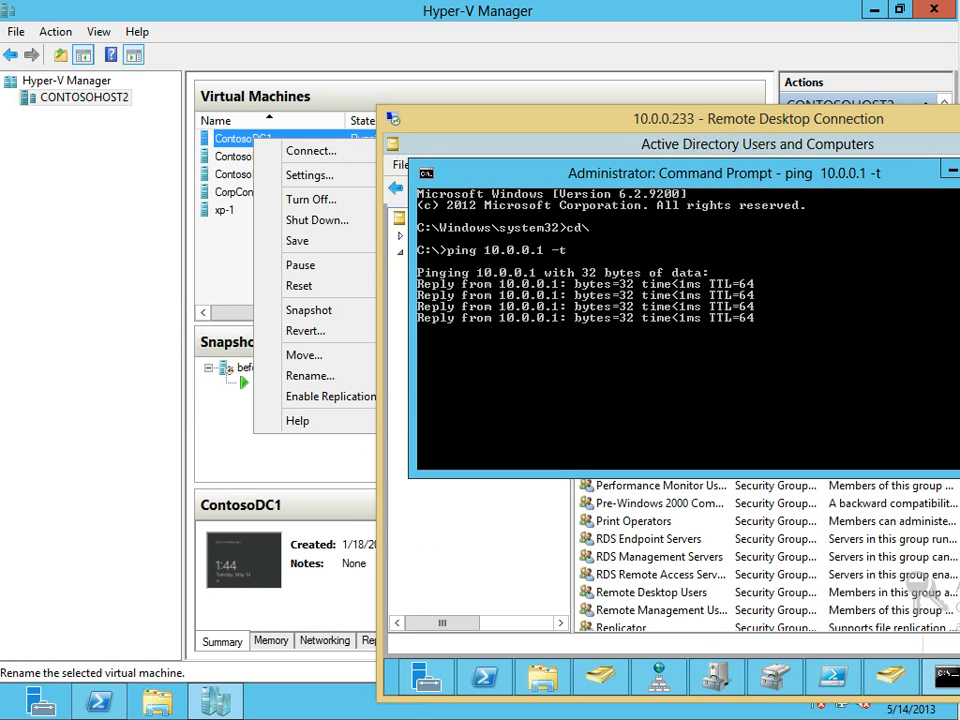
Arrange the ping Command Prompt and the remote desktop window side by side
{"action": "left_click_drag", "start_coordinate": [602, 173], "coordinate": [385, 214]}
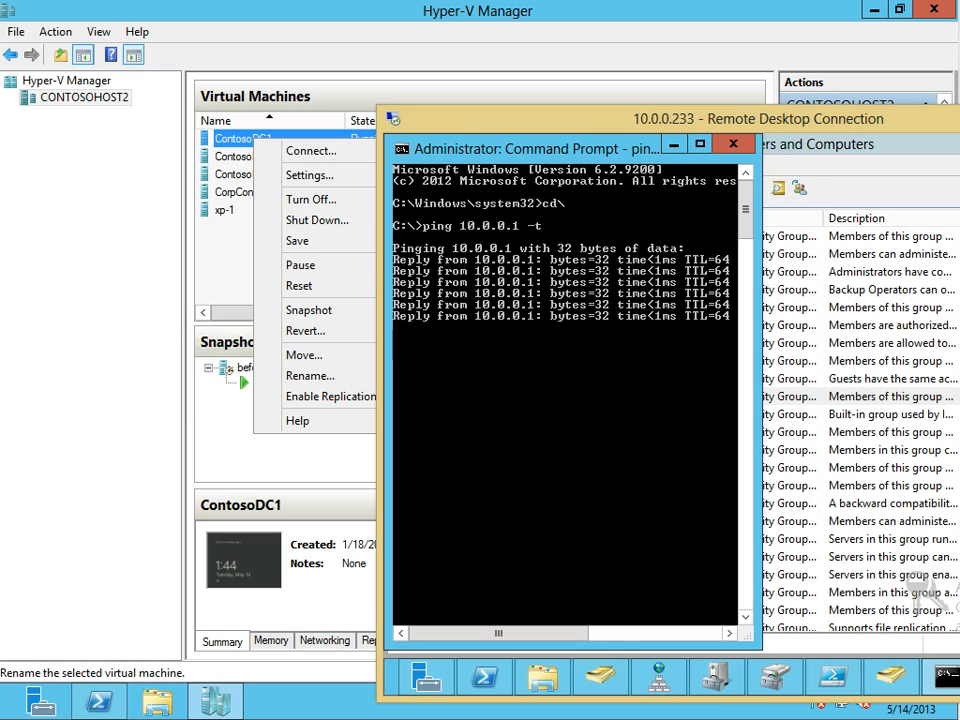
{"action": "left_click_drag", "start_coordinate": [700, 118], "coordinate": [923, 134]}
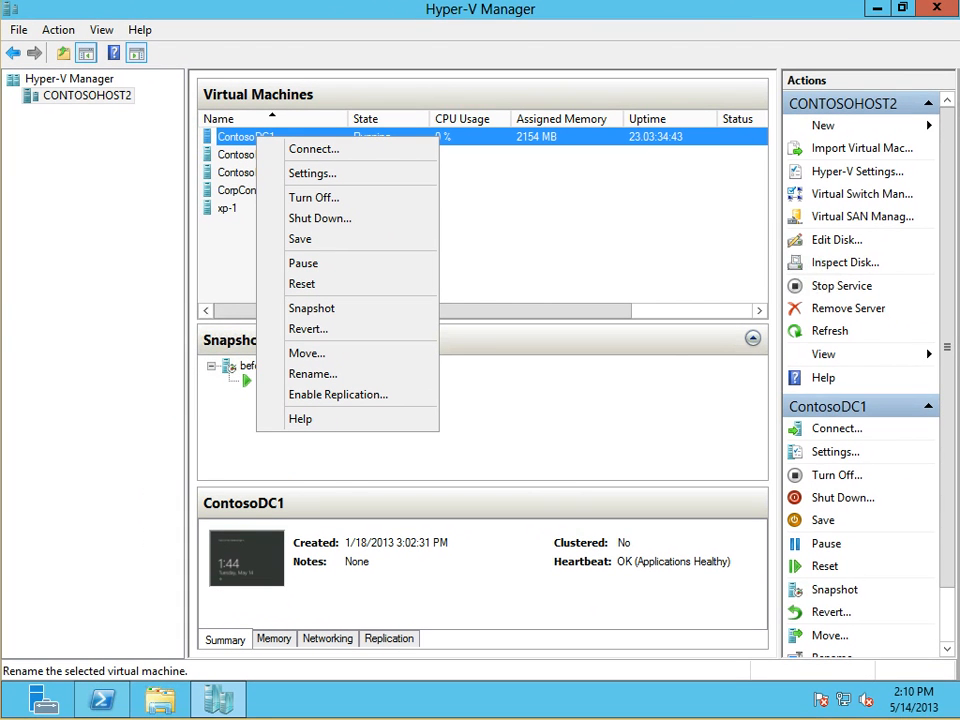
{"action": "left_click_drag", "start_coordinate": [957, 380], "coordinate": [710, 380]}
{"action": "left_click_drag", "start_coordinate": [850, 140], "coordinate": [894, 139]}
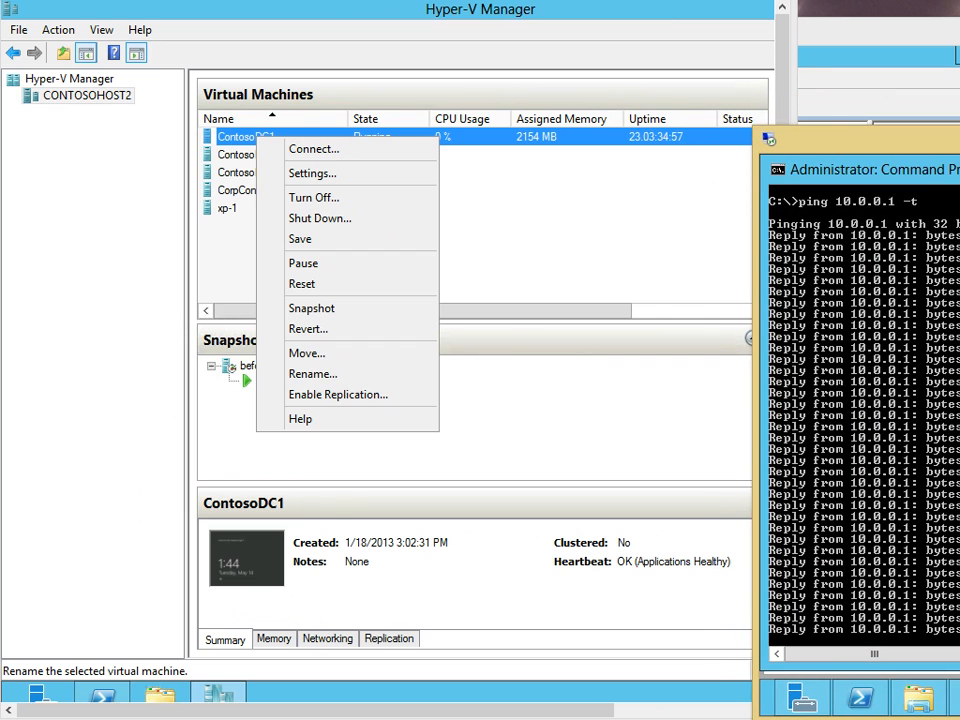
Start ContosoDC1's Move wizard through Before You Begin, then close it and reopen ContosoDC1's actions
{"action": "left_click", "coordinate": [602, 190]}
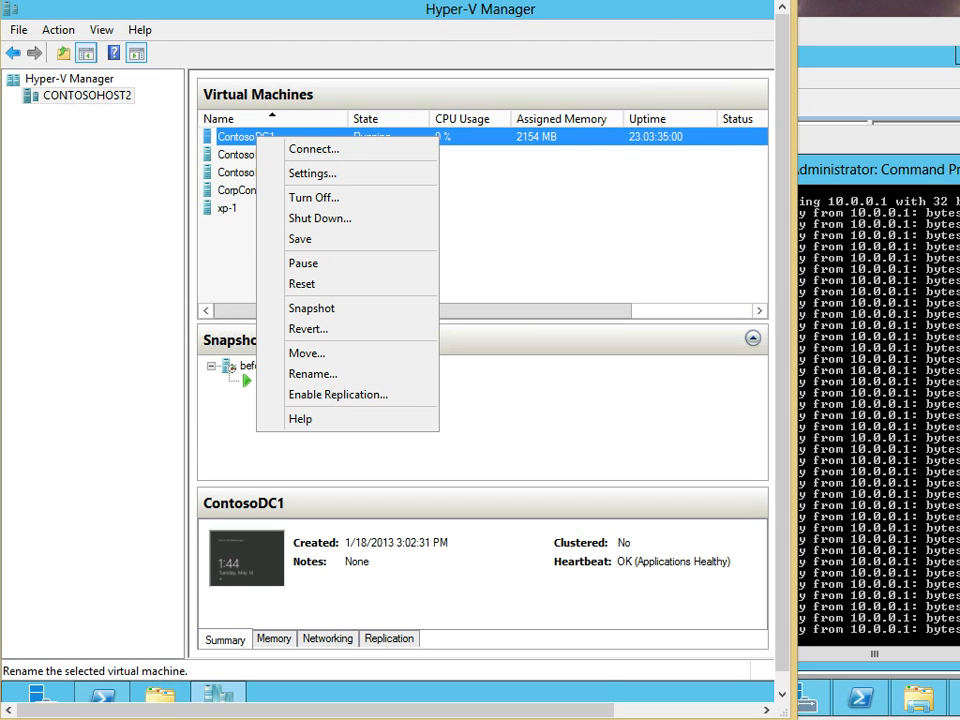
{"action": "left_click_drag", "start_coordinate": [797, 345], "coordinate": [785, 345]}
{"action": "key", "text": "Down"}
{"action": "key", "text": "Down"}
{"action": "key", "text": "Down"}
{"action": "key", "text": "Down"}
{"action": "key", "text": "Down"}
{"action": "key", "text": "Down"}
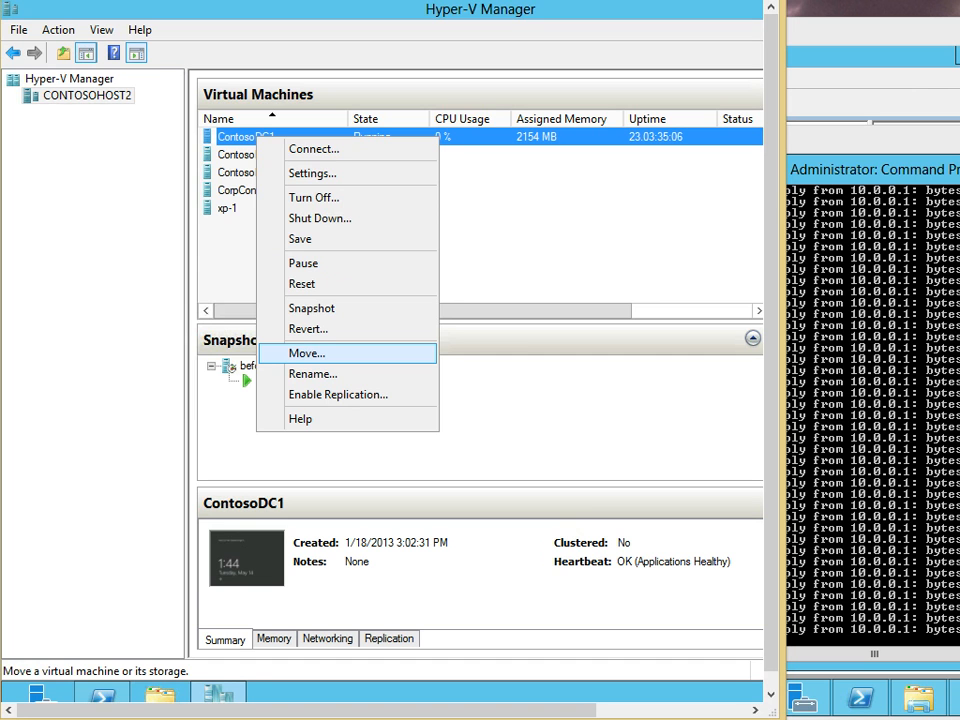
{"action": "key", "text": "Return"}
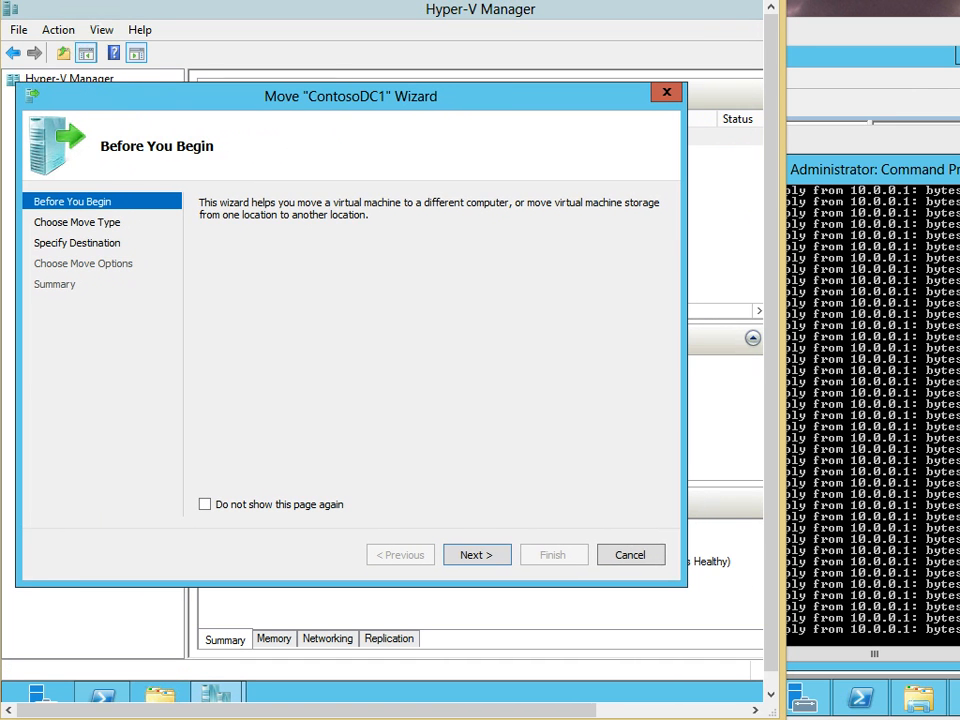
{"action": "key", "text": "Return"}
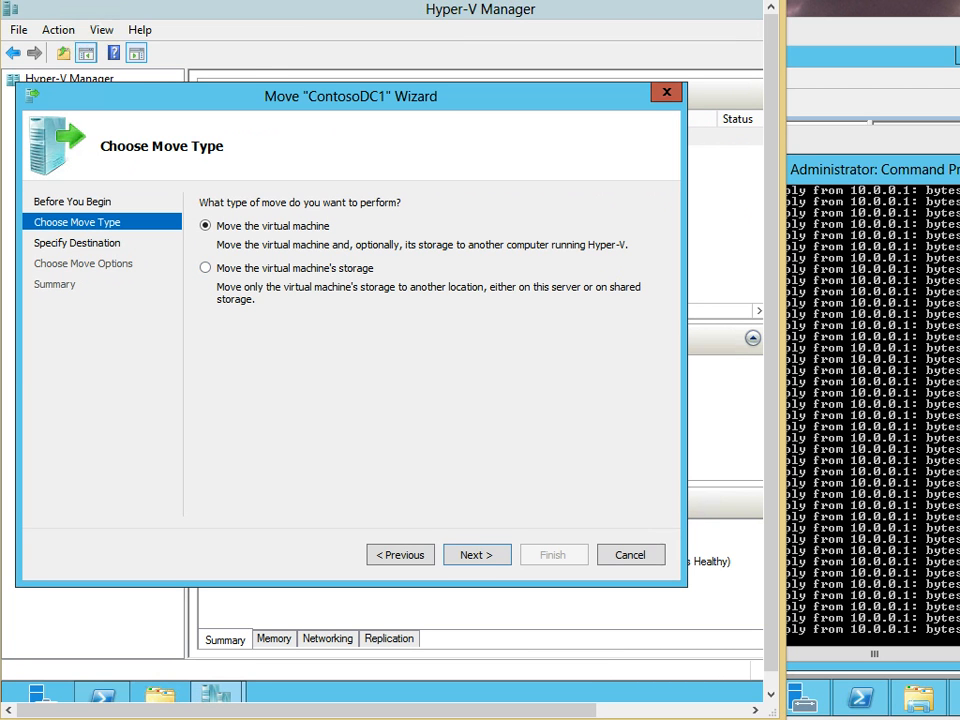
{"action": "left_click", "coordinate": [667, 92]}
{"action": "right_click", "coordinate": [281, 136]}
Inspect ContosoDC1's Hard Drive settings, then close the settings window
{"action": "left_click", "coordinate": [337, 171]}
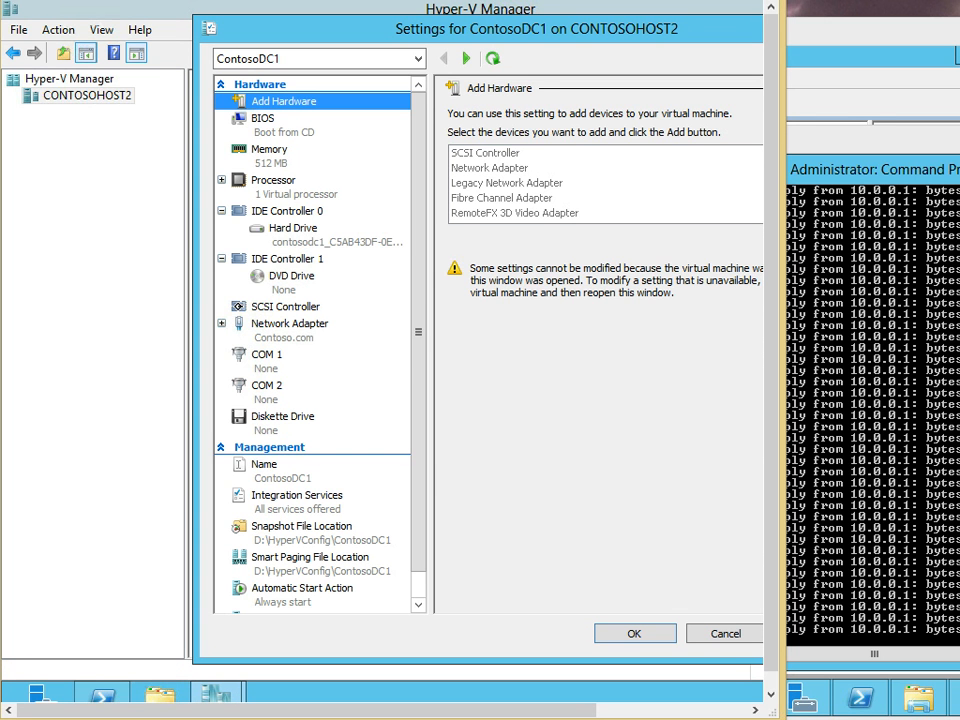
{"action": "left_click", "coordinate": [293, 229]}
{"action": "left_click_drag", "start_coordinate": [428, 29], "coordinate": [254, 37]}
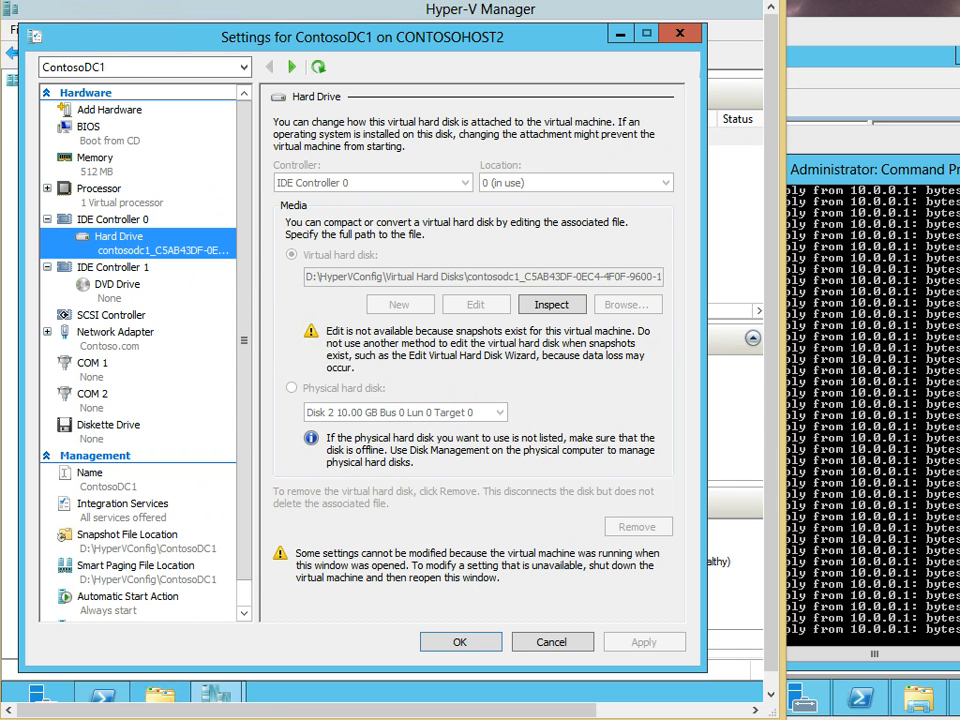
{"action": "key", "text": "Escape"}
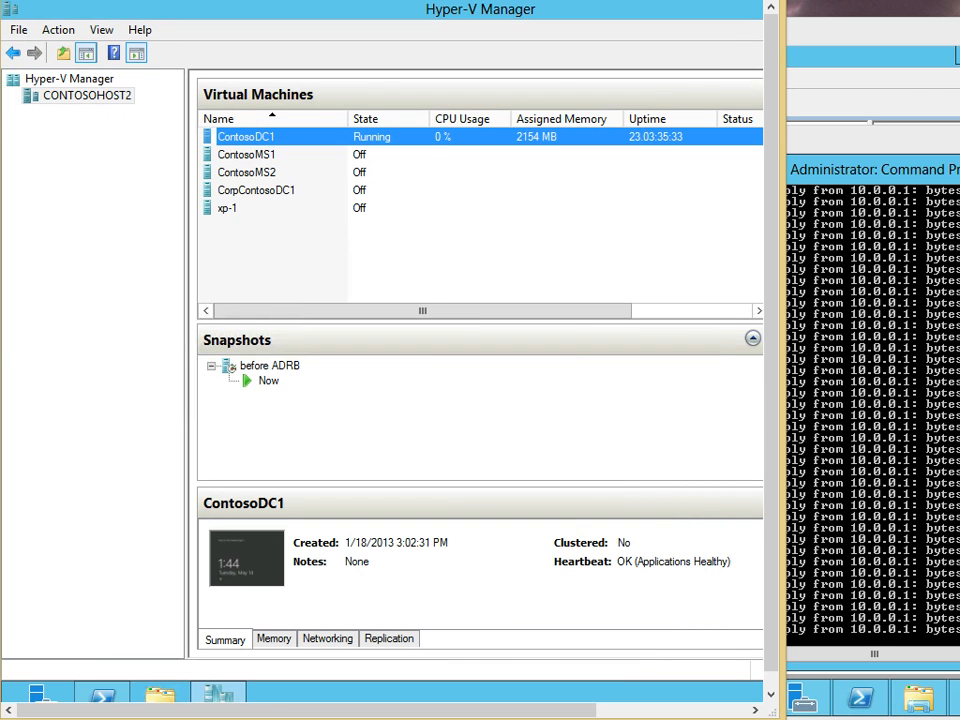
Rerun ContosoDC1's Move wizard, choose Move the virtual machine, and advance to the destination page
{"action": "right_click", "coordinate": [246, 136]}
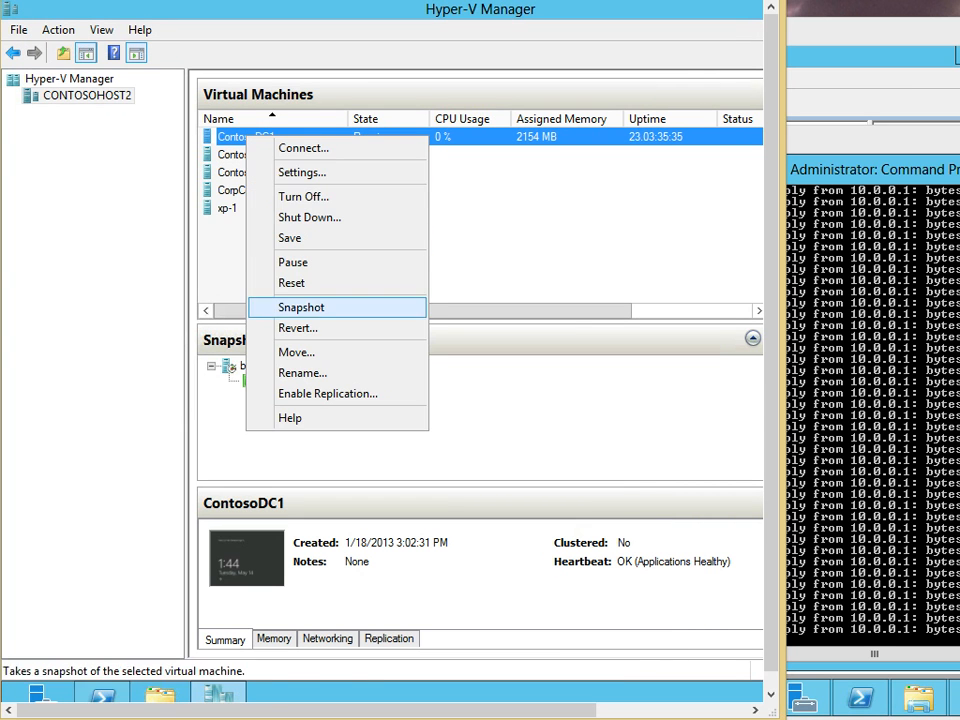
{"action": "left_click", "coordinate": [296, 352]}
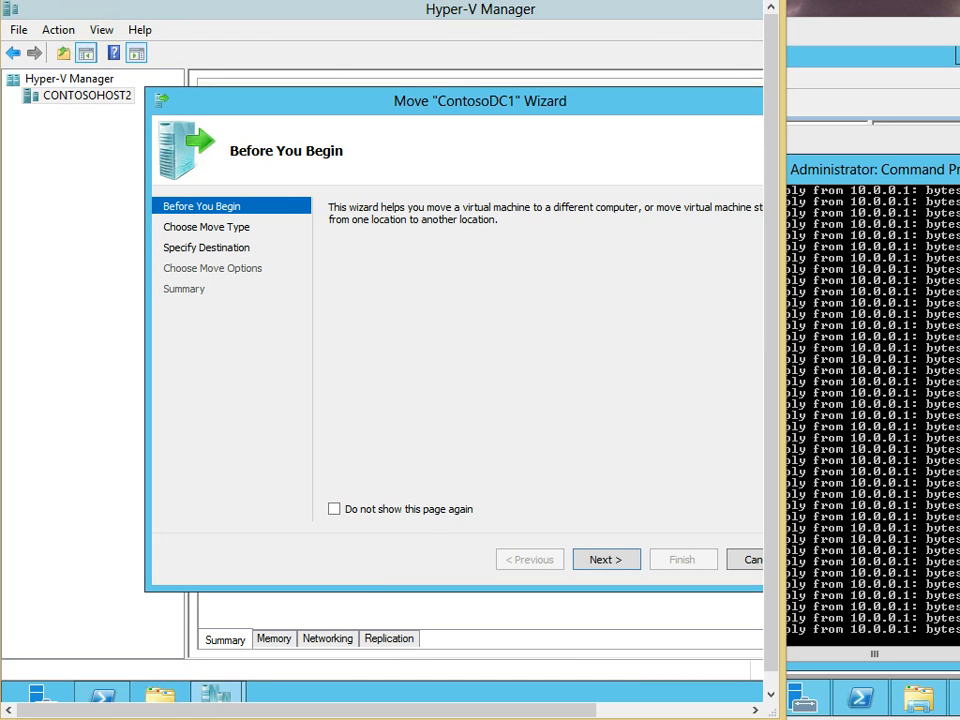
{"action": "left_click_drag", "start_coordinate": [440, 101], "coordinate": [329, 103]}
{"action": "key", "text": "Return"}
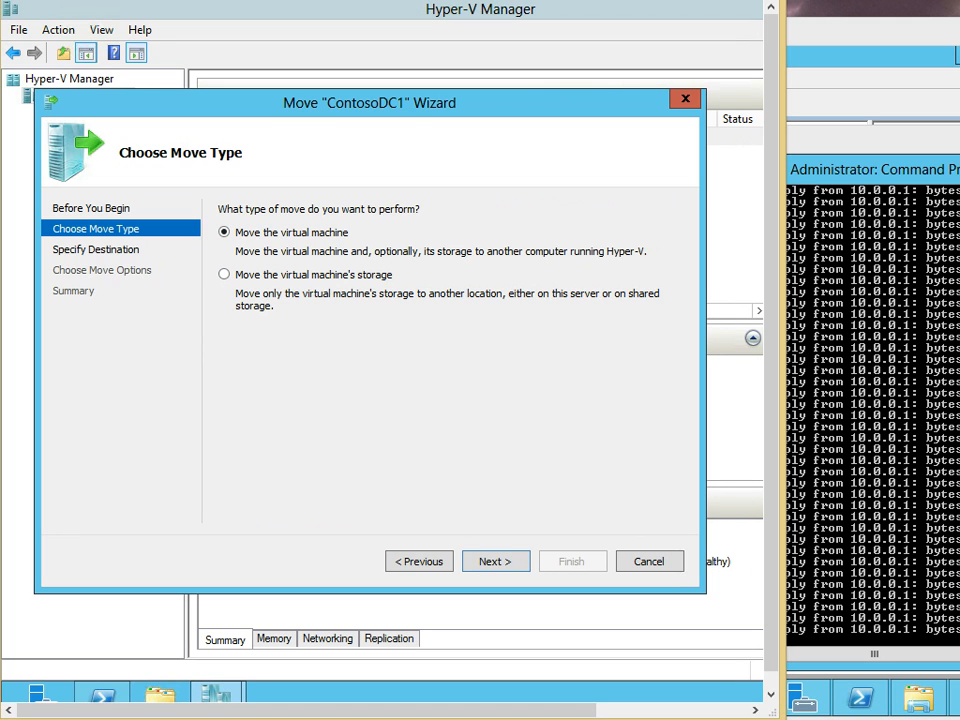
{"action": "key", "text": "Down"}
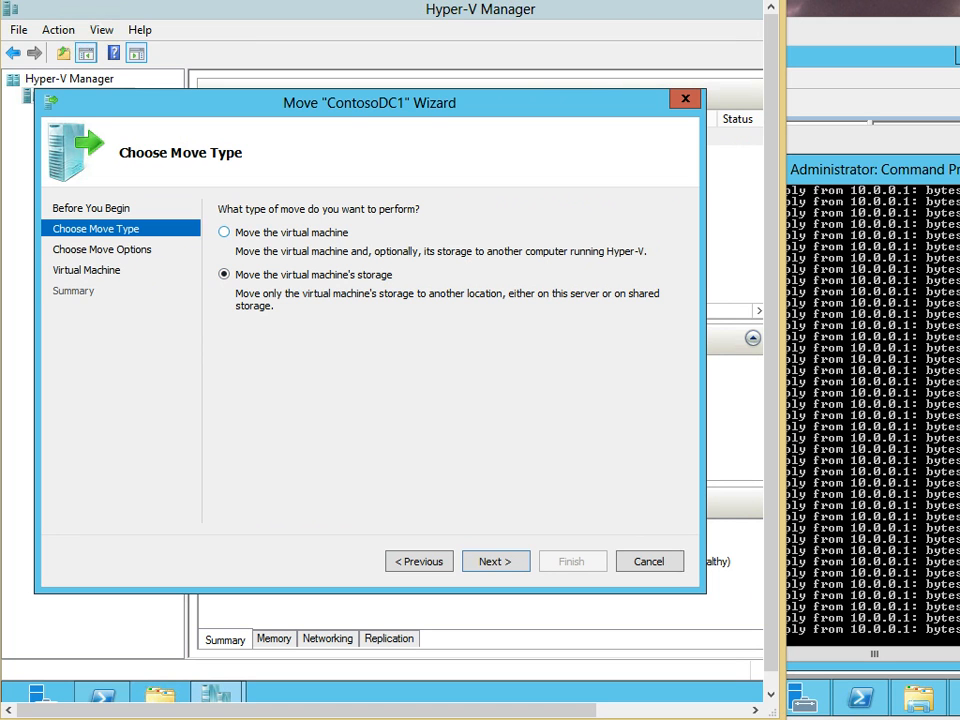
{"action": "key", "text": "Up"}
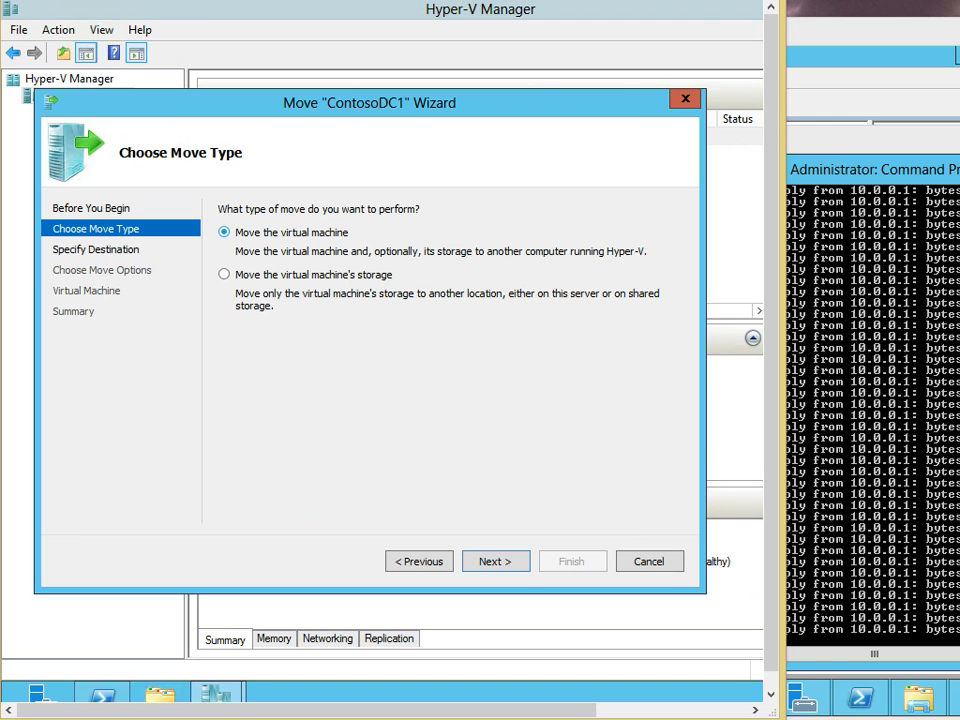
{"action": "key", "text": "alt+Tab"}
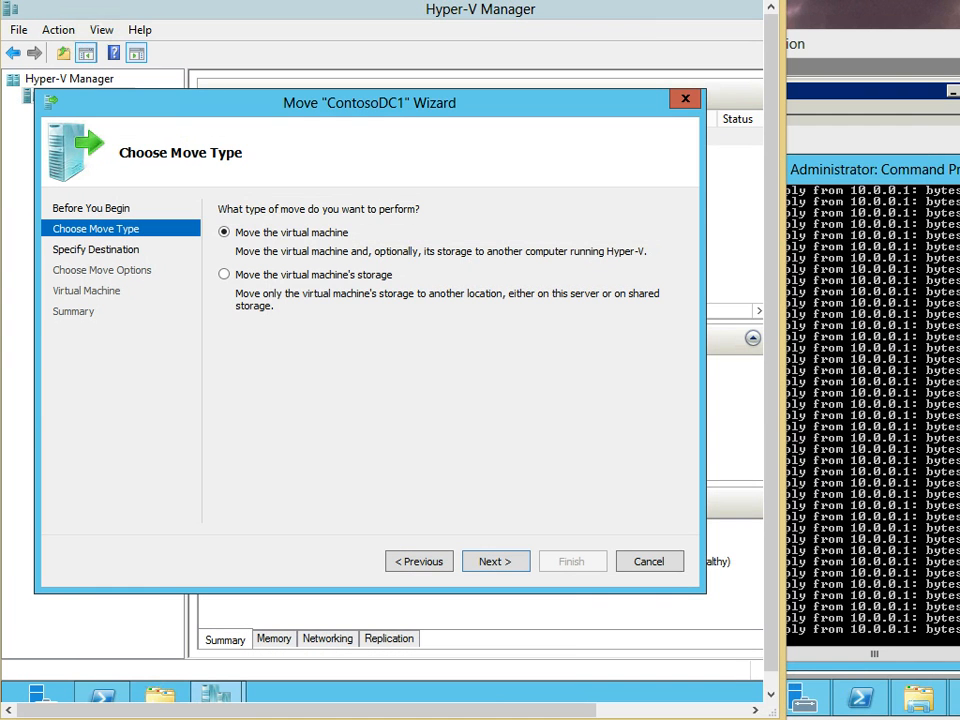
{"action": "key", "text": "alt+Tab"}
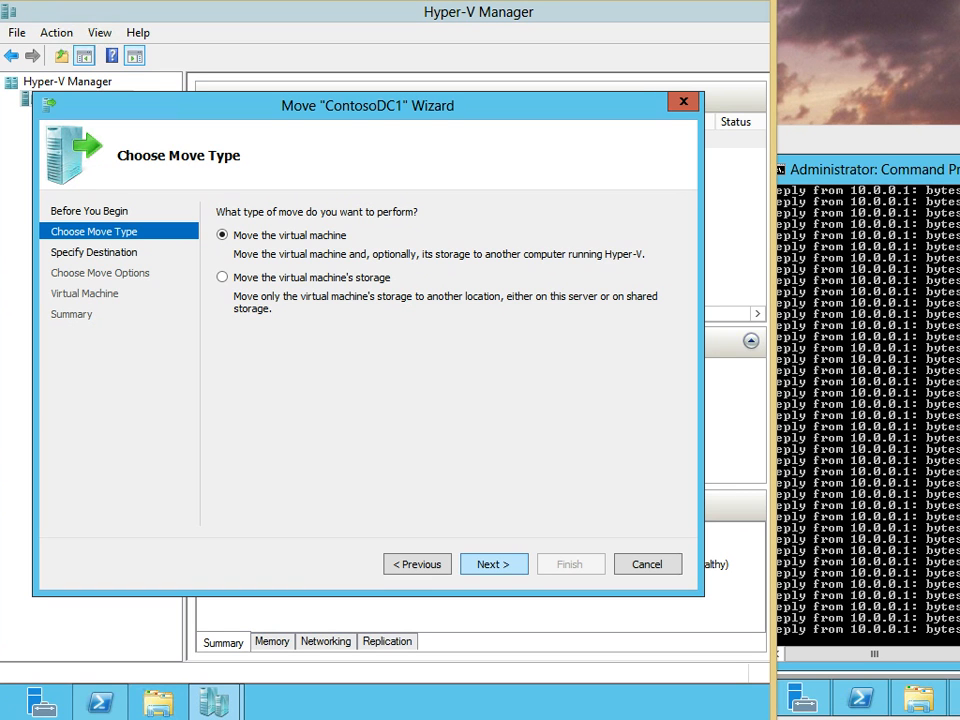
{"action": "key", "text": "Return"}
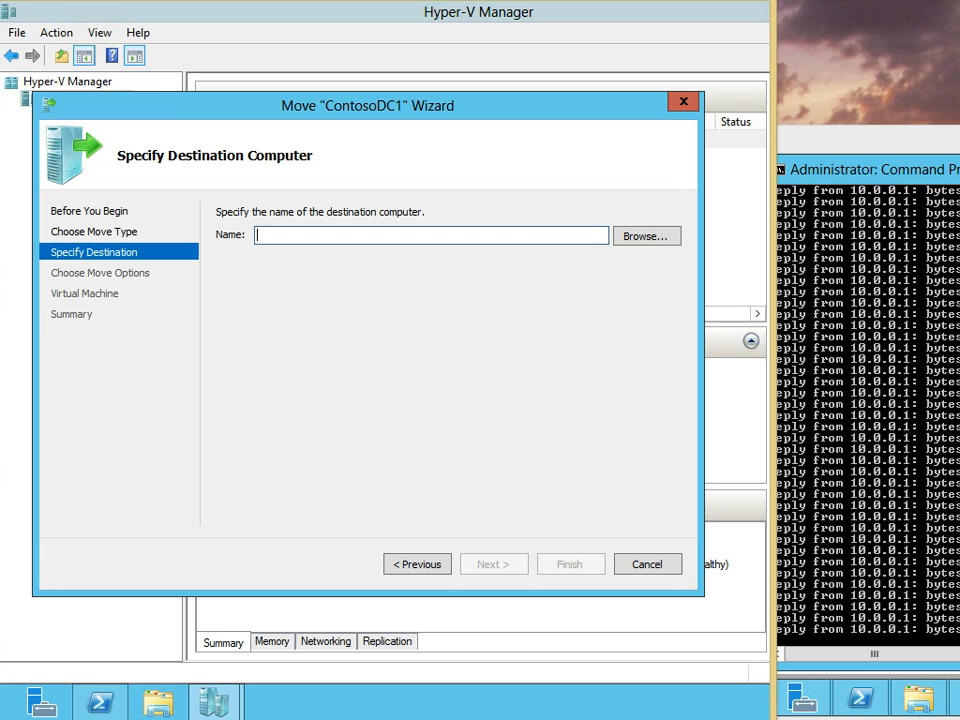
Pick CONTOSOHOST1 as the destination computer, then choose to move only the virtual machine
{"action": "type", "text": "conTOSOHOST1"}
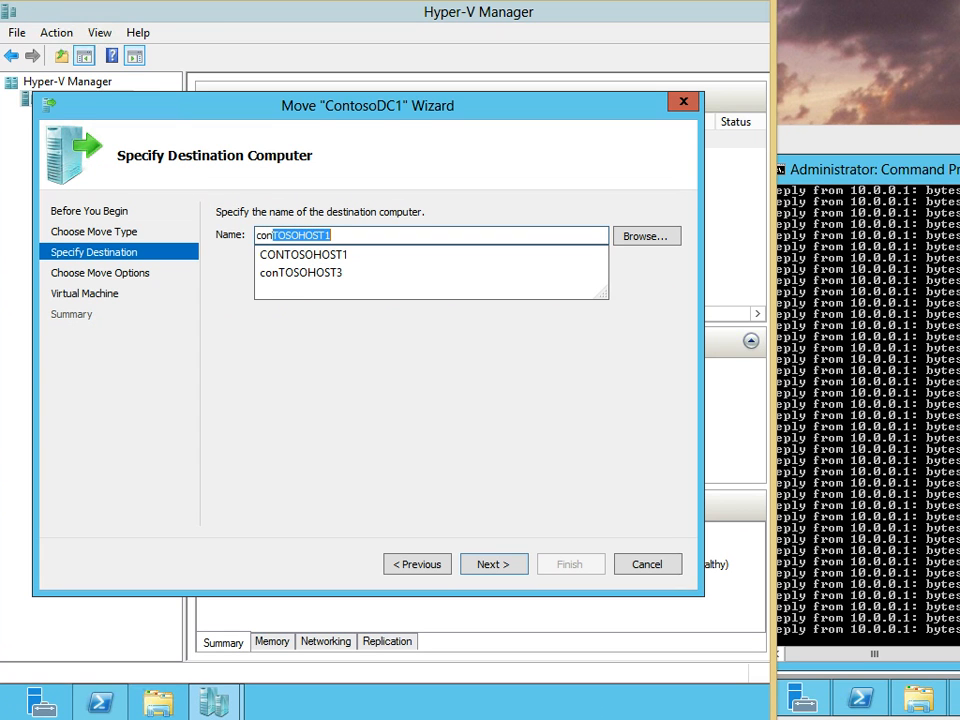
{"action": "left_click", "coordinate": [304, 255]}
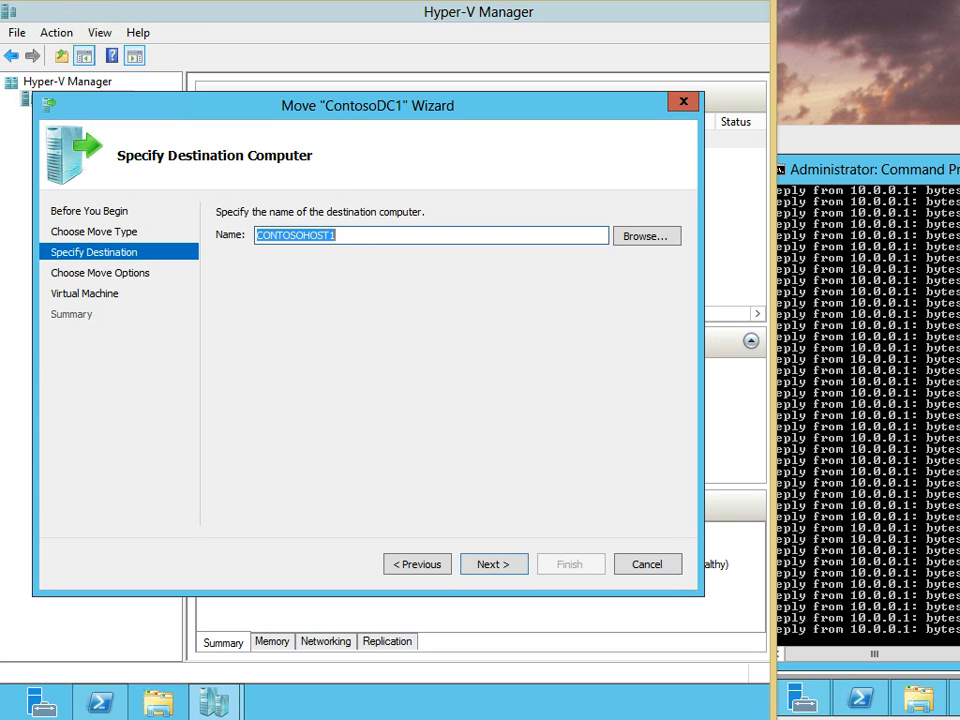
{"action": "key", "text": "Return"}
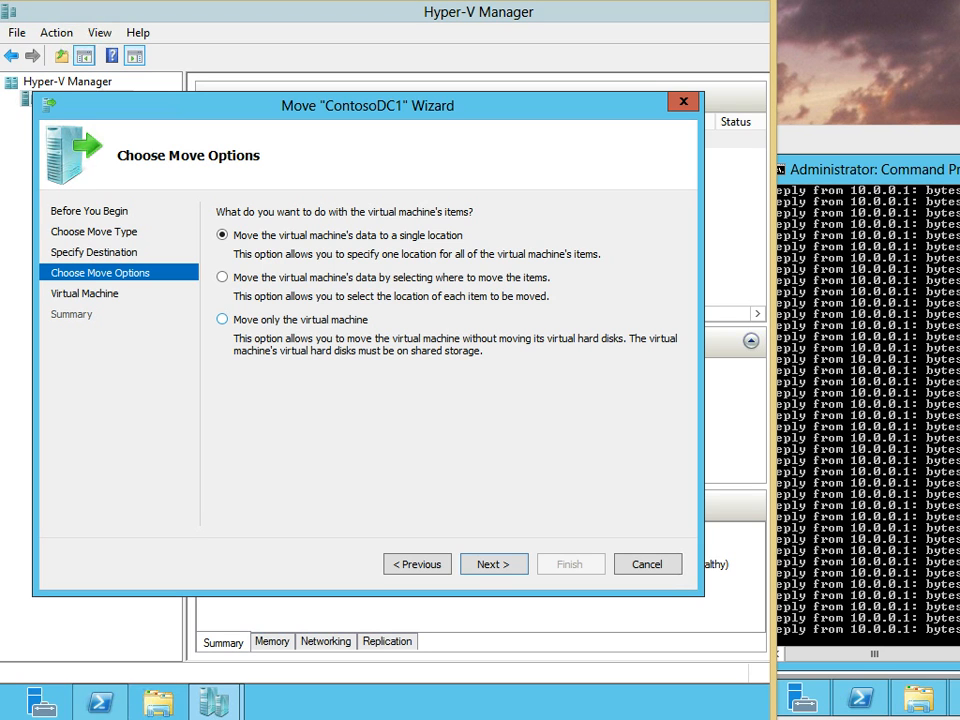
{"action": "left_click", "coordinate": [223, 319]}
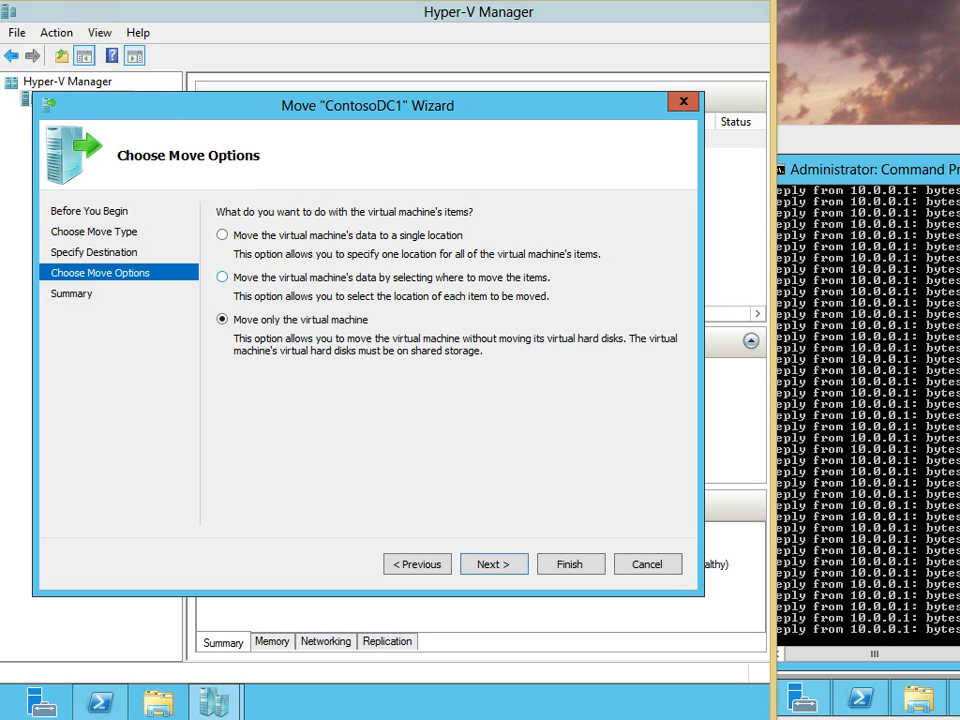
Choose to move all of the virtual machine's data to a single location
{"action": "left_click", "coordinate": [222, 277]}
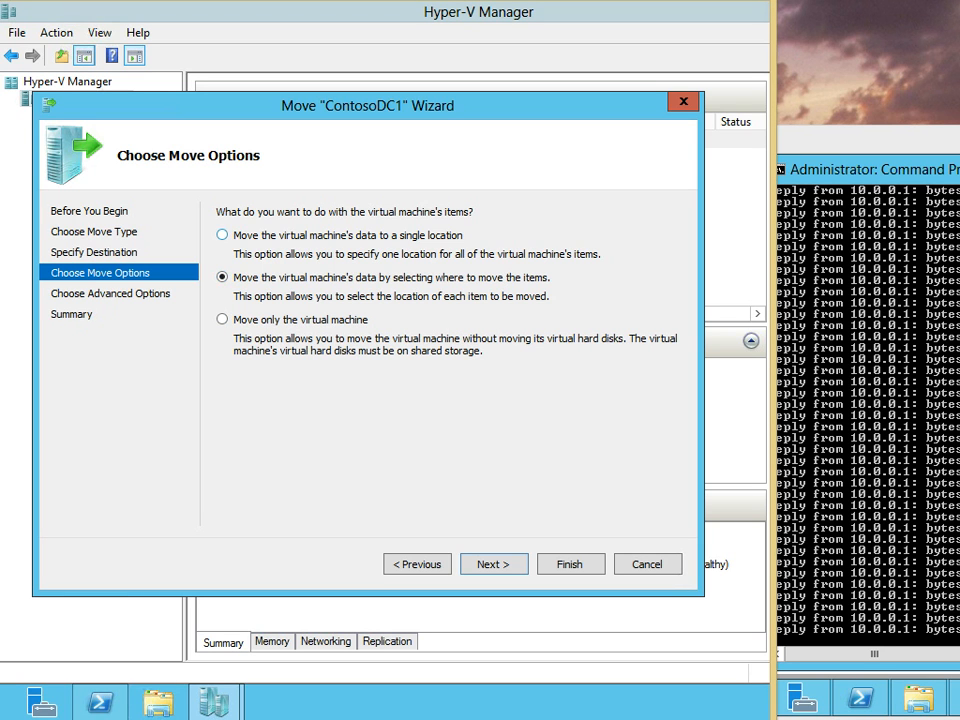
{"action": "left_click", "coordinate": [222, 235]}
{"action": "key", "text": "Return"}
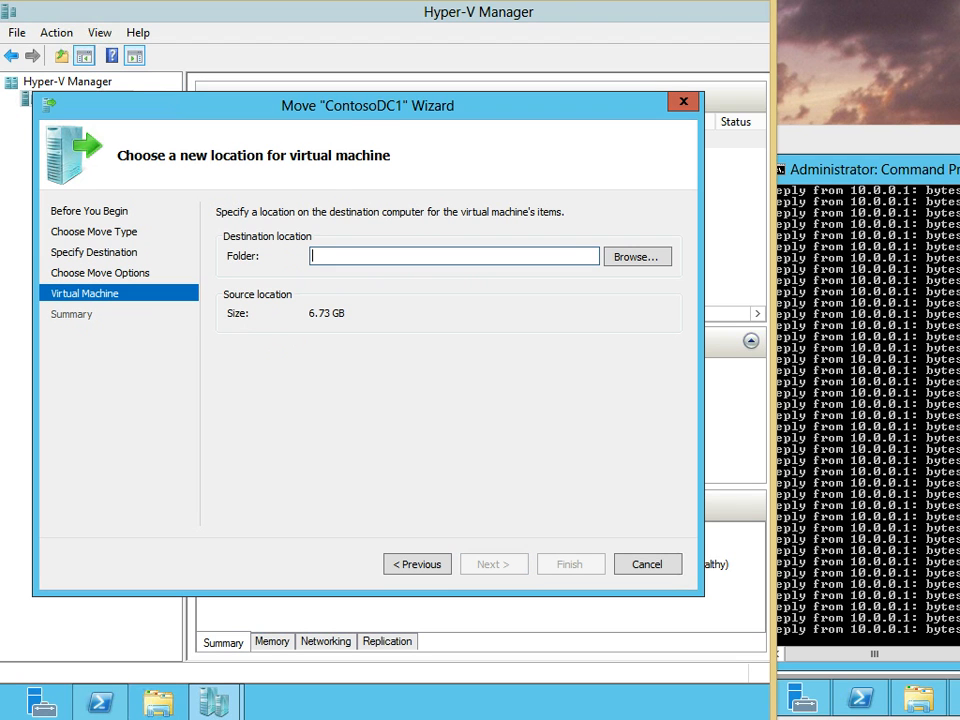
Set C:\hyper-v on CONTOSOHOST1 as the destination folder and continue to the summary
{"action": "left_click", "coordinate": [637, 257]}
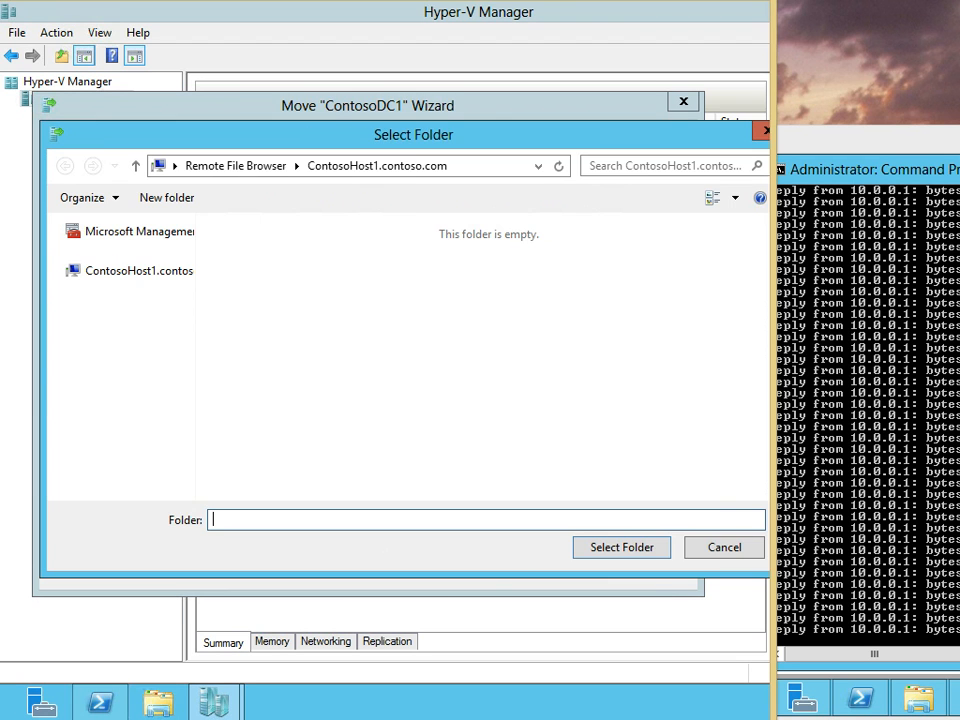
{"action": "left_click_drag", "start_coordinate": [456, 134], "coordinate": [430, 141]}
{"action": "left_click", "coordinate": [300, 250]}
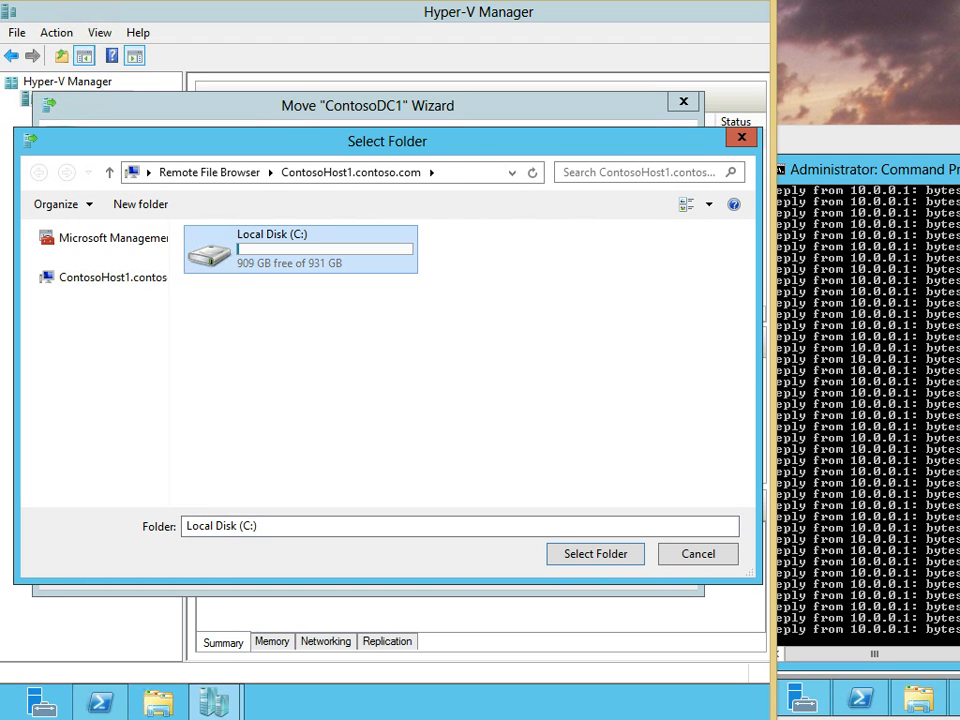
{"action": "double_click", "coordinate": [300, 250]}
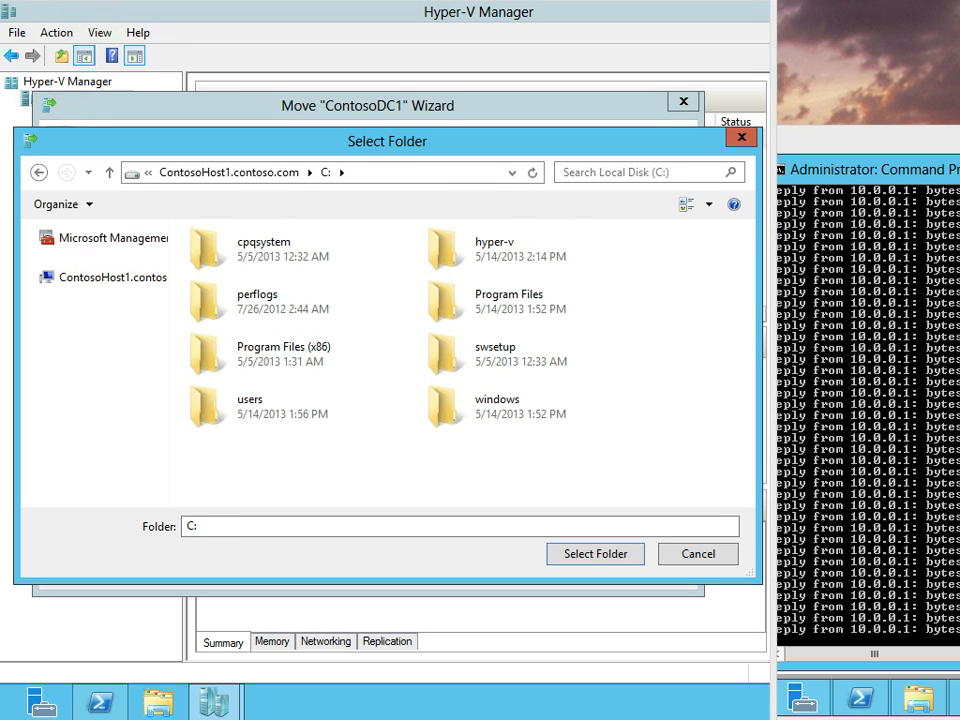
{"action": "left_click", "coordinate": [496, 248]}
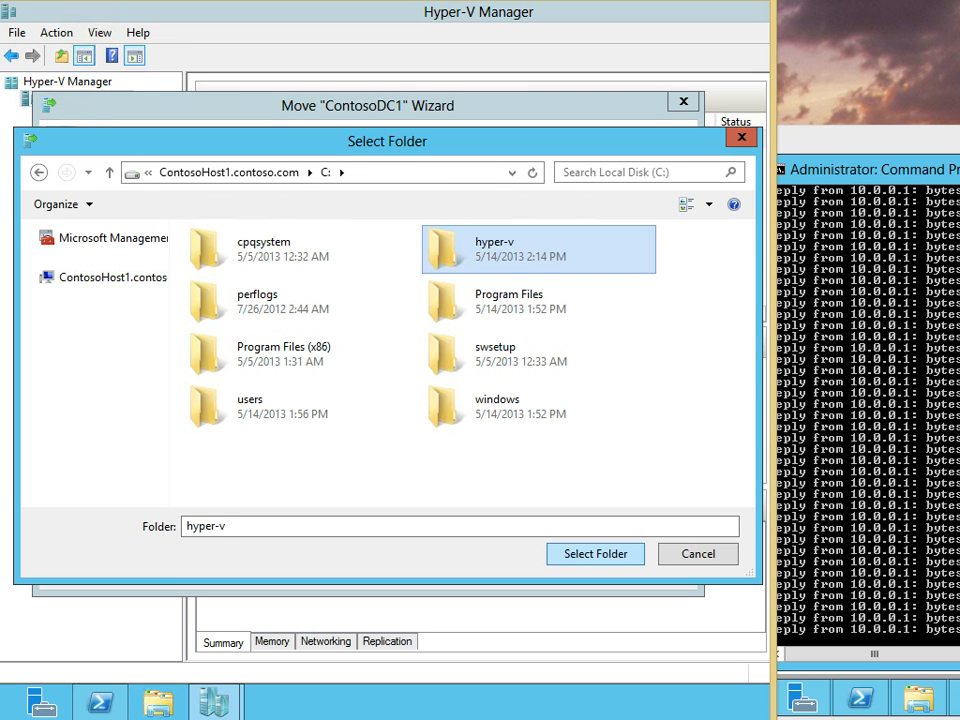
{"action": "left_click", "coordinate": [595, 553]}
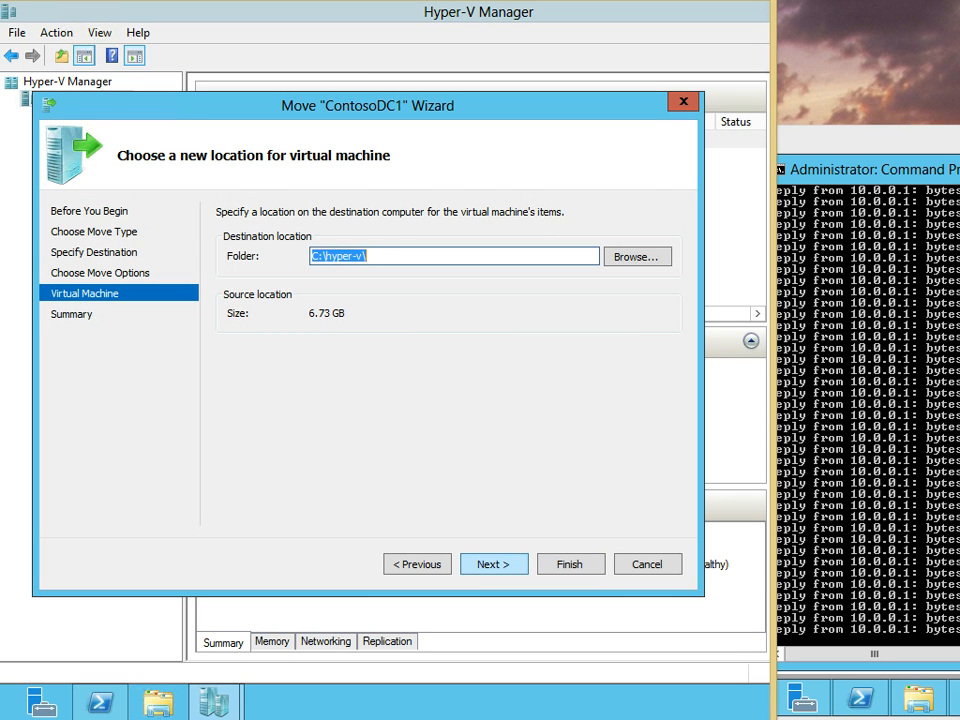
{"action": "left_click", "coordinate": [492, 564]}
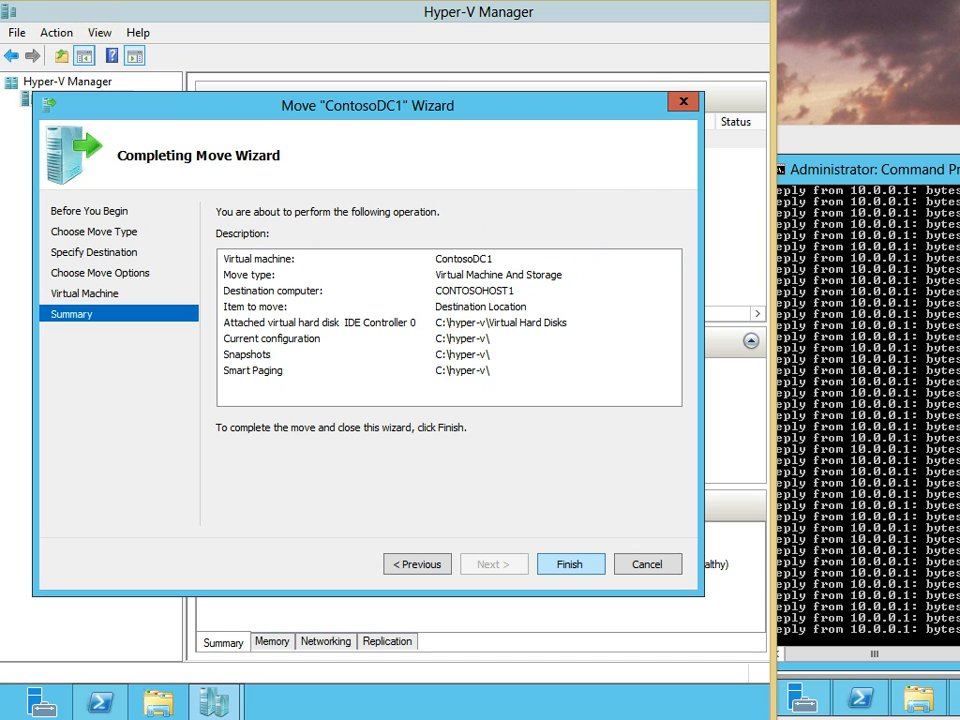
Finish the wizard to start moving ContosoDC1 to CONTOSOHOST1
{"action": "left_click", "coordinate": [571, 564]}
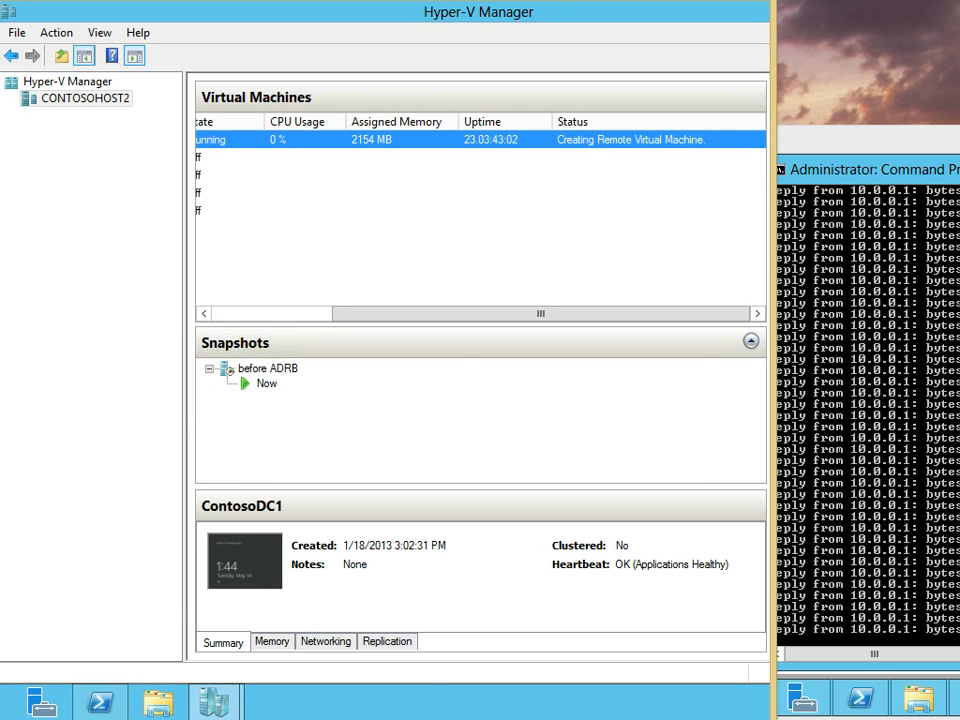
{"action": "mouse_move", "coordinate": [213, 702]}
{"action": "left_click", "coordinate": [317, 591]}
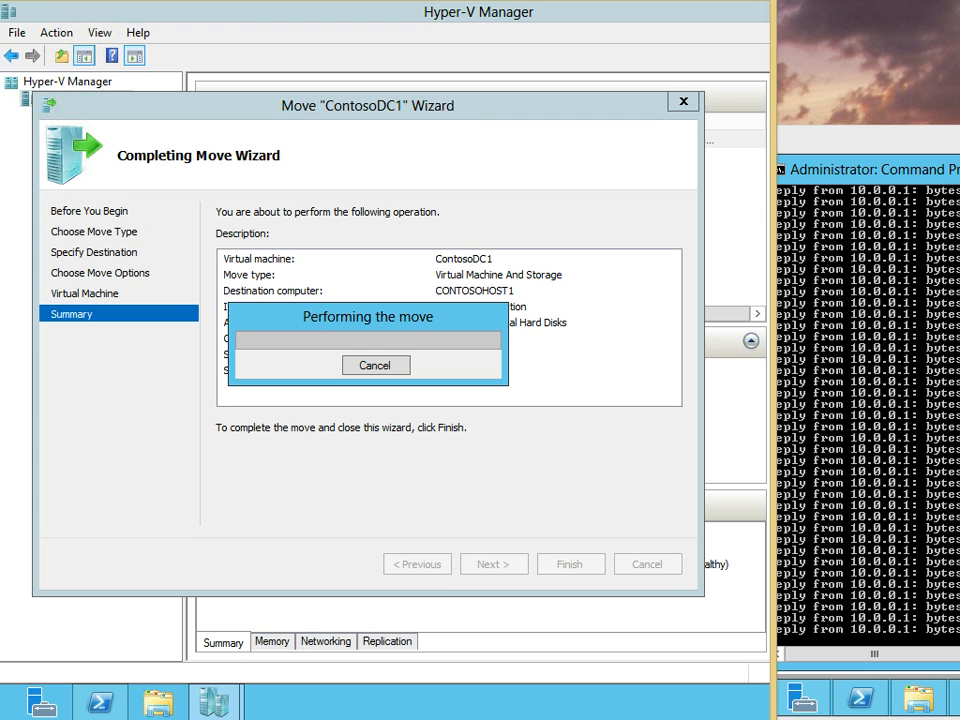
Check the 10.0.0.230 session's empty virtual machine list, then return to the move wizard
{"action": "mouse_move", "coordinate": [262, 718]}
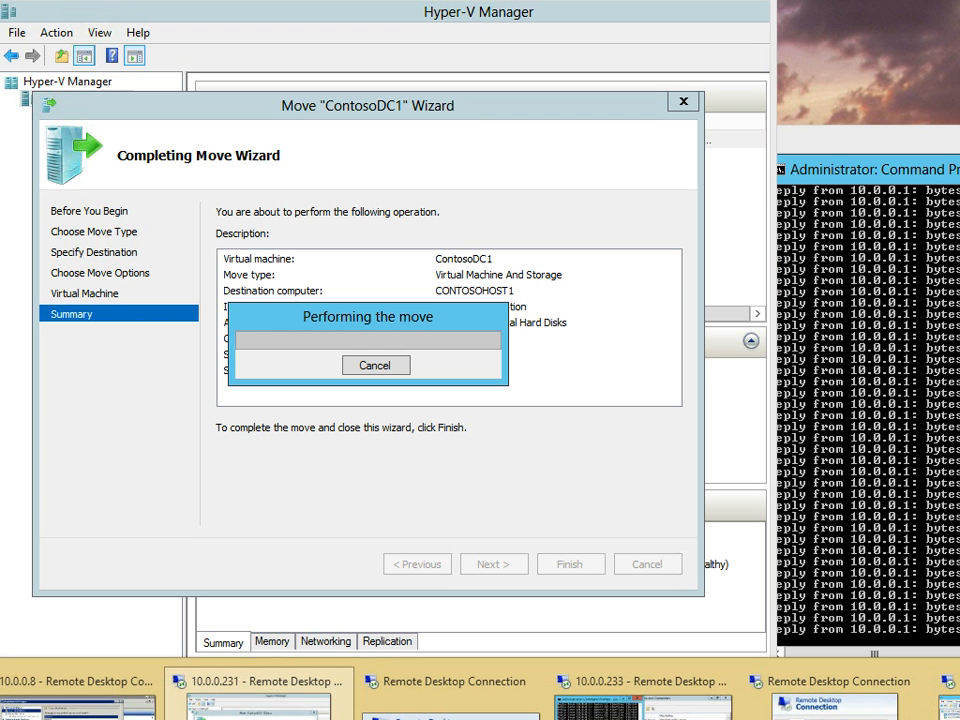
{"action": "left_click", "coordinate": [948, 704]}
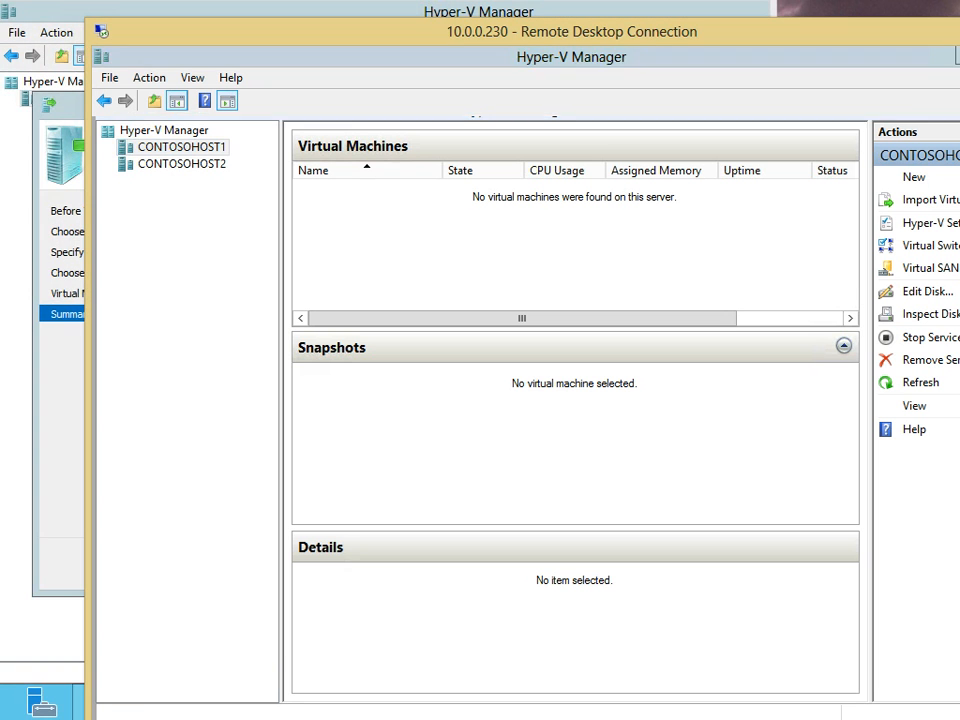
{"action": "left_click_drag", "start_coordinate": [572, 32], "coordinate": [501, 139]}
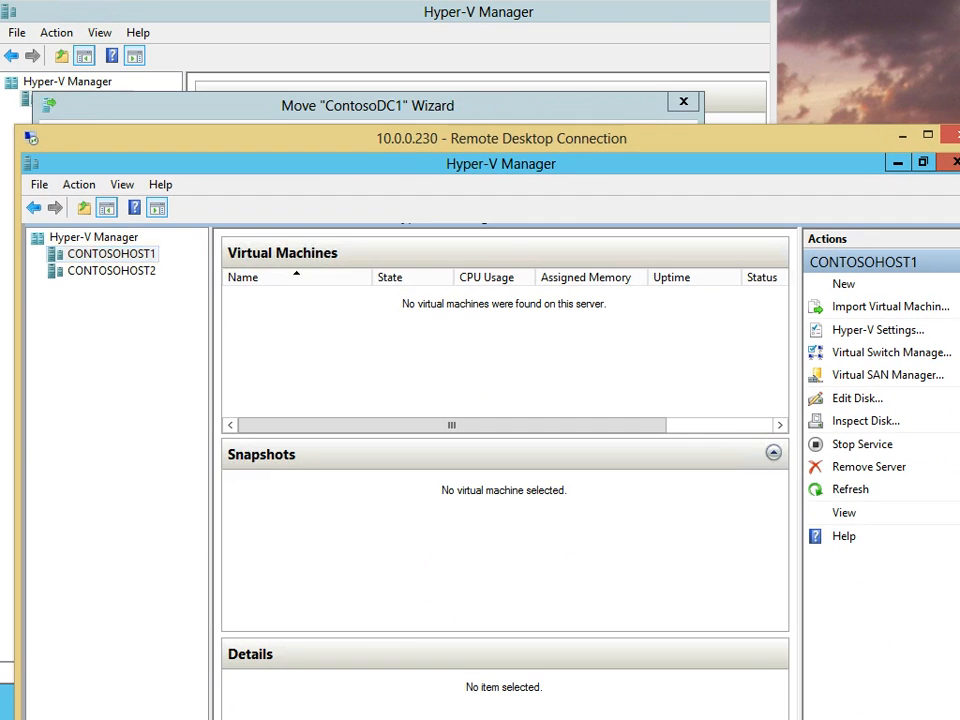
{"action": "right_click", "coordinate": [336, 356]}
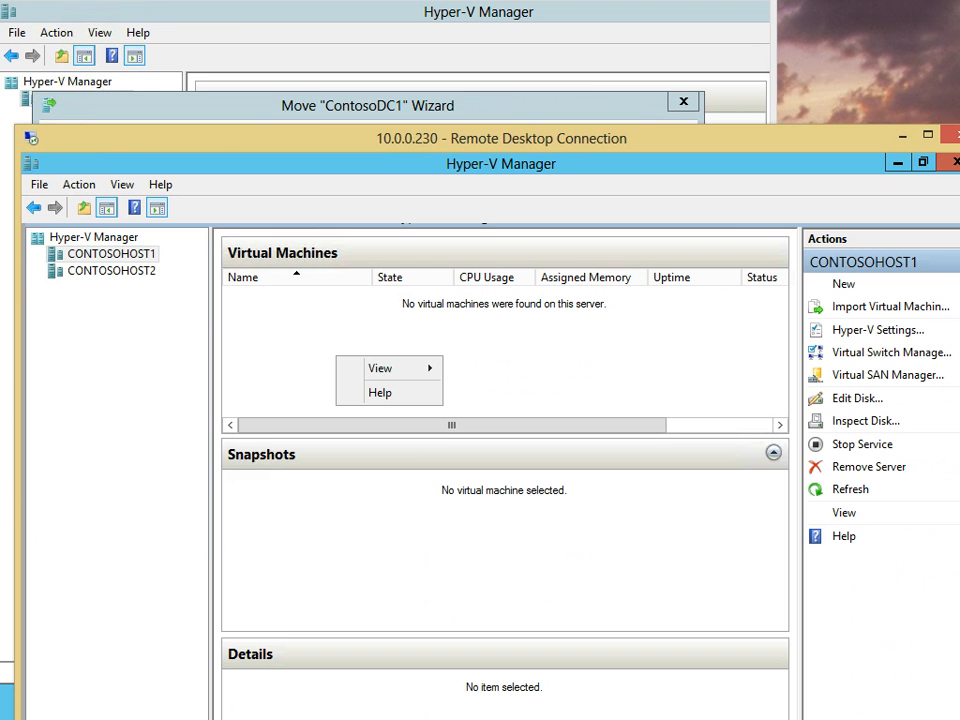
{"action": "key", "text": "Escape"}
{"action": "left_click_drag", "start_coordinate": [500, 138], "coordinate": [279, 206]}
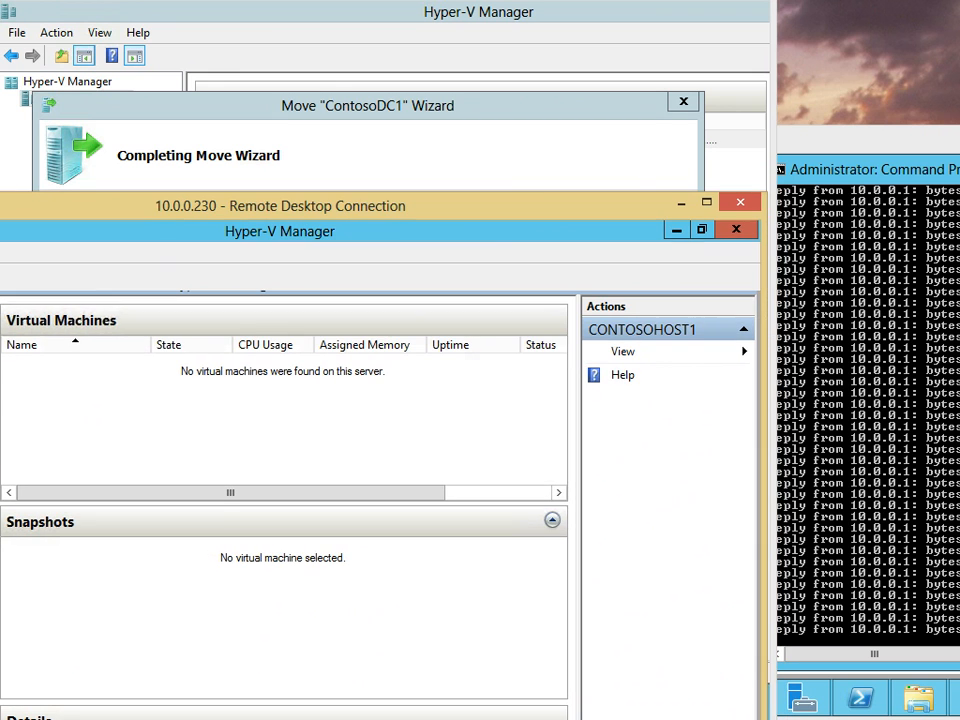
{"action": "left_click", "coordinate": [860, 262]}
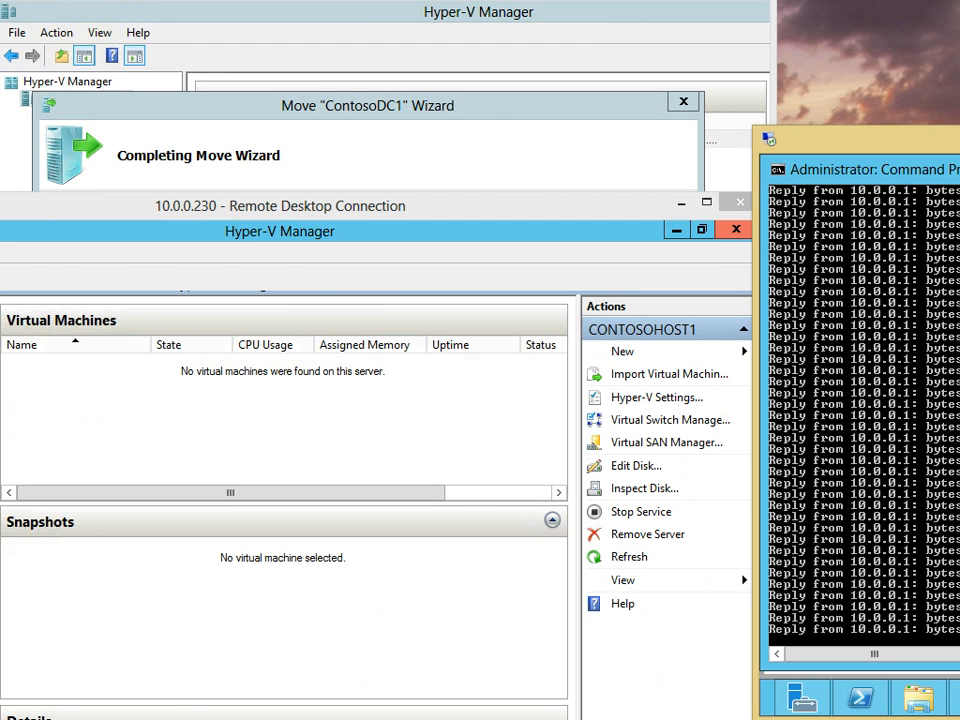
{"action": "left_click_drag", "start_coordinate": [540, 206], "coordinate": [734, 578]}
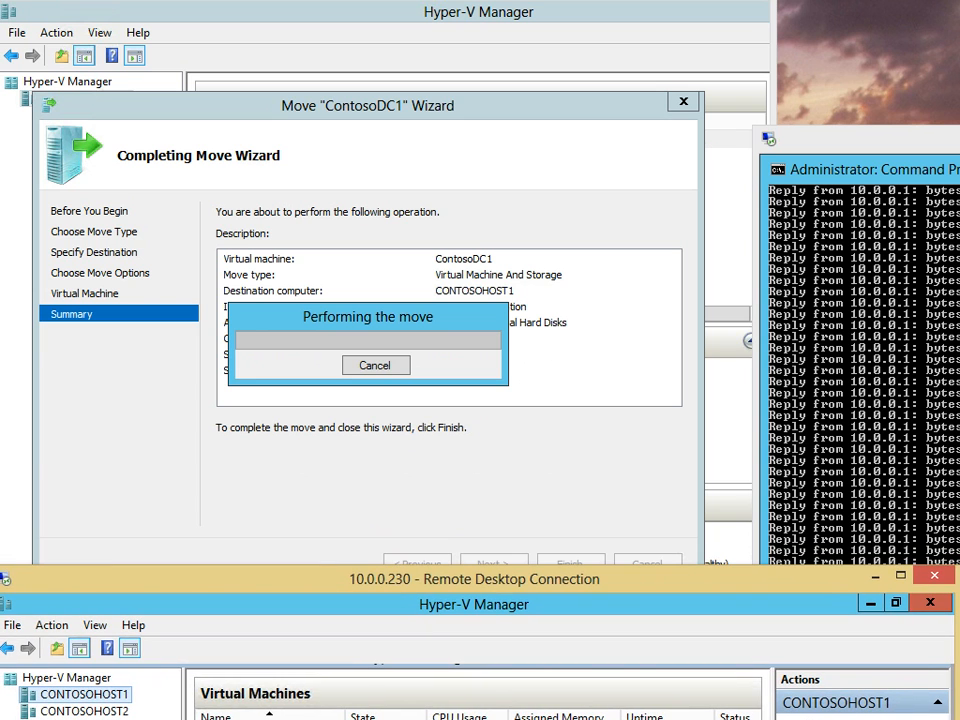
{"action": "left_click", "coordinate": [655, 485]}
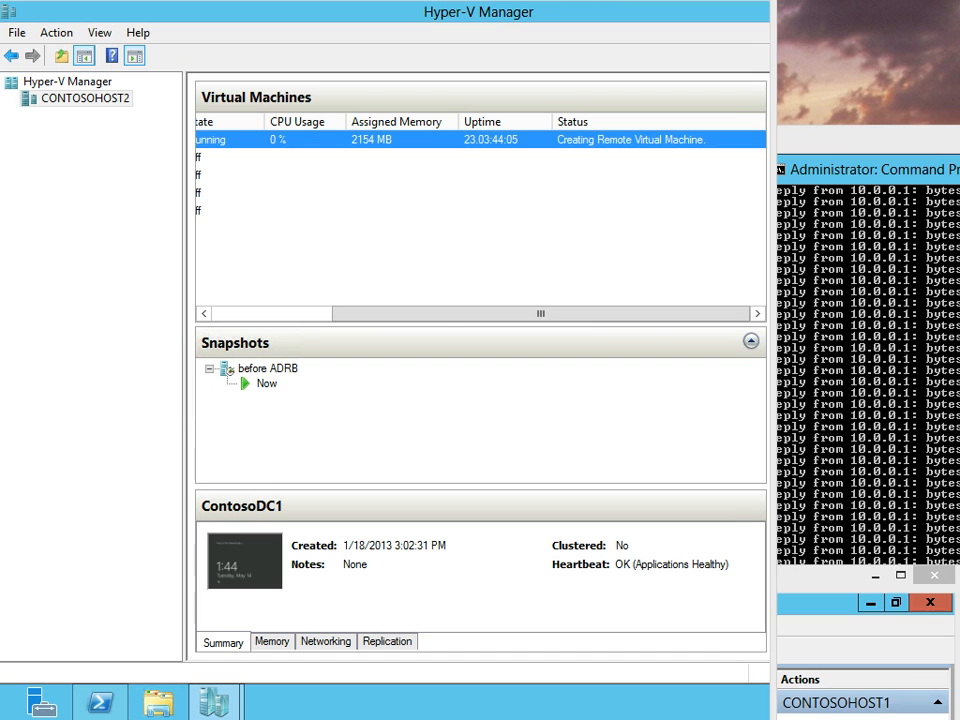
Switch to the ping output session while the move runs until its timeout error
{"action": "key", "text": "alt+Tab"}
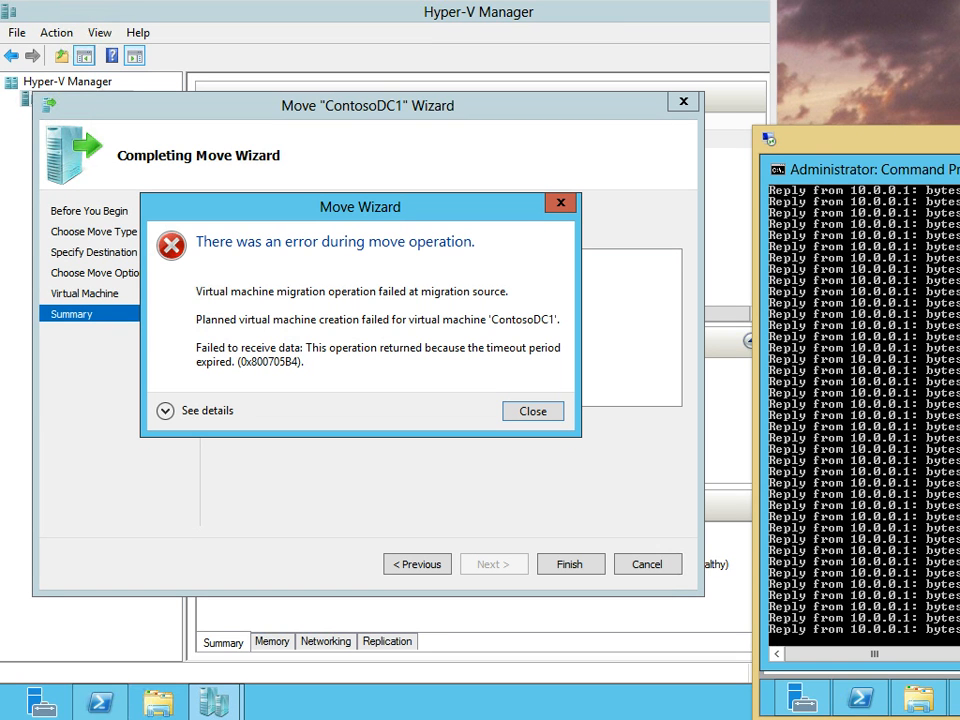
Open an elevated Command Prompt and ping contosodc1
{"action": "right_click", "coordinate": [3, 716]}
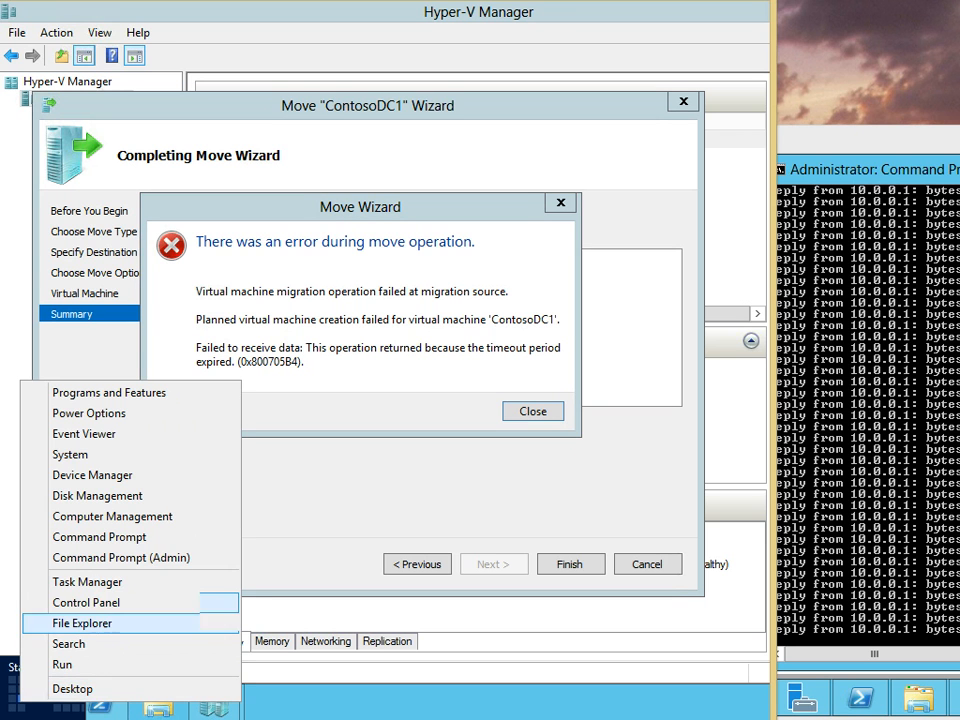
{"action": "left_click", "coordinate": [100, 553]}
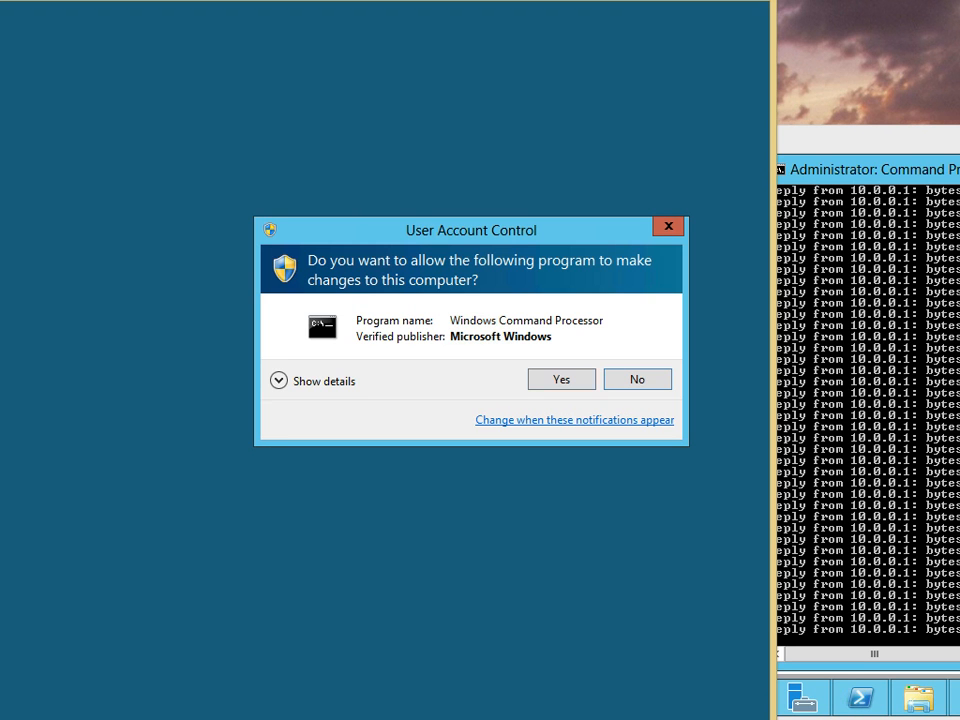
{"action": "key", "text": "alt+y"}
{"action": "type", "text": "ping contosodc"}
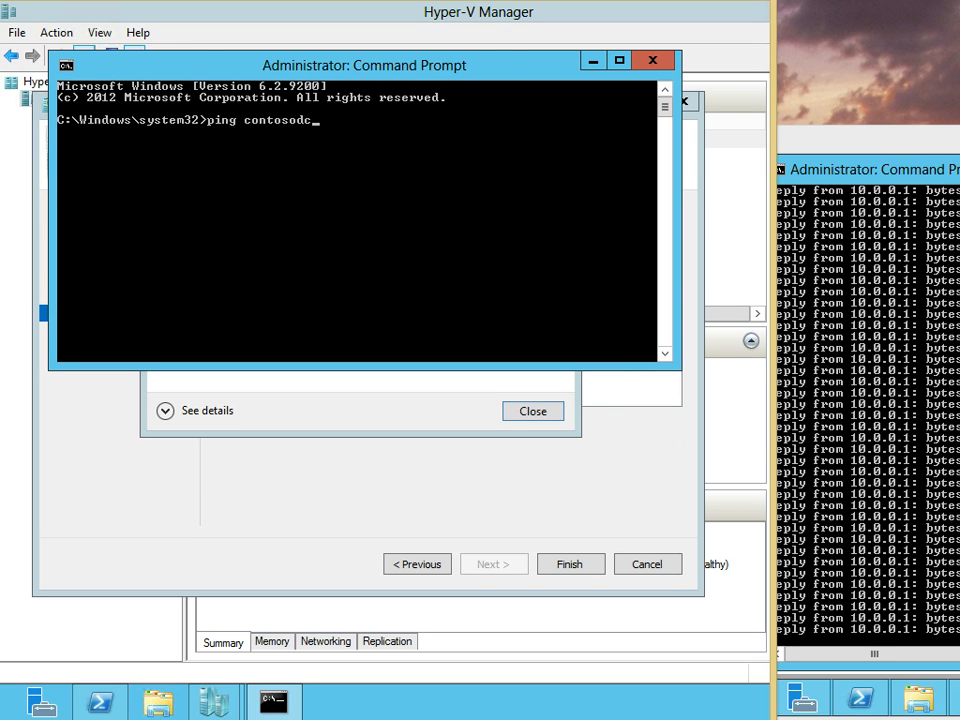
{"action": "type", "text": "1"}
{"action": "key", "text": "Return"}
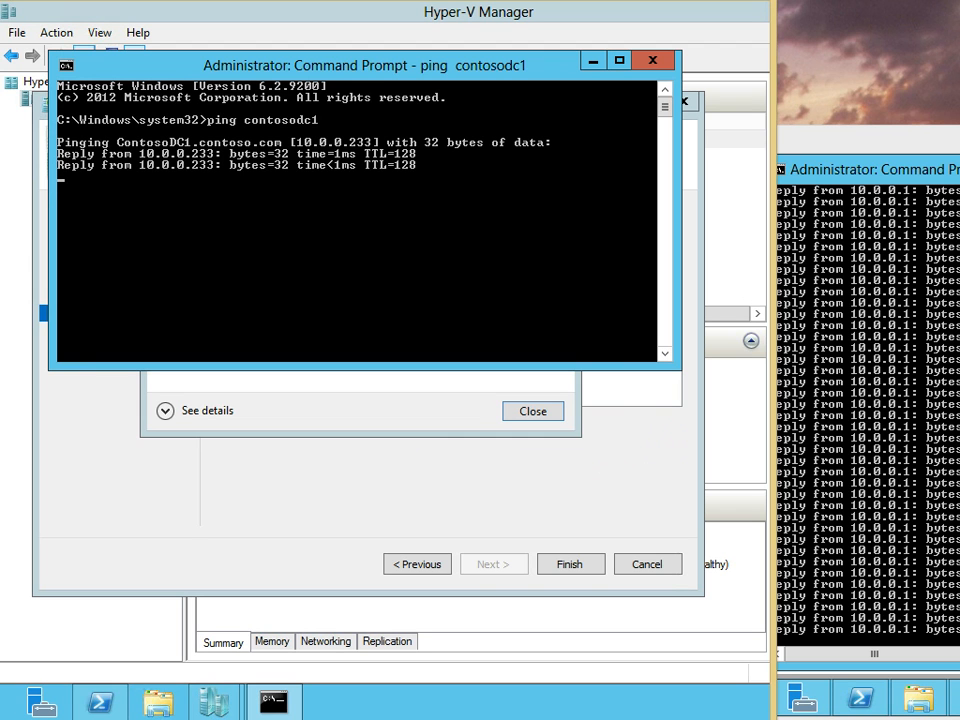
Ping contosohost1 and contosohost2, then view the full move error details
{"action": "type", "text": "ping contoso"}
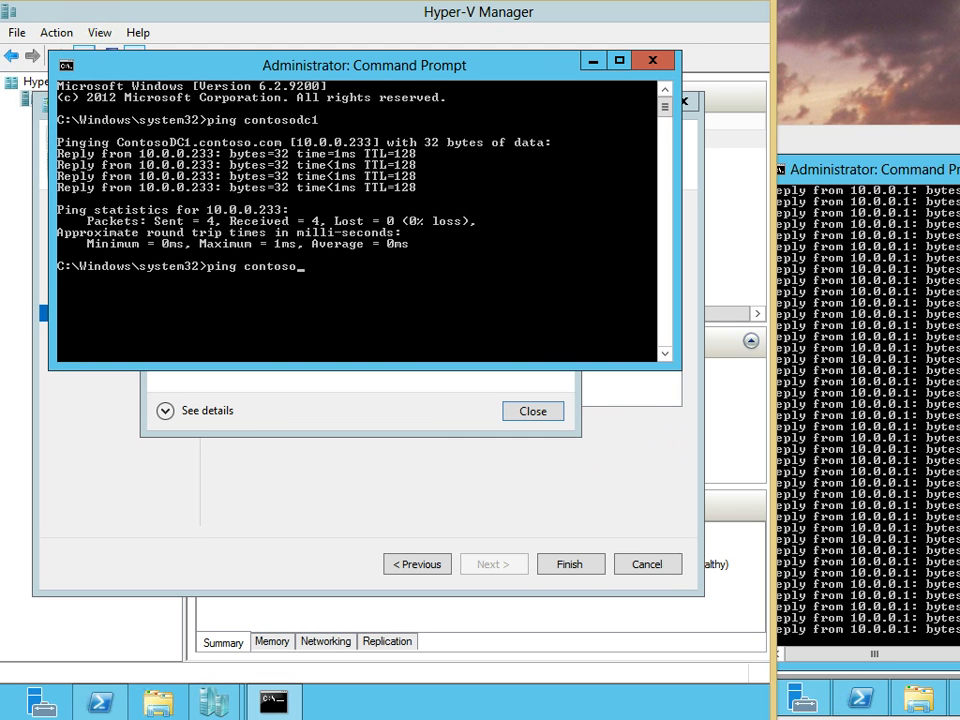
{"action": "type", "text": "host1"}
{"action": "key", "text": "Return"}
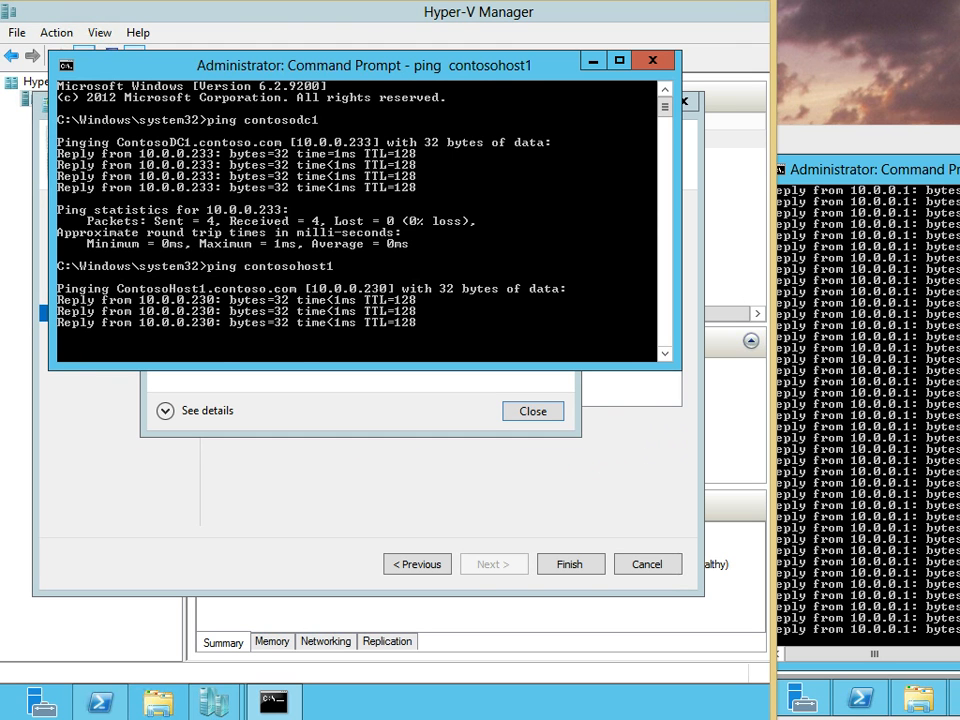
{"action": "type", "text": "ping contosohost2"}
{"action": "key", "text": "Return"}
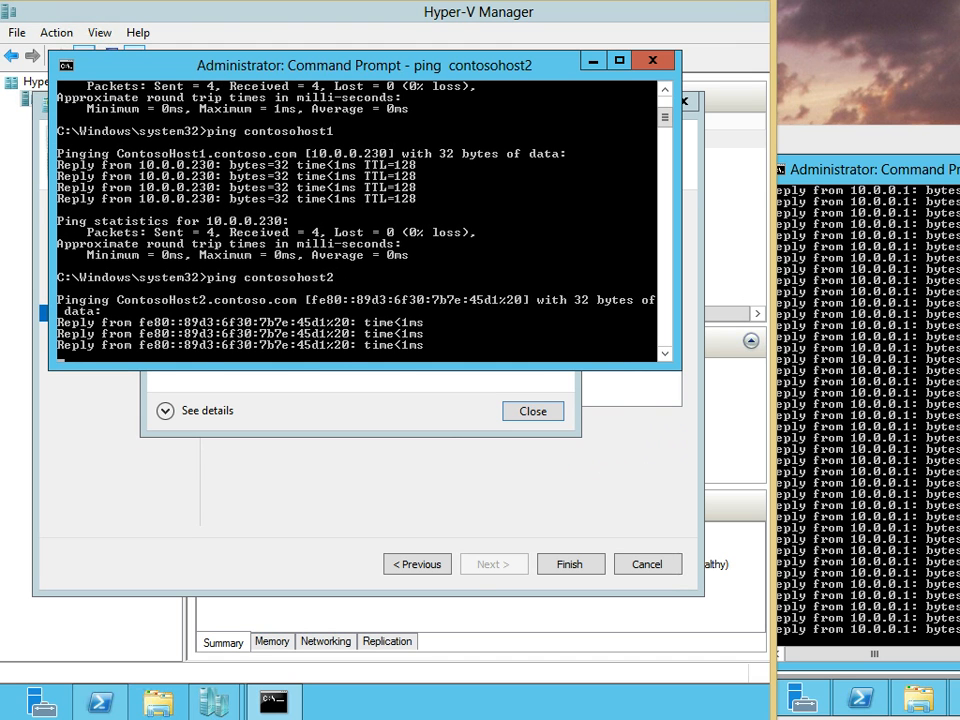
{"action": "key", "text": "alt+Tab"}
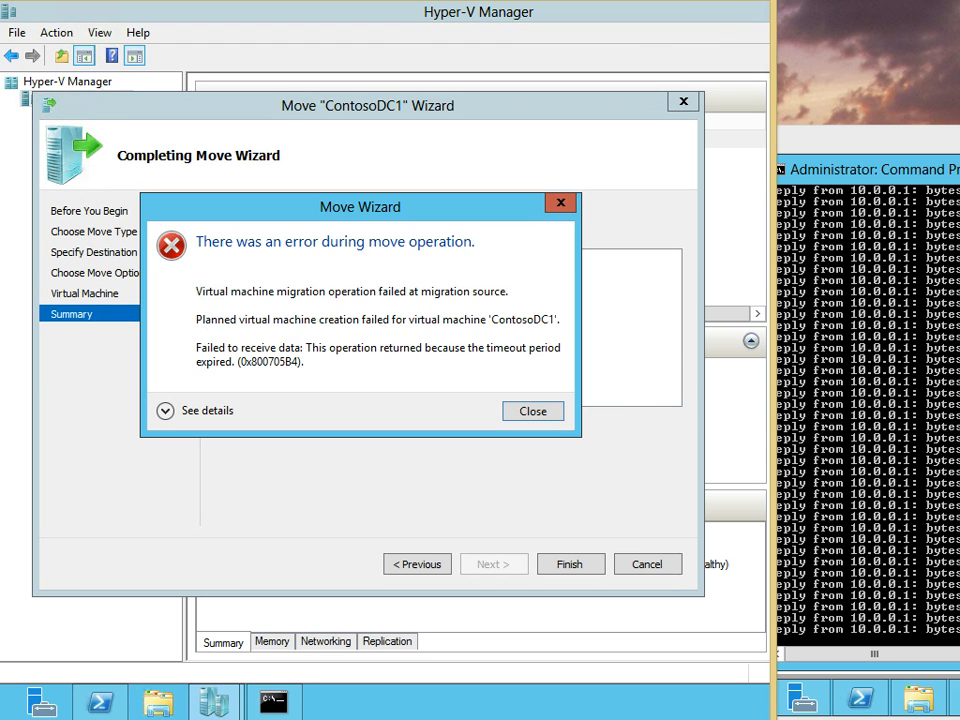
{"action": "left_click", "coordinate": [167, 411]}
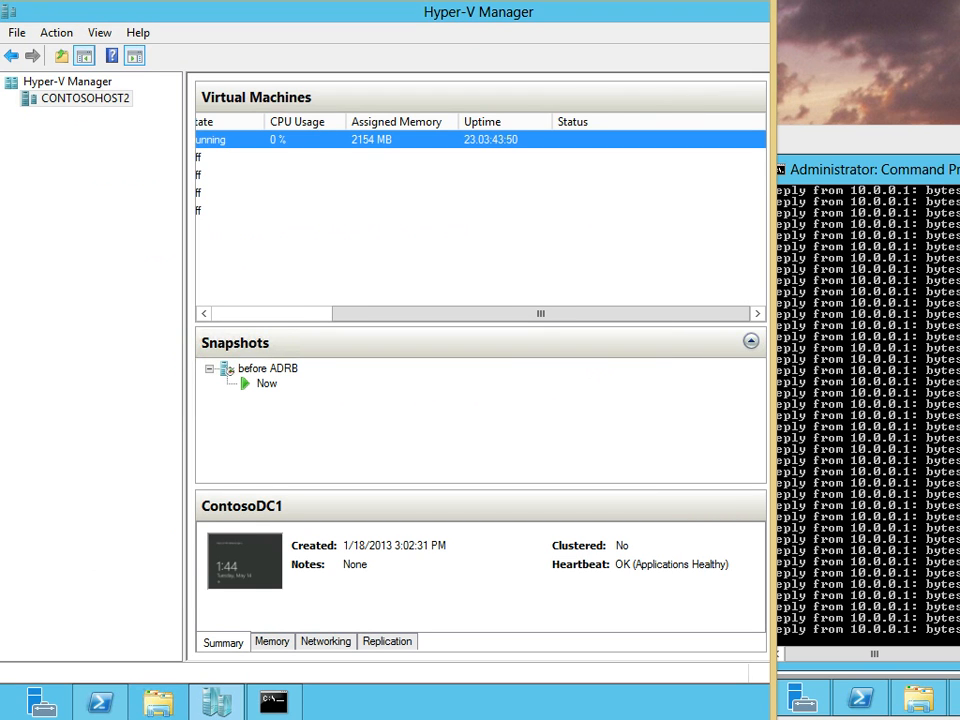
Maximize Hyper-V Manager, check CONTOSOHOST1 has no virtual machines, then bring Server Manager forward
{"action": "left_click_drag", "start_coordinate": [540, 314], "coordinate": [420, 314]}
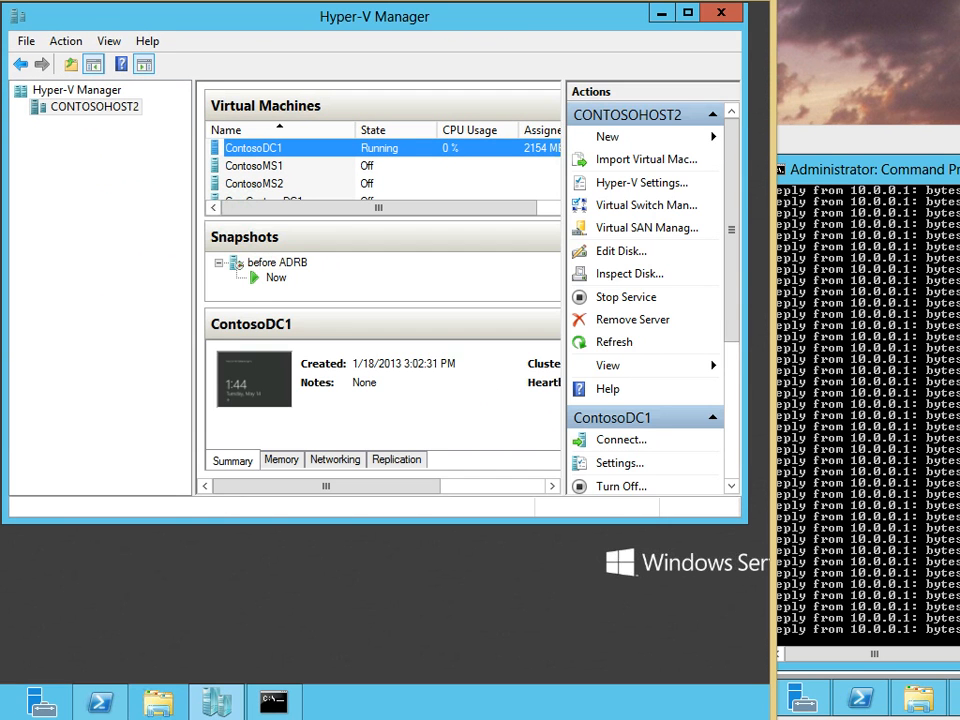
{"action": "key", "text": "super+Up"}
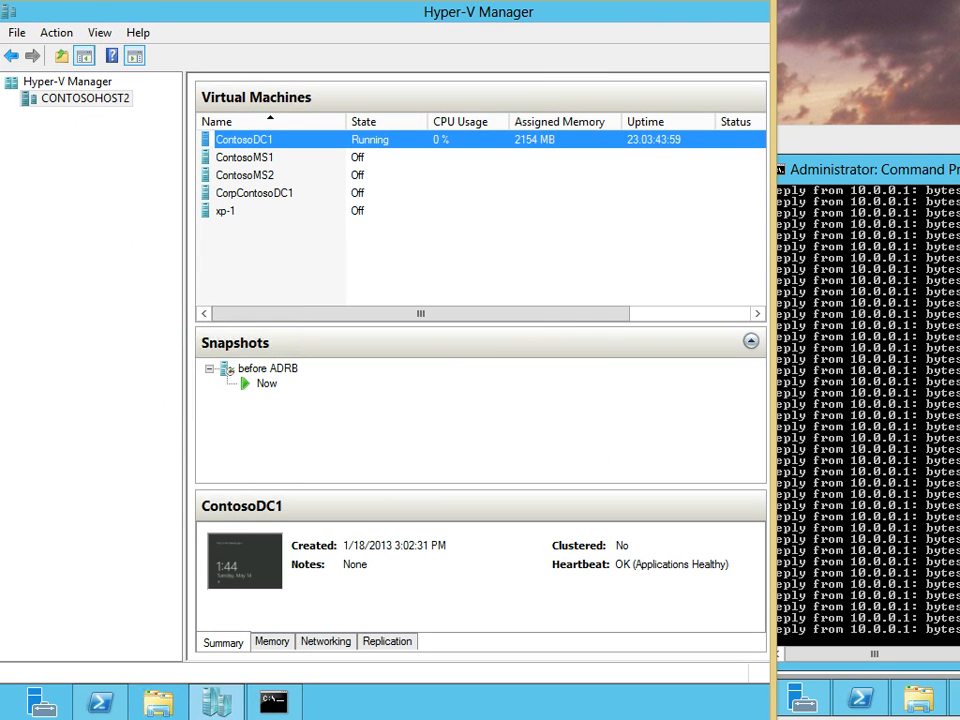
{"action": "key", "text": "alt+Tab"}
{"action": "left_click_drag", "start_coordinate": [475, 575], "coordinate": [479, 0]}
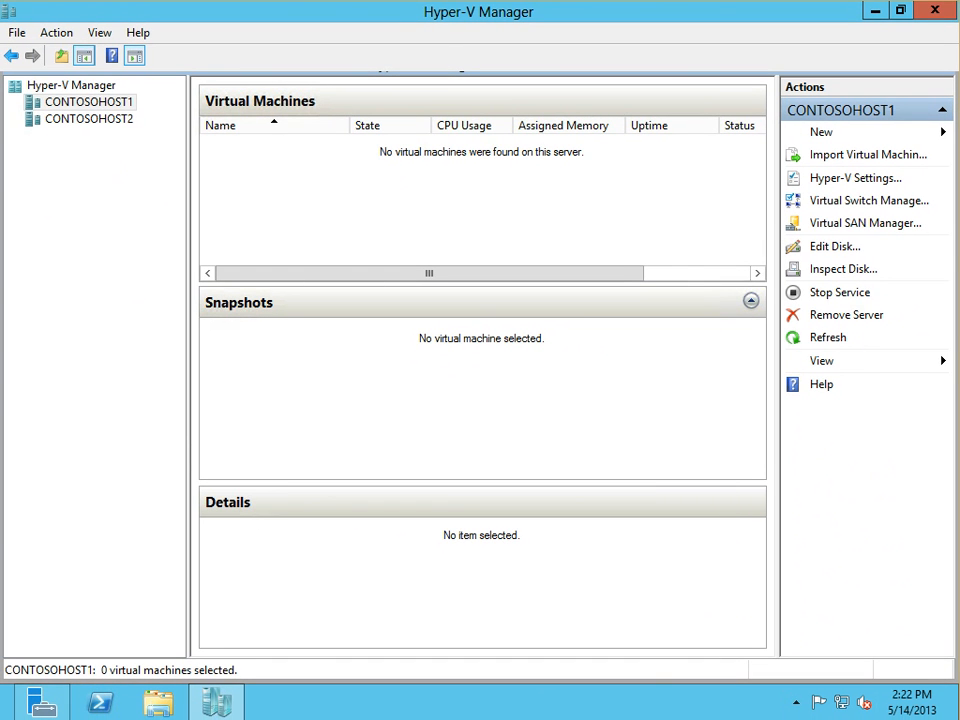
{"action": "left_click", "coordinate": [42, 702]}
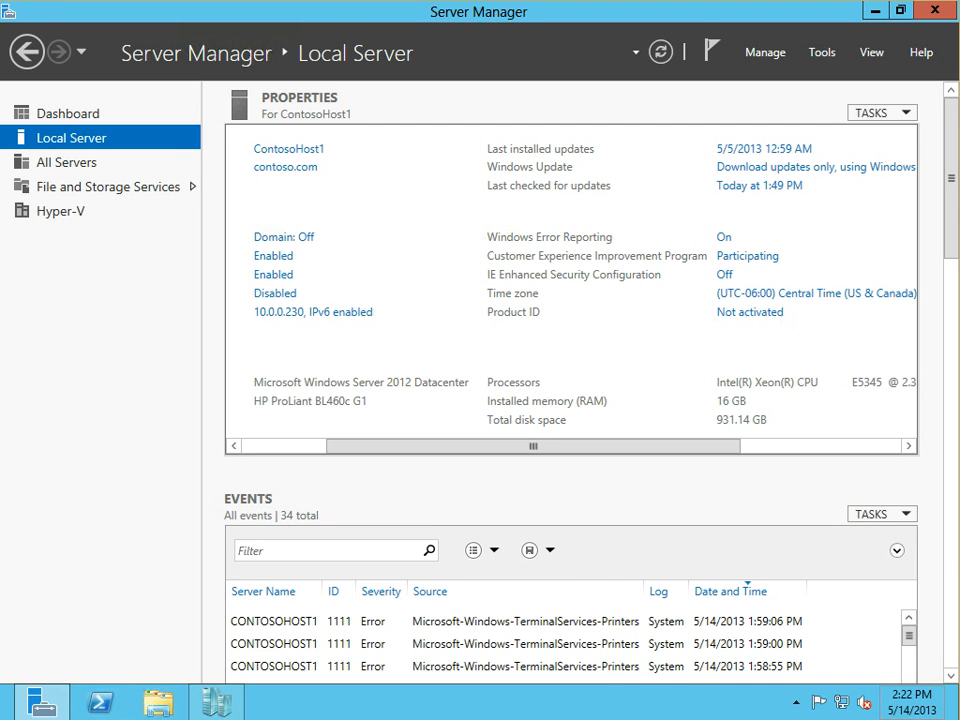
{"action": "left_click_drag", "start_coordinate": [478, 0], "coordinate": [0, 0]}
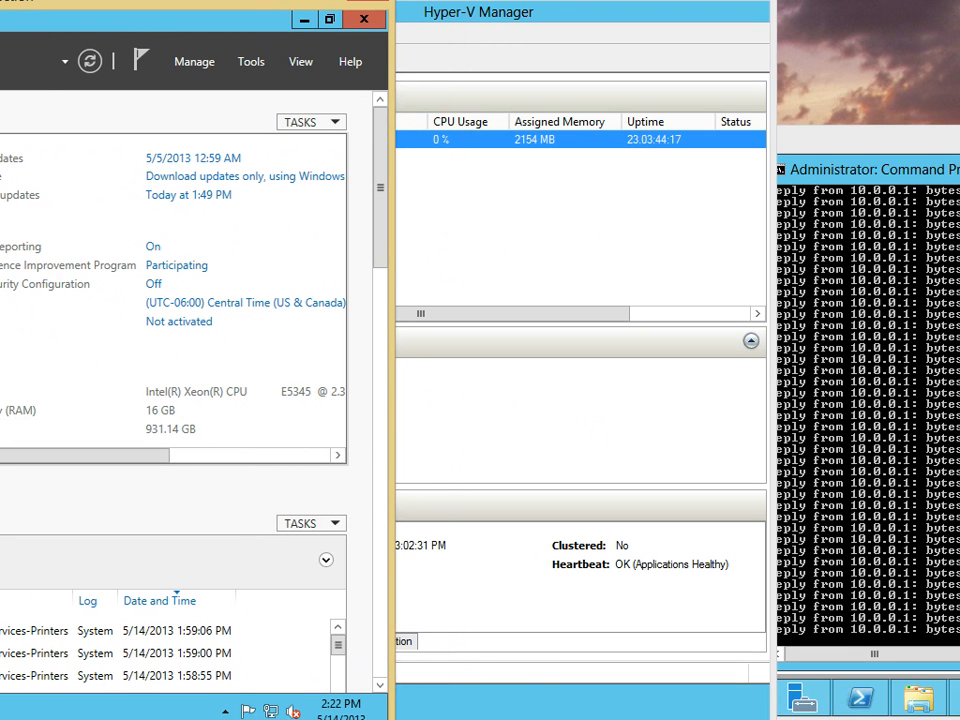
{"action": "left_click_drag", "start_coordinate": [773, 400], "coordinate": [959, 400]}
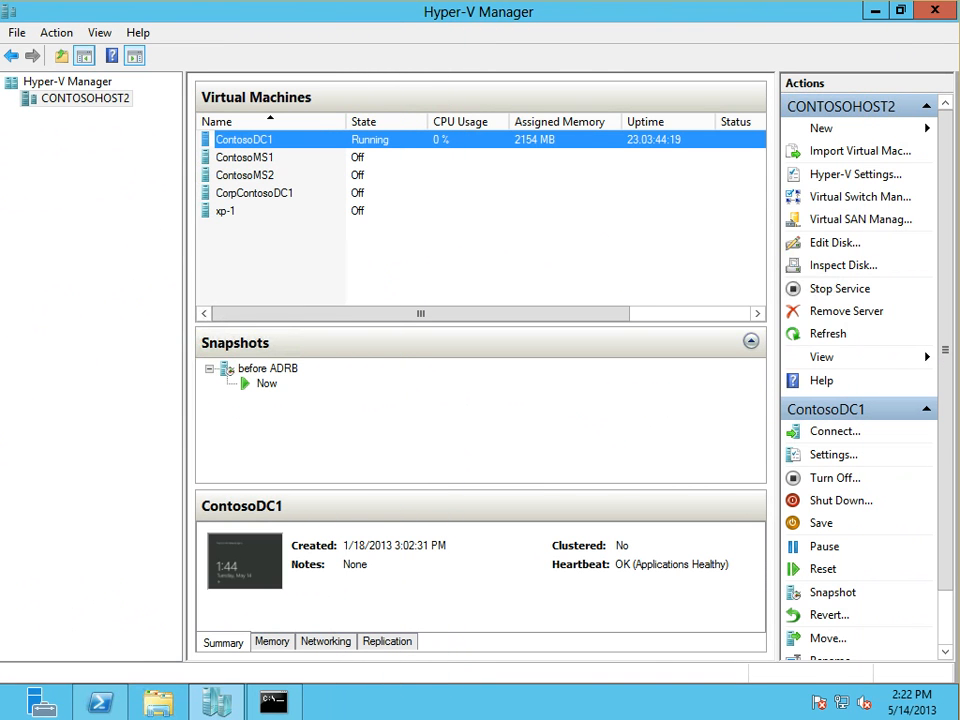
{"action": "key", "text": "alt+Tab"}
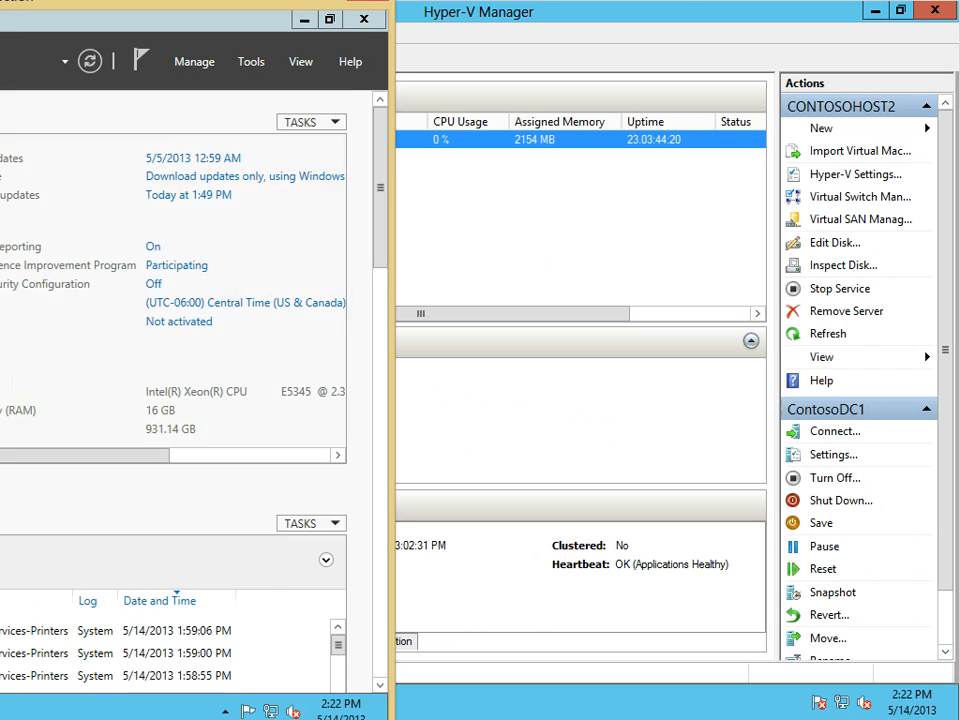
{"action": "left_click_drag", "start_coordinate": [100, 2], "coordinate": [671, 0]}
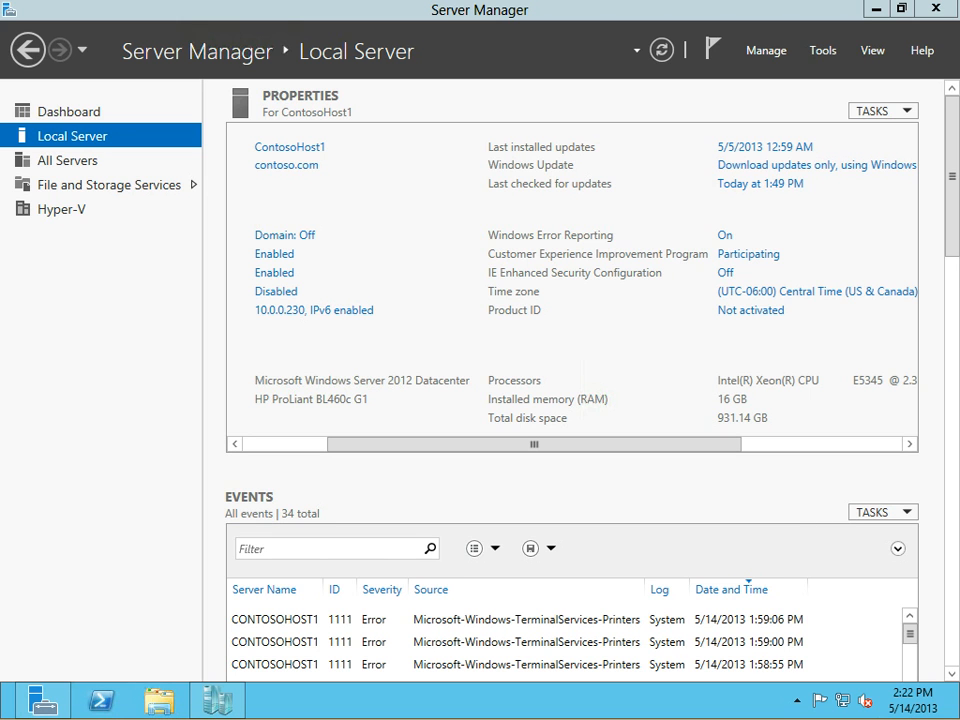
{"action": "mouse_move", "coordinate": [2, 717]}
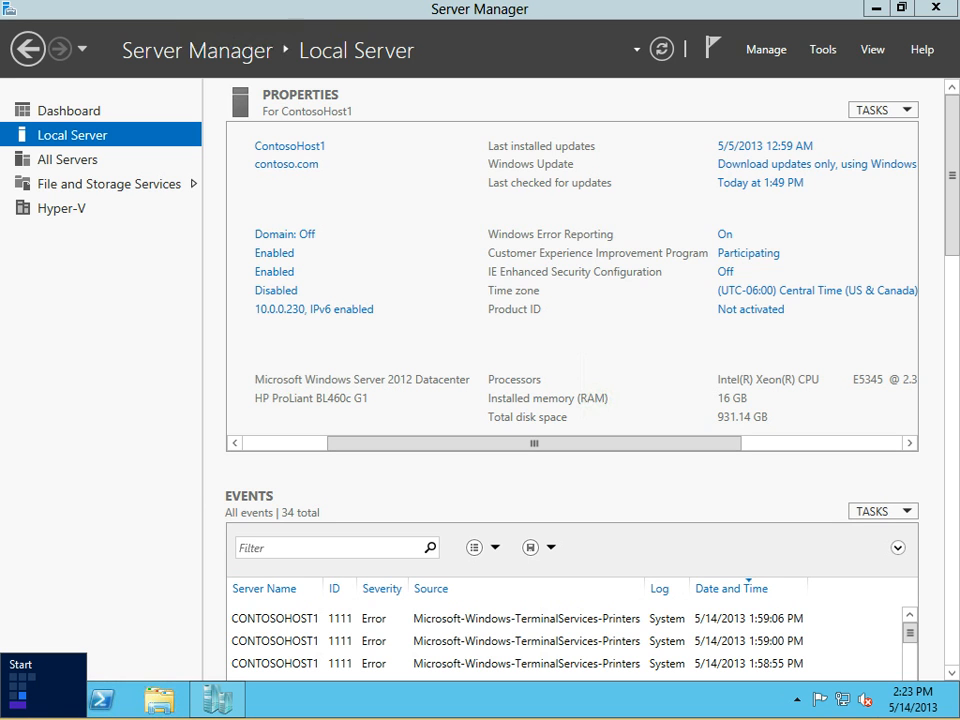
Open Task Manager's detailed Performance view, then launch an elevated Command Prompt
{"action": "right_click", "coordinate": [2, 717]}
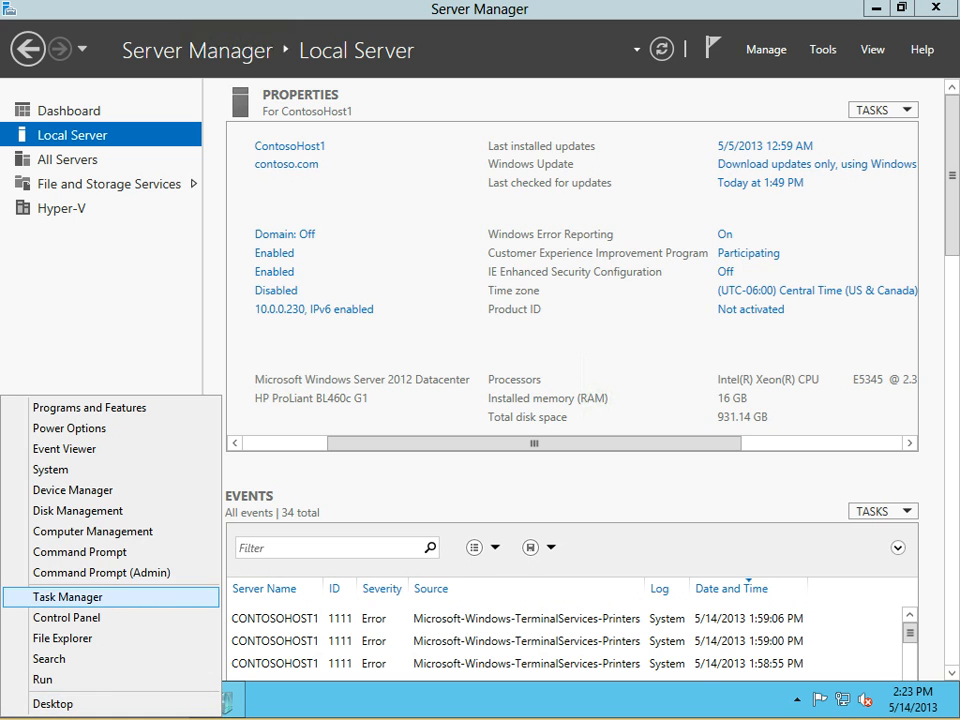
{"action": "key", "text": "Escape"}
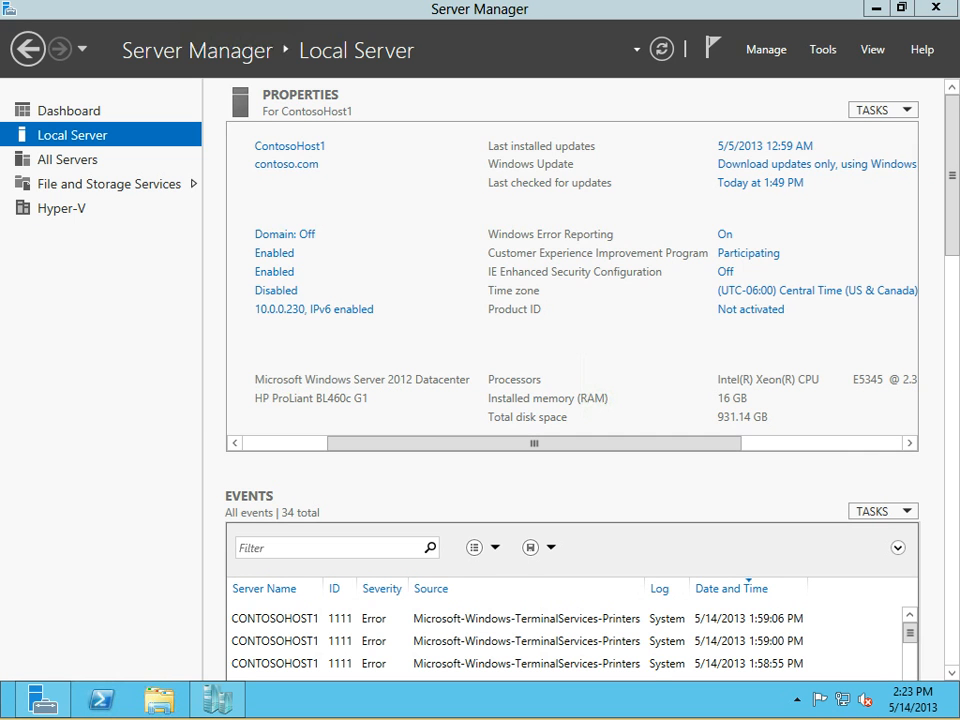
{"action": "right_click", "coordinate": [443, 701]}
{"action": "left_click", "coordinate": [508, 646]}
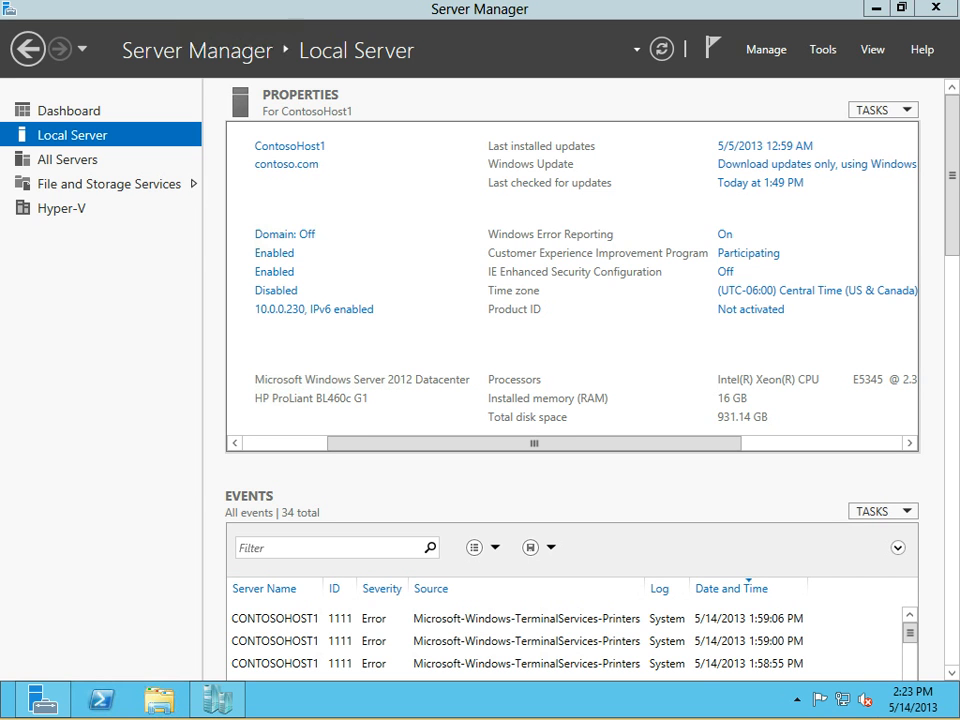
{"action": "key", "text": "ctrl+shift+Escape"}
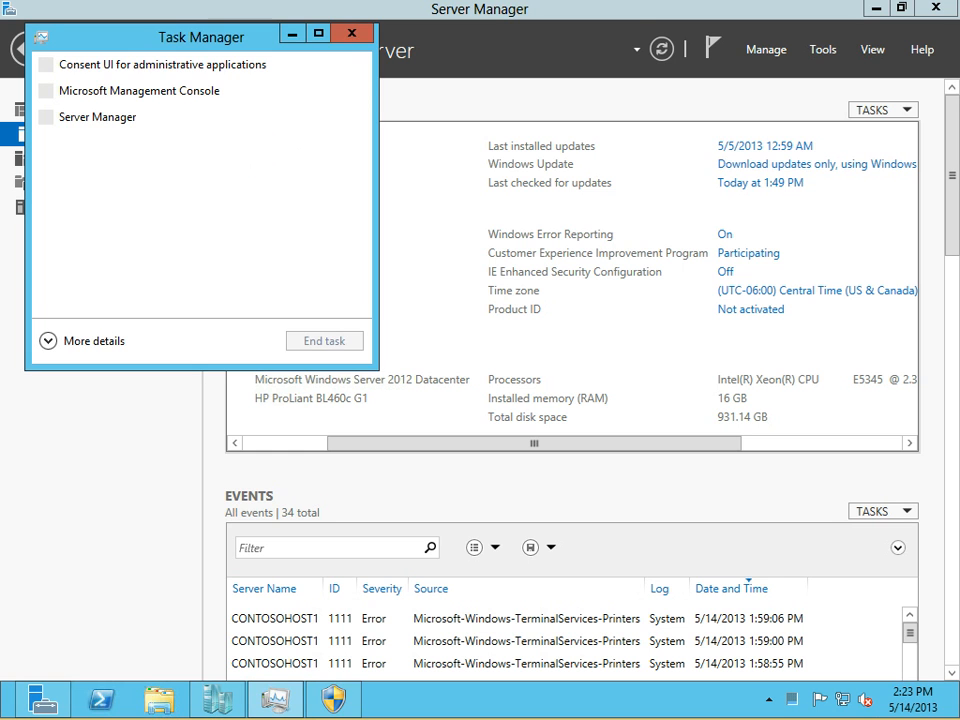
{"action": "left_click", "coordinate": [93, 341]}
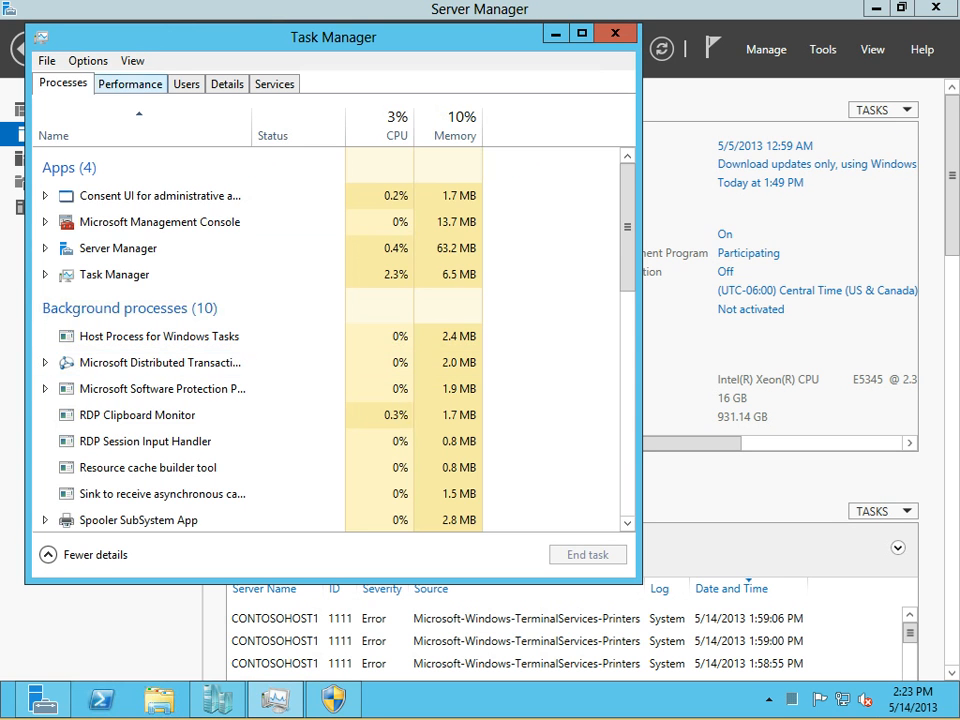
{"action": "left_click", "coordinate": [130, 84]}
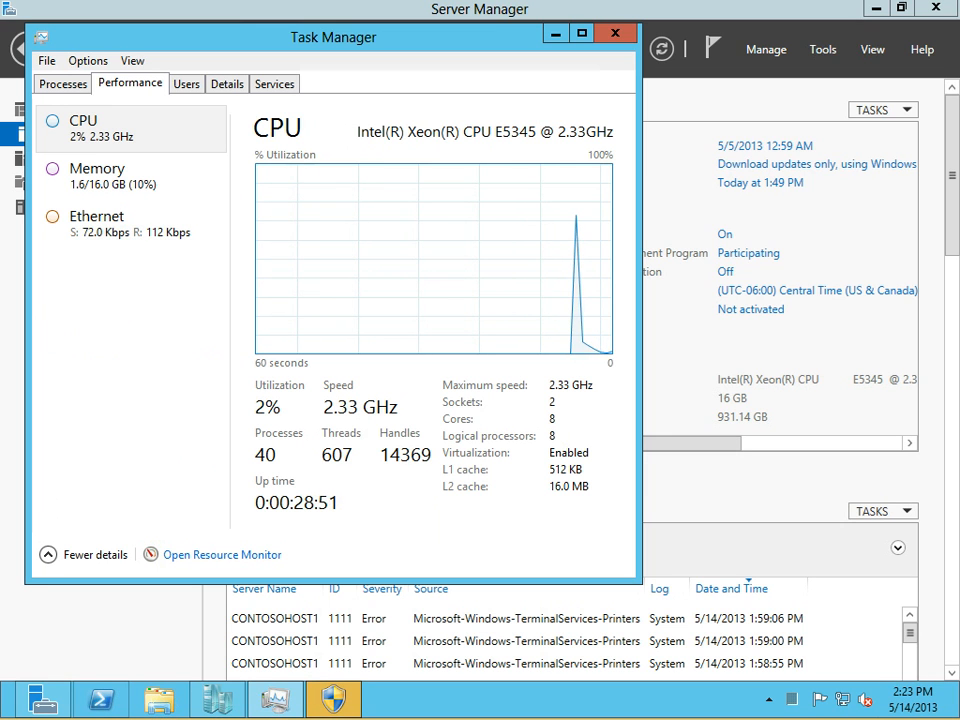
{"action": "left_click", "coordinate": [333, 699]}
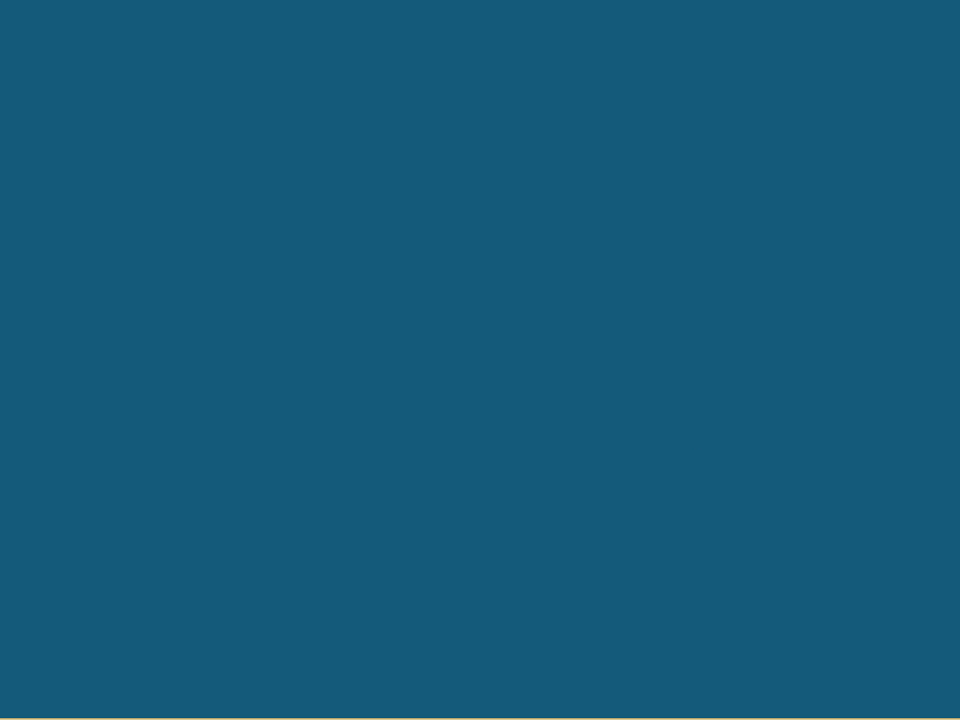
{"action": "left_click", "coordinate": [563, 377]}
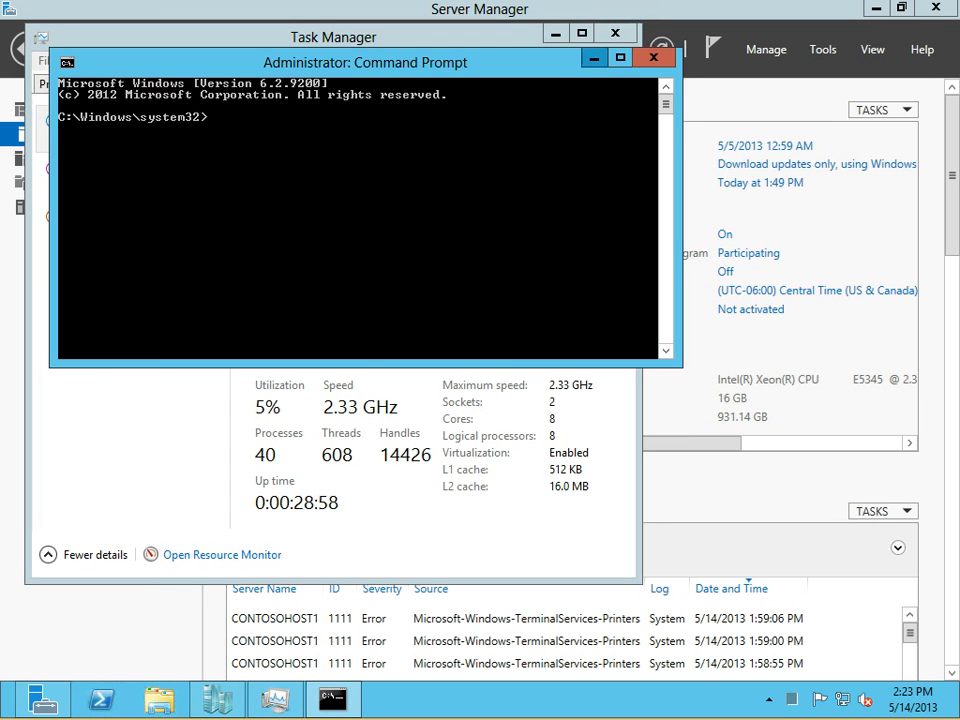
Change Task Manager's CPU graph to logical processors and view memory usage
{"action": "left_click", "coordinate": [594, 59]}
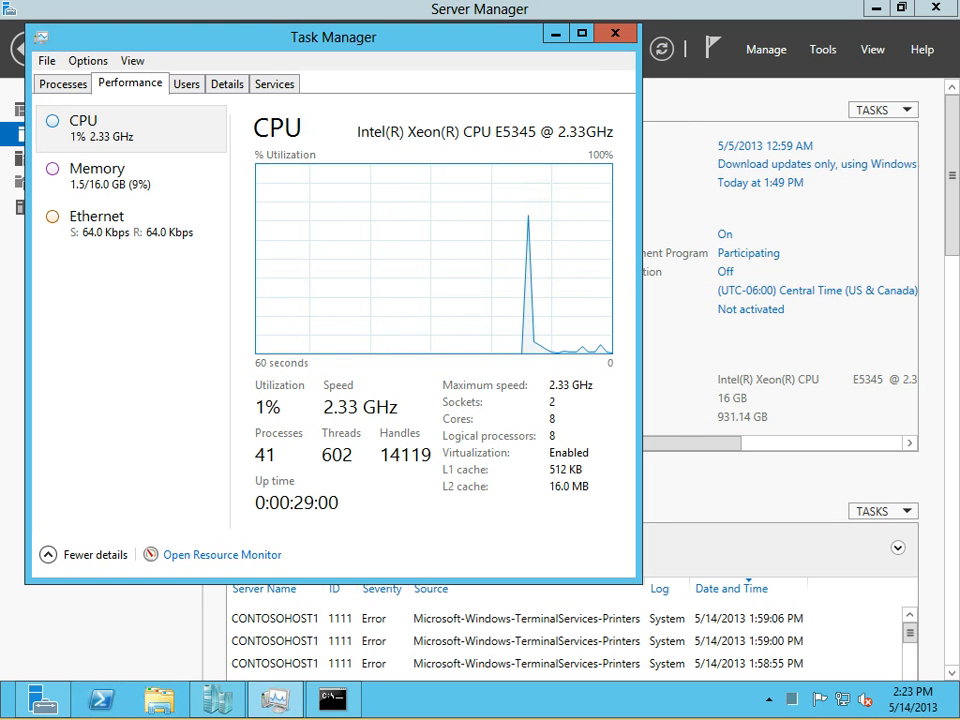
{"action": "right_click", "coordinate": [380, 283]}
{"action": "mouse_move", "coordinate": [500, 292]}
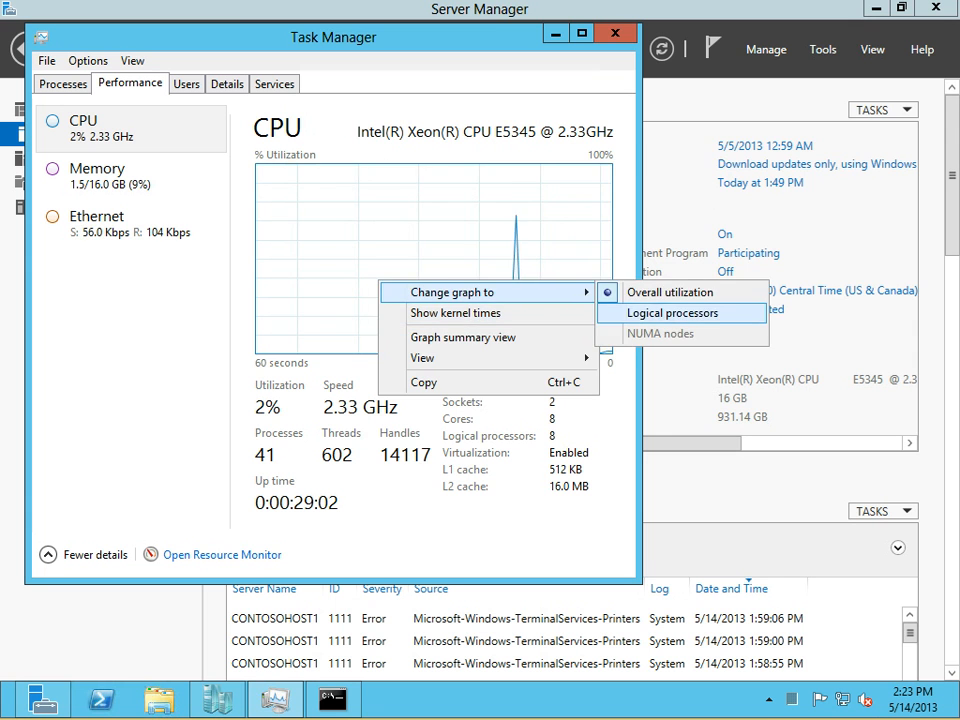
{"action": "left_click", "coordinate": [672, 313]}
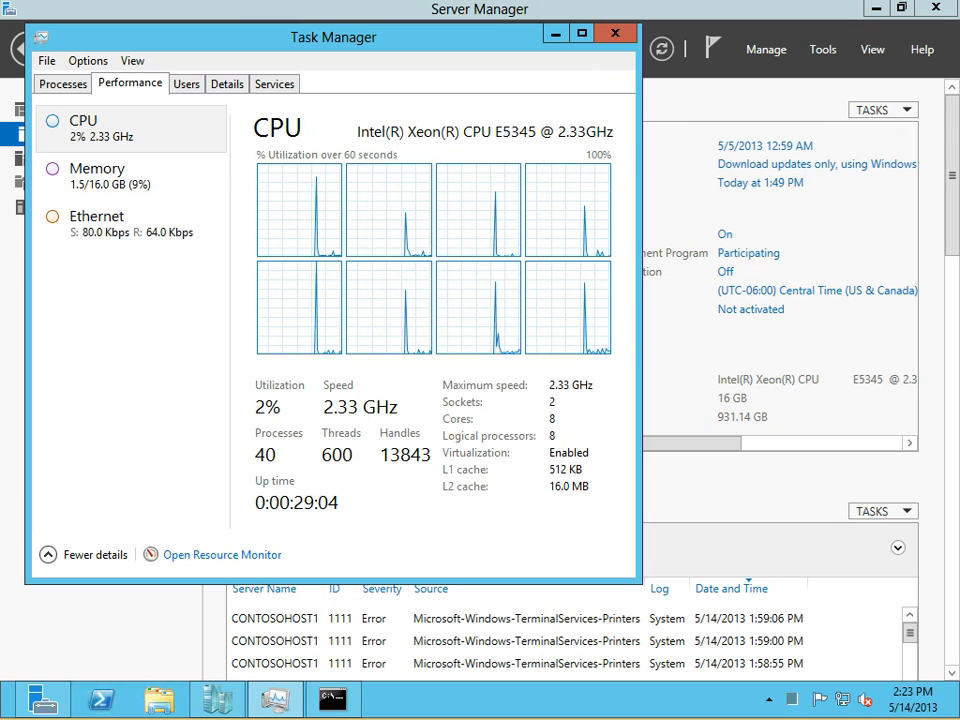
{"action": "left_click", "coordinate": [97, 176]}
Run diskperf -Y in the Command Prompt, then close Task Manager
{"action": "left_click", "coordinate": [333, 699]}
{"action": "type", "text": "disk"}
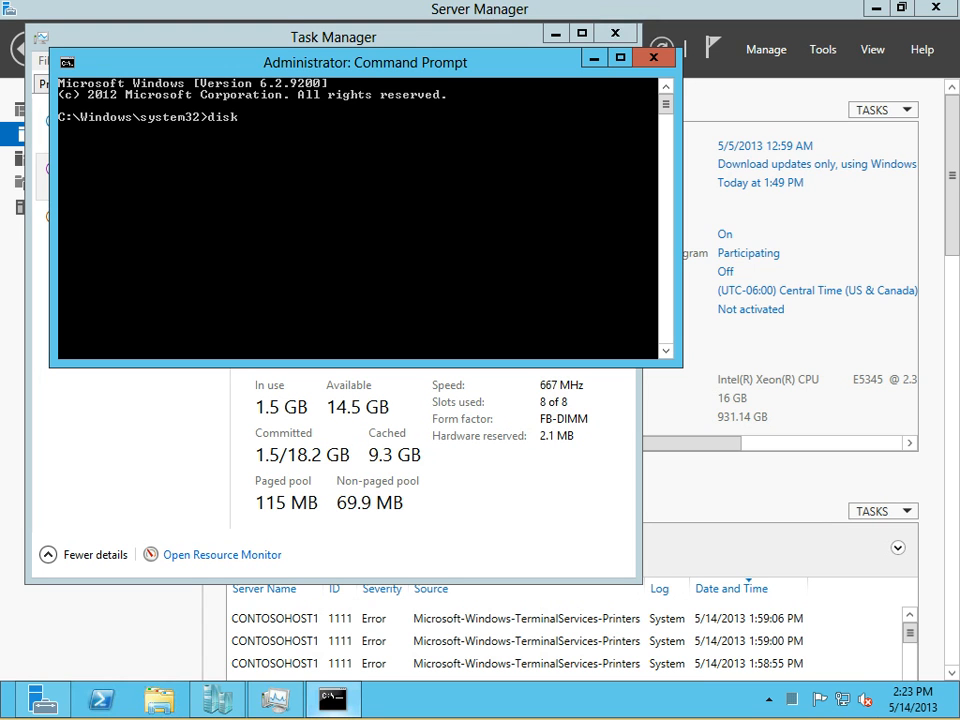
{"action": "type", "text": "perf -Y"}
{"action": "key", "text": "Return"}
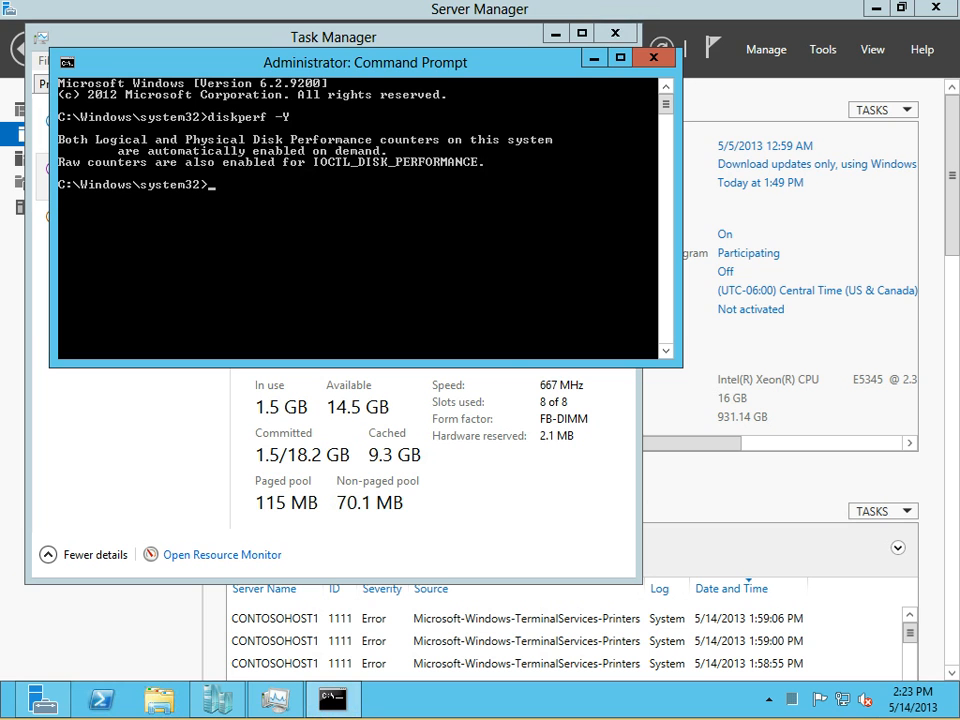
{"action": "left_click", "coordinate": [594, 58]}
{"action": "left_click", "coordinate": [615, 33]}
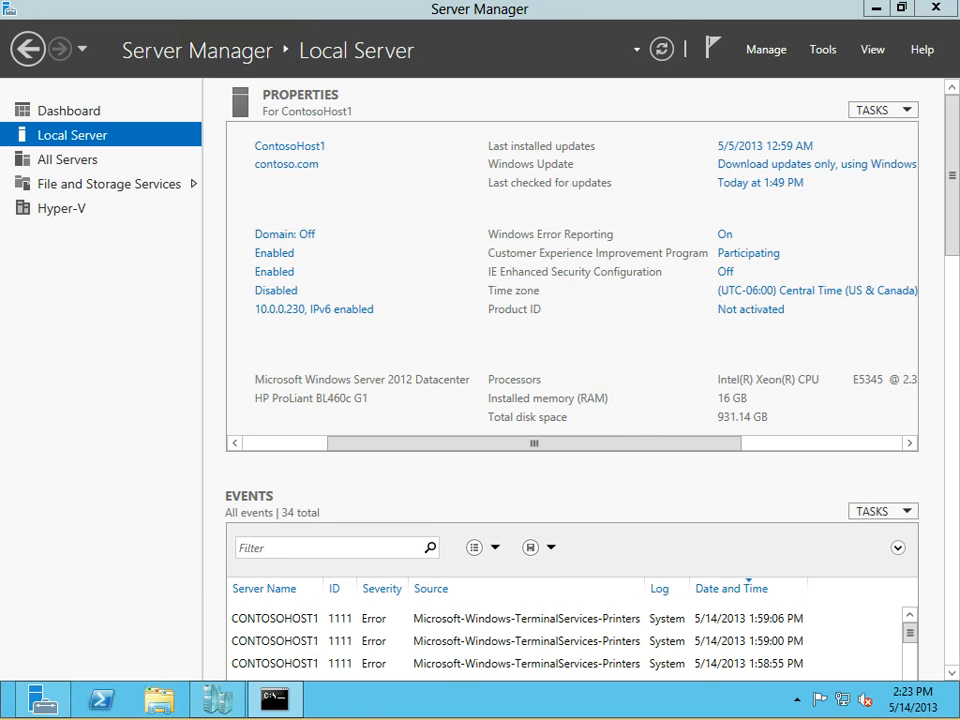
Reopen Task Manager's Performance tab to view Disk 0 (C:) and Disk 1, then minimize it
{"action": "right_click", "coordinate": [437, 700]}
{"action": "left_click", "coordinate": [520, 643]}
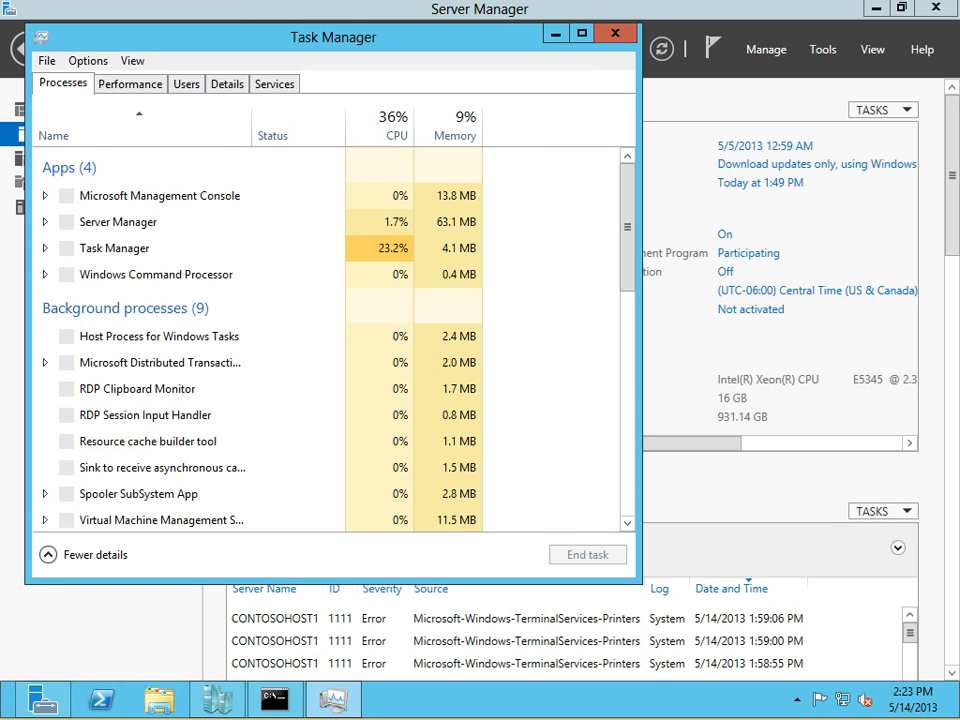
{"action": "left_click", "coordinate": [130, 83]}
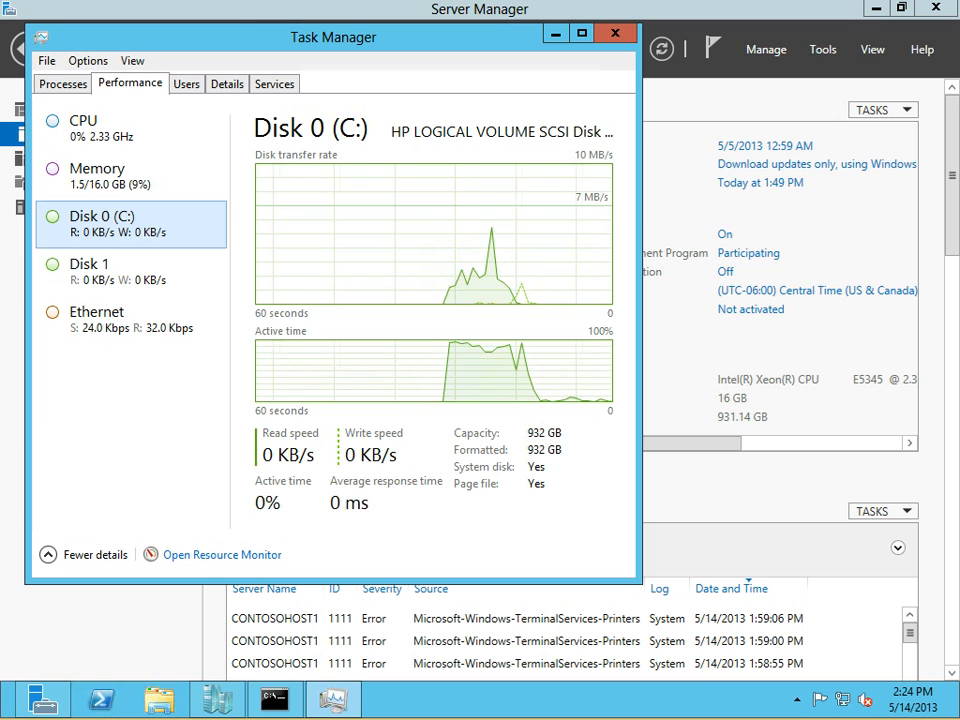
{"action": "left_click", "coordinate": [555, 33]}
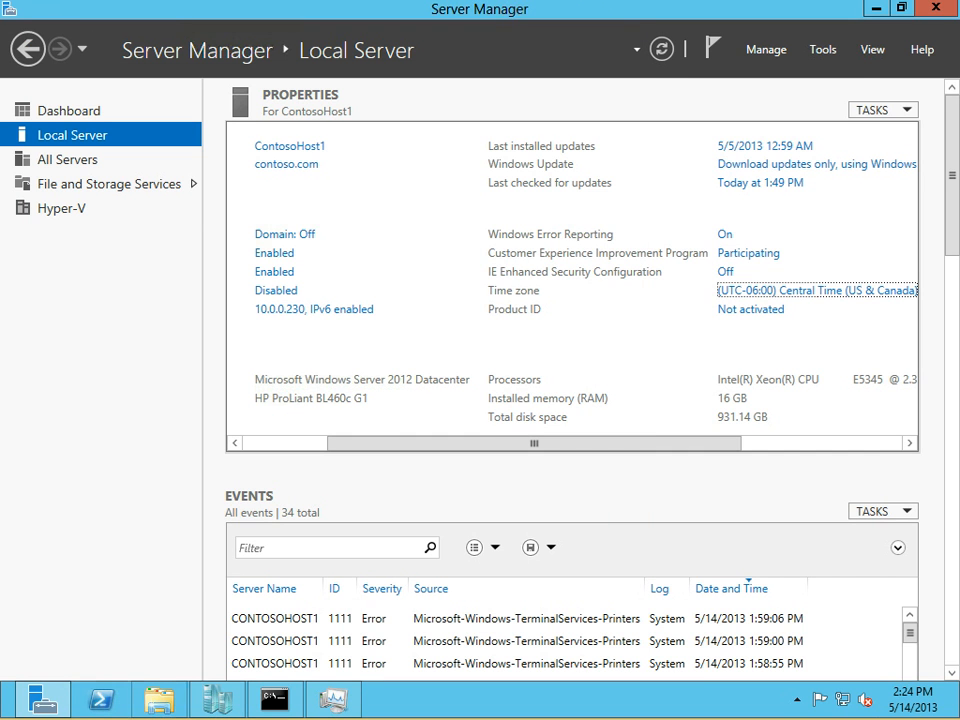
View Local Disk (C:) free space (909 GB of 931 GB) in File Explorer, then minimize it
{"action": "left_click", "coordinate": [159, 700]}
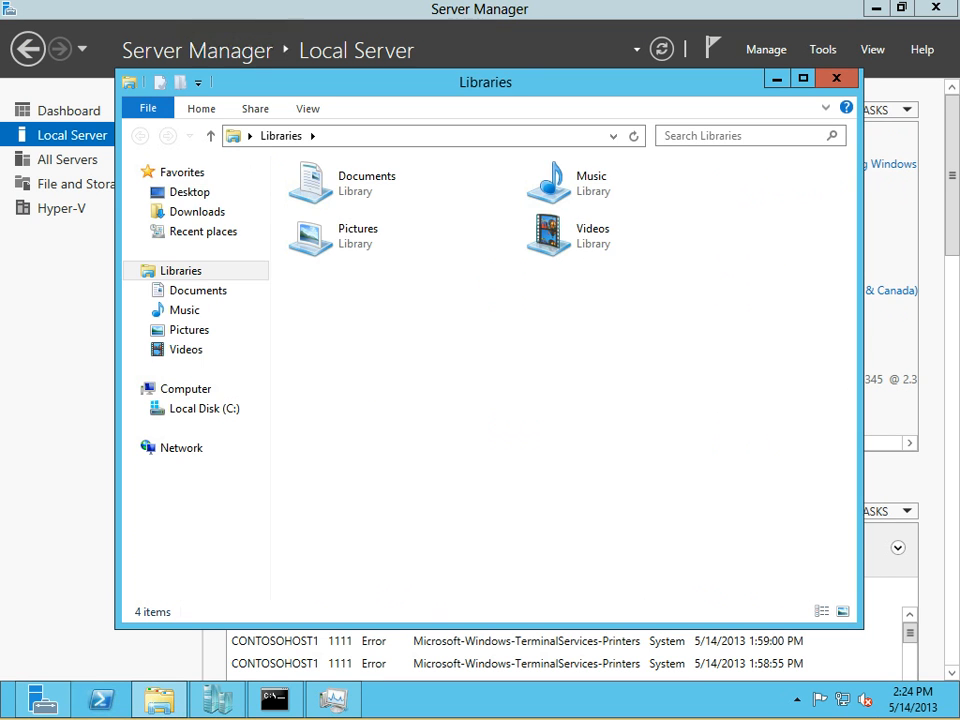
{"action": "left_click", "coordinate": [186, 389]}
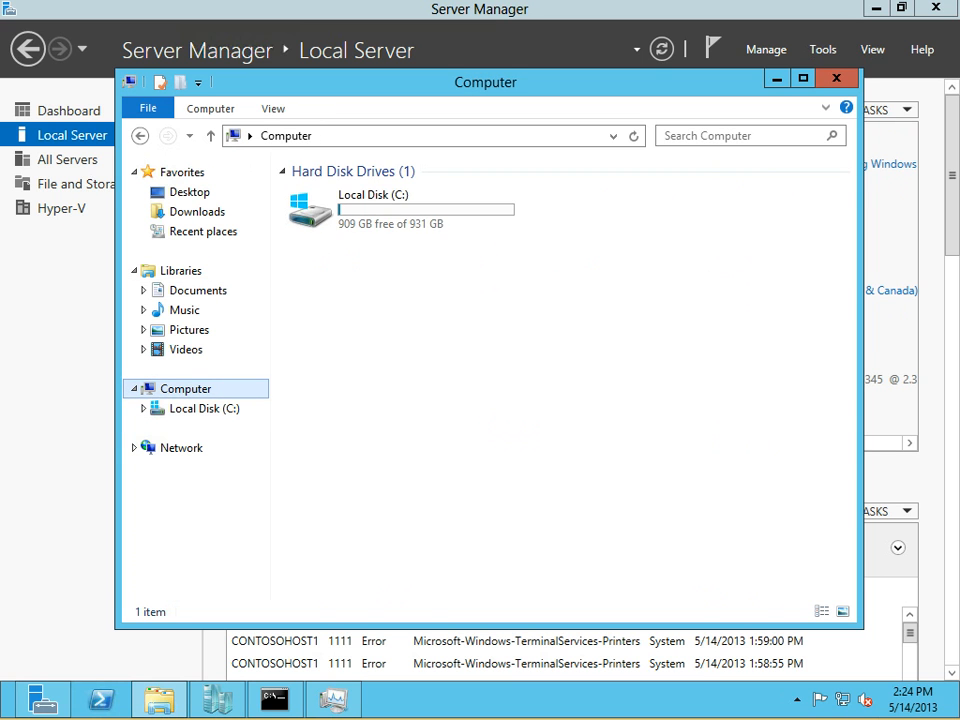
{"action": "left_click", "coordinate": [777, 79]}
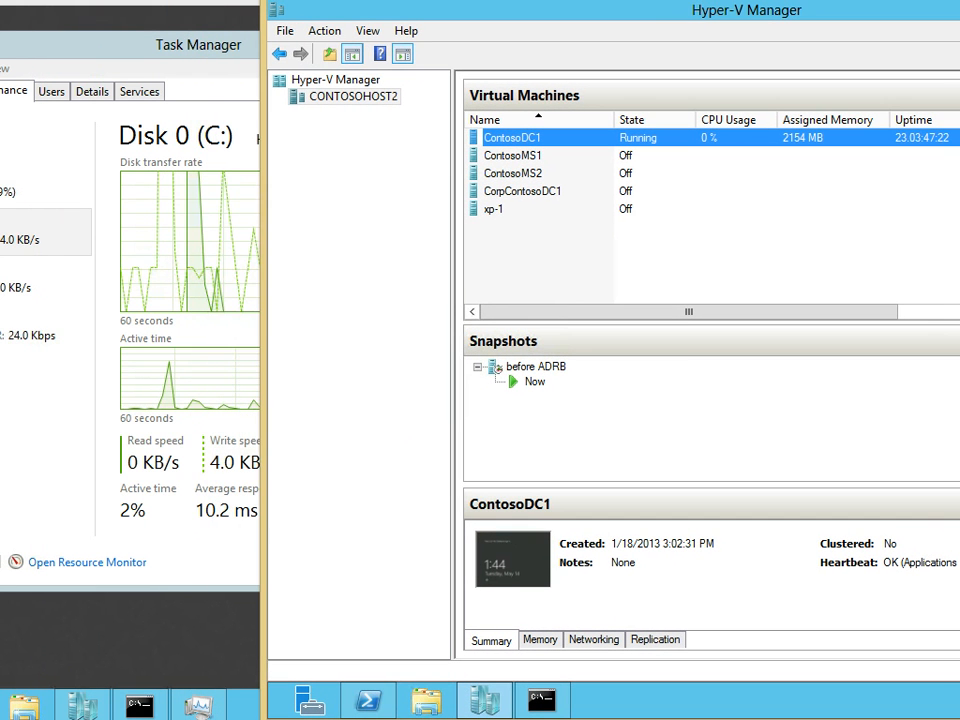
Start moving the whole ContosoDC1 virtual machine to CONTOSOHOST1, keeping its data in one location
{"action": "right_click", "coordinate": [508, 137]}
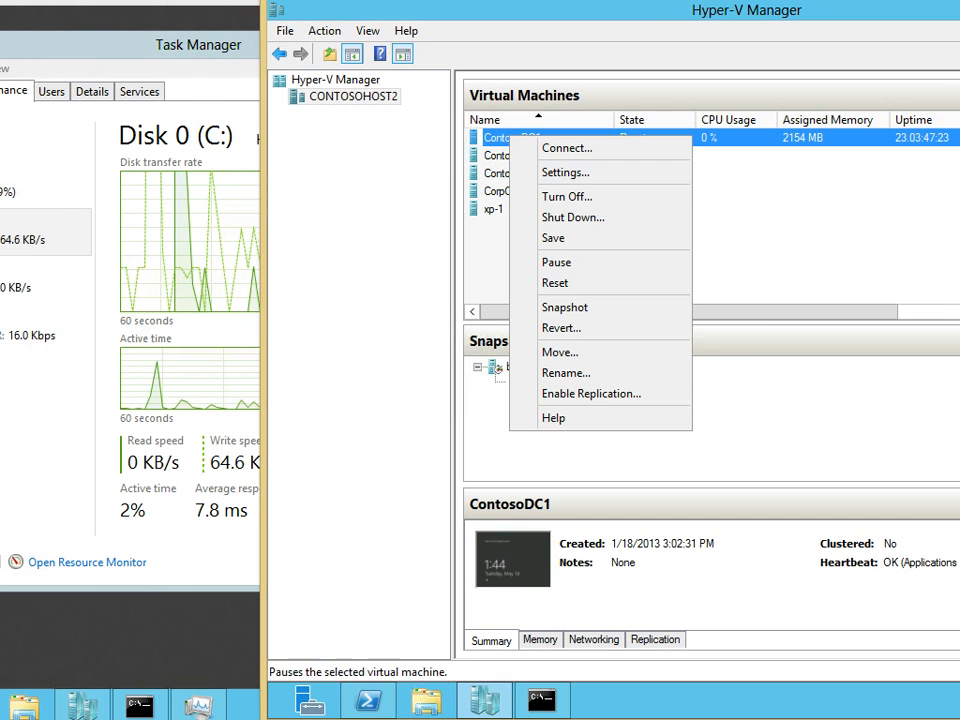
{"action": "left_click", "coordinate": [560, 352]}
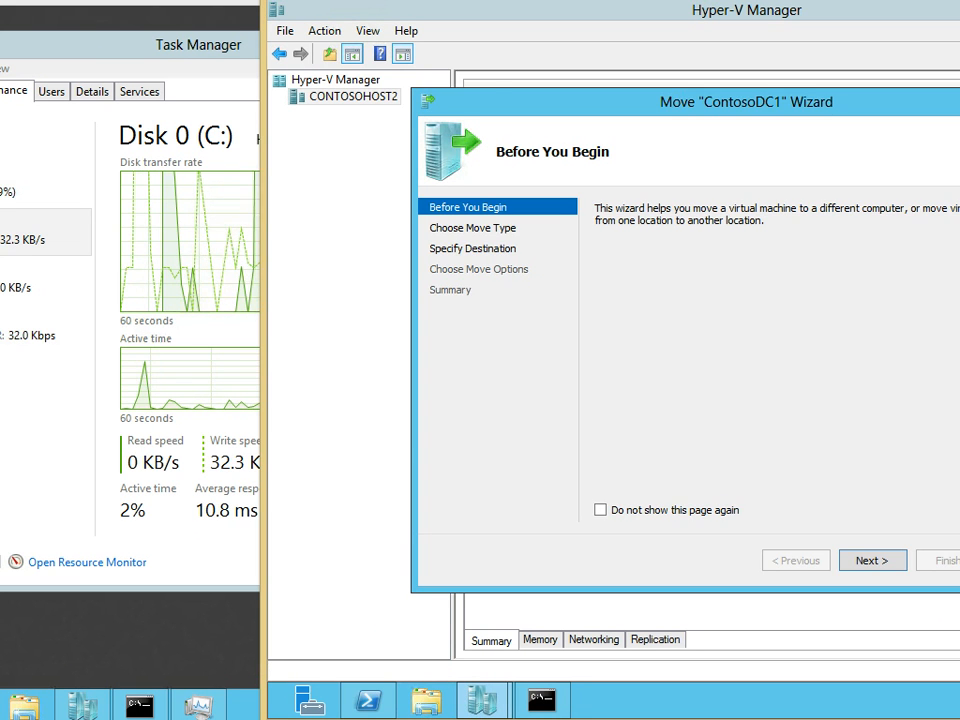
{"action": "left_click_drag", "start_coordinate": [707, 101], "coordinate": [609, 105]}
{"action": "left_click", "coordinate": [735, 563]}
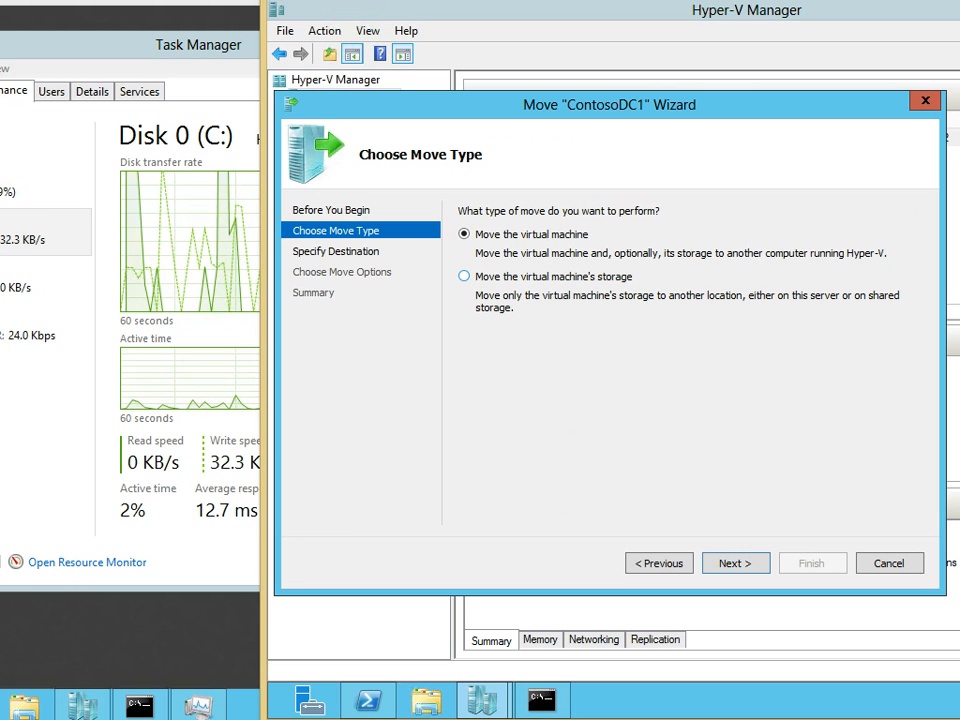
{"action": "left_click", "coordinate": [735, 563]}
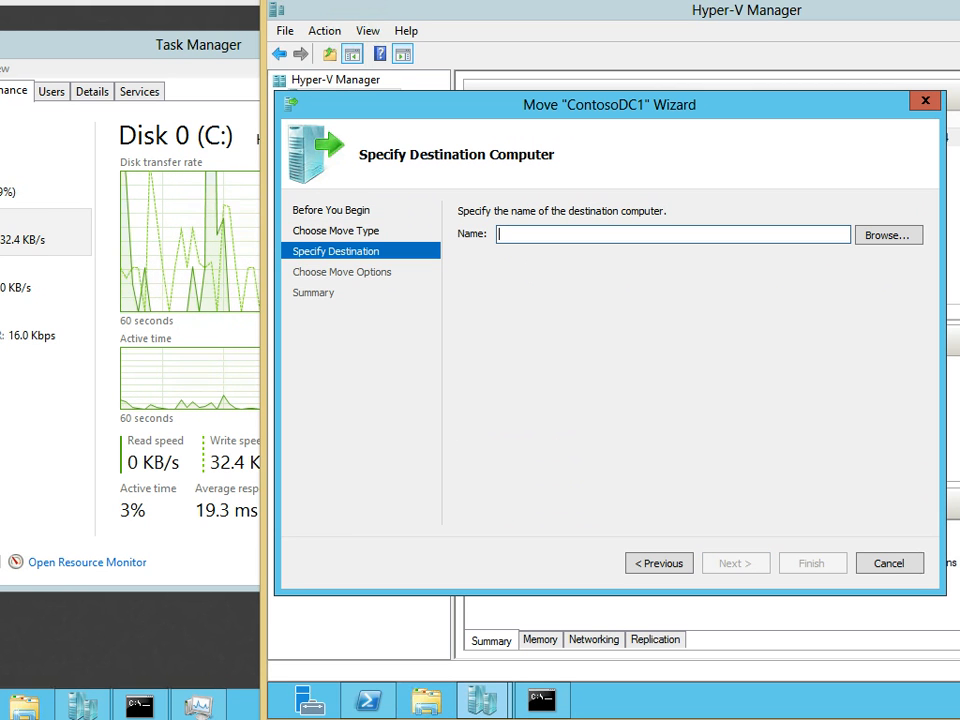
{"action": "type", "text": "cONTOSOHOST1"}
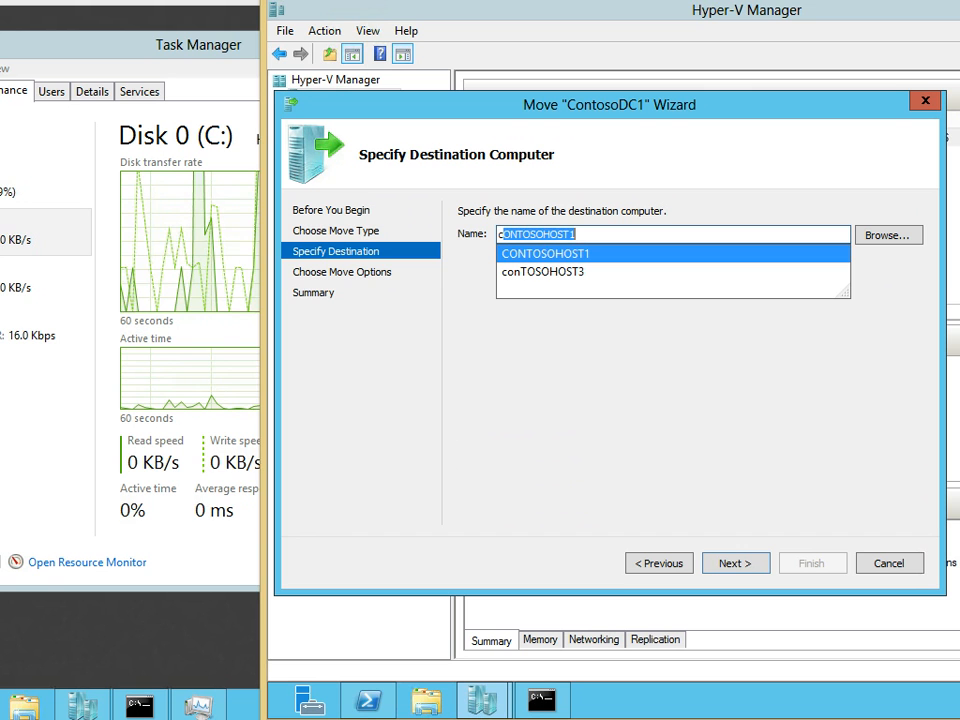
{"action": "key", "text": "Return"}
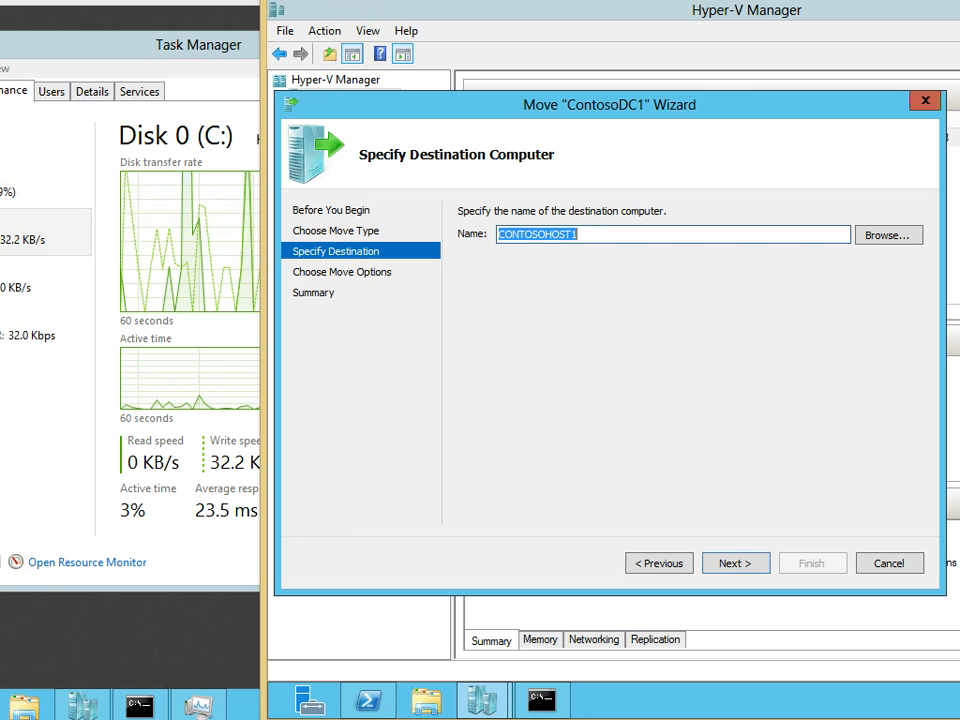
{"action": "key", "text": "Return"}
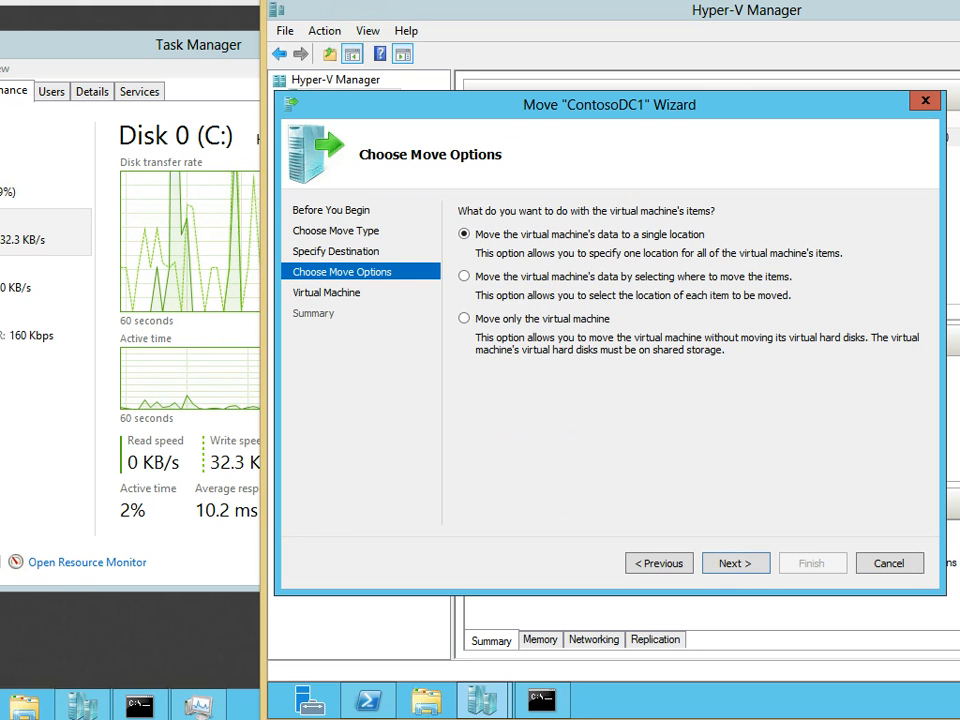
{"action": "key", "text": "Return"}
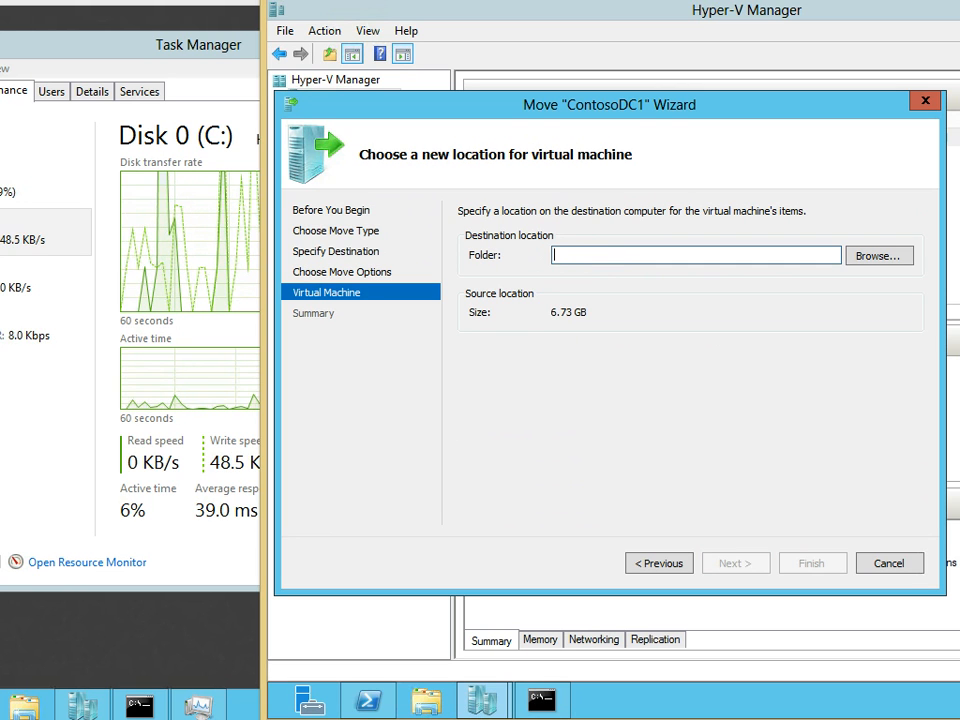
Browse to C:\hyper-v\ as the destination folder and finish the wizard
{"action": "type", "text": "c"}
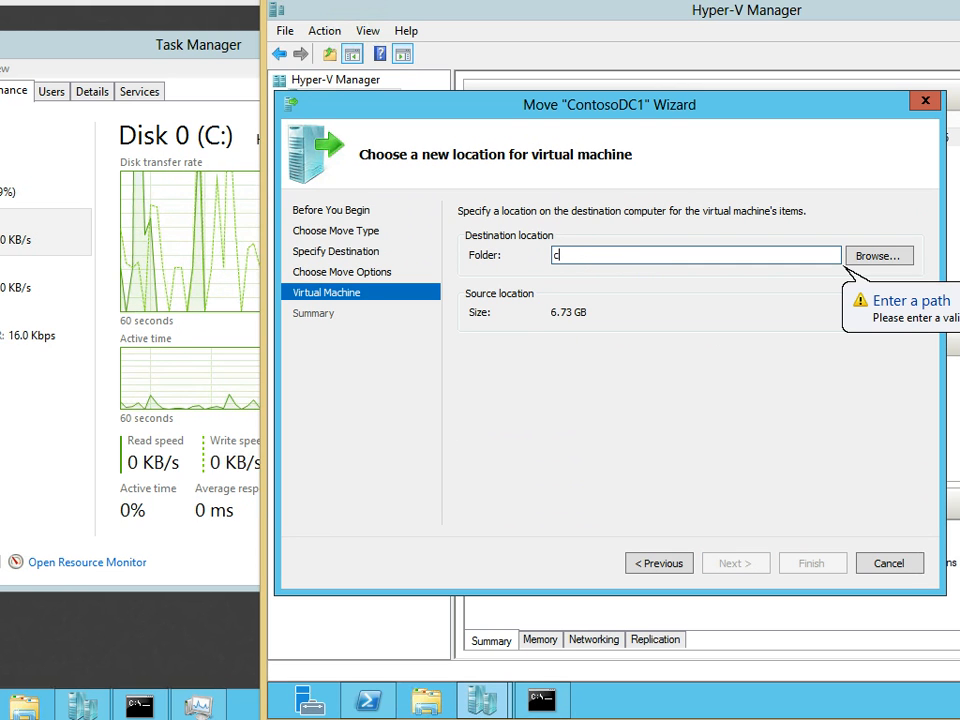
{"action": "key", "text": "BackSpace"}
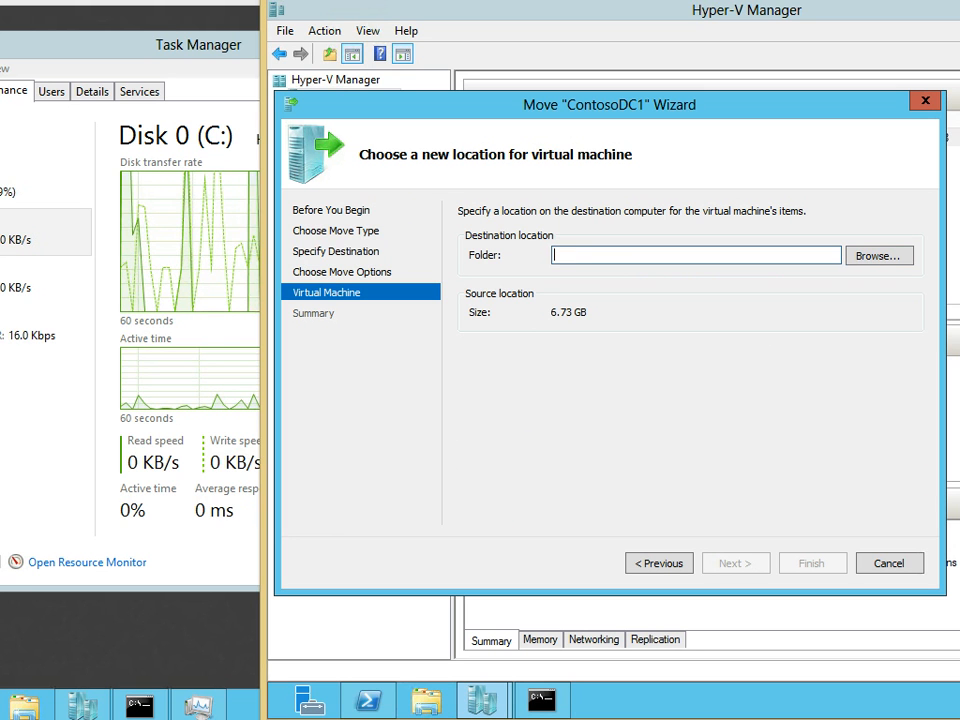
{"action": "left_click", "coordinate": [878, 256]}
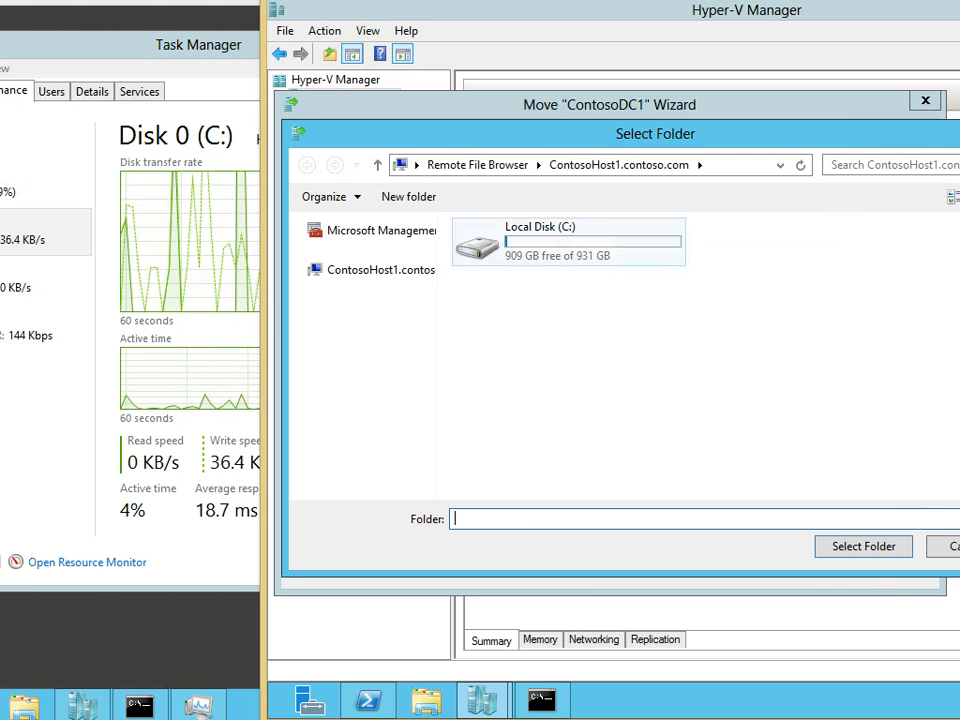
{"action": "double_click", "coordinate": [565, 241]}
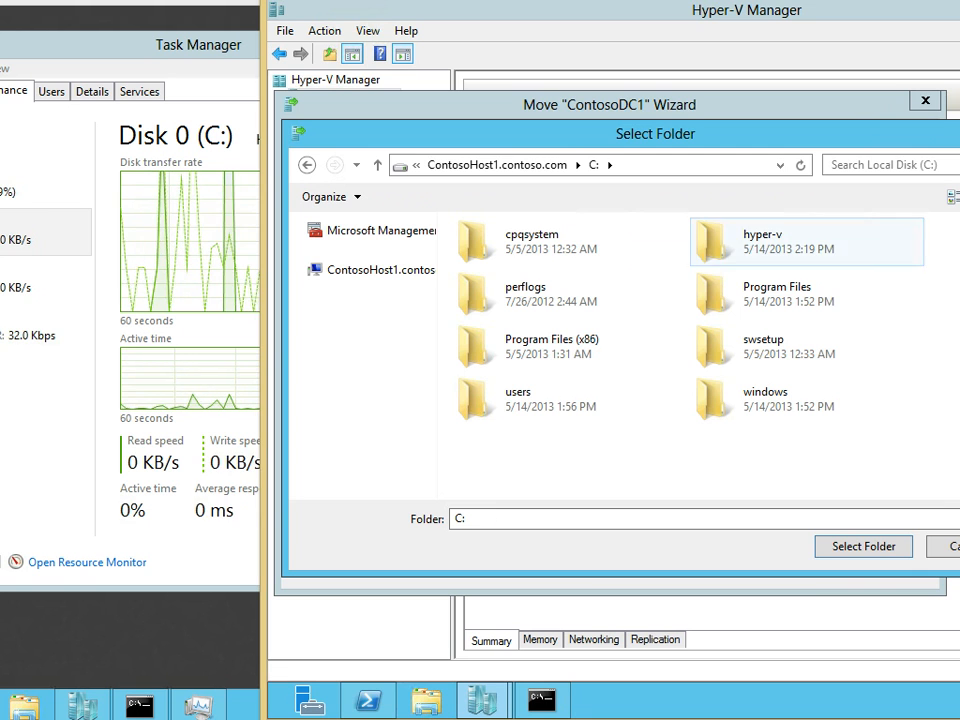
{"action": "left_click", "coordinate": [742, 241]}
{"action": "left_click", "coordinate": [863, 546]}
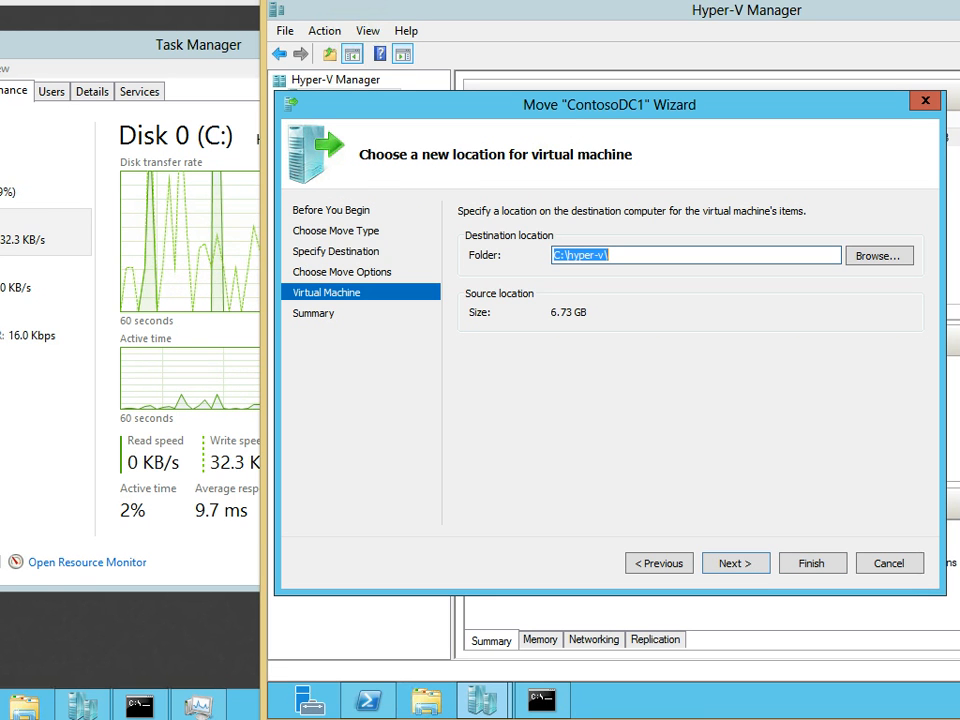
{"action": "key", "text": "Return"}
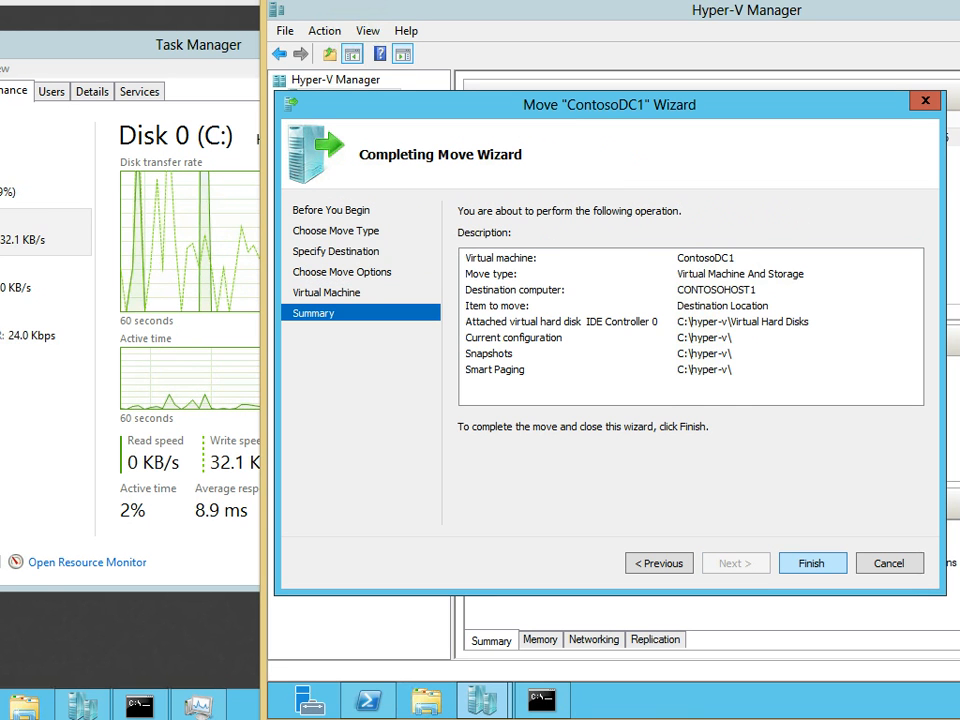
{"action": "key", "text": "Return"}
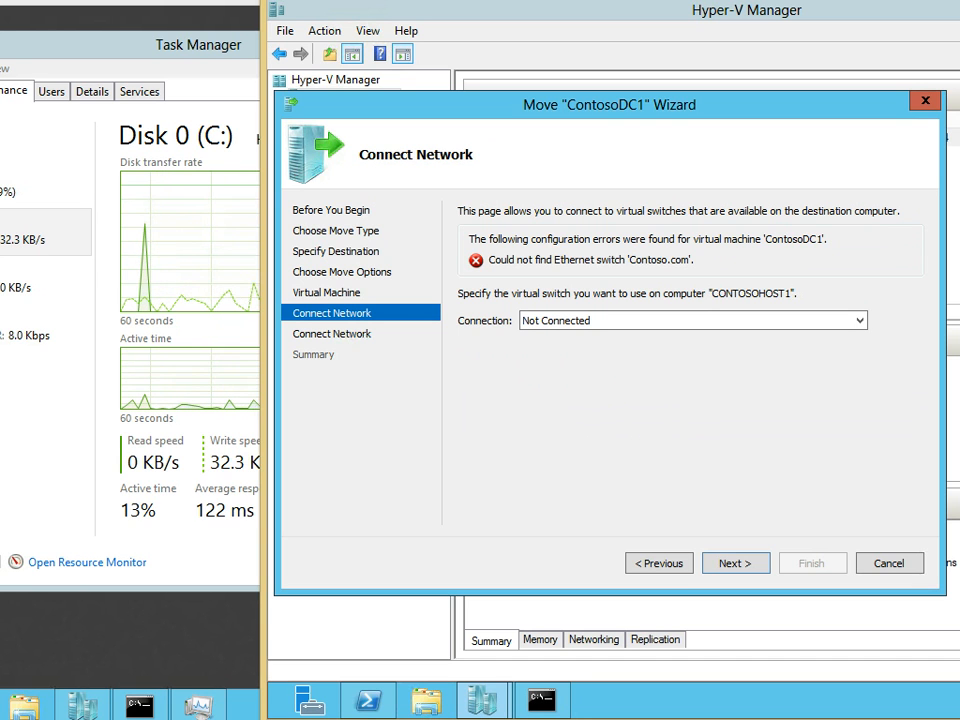
{"action": "left_click", "coordinate": [600, 337]}
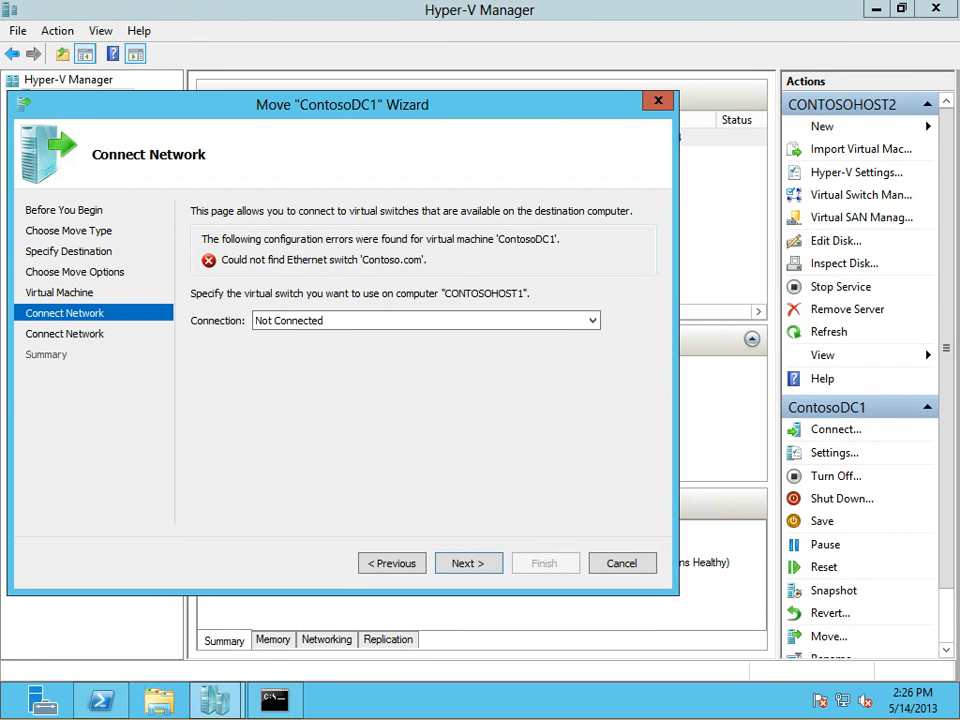
{"action": "left_click", "coordinate": [592, 321]}
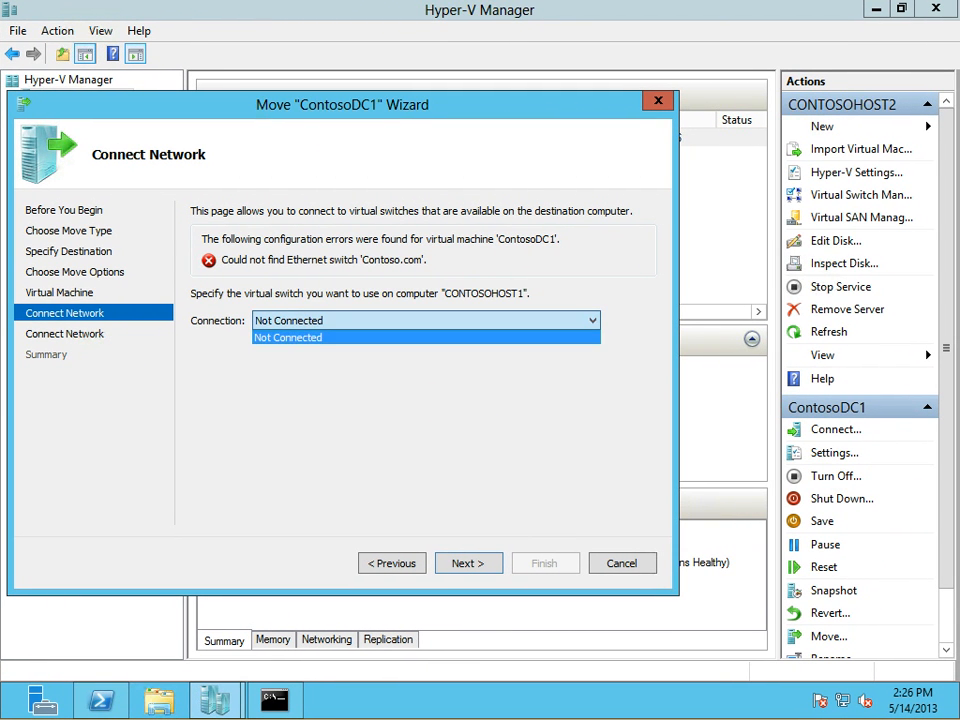
{"action": "left_click", "coordinate": [592, 321]}
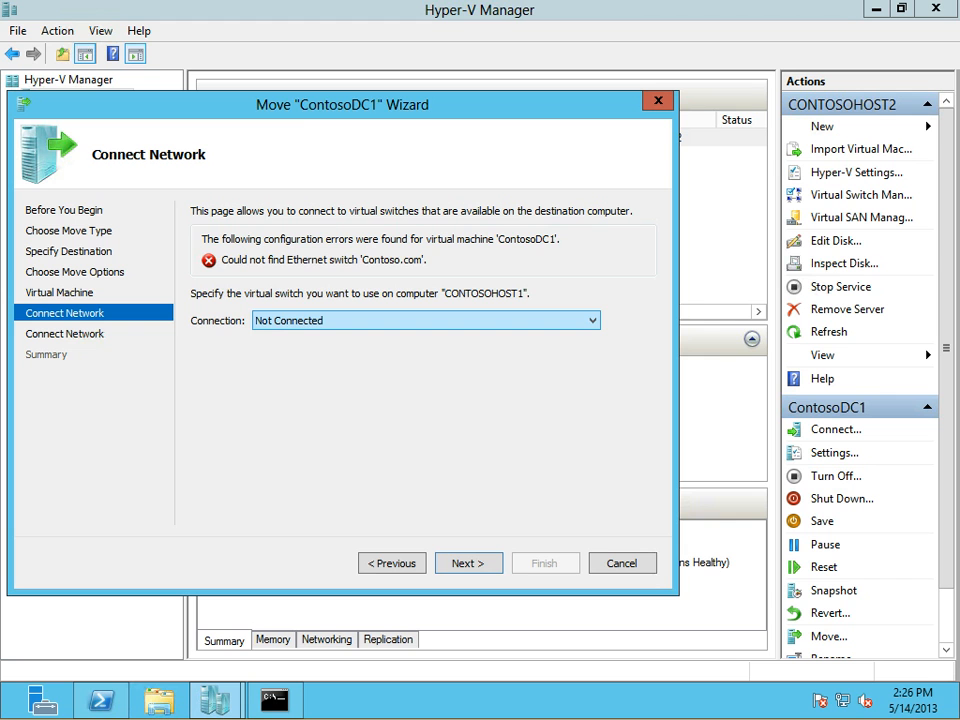
{"action": "left_click_drag", "start_coordinate": [342, 104], "coordinate": [501, 279]}
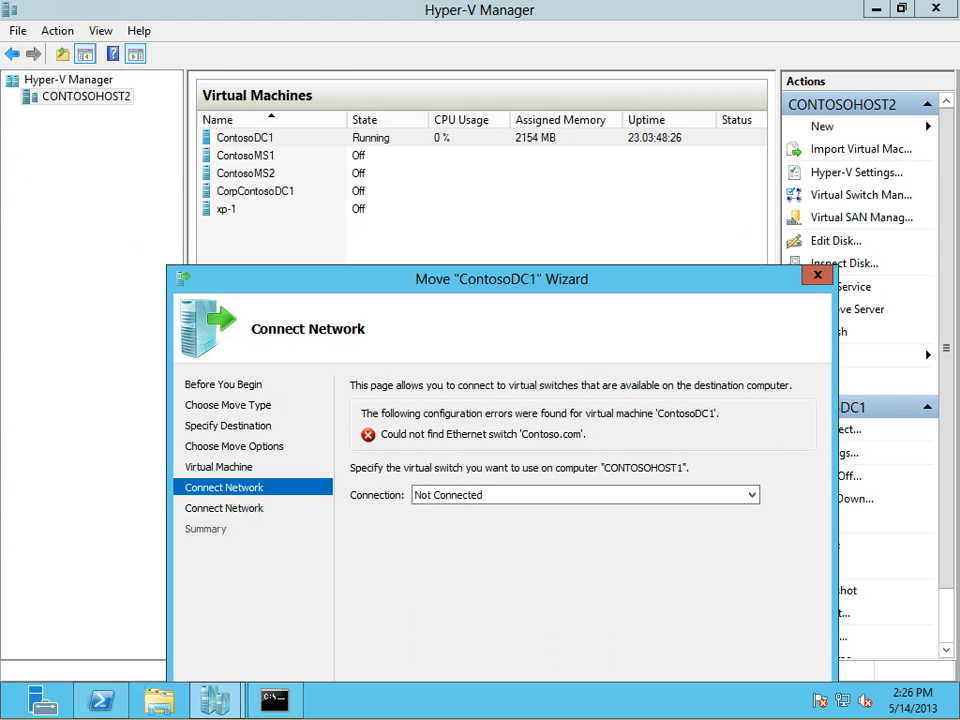
{"action": "left_click_drag", "start_coordinate": [501, 279], "coordinate": [437, 201]}
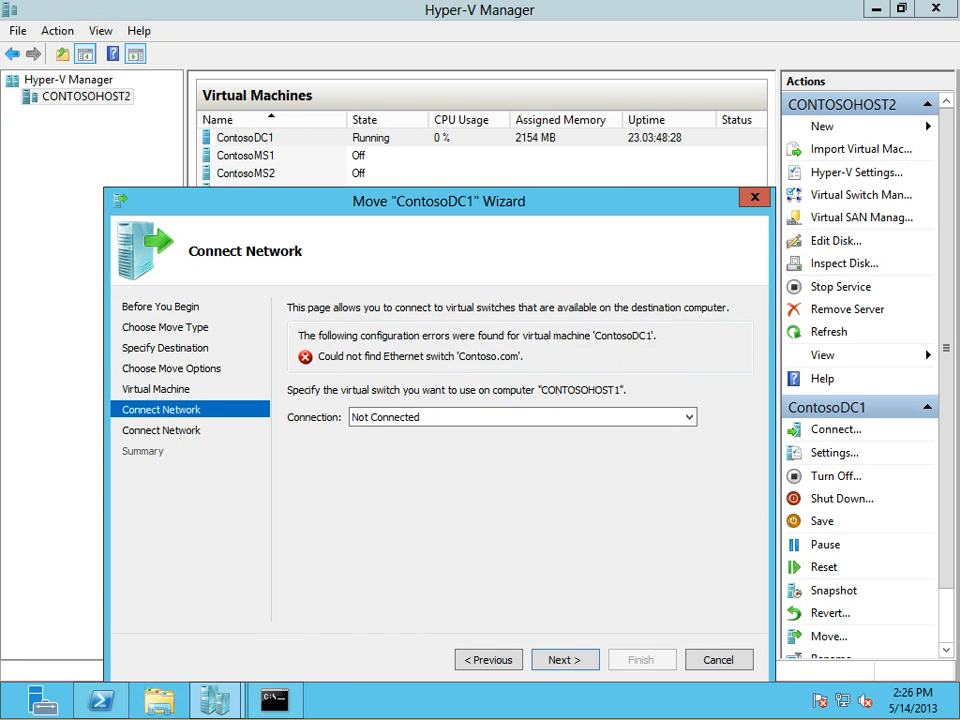
Confirm in ContosoDC1's settings that its network adapter uses the Contoso.com switch
{"action": "right_click", "coordinate": [265, 135]}
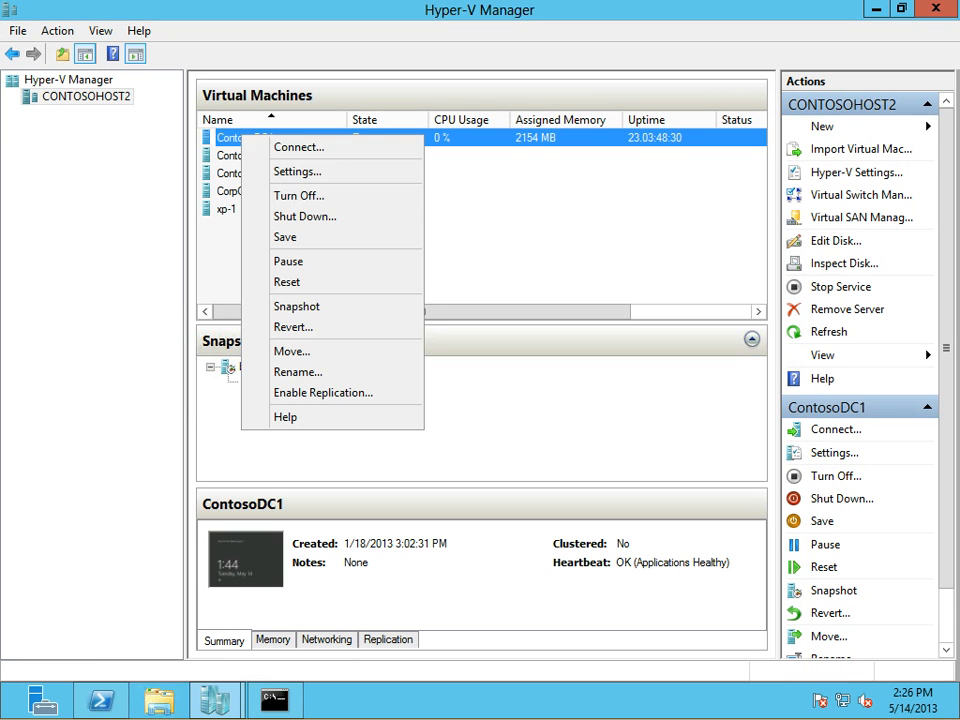
{"action": "left_click", "coordinate": [292, 170]}
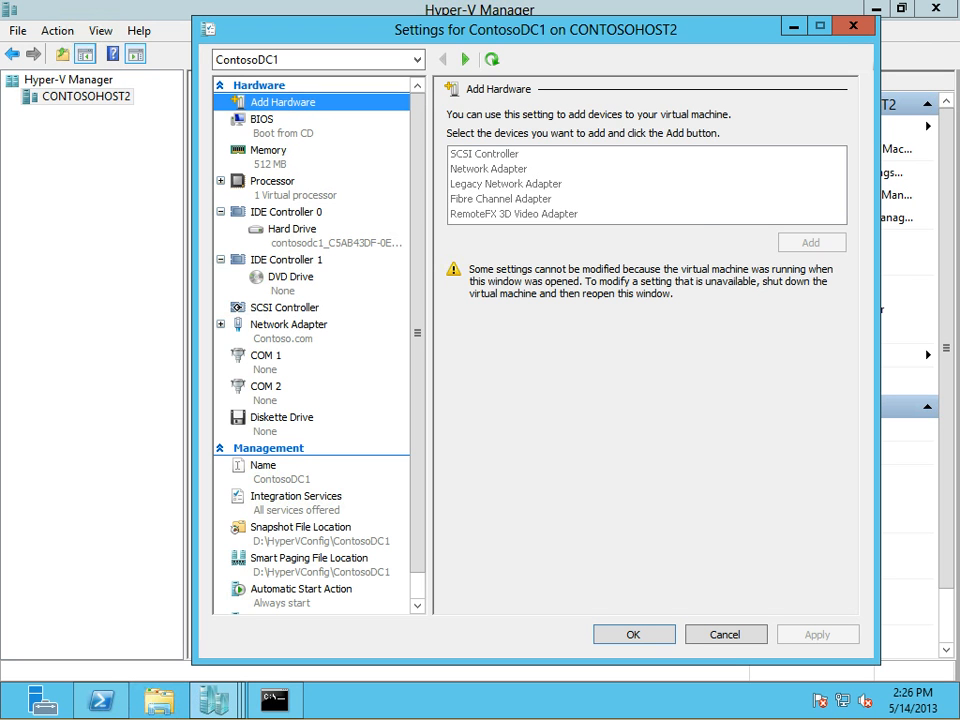
{"action": "left_click", "coordinate": [288, 325]}
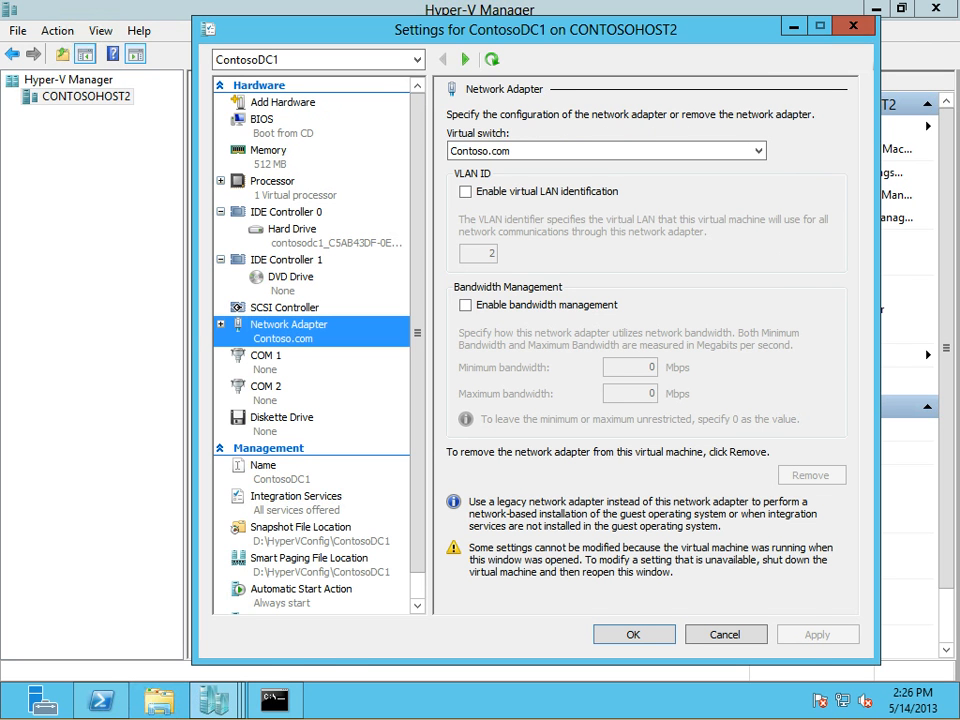
{"action": "key", "text": "Escape"}
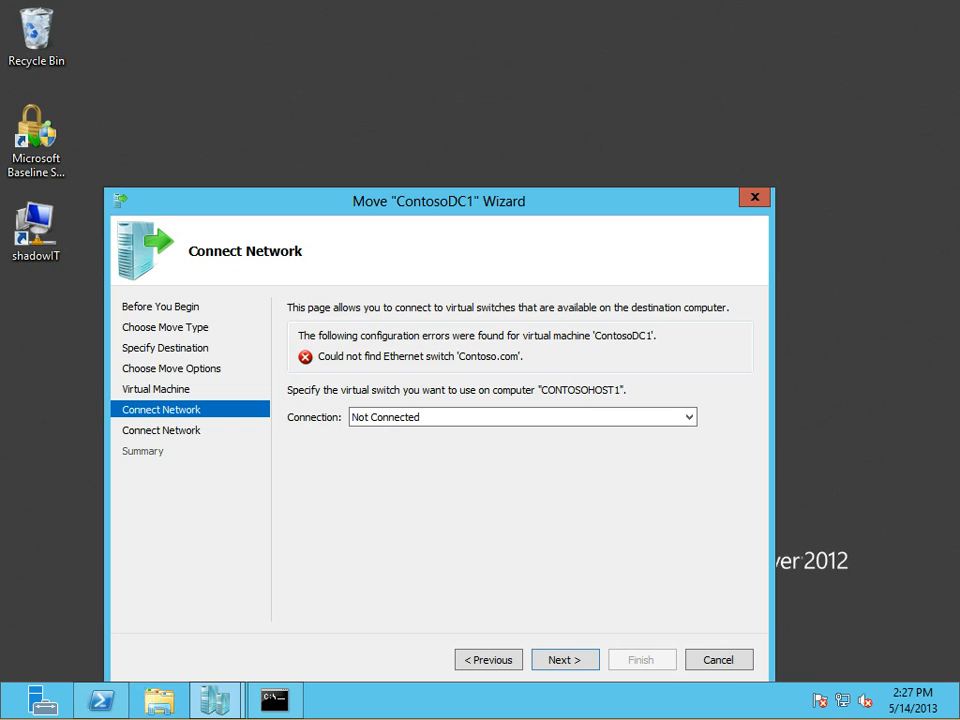
Recheck the move wizard's Connection list, which still shows Not Connected
{"action": "left_click_drag", "start_coordinate": [438, 201], "coordinate": [381, 63]}
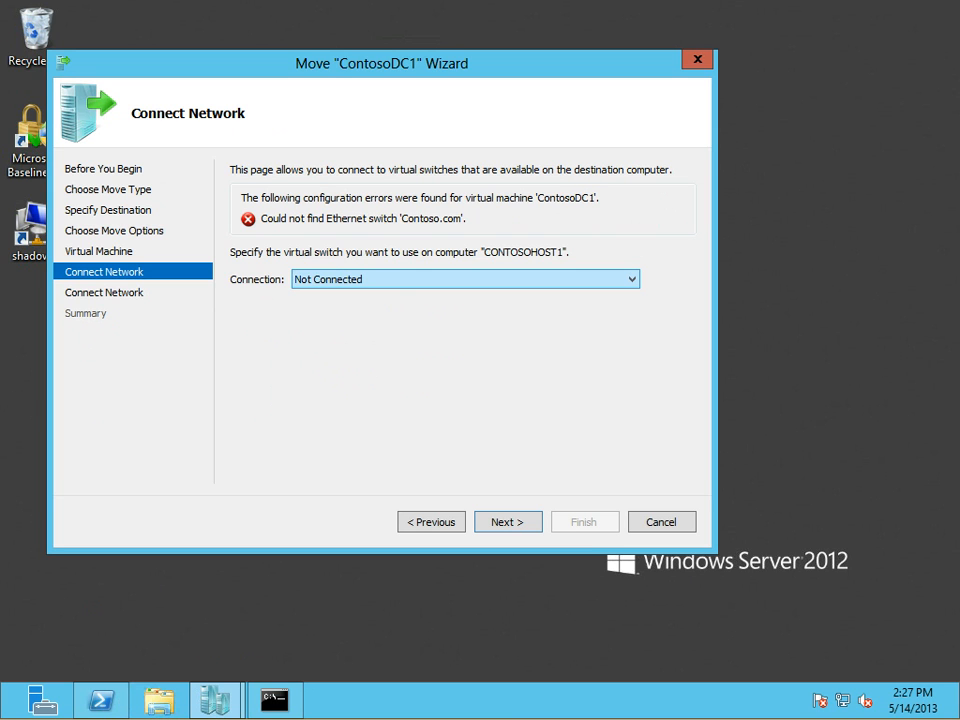
{"action": "left_click", "coordinate": [631, 279]}
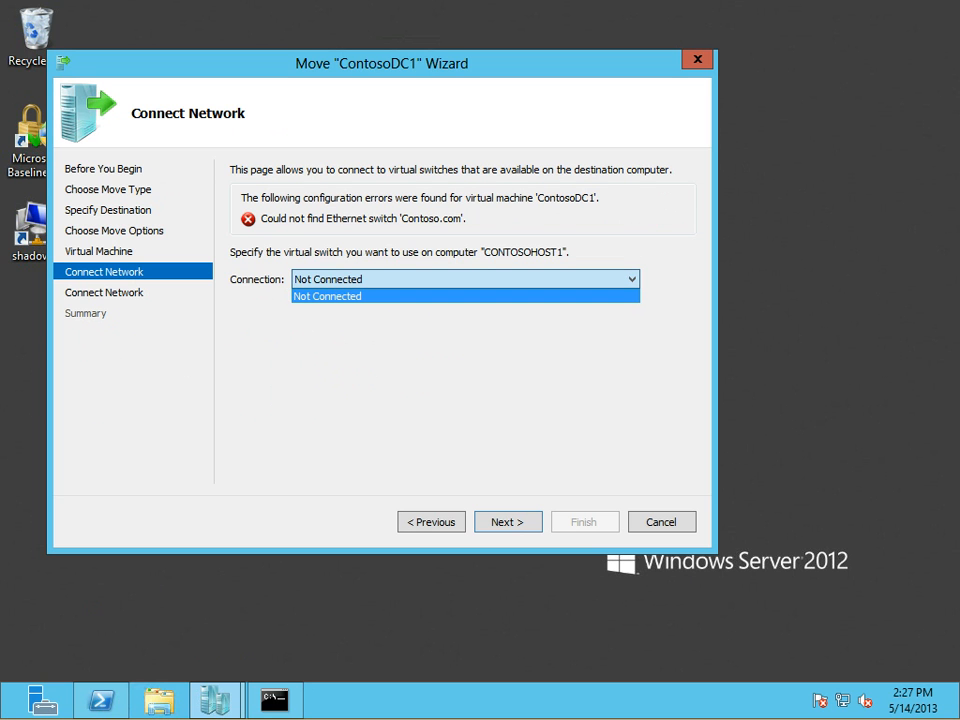
{"action": "left_click", "coordinate": [631, 279]}
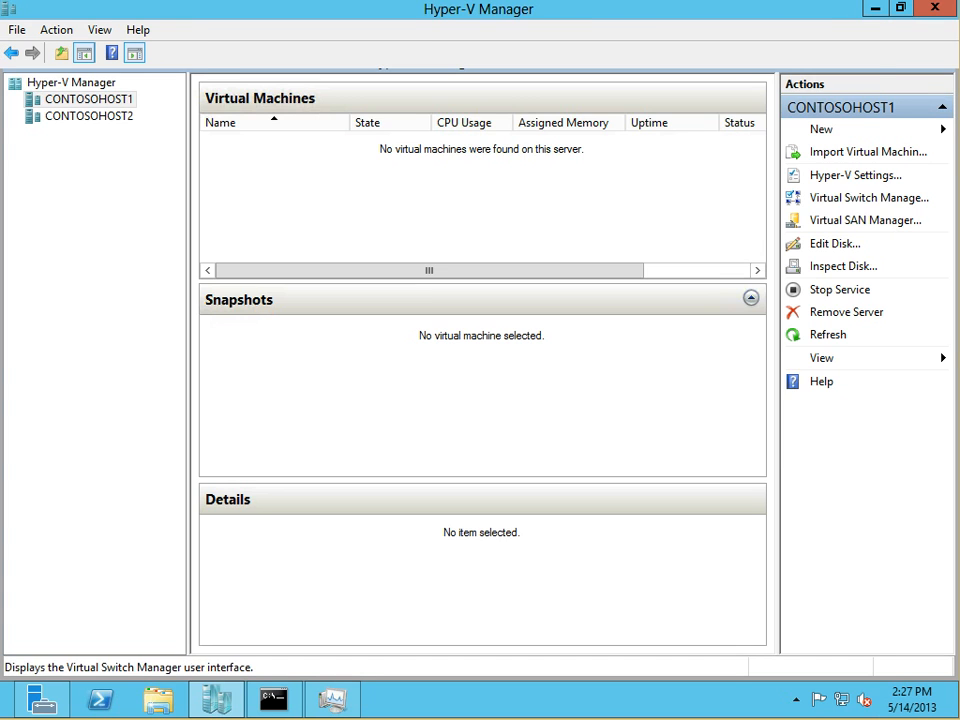
Create an external virtual switch on CONTOSOHOST1 named Contoso.com and apply the networking changes
{"action": "left_click", "coordinate": [869, 197]}
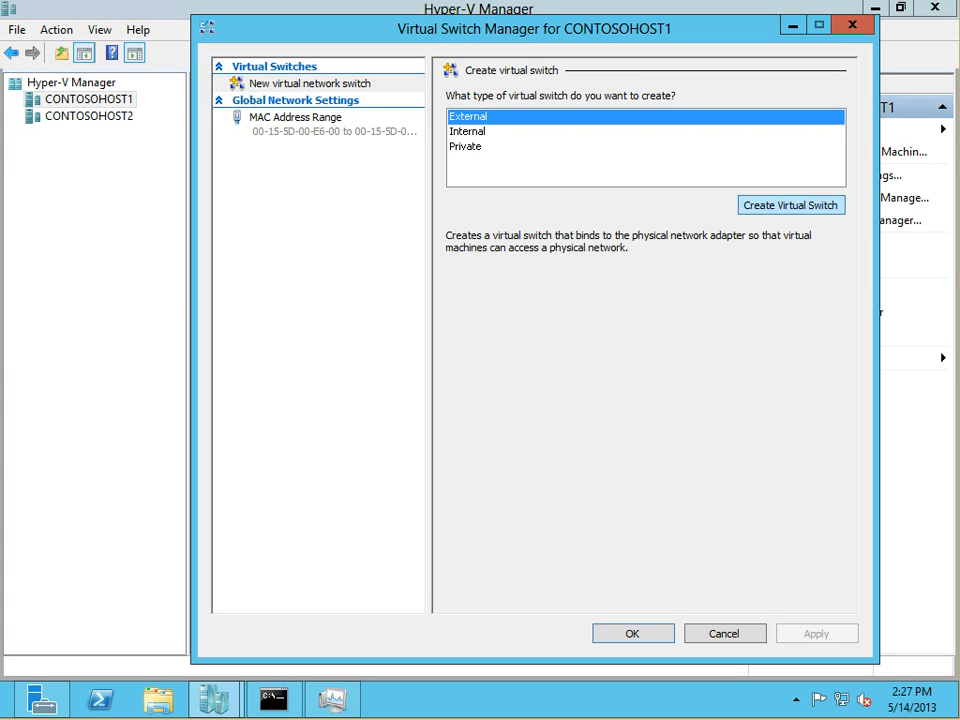
{"action": "left_click", "coordinate": [790, 205]}
{"action": "left_click", "coordinate": [656, 283]}
{"action": "left_click", "coordinate": [656, 283]}
{"action": "left_click", "coordinate": [600, 118]}
{"action": "left_click_drag", "start_coordinate": [534, 118], "coordinate": [446, 118]}
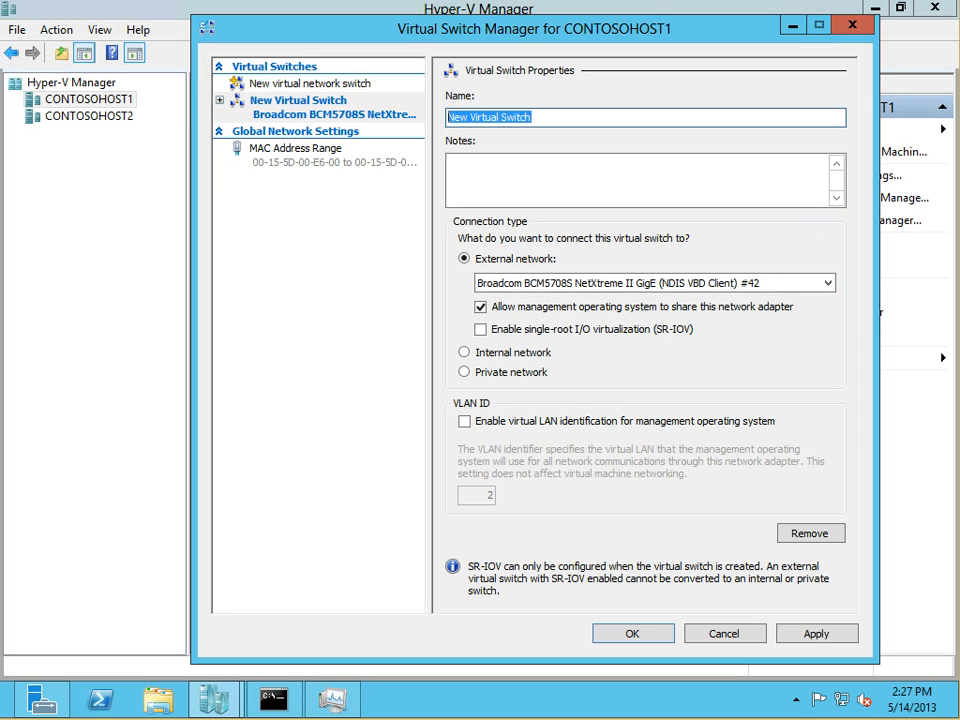
{"action": "type", "text": "Contoso"}
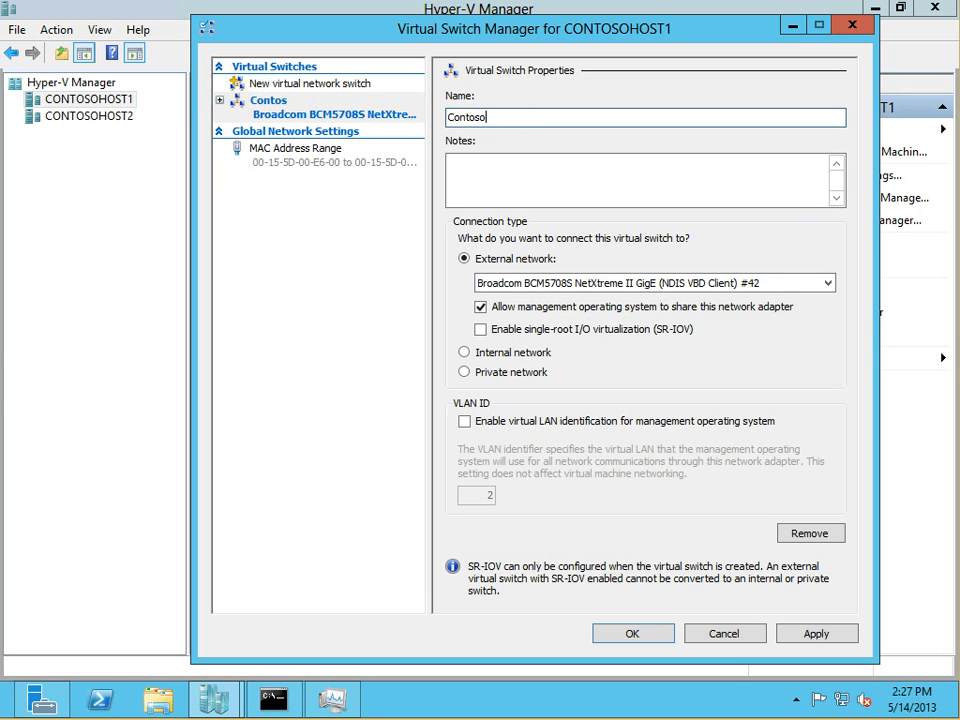
{"action": "type", "text": ".com"}
{"action": "left_click", "coordinate": [632, 633]}
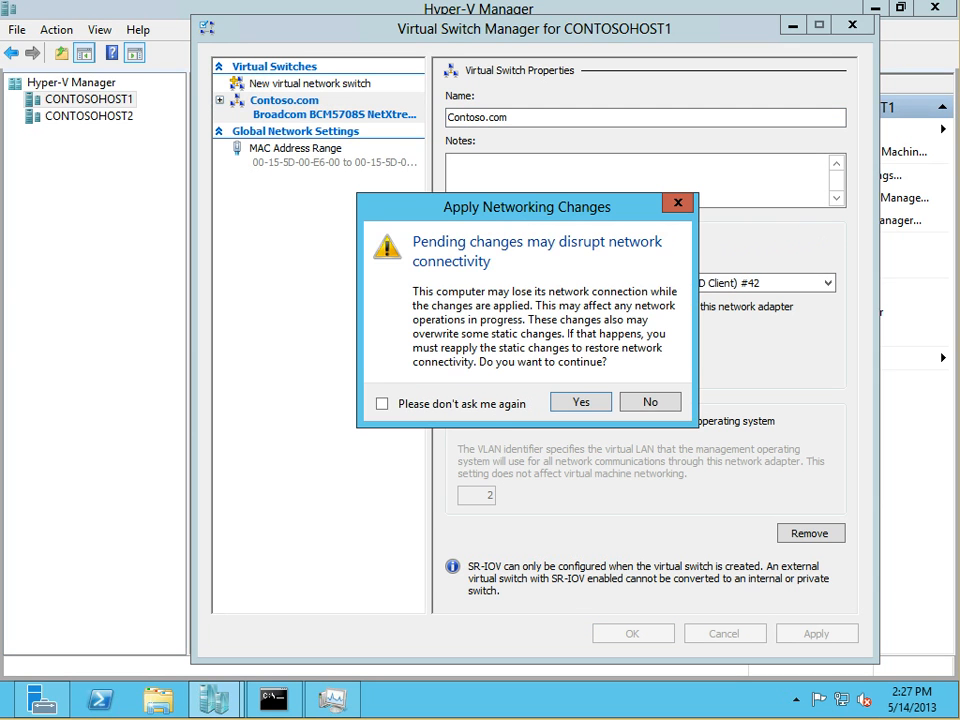
{"action": "key", "text": "Return"}
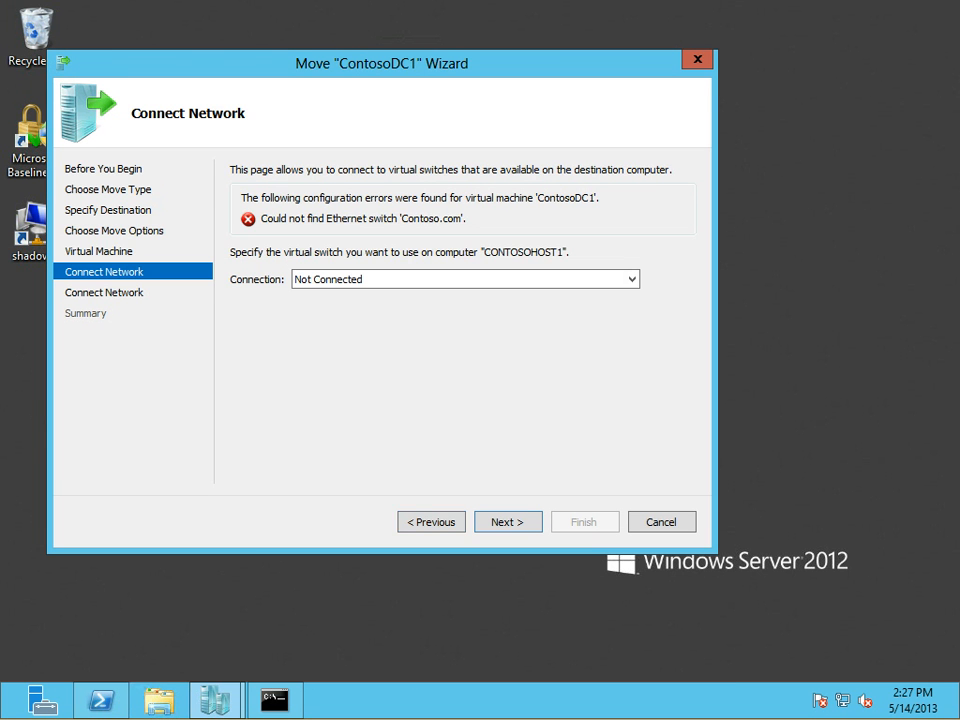
Step back through the move wizard to its start, forward to the network page, then cancel it
{"action": "left_click", "coordinate": [431, 522]}
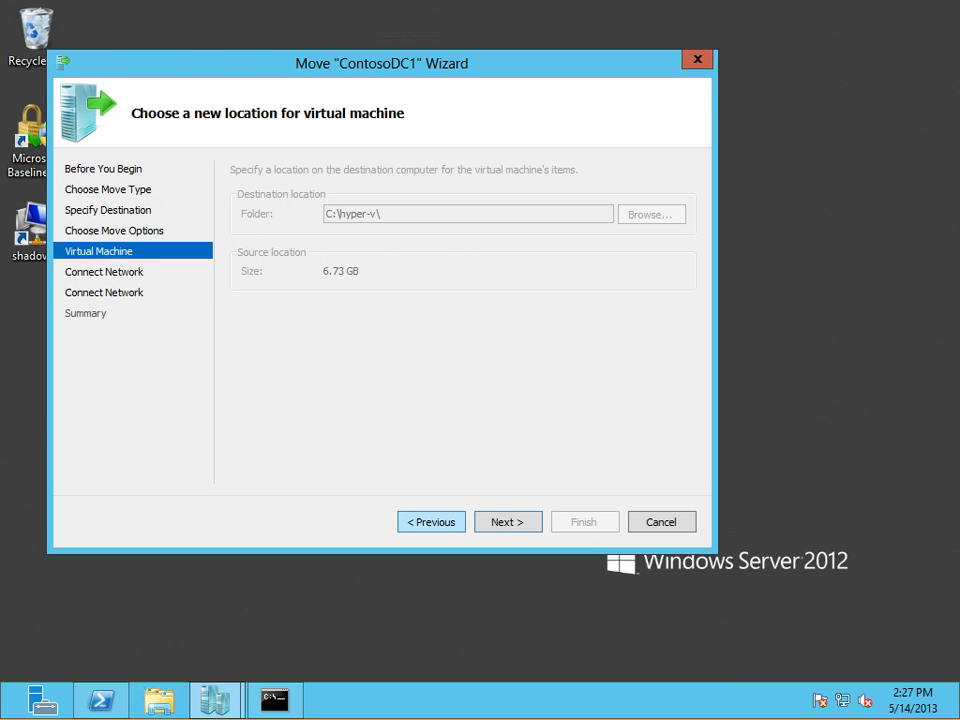
{"action": "left_click", "coordinate": [507, 522]}
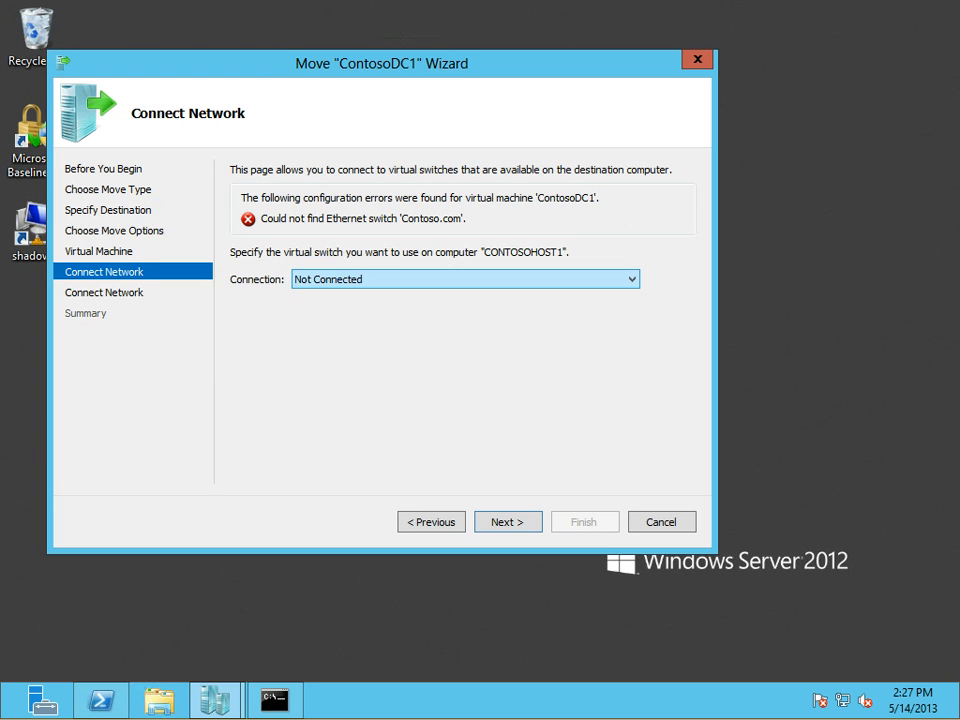
{"action": "left_click", "coordinate": [431, 522]}
{"action": "left_click", "coordinate": [431, 522]}
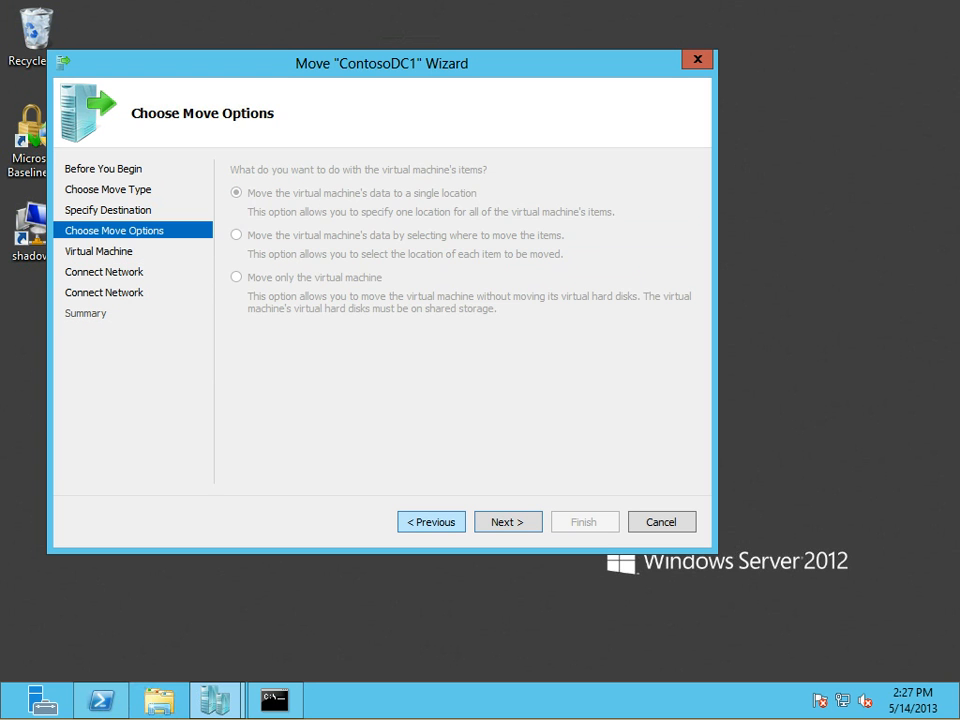
{"action": "left_click", "coordinate": [431, 522]}
{"action": "left_click", "coordinate": [431, 522]}
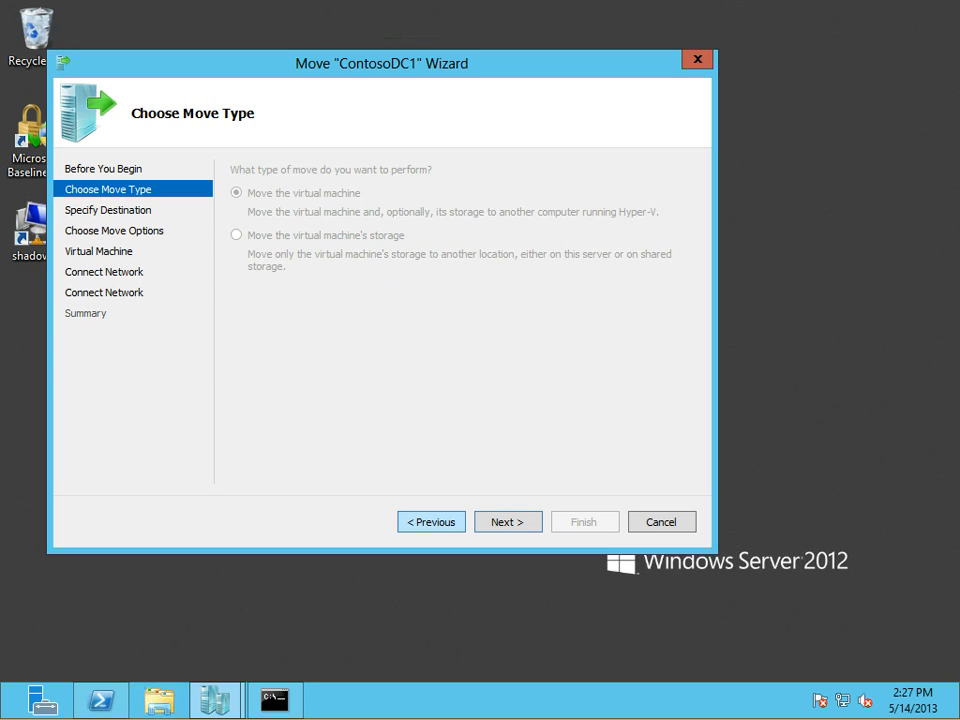
{"action": "left_click", "coordinate": [431, 522]}
{"action": "left_click", "coordinate": [507, 522]}
{"action": "left_click", "coordinate": [507, 522]}
{"action": "left_click", "coordinate": [507, 522]}
{"action": "left_click", "coordinate": [507, 522]}
{"action": "left_click", "coordinate": [507, 522]}
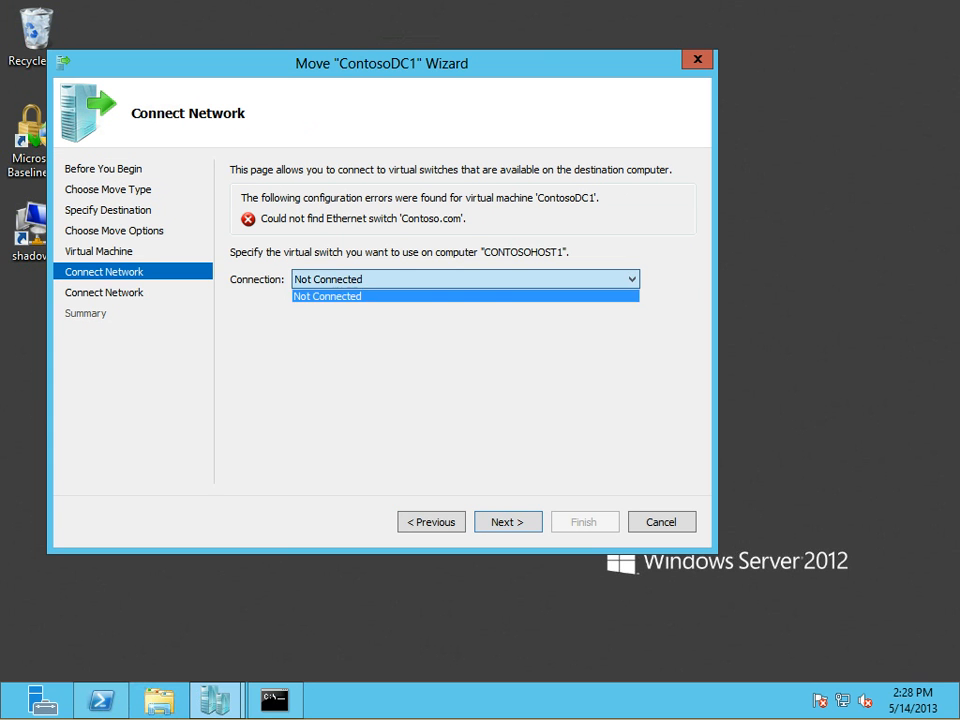
{"action": "left_click", "coordinate": [698, 60]}
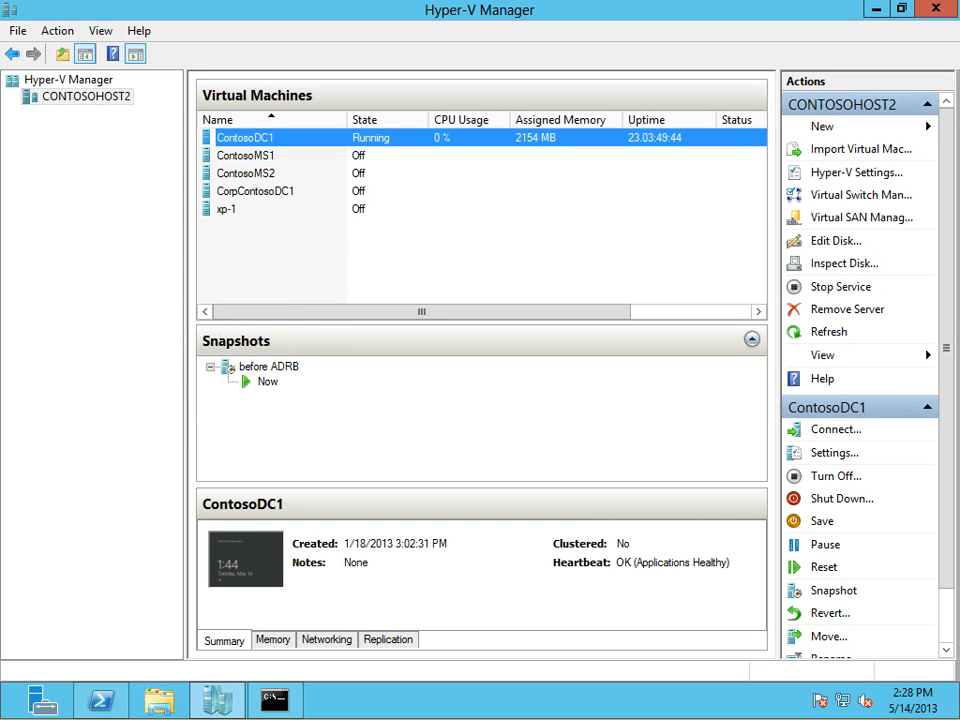
Start the Move wizard for ContosoDC1 to move the whole virtual machine to CONTOSOHOST1
{"action": "right_click", "coordinate": [257, 144]}
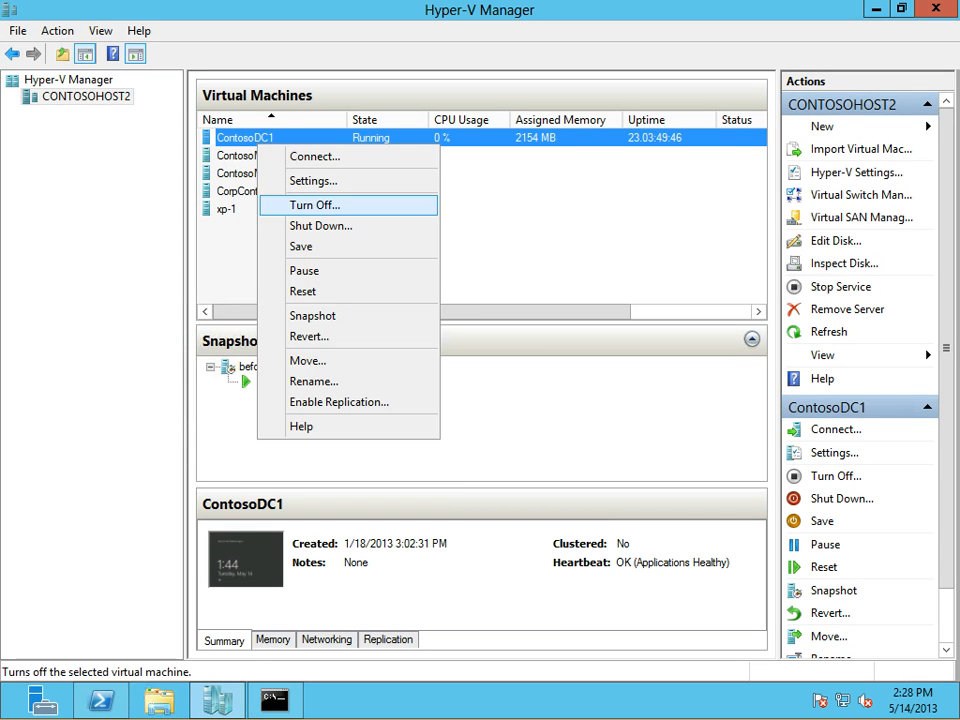
{"action": "left_click", "coordinate": [308, 360]}
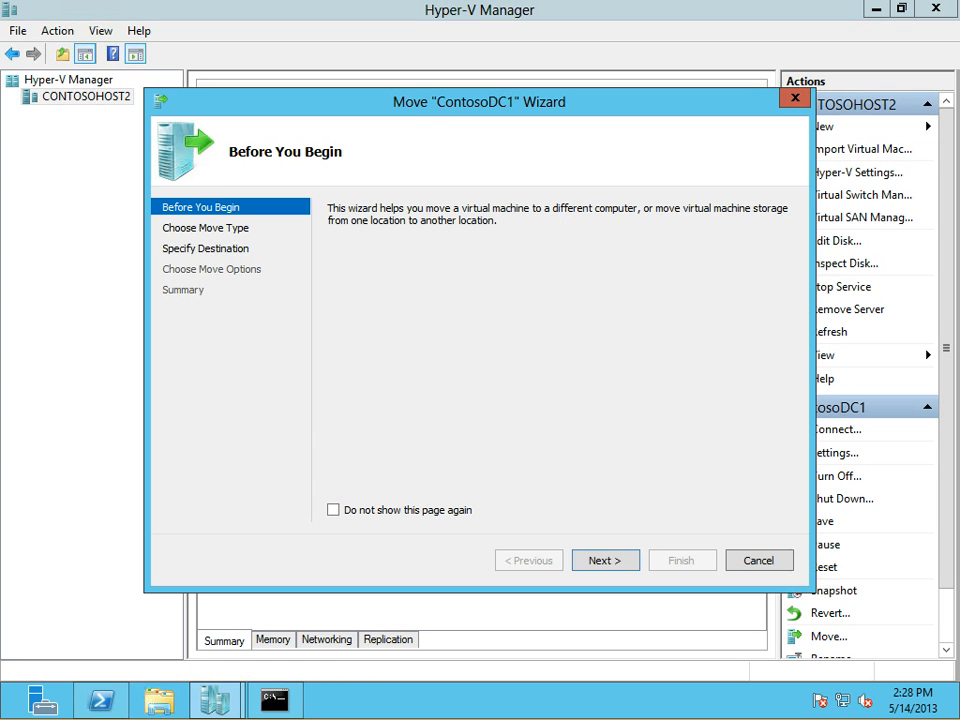
{"action": "key", "text": "Return"}
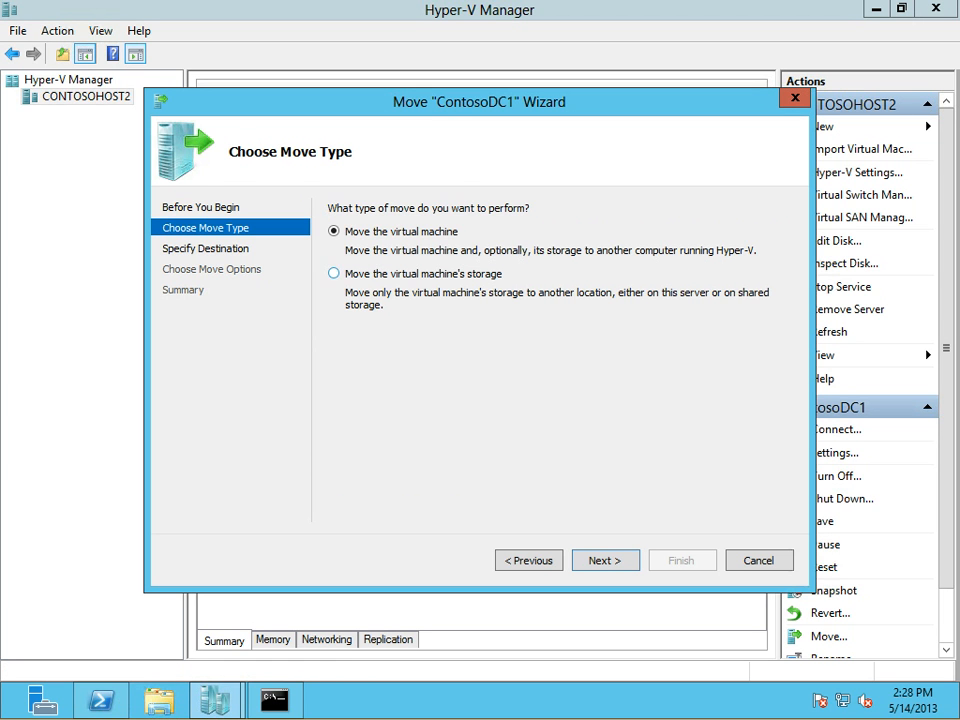
{"action": "key", "text": "Return"}
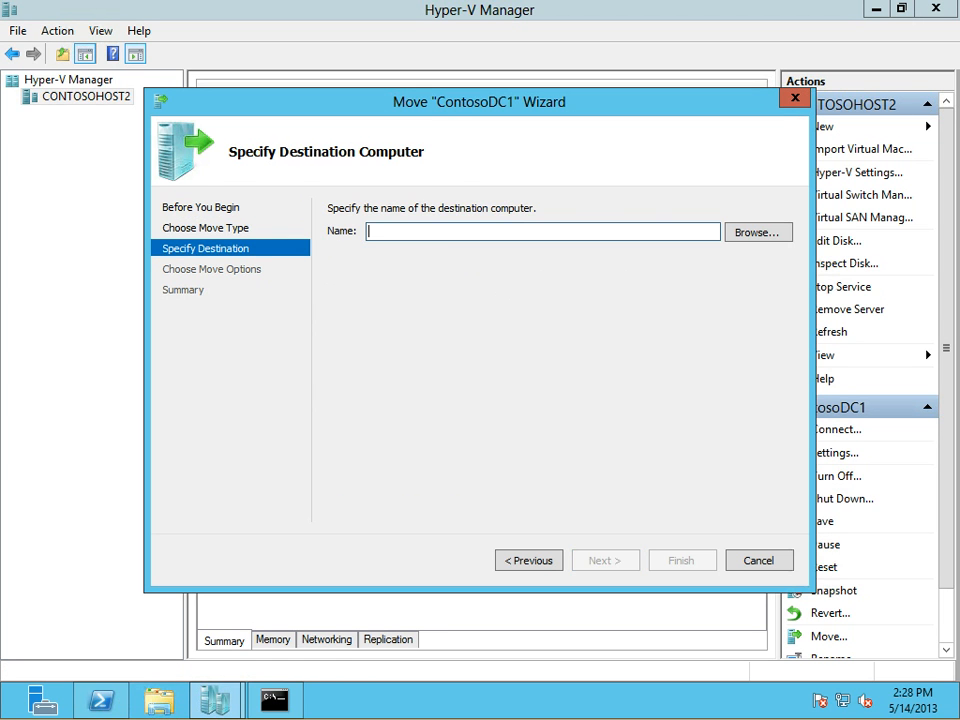
{"action": "type", "text": "cONTOSOHOST1"}
{"action": "key", "text": "Up"}
{"action": "key", "text": "Return"}
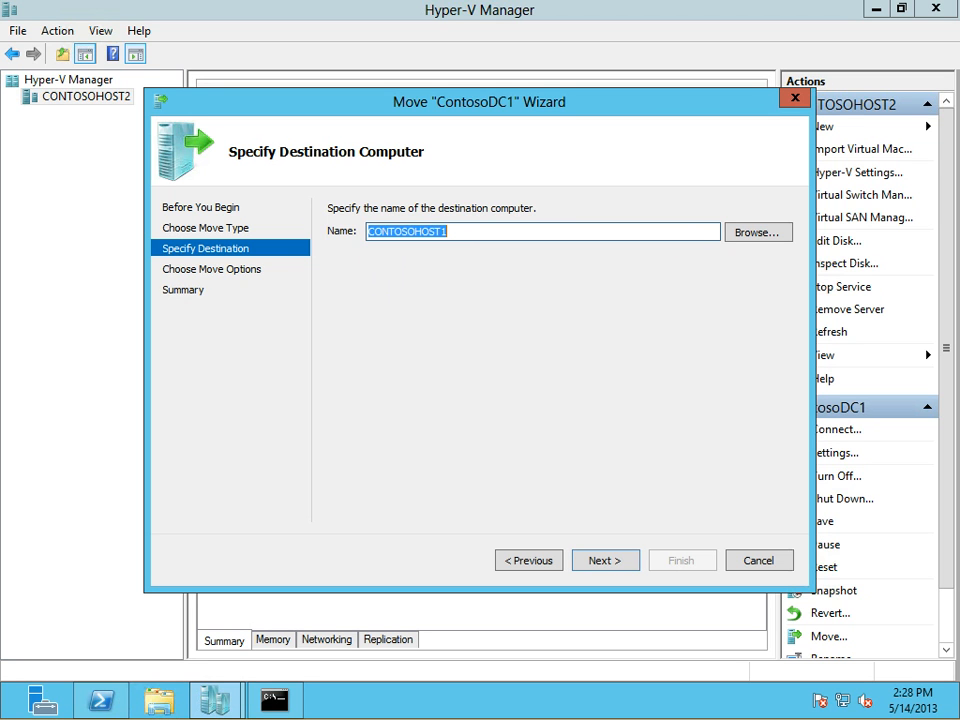
{"action": "key", "text": "Return"}
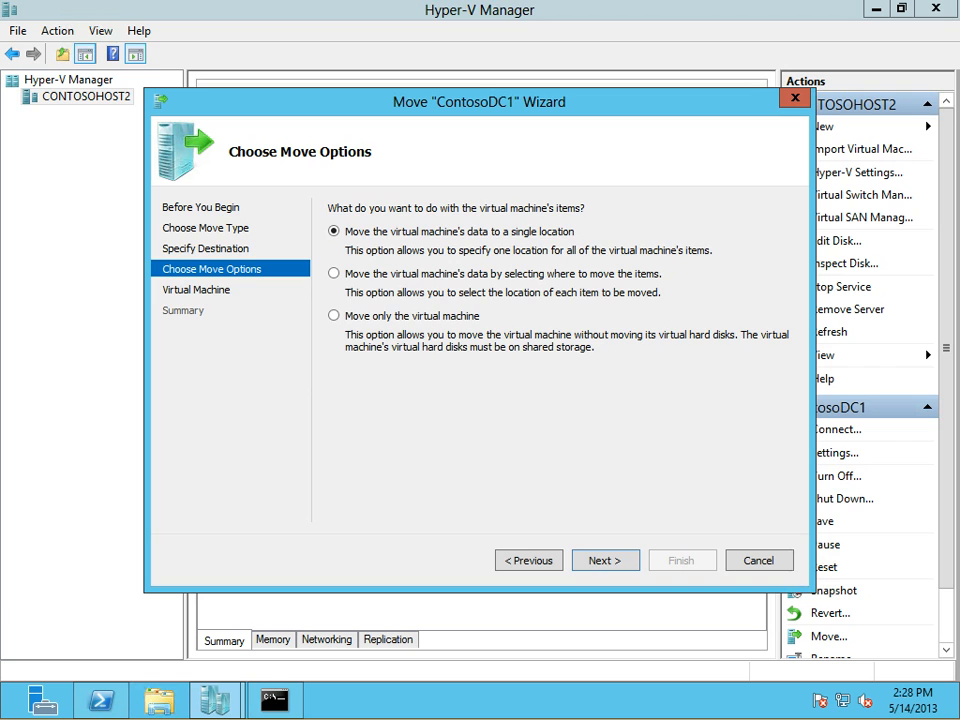
Keep all data in one location under c:\hyper-v and start the move
{"action": "key", "text": "Return"}
{"action": "type", "text": "c:\\hyper-v"}
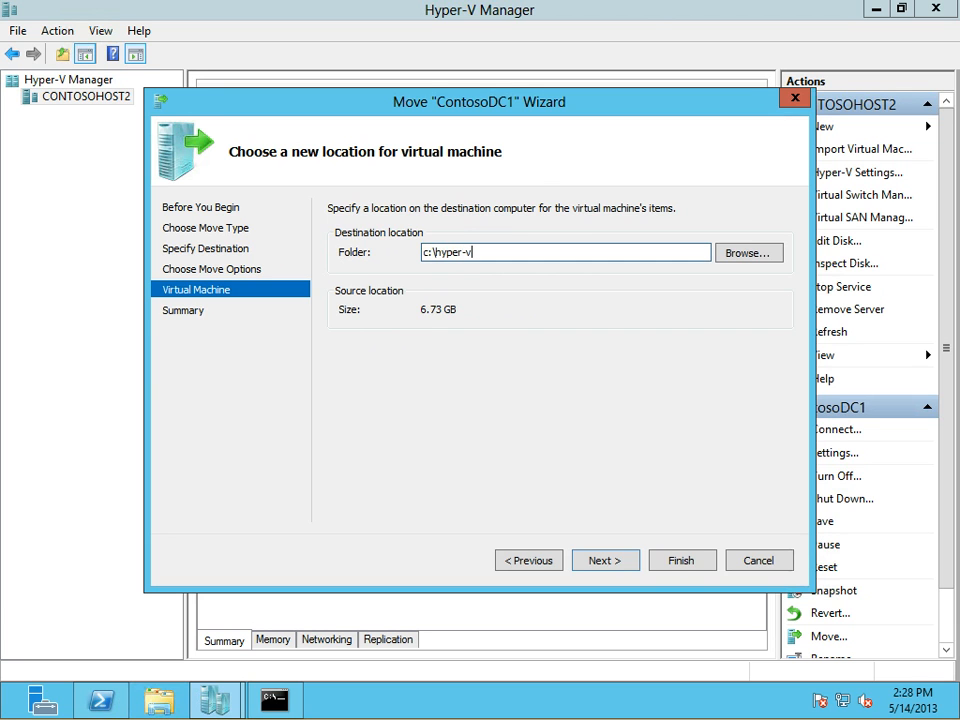
{"action": "key", "text": "Return"}
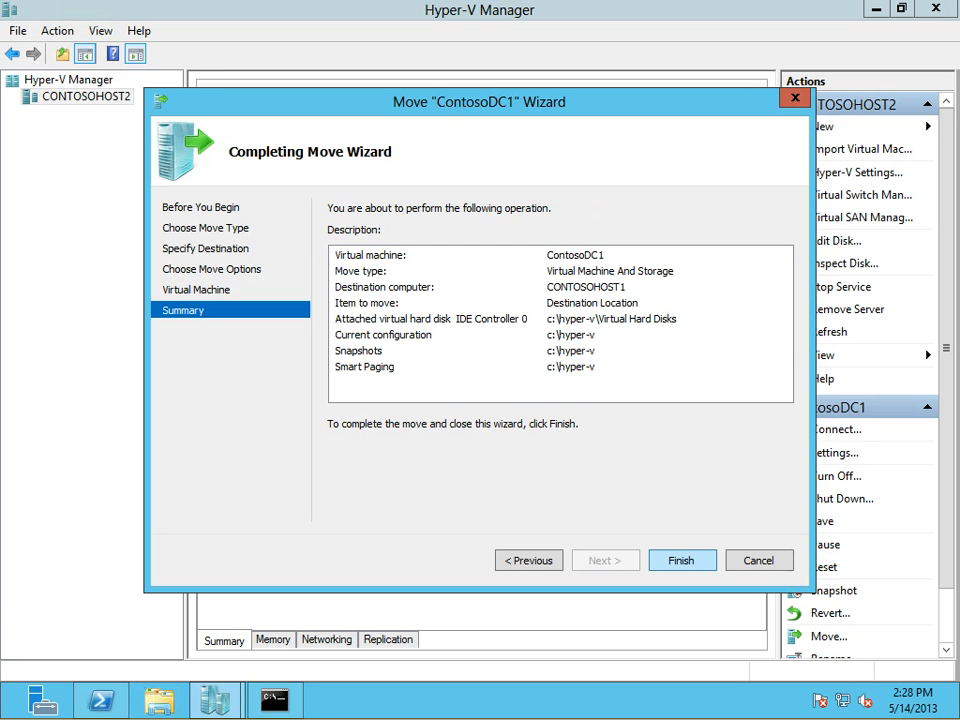
{"action": "key", "text": "Return"}
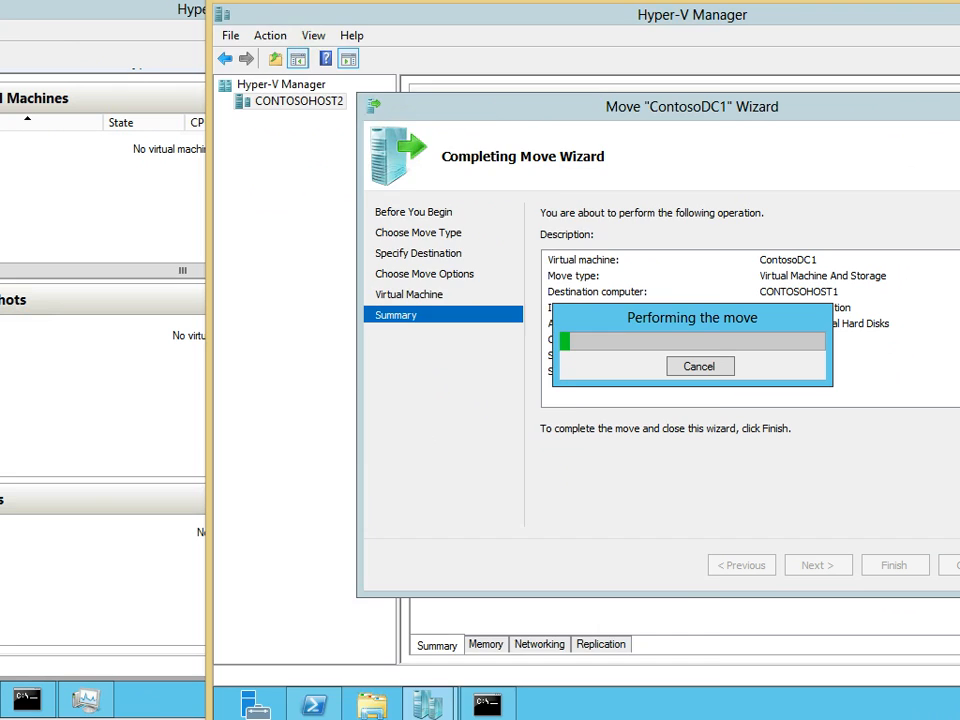
Watch the destination's disk activity in Task Manager alongside ContosoDC1's move progress
{"action": "left_click", "coordinate": [86, 699]}
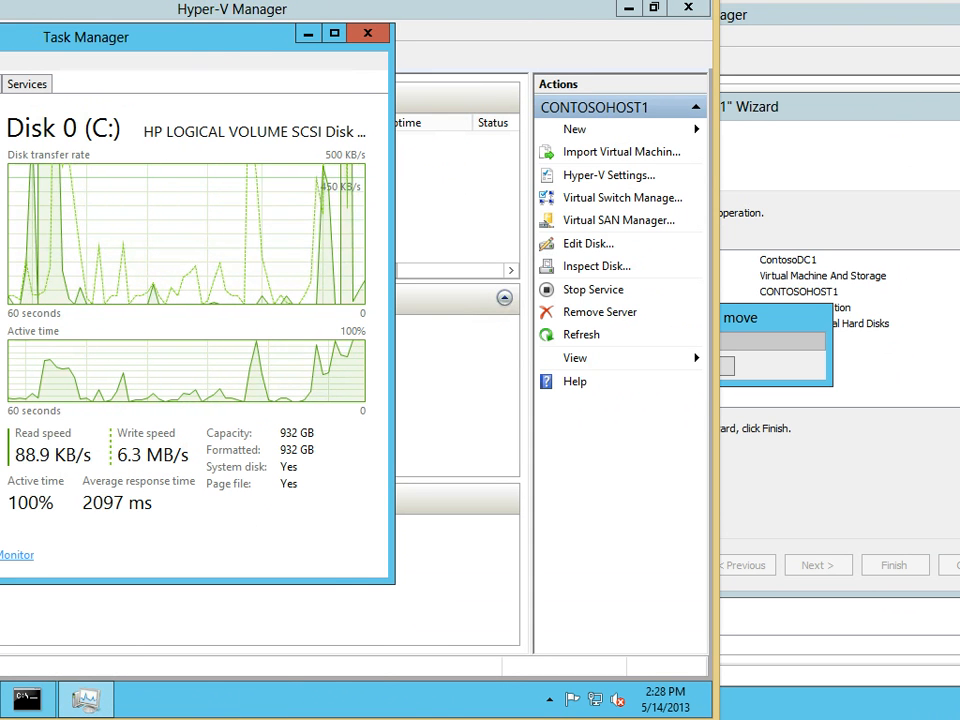
{"action": "left_click", "coordinate": [860, 360]}
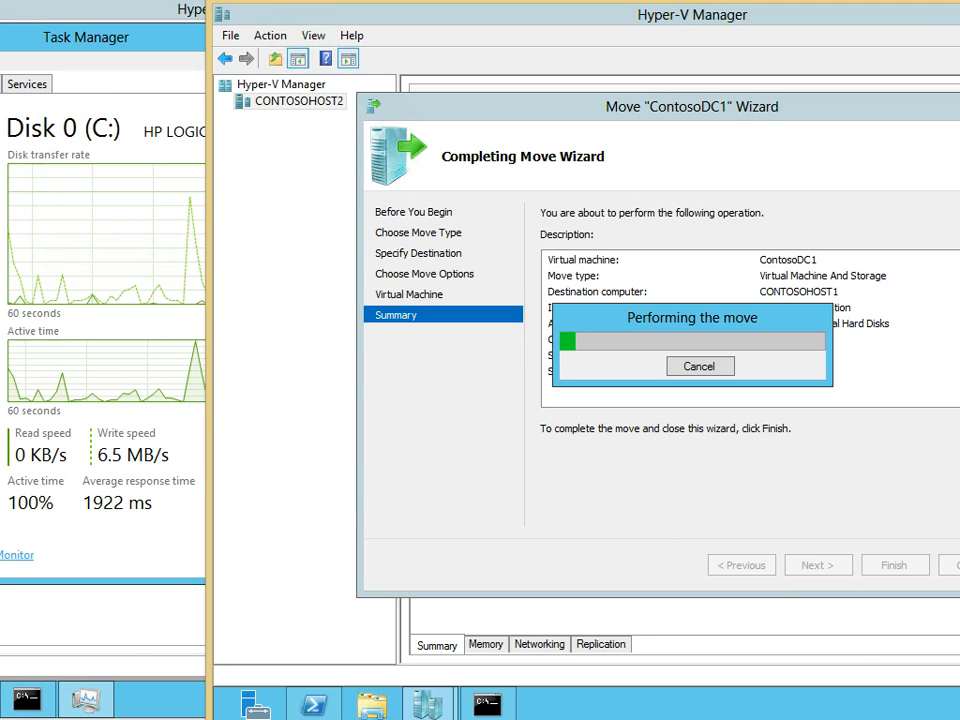
{"action": "left_click_drag", "start_coordinate": [692, 318], "coordinate": [575, 315]}
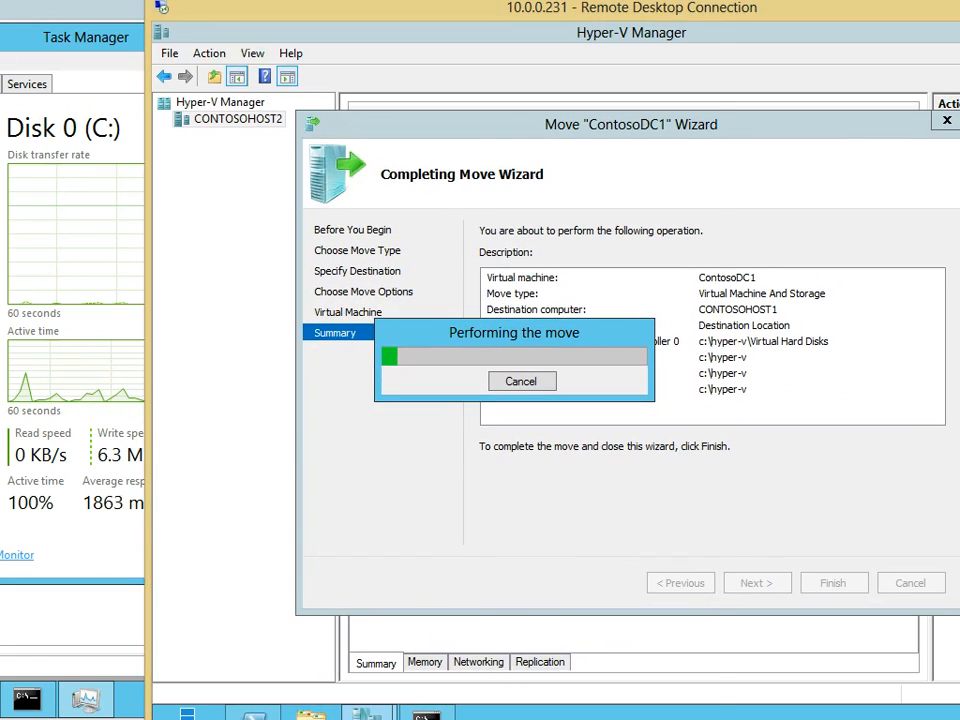
{"action": "left_click", "coordinate": [90, 38]}
{"action": "left_click", "coordinate": [309, 33]}
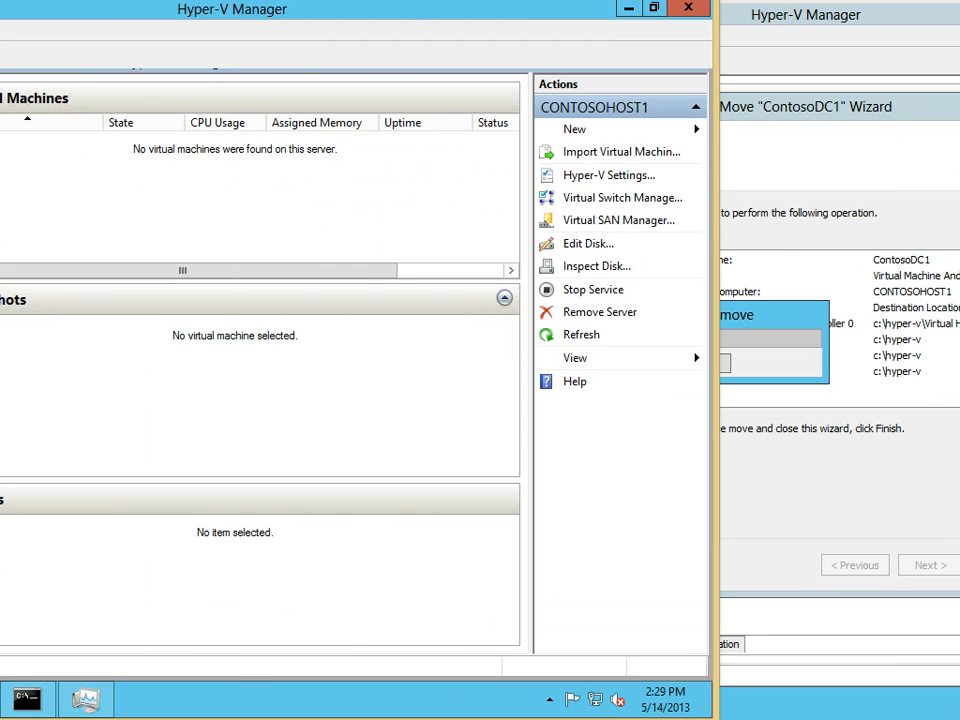
{"action": "left_click", "coordinate": [86, 699]}
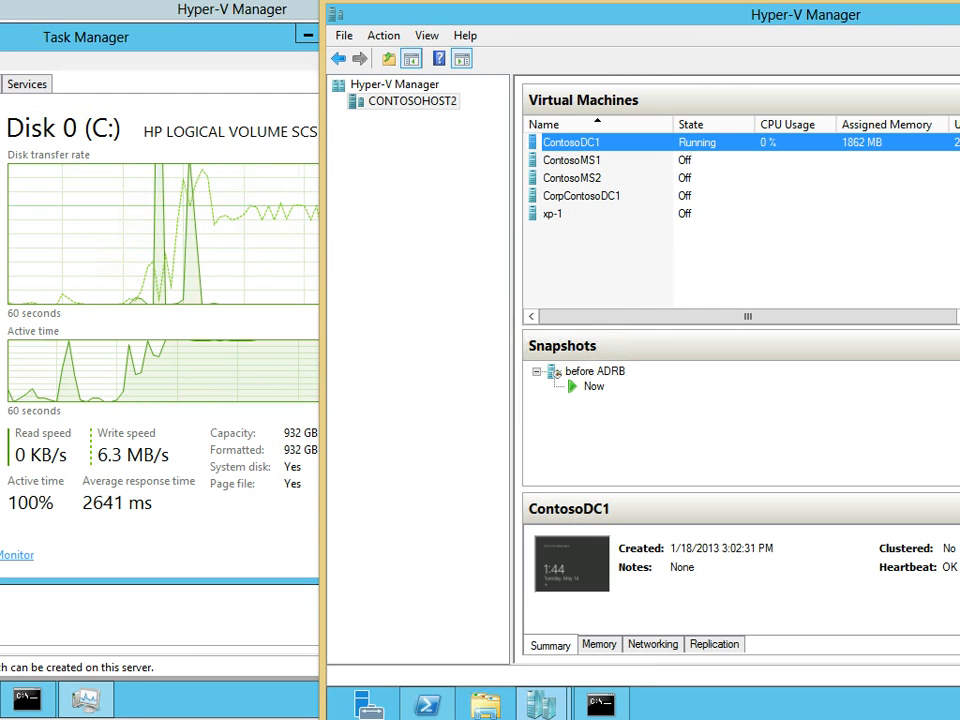
{"action": "left_click_drag", "start_coordinate": [748, 316], "coordinate": [868, 316]}
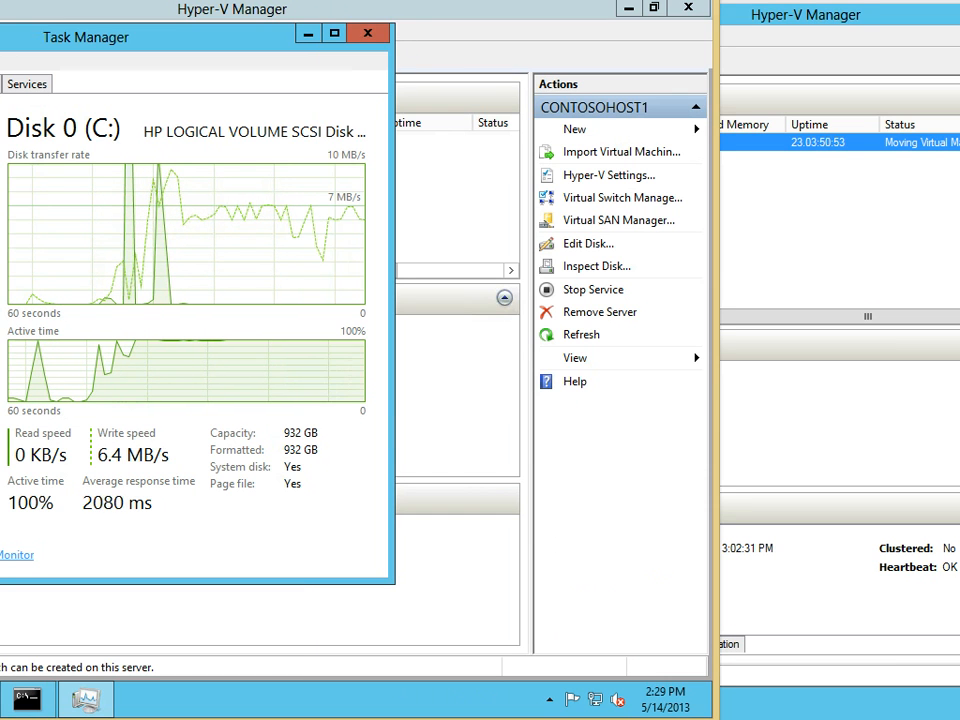
{"action": "left_click", "coordinate": [308, 34]}
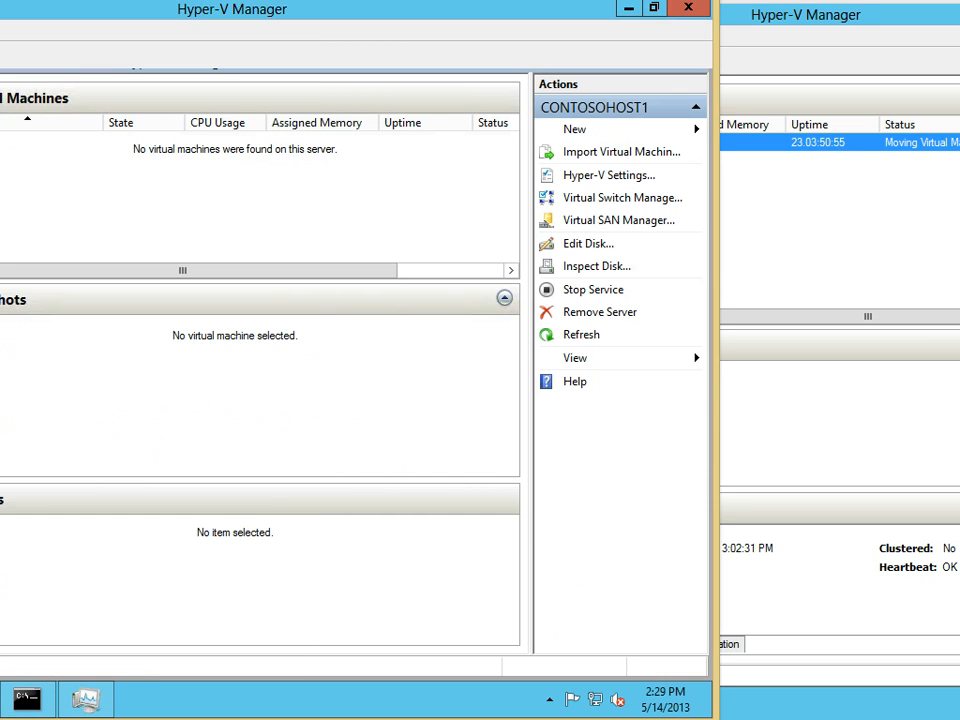
Check CONTOSOHOST1's still-empty VM list and rearrange the source and destination host windows
{"action": "right_click", "coordinate": [251, 152]}
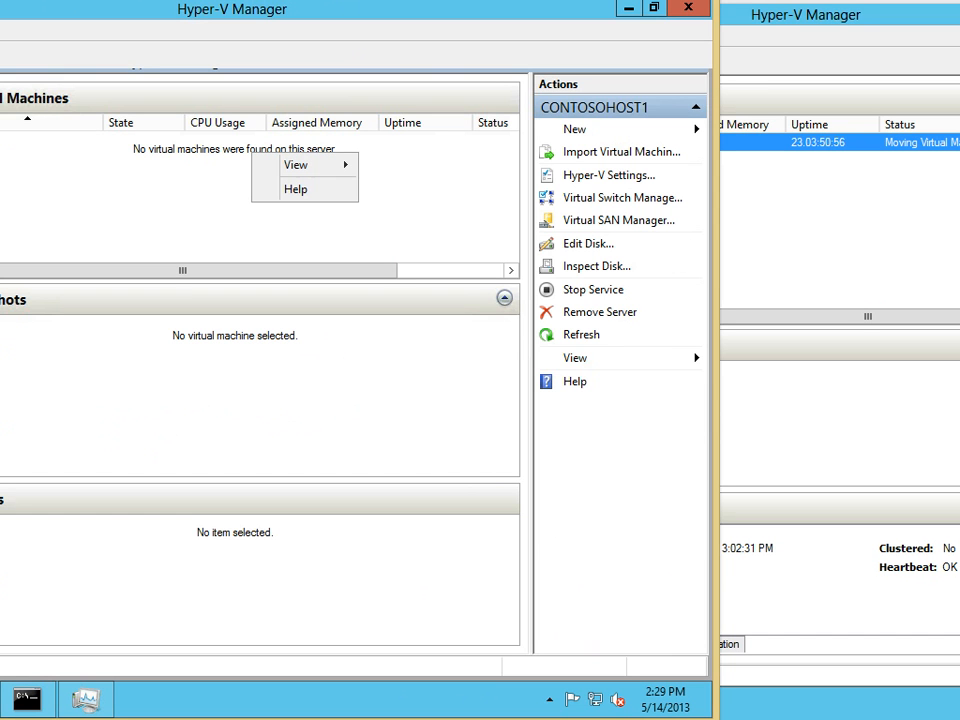
{"action": "key", "text": "Escape"}
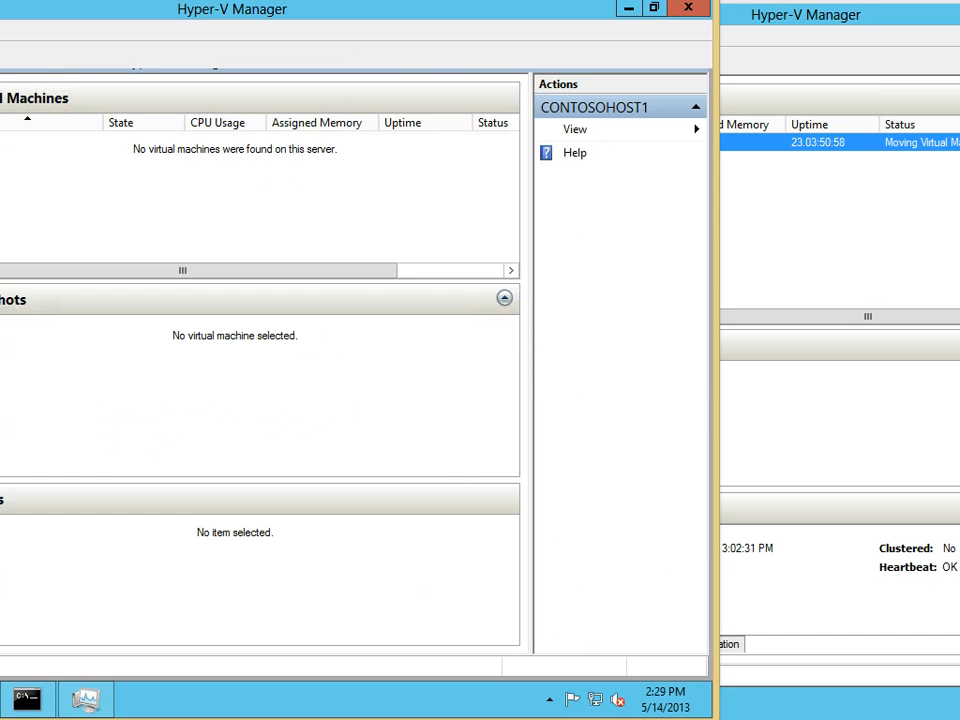
{"action": "left_click_drag", "start_coordinate": [850, 2], "coordinate": [359, 49]}
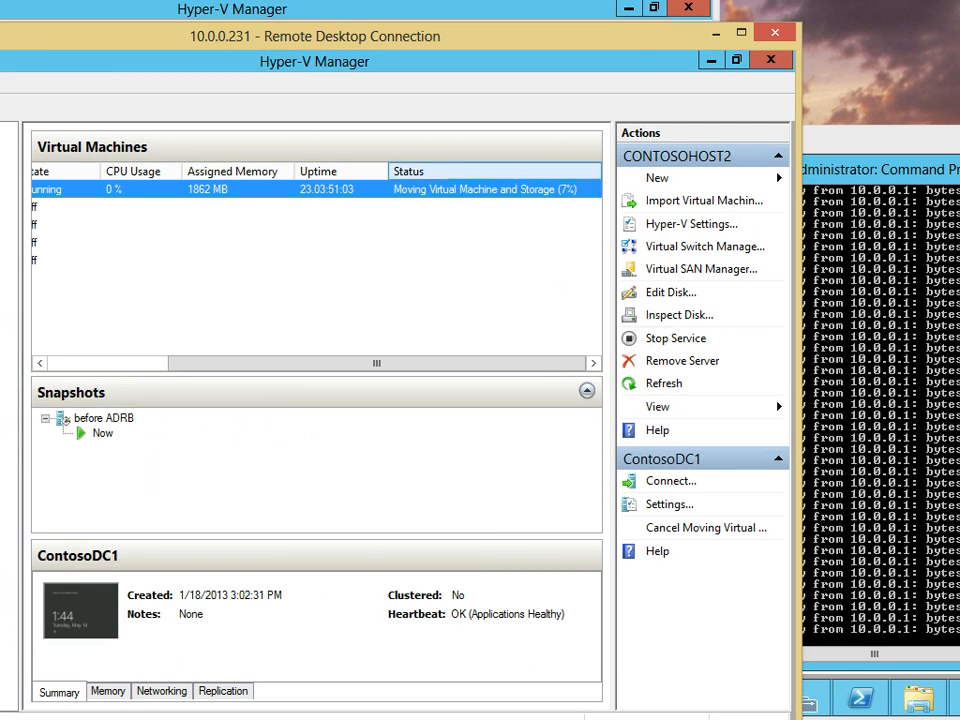
{"action": "left_click_drag", "start_coordinate": [359, 36], "coordinate": [268, 87]}
{"action": "left_click", "coordinate": [275, 42]}
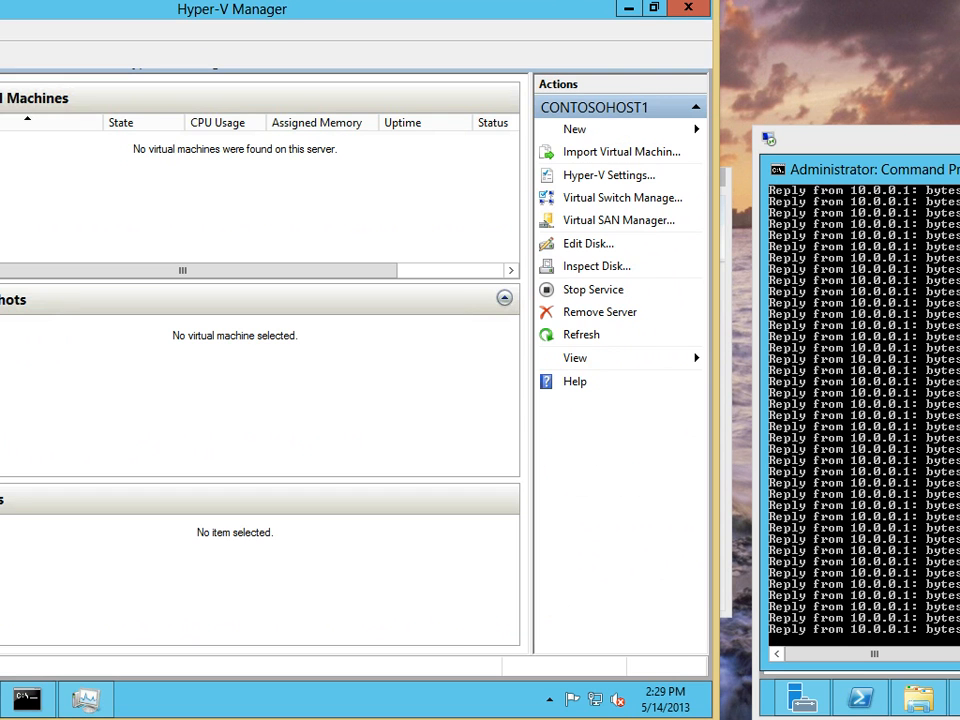
{"action": "left_click_drag", "start_coordinate": [275, 0], "coordinate": [472, 3]}
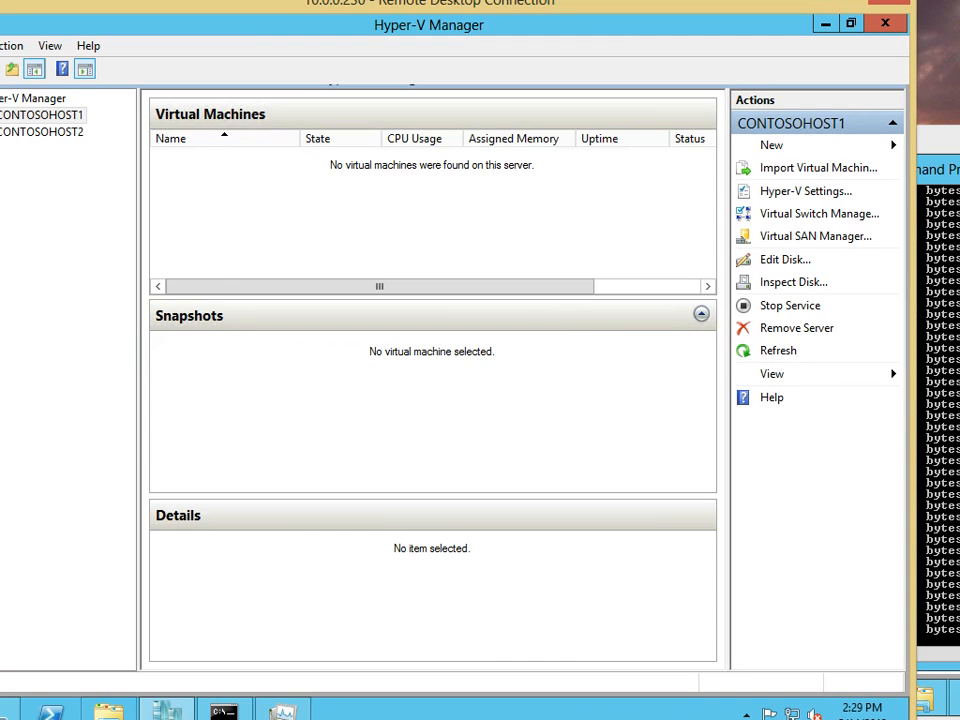
Open C:\hyper-v in File Explorer and look inside Planned Virtual Machines
{"action": "left_click", "coordinate": [109, 712]}
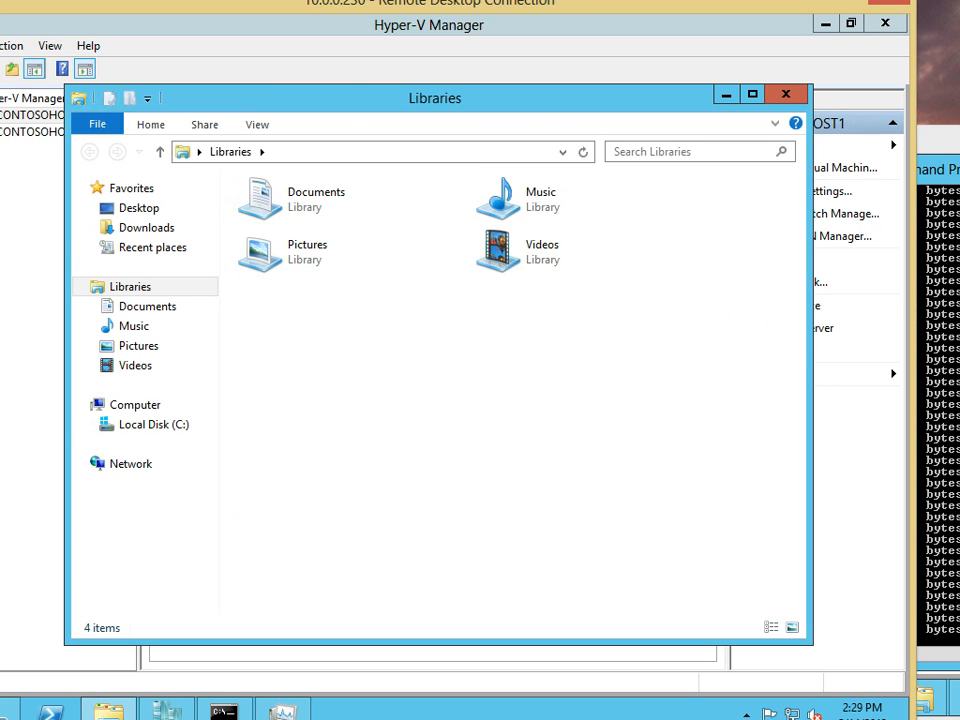
{"action": "left_click", "coordinate": [152, 424]}
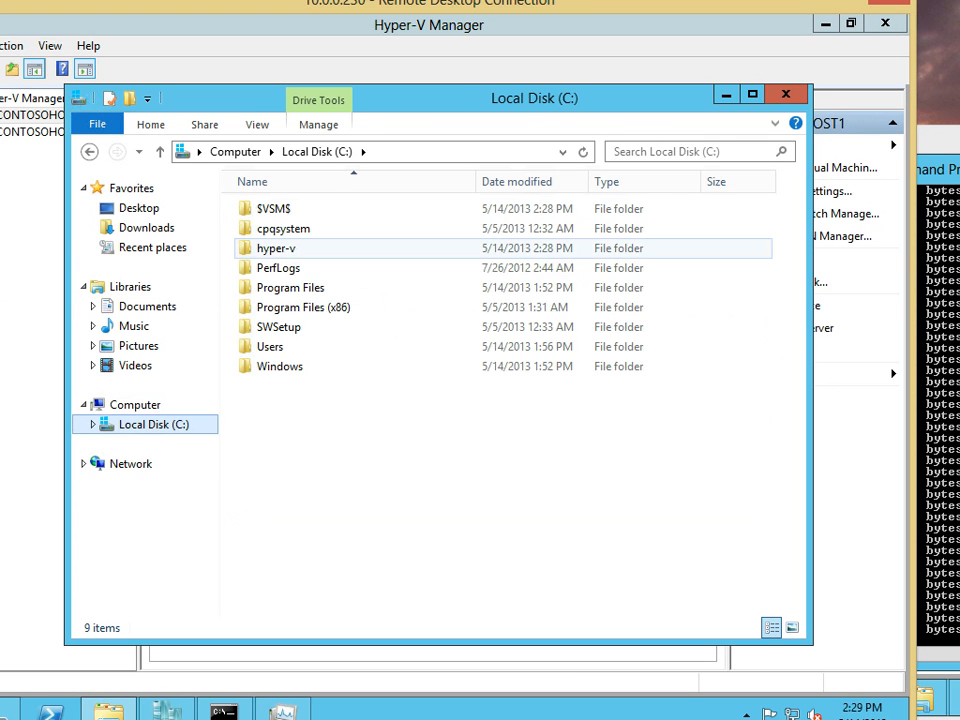
{"action": "left_click", "coordinate": [284, 248]}
{"action": "double_click", "coordinate": [284, 248]}
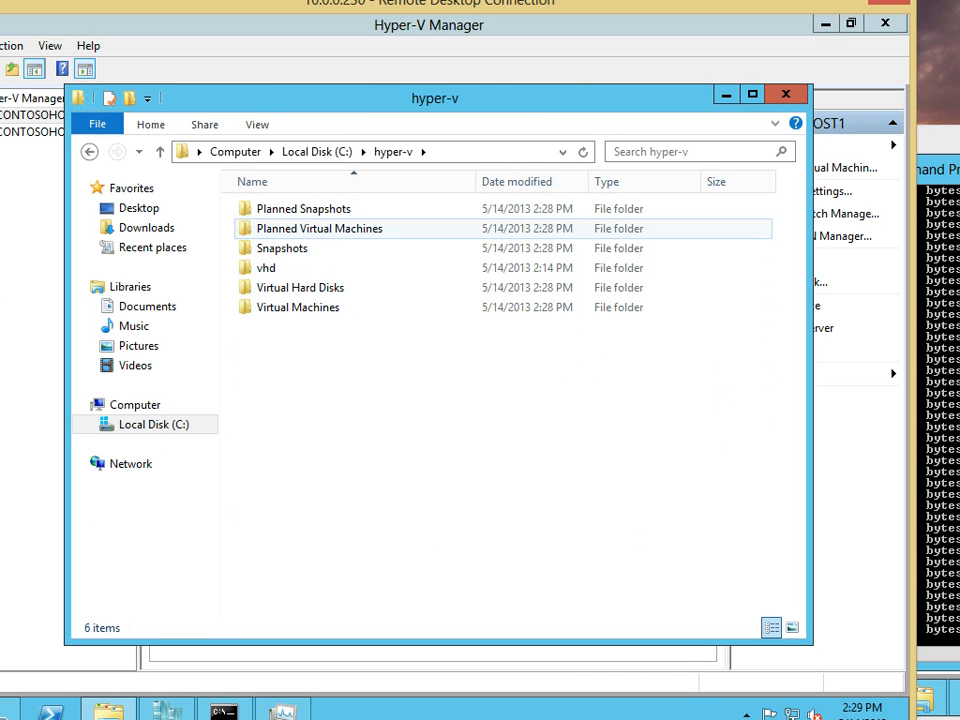
{"action": "left_click", "coordinate": [319, 229]}
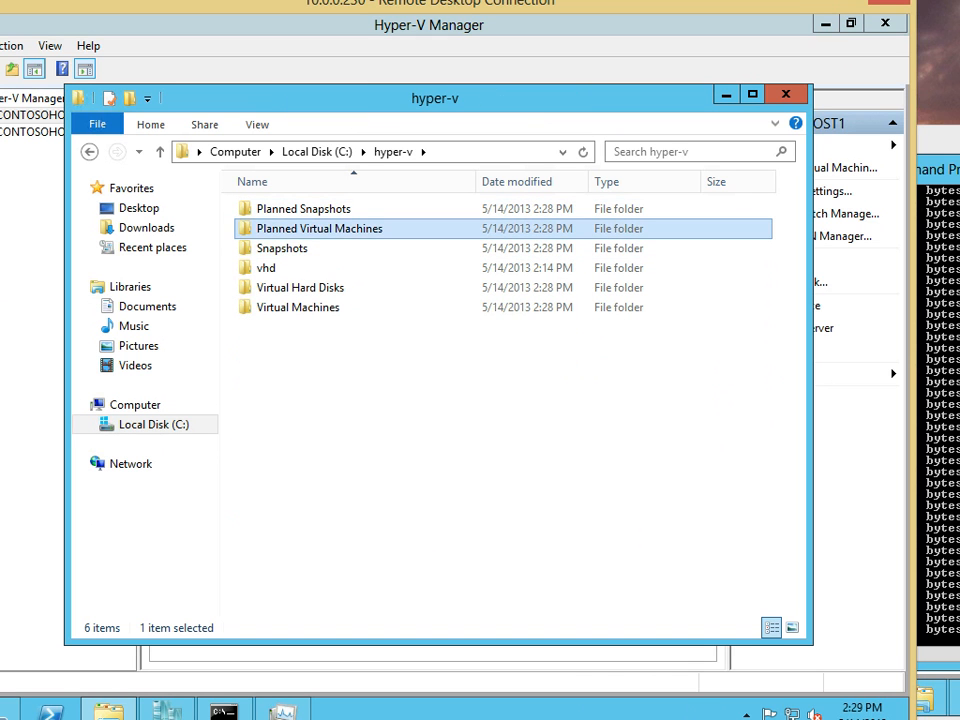
{"action": "double_click", "coordinate": [319, 229]}
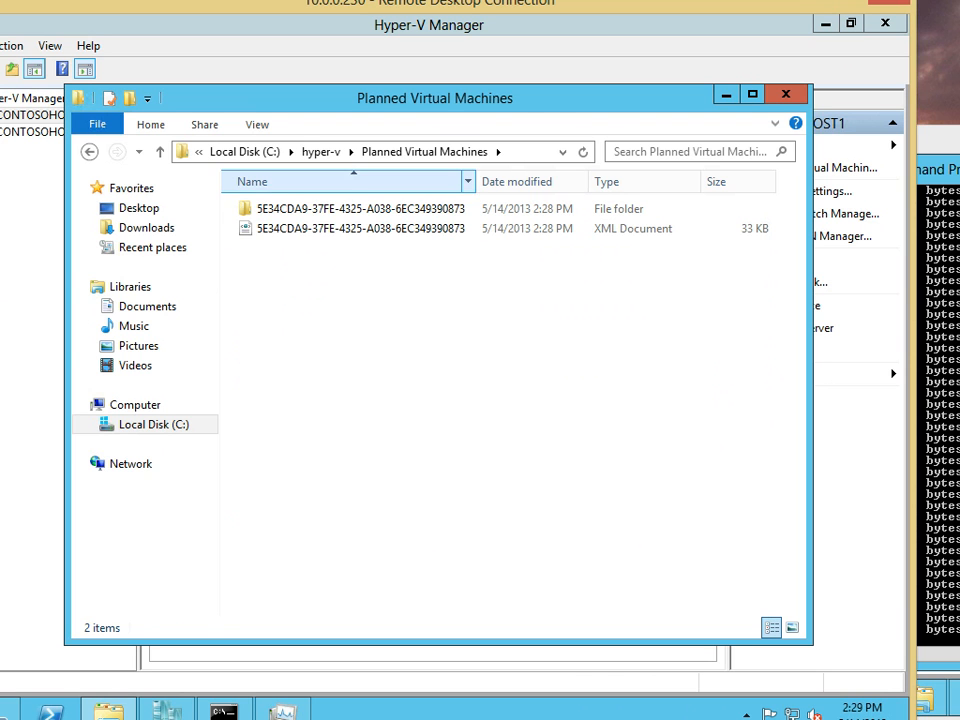
Inspect the vhd and Virtual Hard Disks folders, where the 3,673,088 KB contosodc1 disk is arriving
{"action": "left_click", "coordinate": [90, 152]}
{"action": "key", "text": "Down"}
{"action": "key", "text": "Down"}
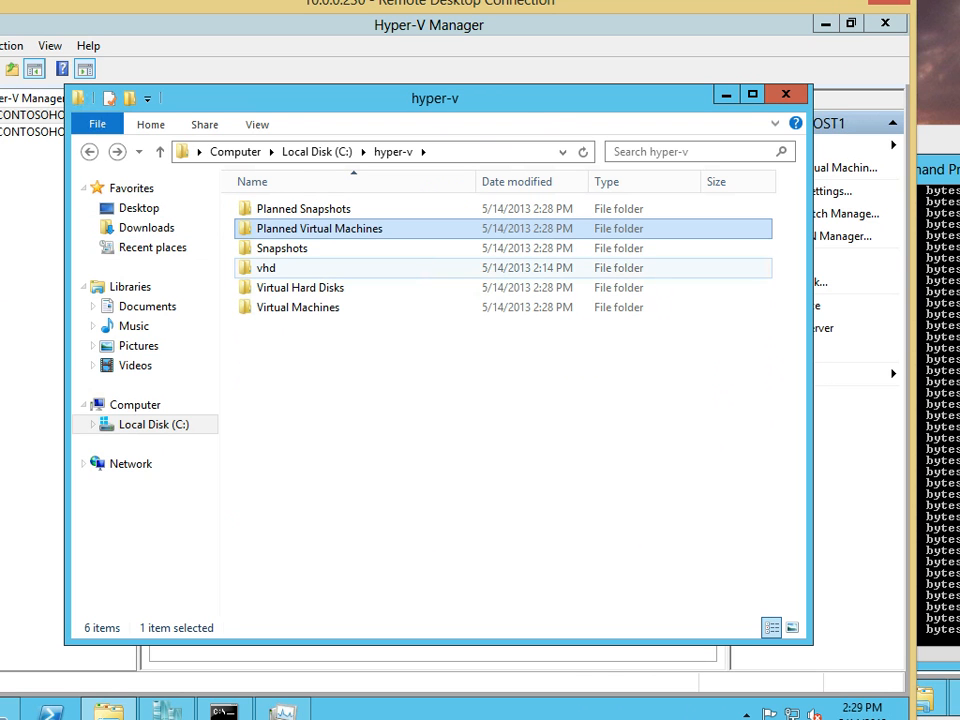
{"action": "key", "text": "Return"}
{"action": "key", "text": "BackSpace"}
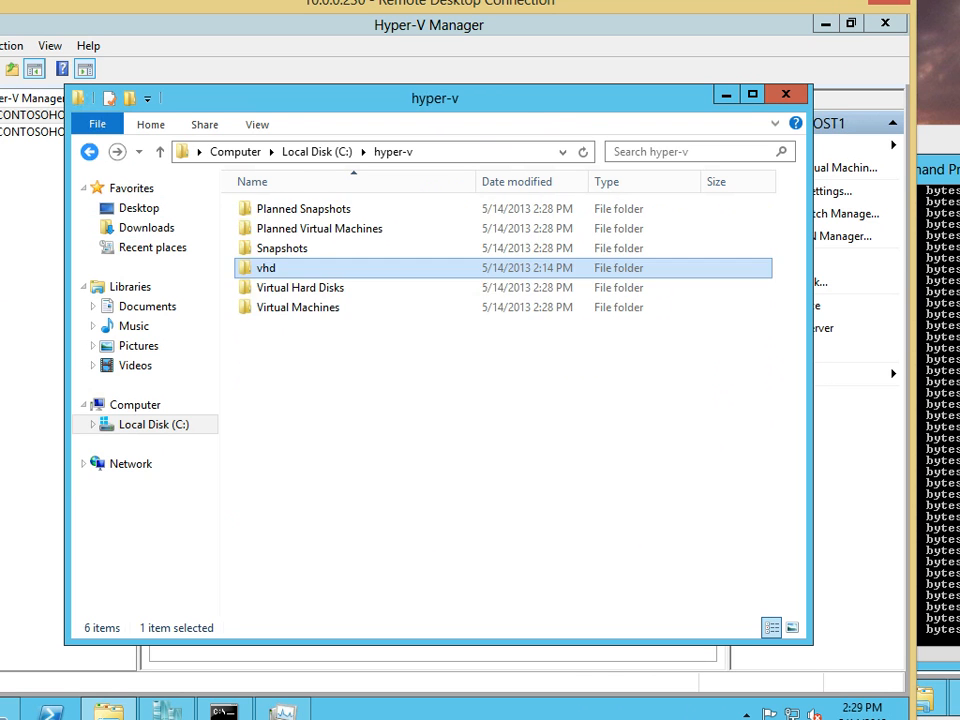
{"action": "key", "text": "Down"}
{"action": "key", "text": "Return"}
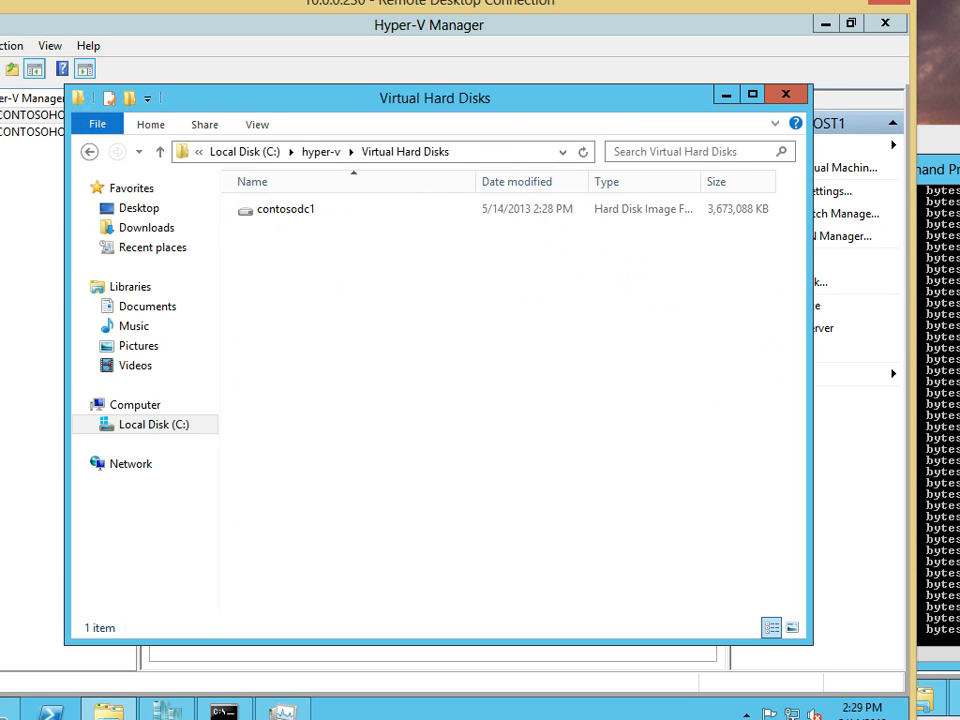
{"action": "key", "text": "BackSpace"}
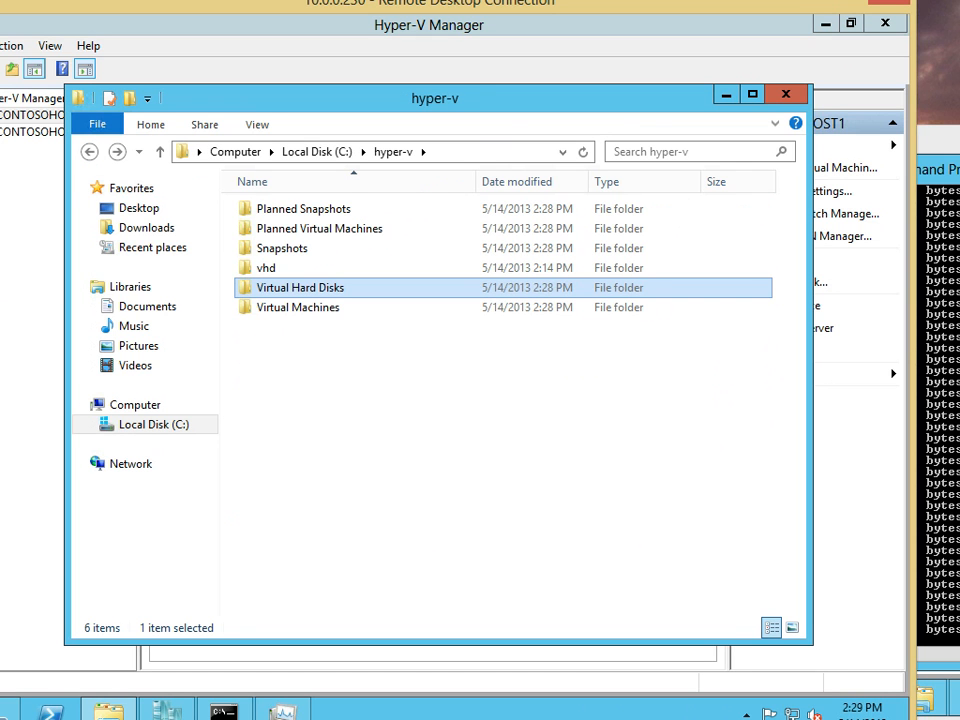
{"action": "key", "text": "Return"}
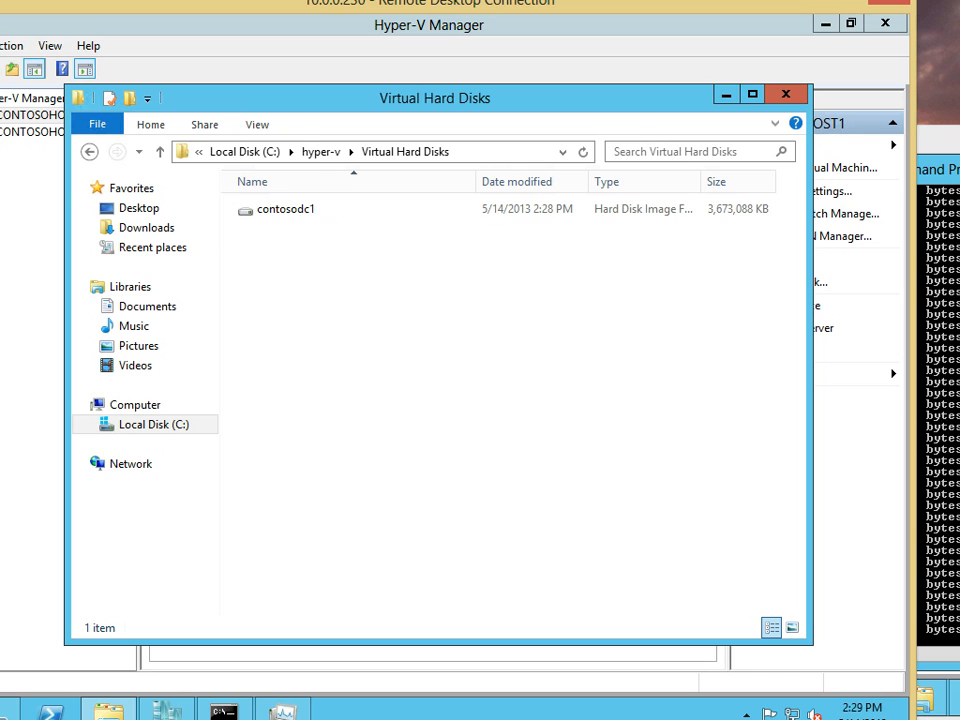
{"action": "key", "text": "BackSpace"}
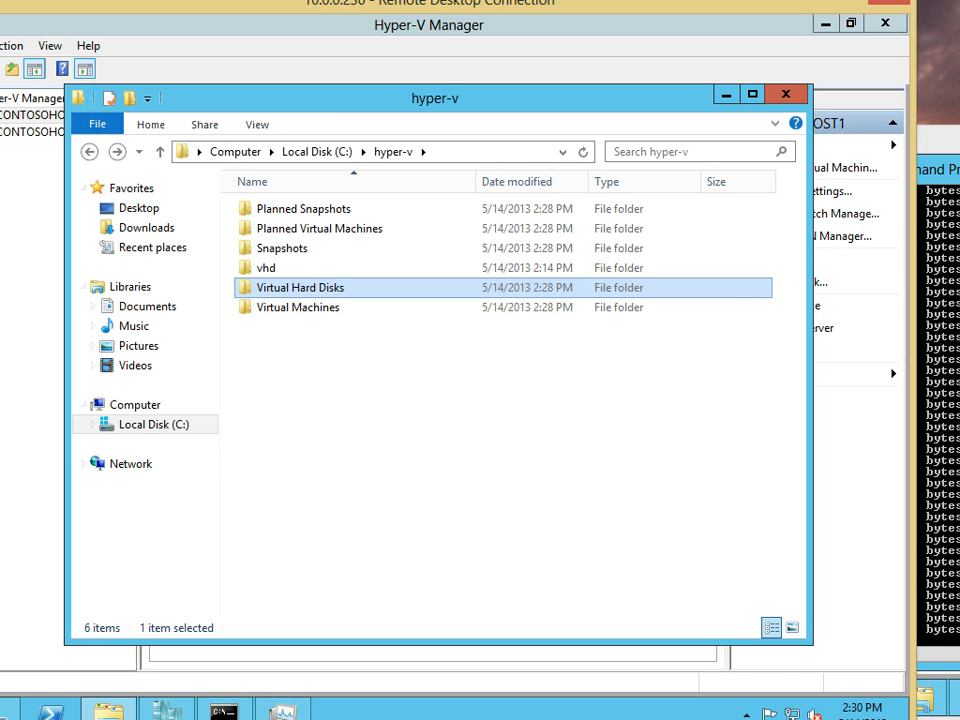
{"action": "left_click", "coordinate": [940, 312]}
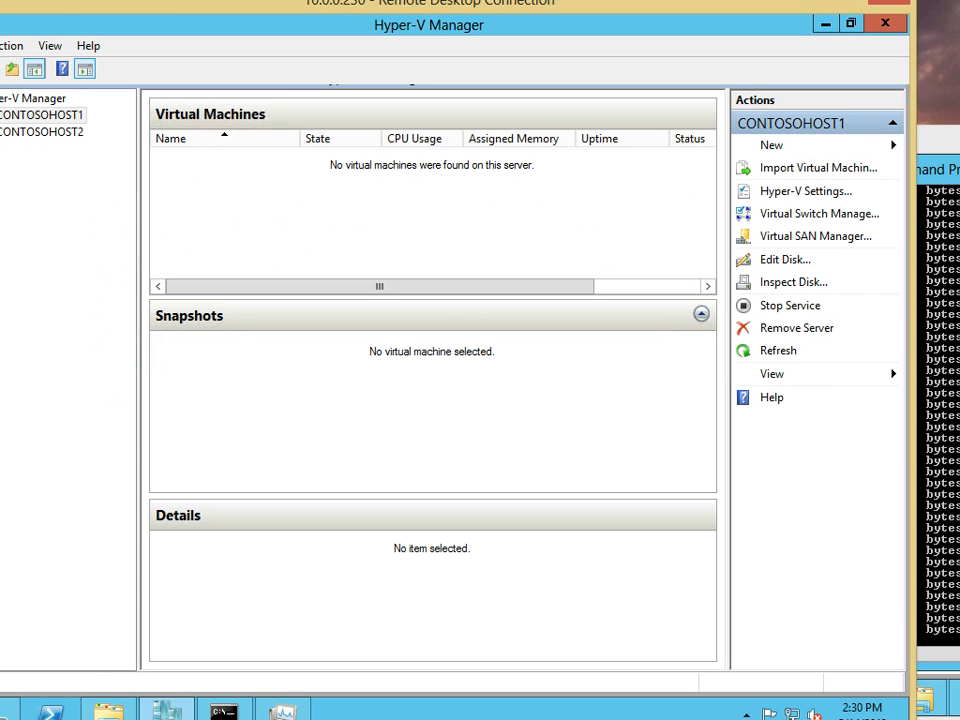
Minimize the local Hyper-V Manager and arrange the remote sessions to see ContosoDC1's move at 14%
{"action": "left_click", "coordinate": [825, 23]}
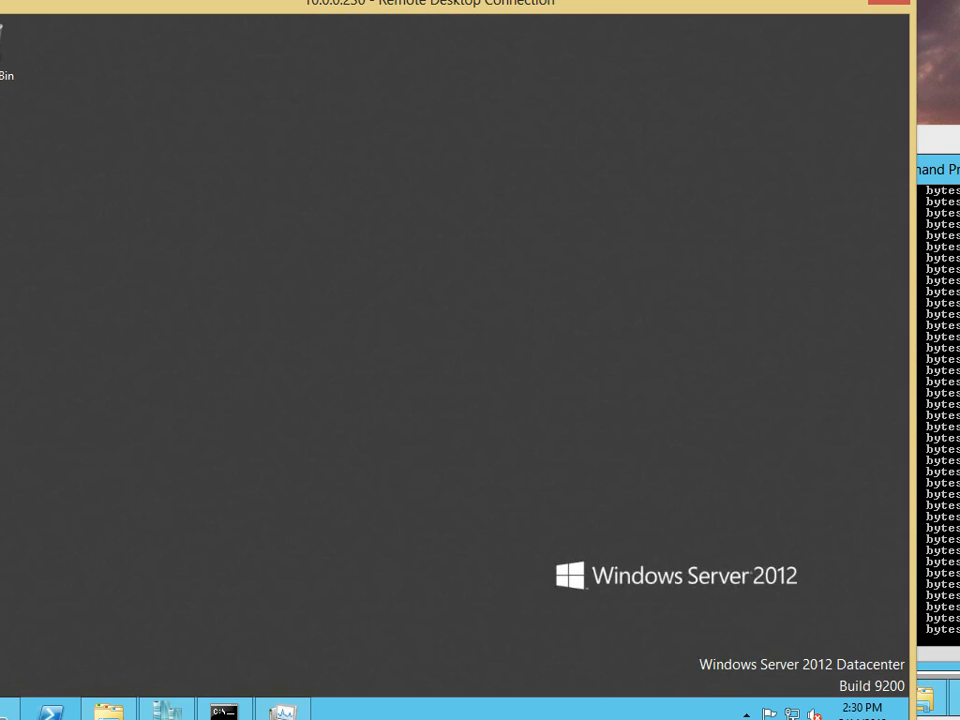
{"action": "key", "text": "alt+Tab"}
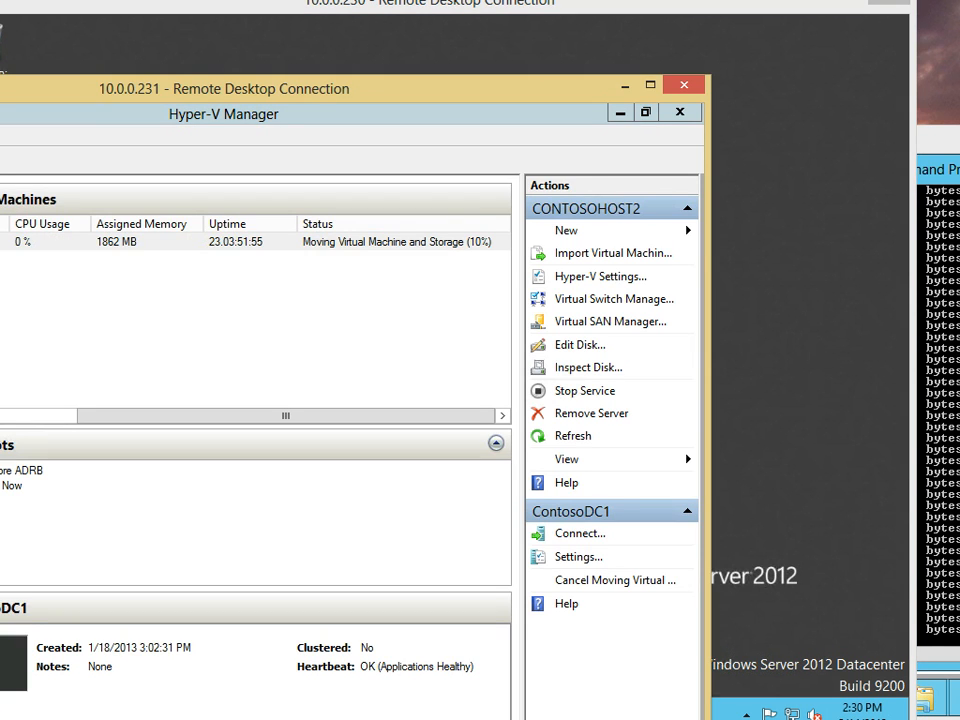
{"action": "left_click_drag", "start_coordinate": [224, 89], "coordinate": [371, 16]}
{"action": "key", "text": "alt+Tab"}
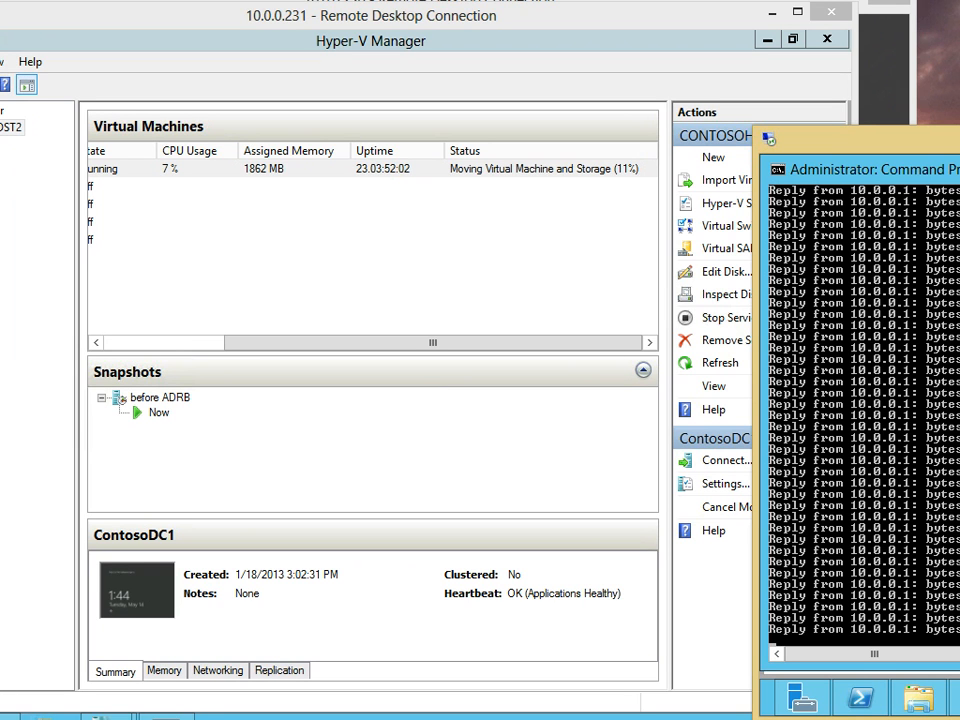
{"action": "left_click_drag", "start_coordinate": [560, 15], "coordinate": [464, 4]}
{"action": "left_click", "coordinate": [862, 139]}
{"action": "left_click", "coordinate": [829, 1]}
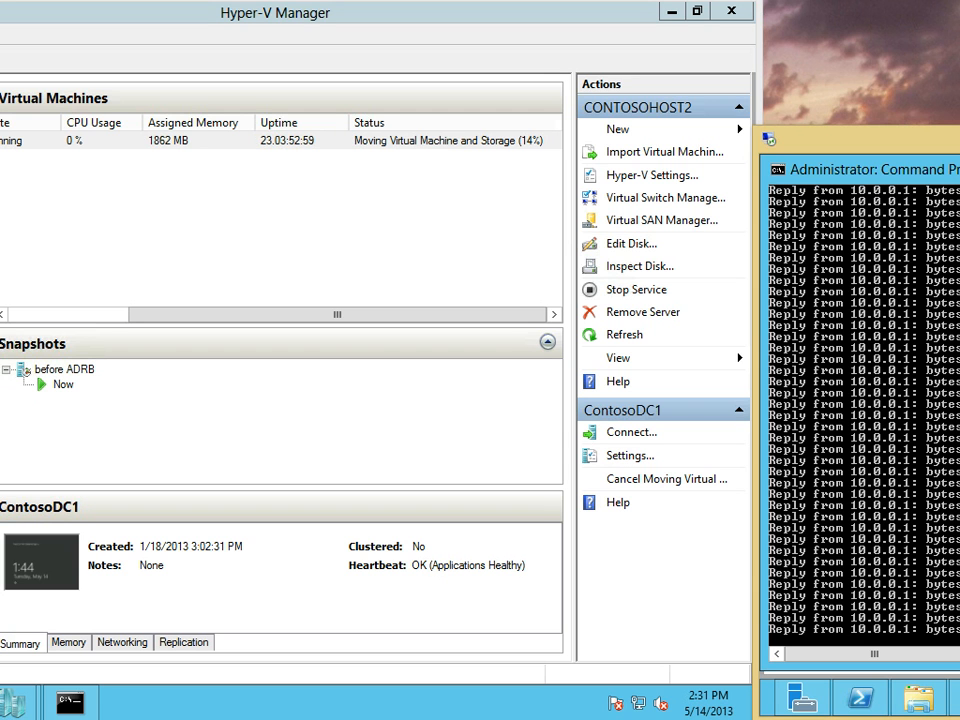
{"action": "left_click", "coordinate": [820, 718]}
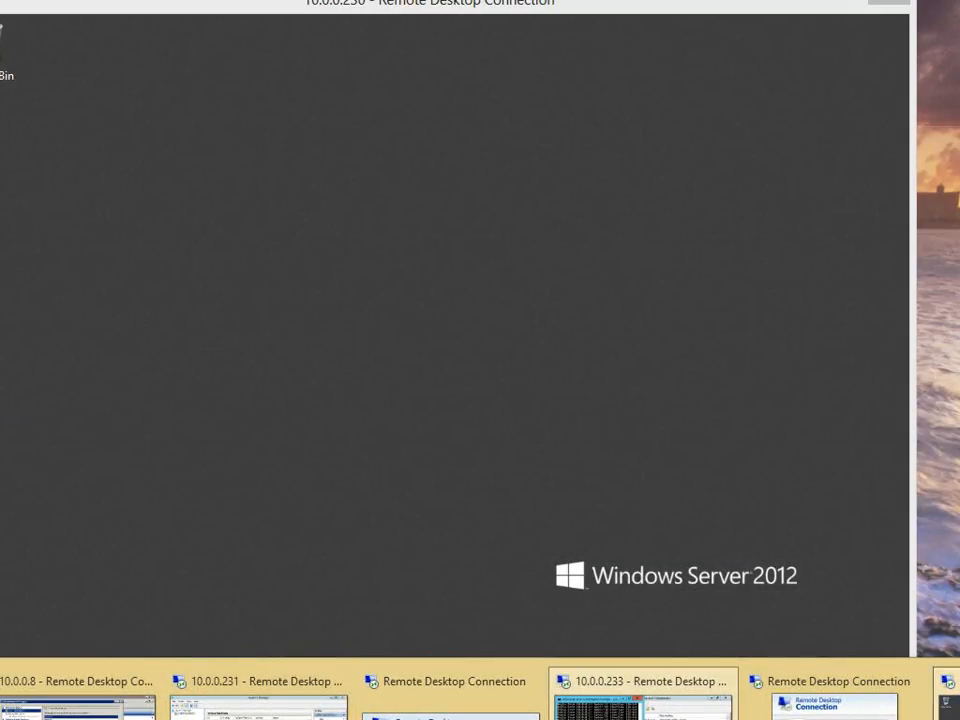
Arrange the 10.0.0.230 session beside host Hyper-V Manager to show Disk 0 writing about 9.3 MB/s
{"action": "left_click", "coordinate": [952, 706]}
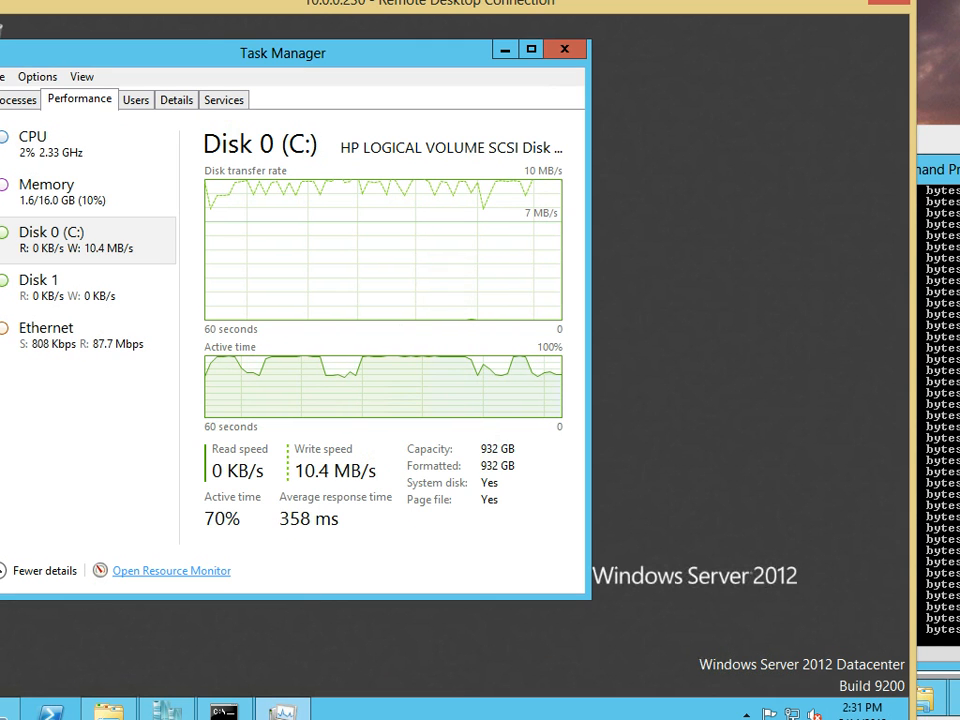
{"action": "key", "text": "alt+Tab"}
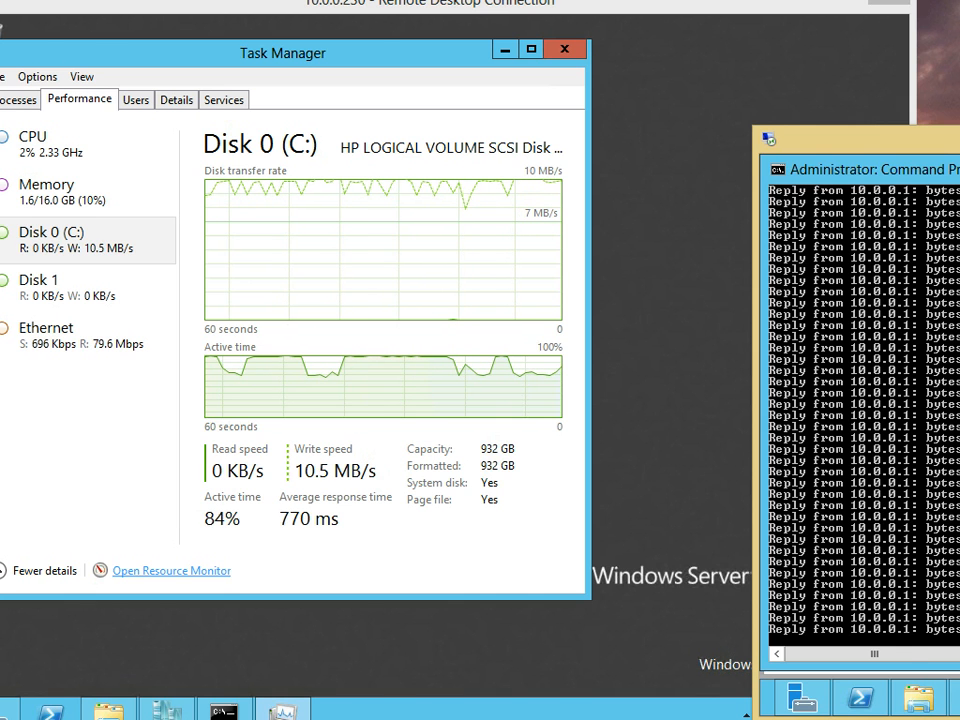
{"action": "left_click_drag", "start_coordinate": [500, 4], "coordinate": [332, 180]}
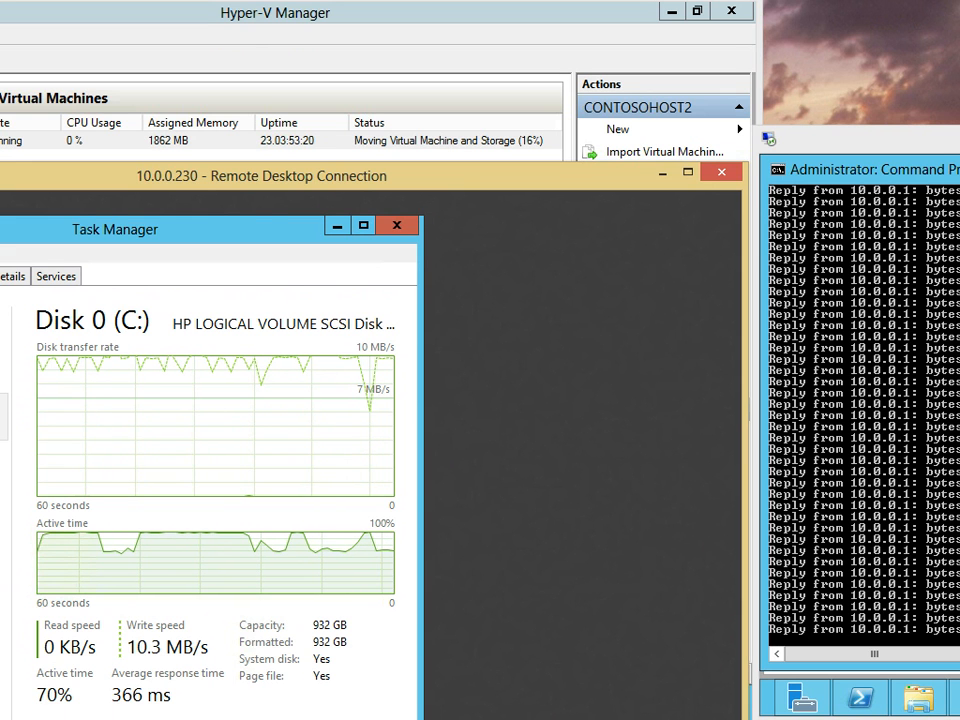
{"action": "left_click_drag", "start_coordinate": [450, 176], "coordinate": [486, 70]}
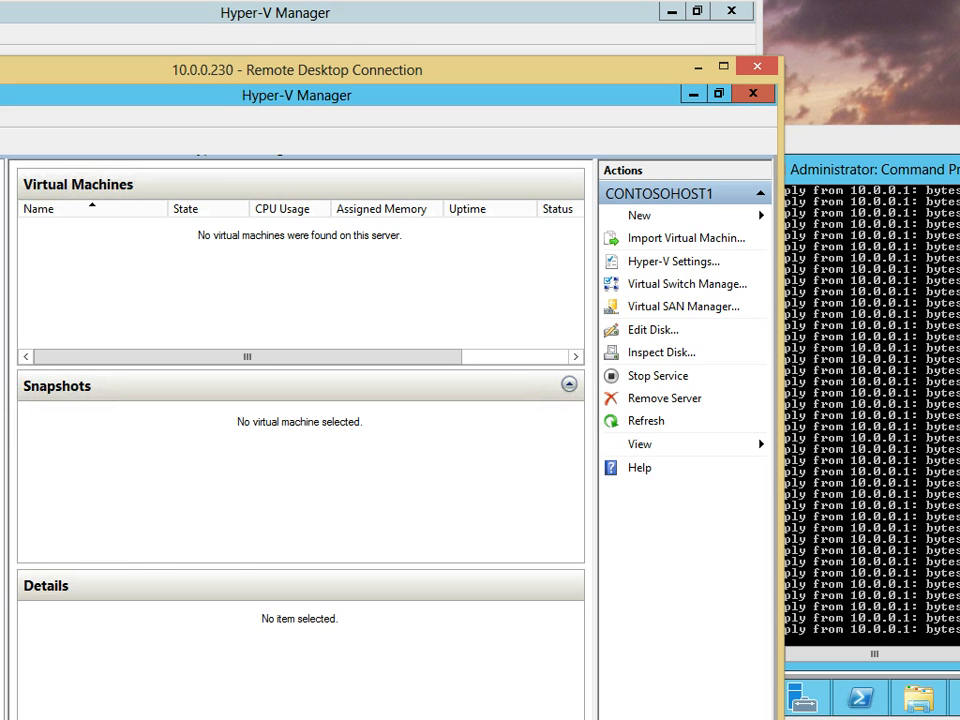
{"action": "left_click", "coordinate": [693, 94]}
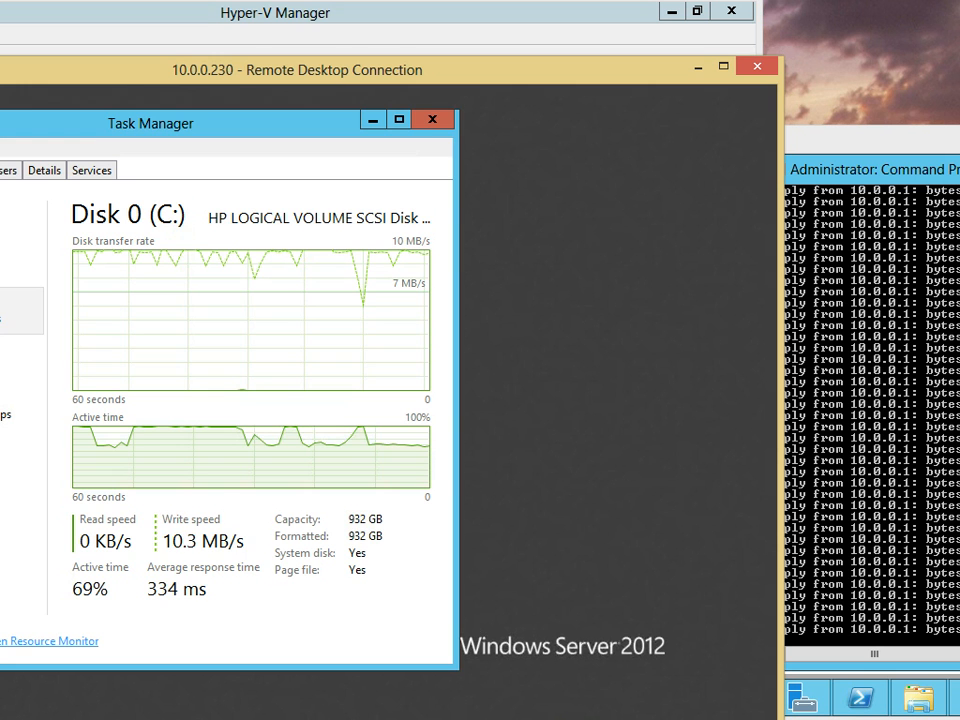
{"action": "left_click_drag", "start_coordinate": [486, 70], "coordinate": [425, 238]}
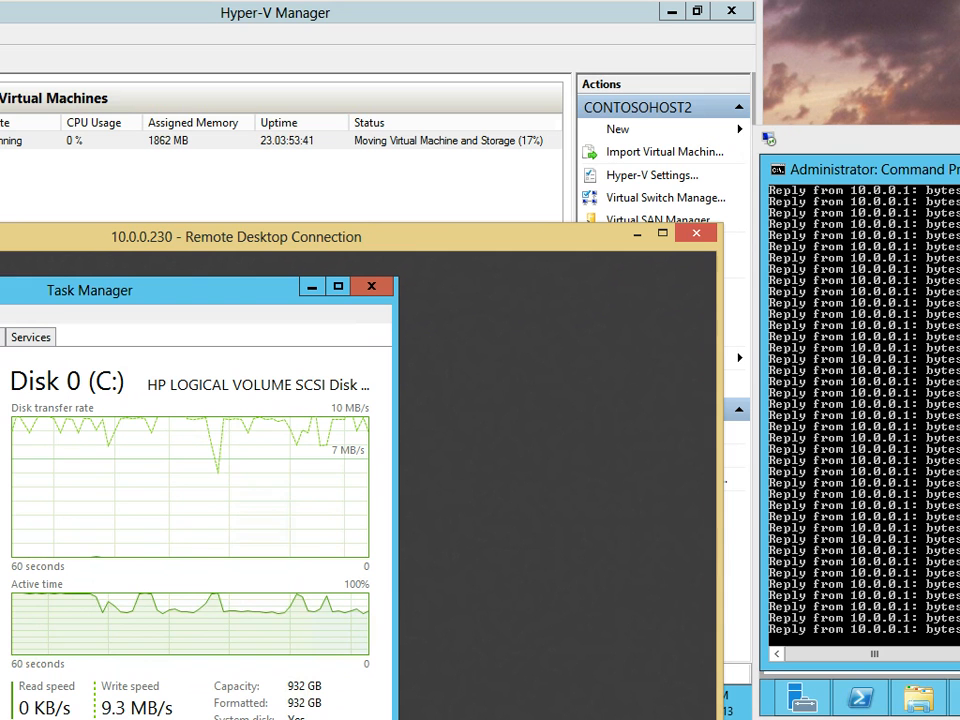
Stop the ping with Ctrl+C to view its statistics, then rerun ping 10.0.0.1 -t
{"action": "left_click", "coordinate": [900, 420]}
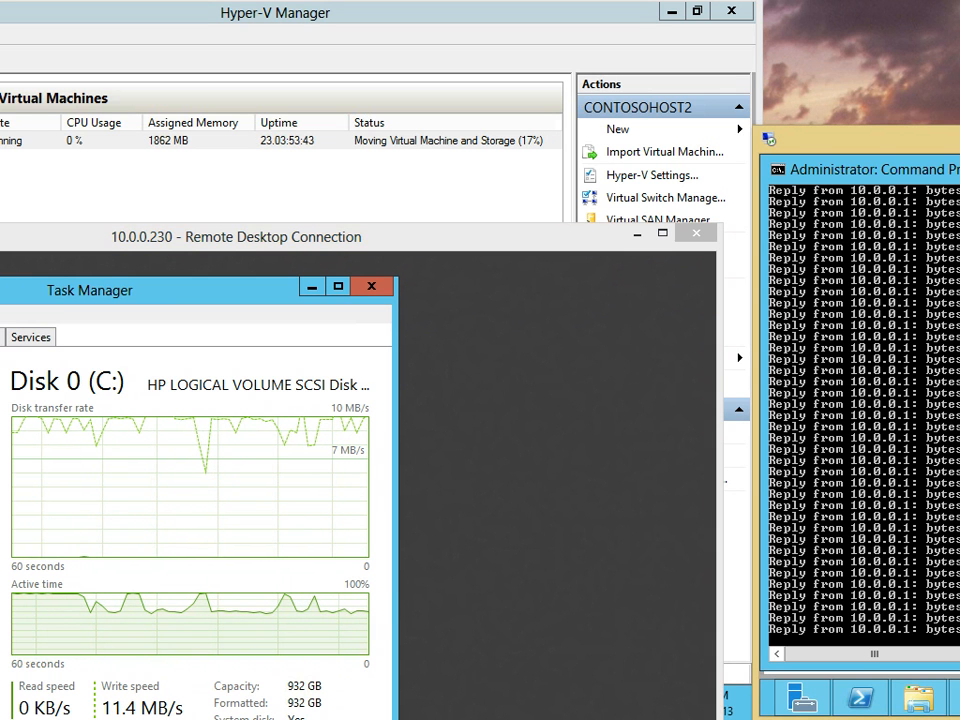
{"action": "key", "text": "ctrl+c"}
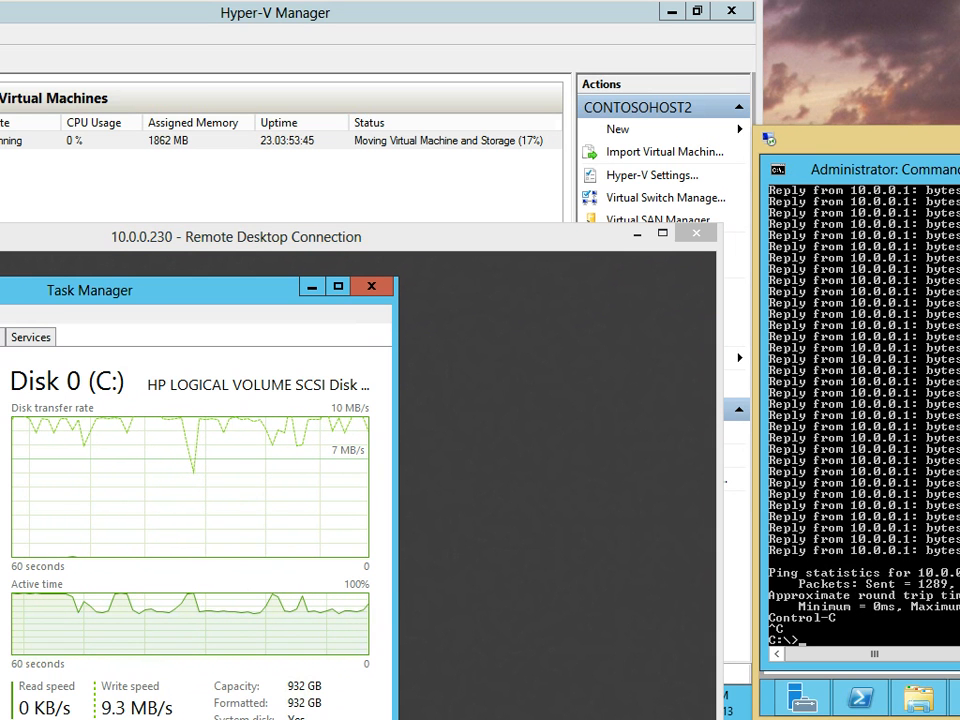
{"action": "left_click_drag", "start_coordinate": [874, 654], "coordinate": [928, 654]}
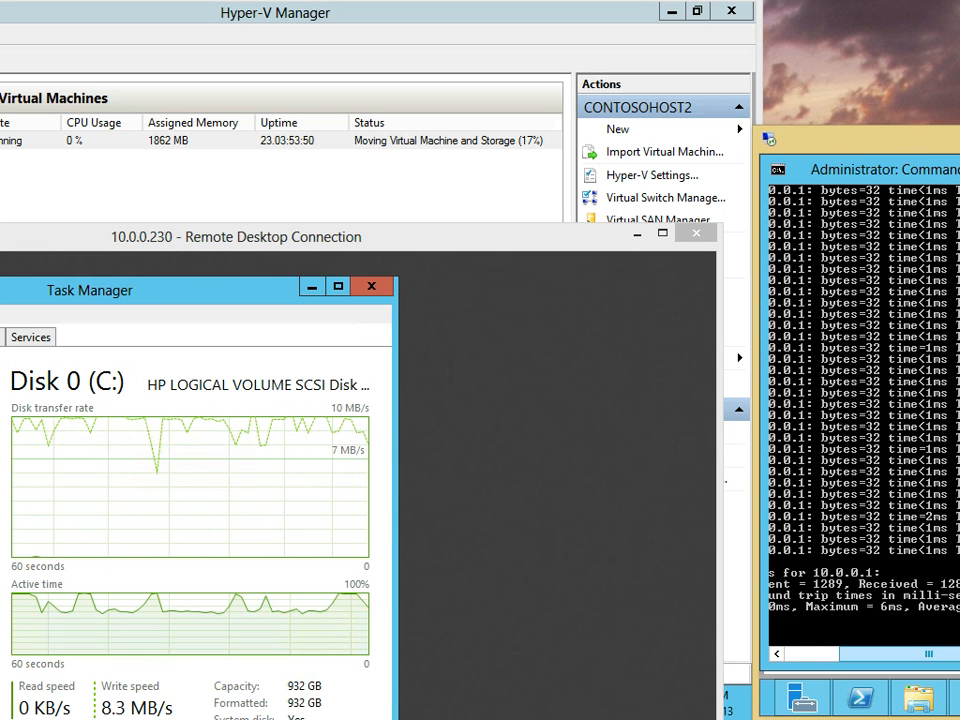
{"action": "left_click_drag", "start_coordinate": [928, 654], "coordinate": [874, 654]}
{"action": "key", "text": "Up"}
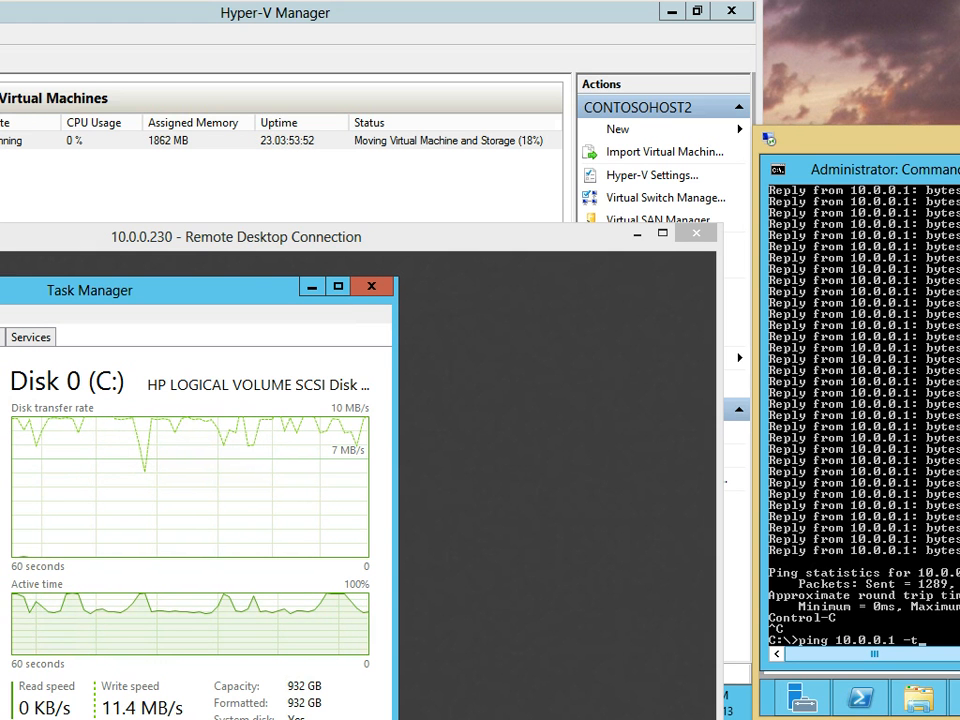
{"action": "key", "text": "Return"}
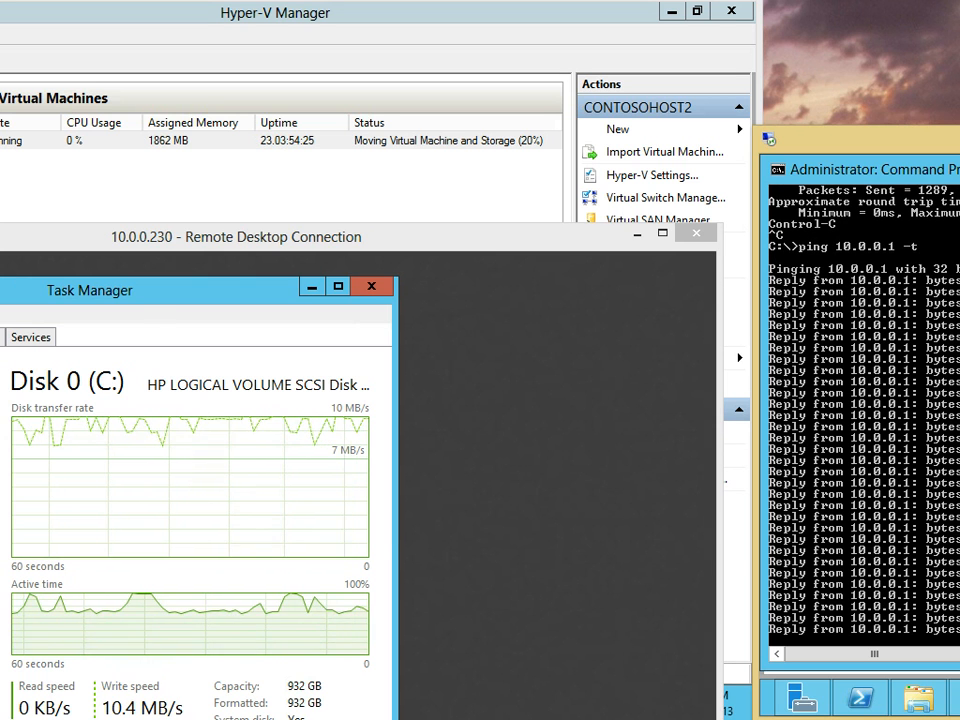
{"action": "key", "text": "alt+Tab"}
Start a new virtual hard disk, compare VHD and VHDX formats, keep VHDX, and close the wizard
{"action": "left_click", "coordinate": [618, 129]}
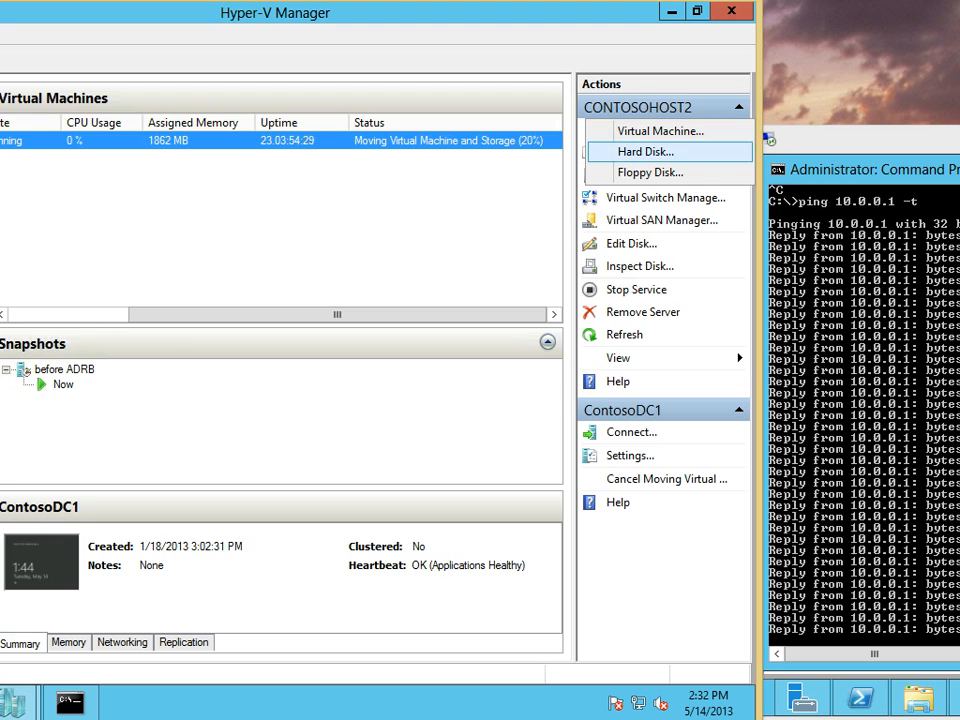
{"action": "left_click", "coordinate": [645, 151]}
{"action": "left_click_drag", "start_coordinate": [420, 105], "coordinate": [394, 181]}
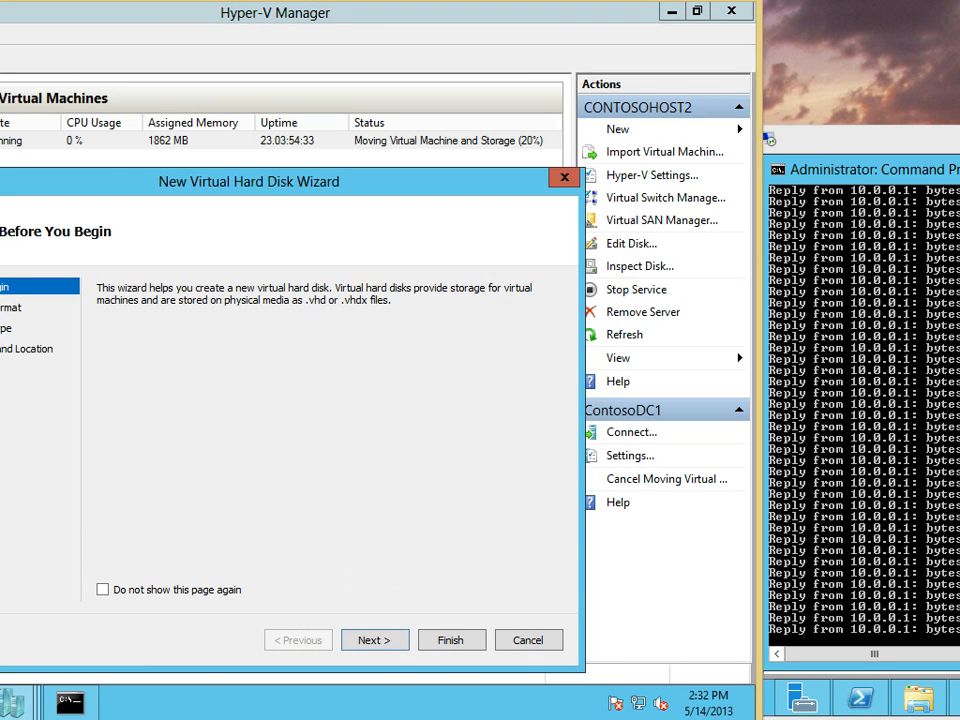
{"action": "left_click", "coordinate": [374, 640]}
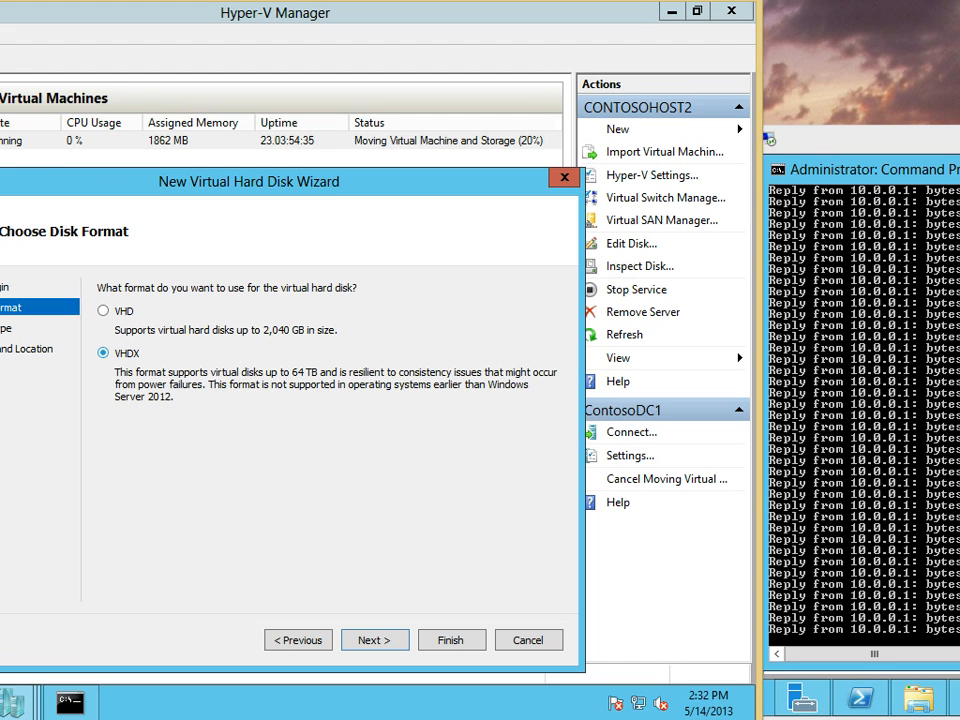
{"action": "left_click", "coordinate": [104, 311]}
{"action": "left_click", "coordinate": [104, 353]}
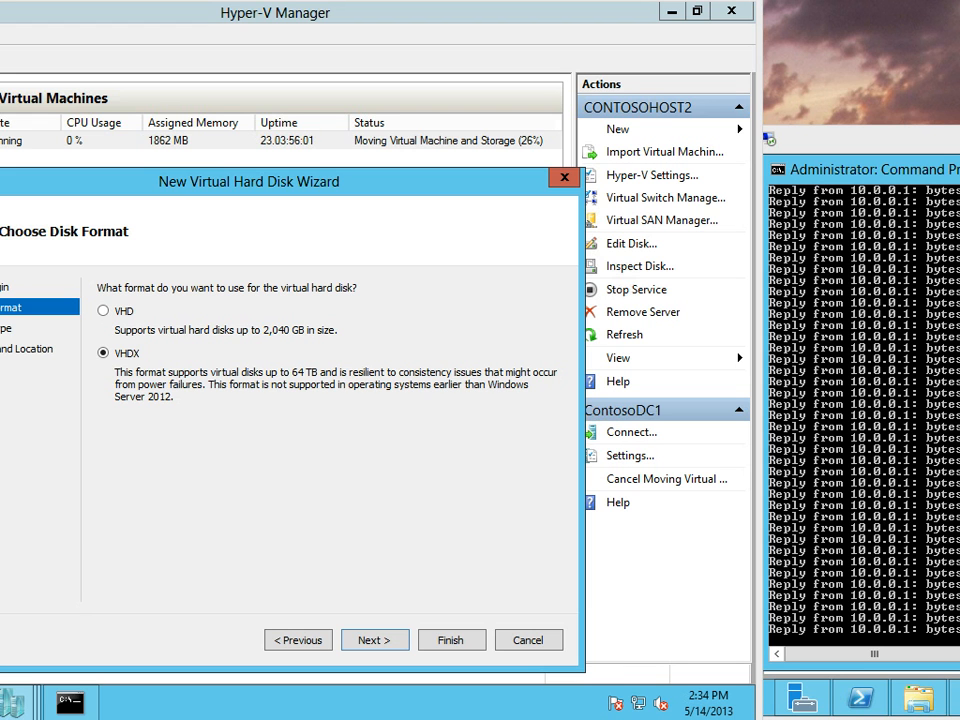
{"action": "key", "text": "Escape"}
Inspect the differencing virtual hard disk attached to ContosoMS1's hard drive in its settings
{"action": "left_click", "coordinate": [280, 158]}
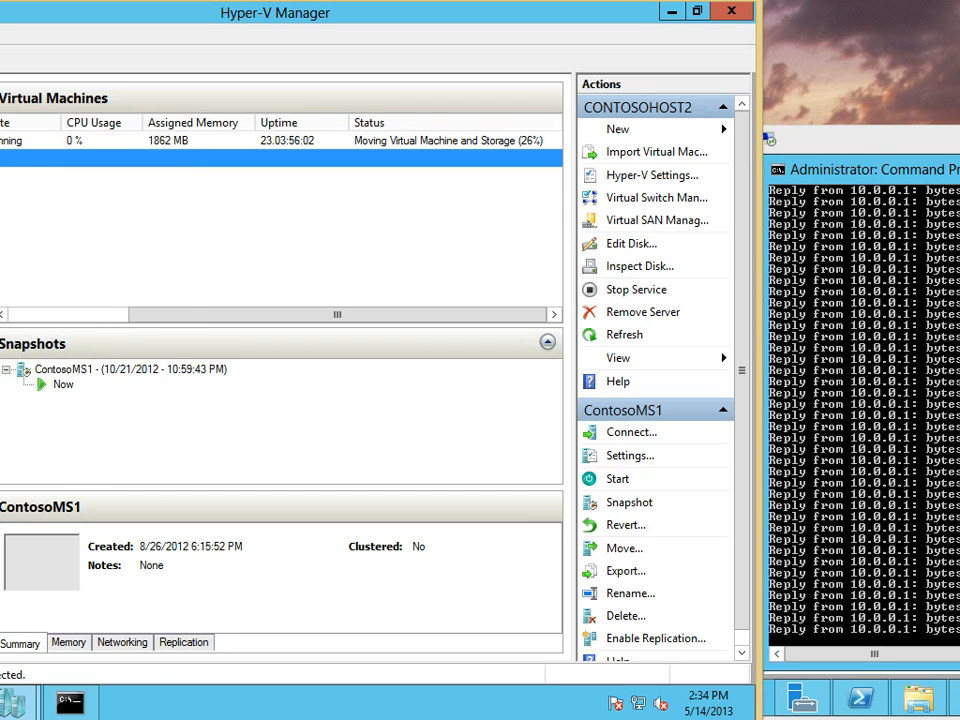
{"action": "right_click", "coordinate": [9, 158]}
{"action": "left_click_drag", "start_coordinate": [337, 314], "coordinate": [217, 314]}
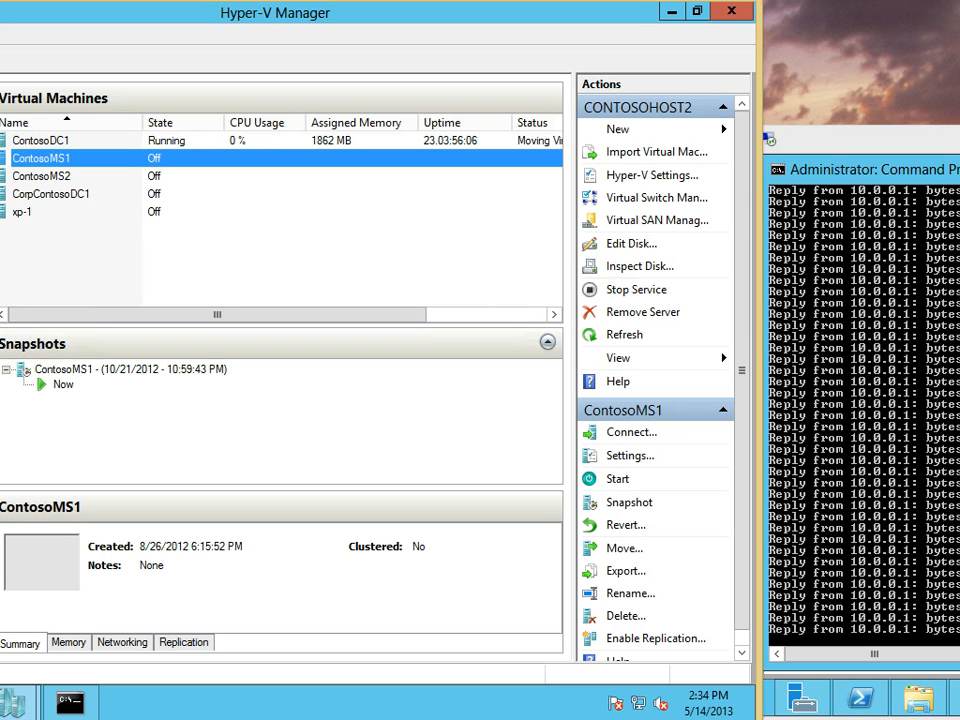
{"action": "left_click", "coordinate": [230, 257]}
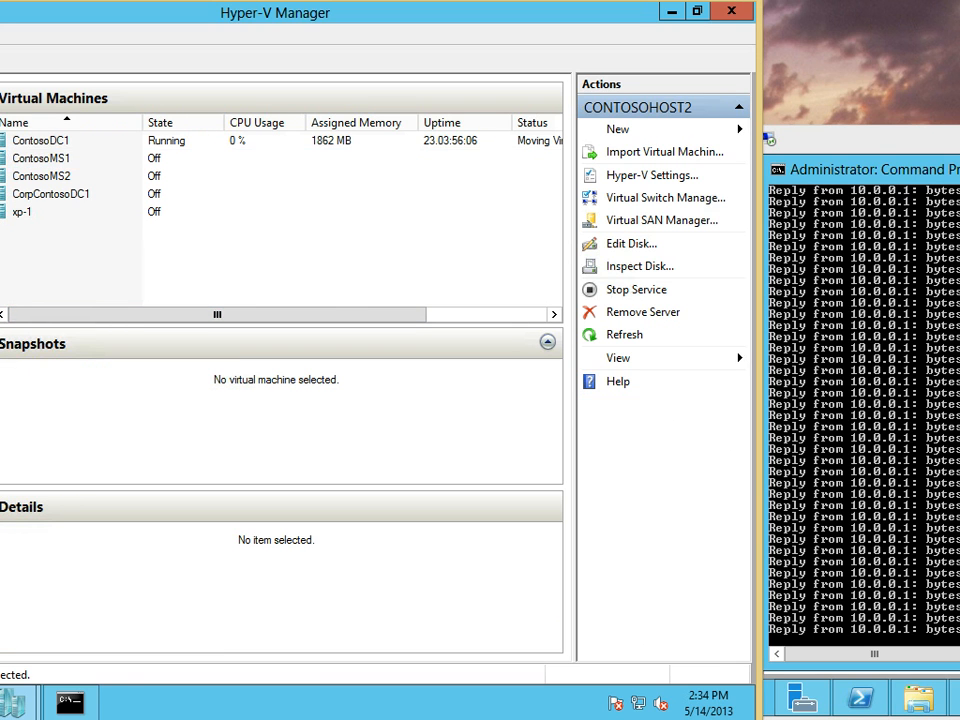
{"action": "left_click_drag", "start_coordinate": [217, 314], "coordinate": [337, 314]}
{"action": "right_click", "coordinate": [4, 158]}
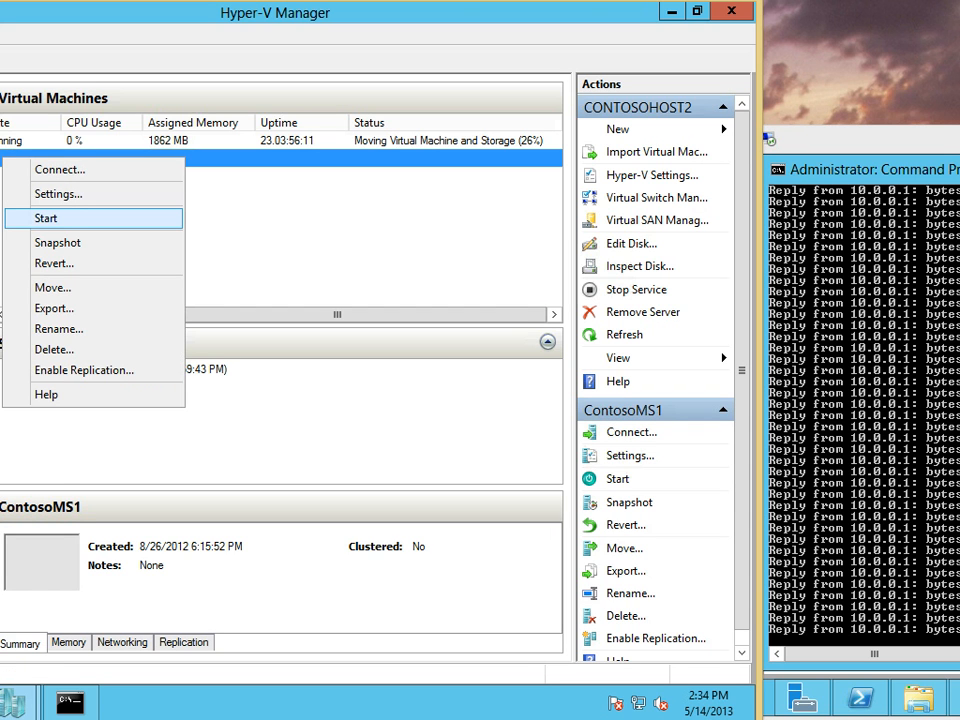
{"action": "left_click", "coordinate": [58, 194]}
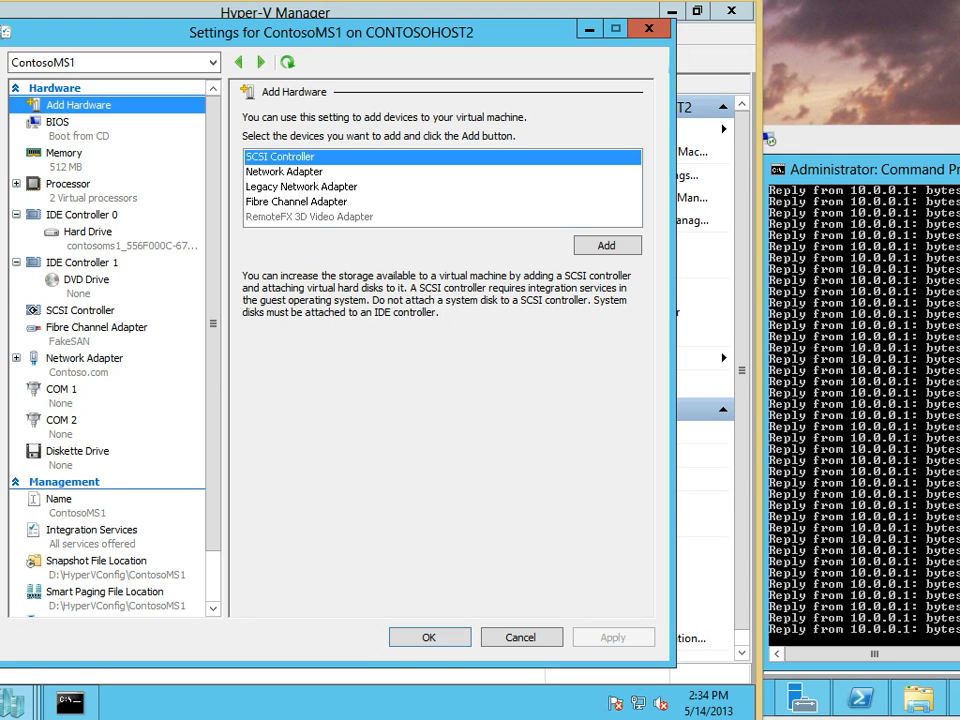
{"action": "left_click_drag", "start_coordinate": [407, 30], "coordinate": [407, 272]}
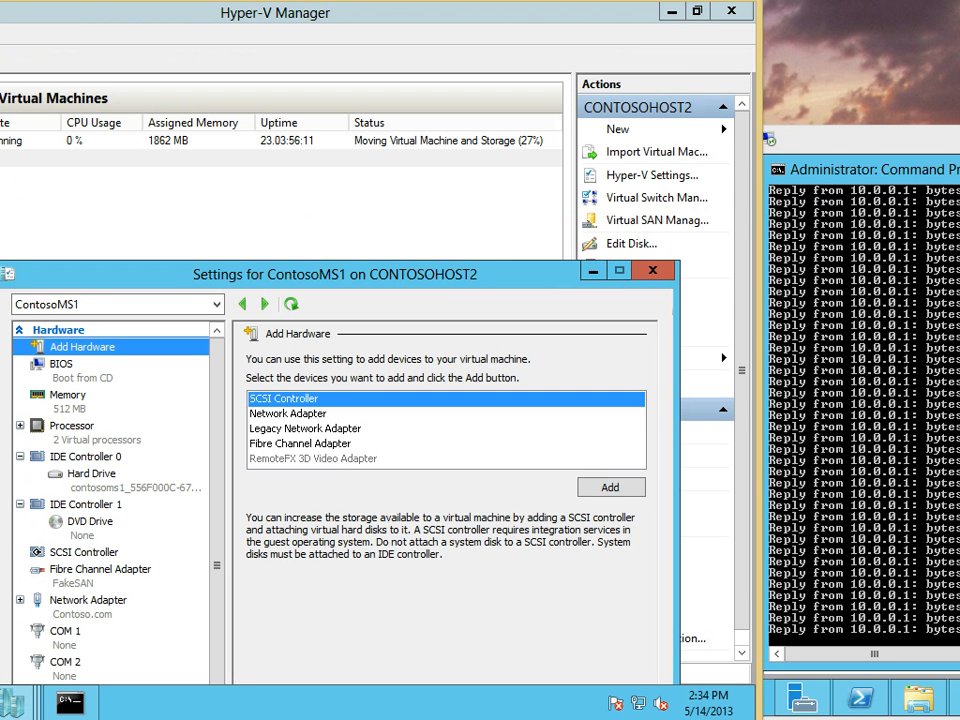
{"action": "left_click", "coordinate": [92, 474]}
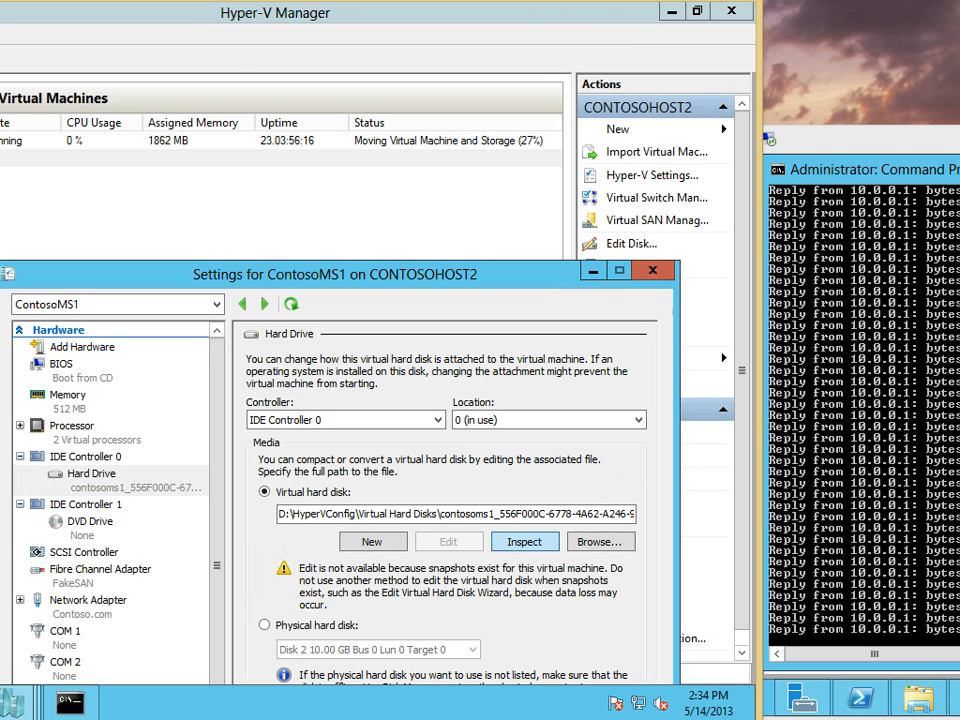
{"action": "left_click", "coordinate": [524, 541]}
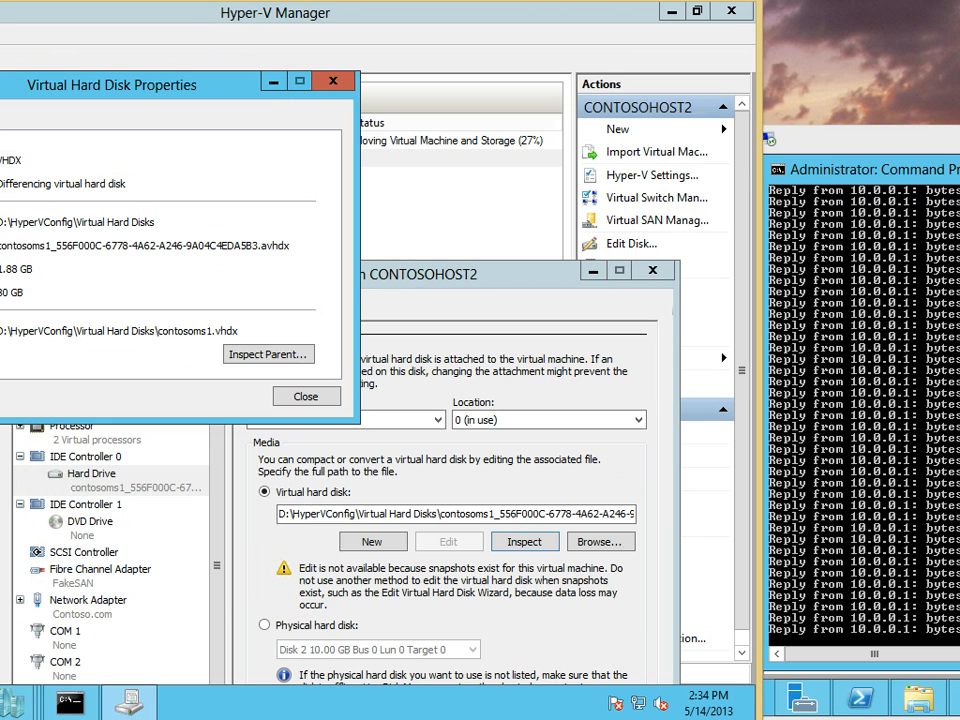
{"action": "left_click", "coordinate": [333, 81]}
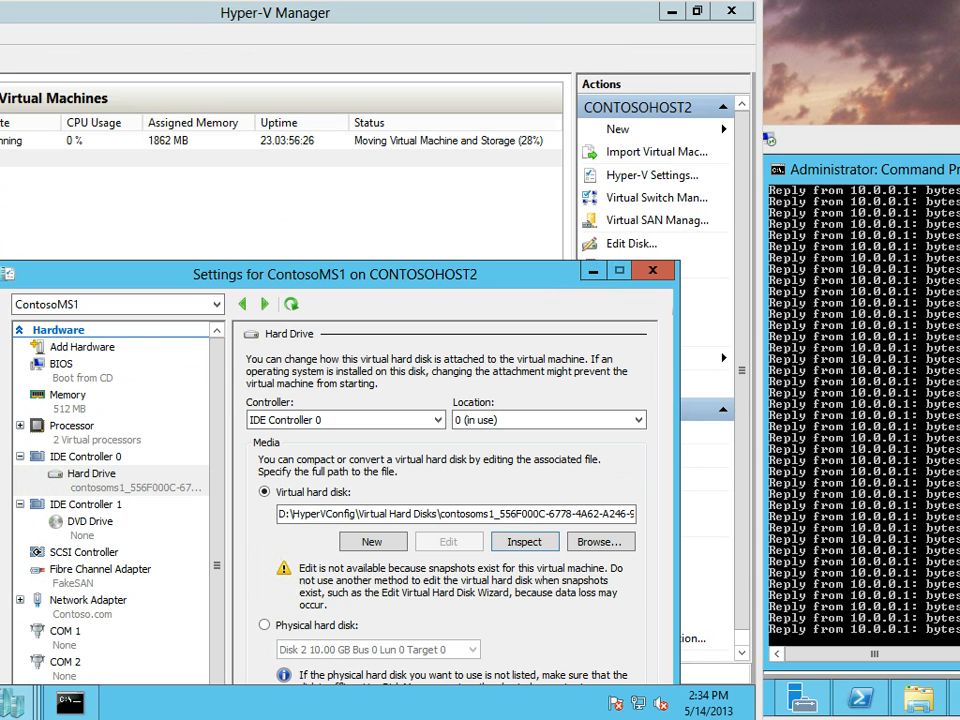
{"action": "left_click", "coordinate": [653, 270]}
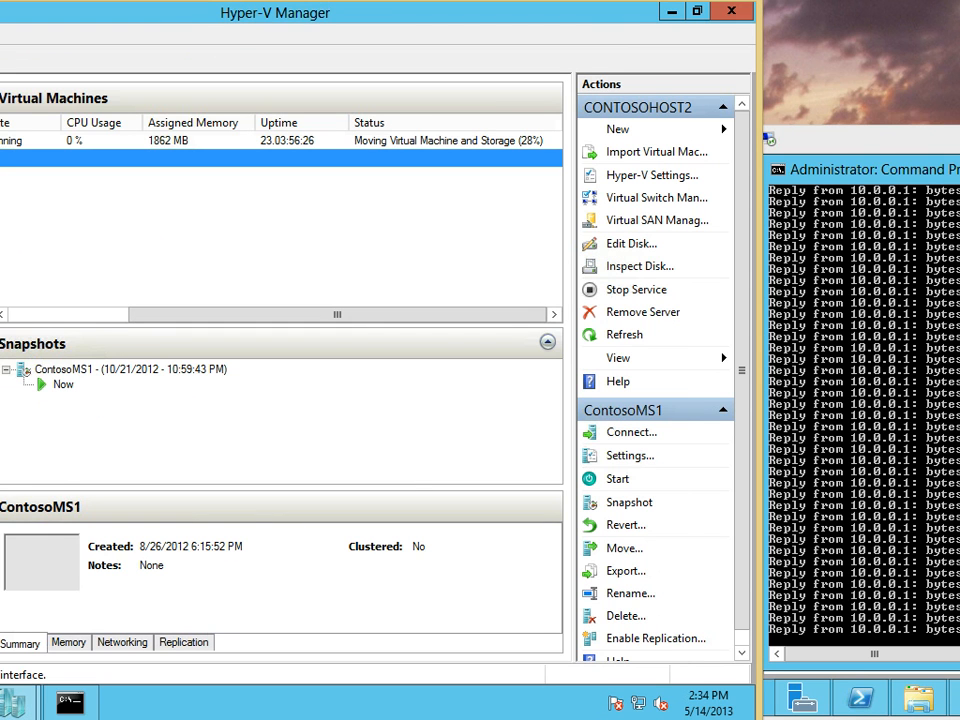
Glance at the host's Hyper-V Settings default disk folder, then launch the Edit Disk wizard
{"action": "left_click", "coordinate": [652, 175]}
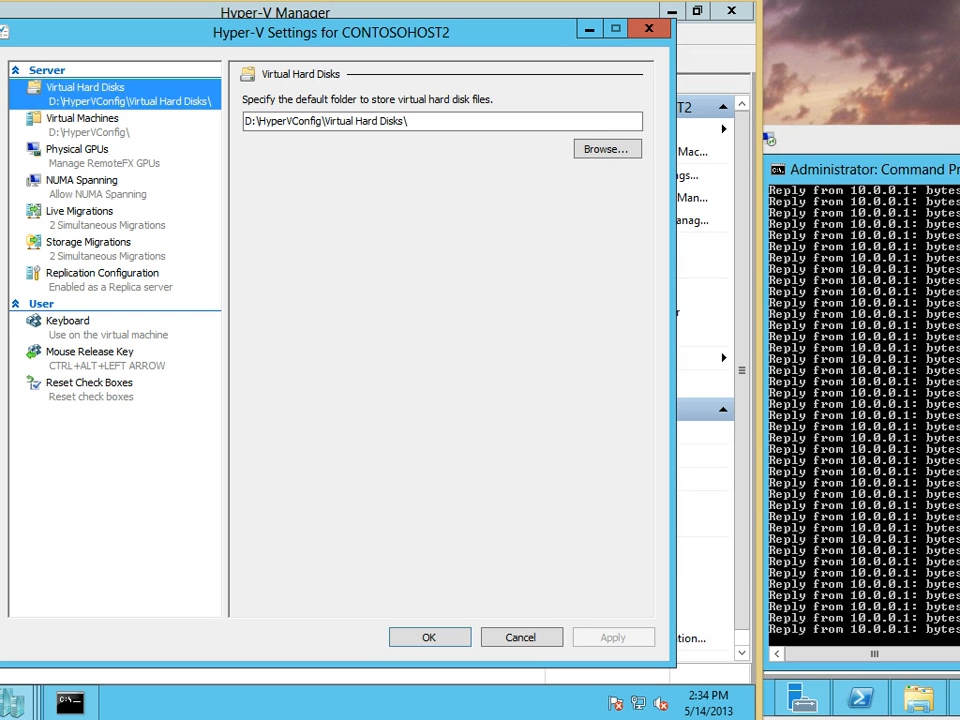
{"action": "left_click", "coordinate": [660, 28]}
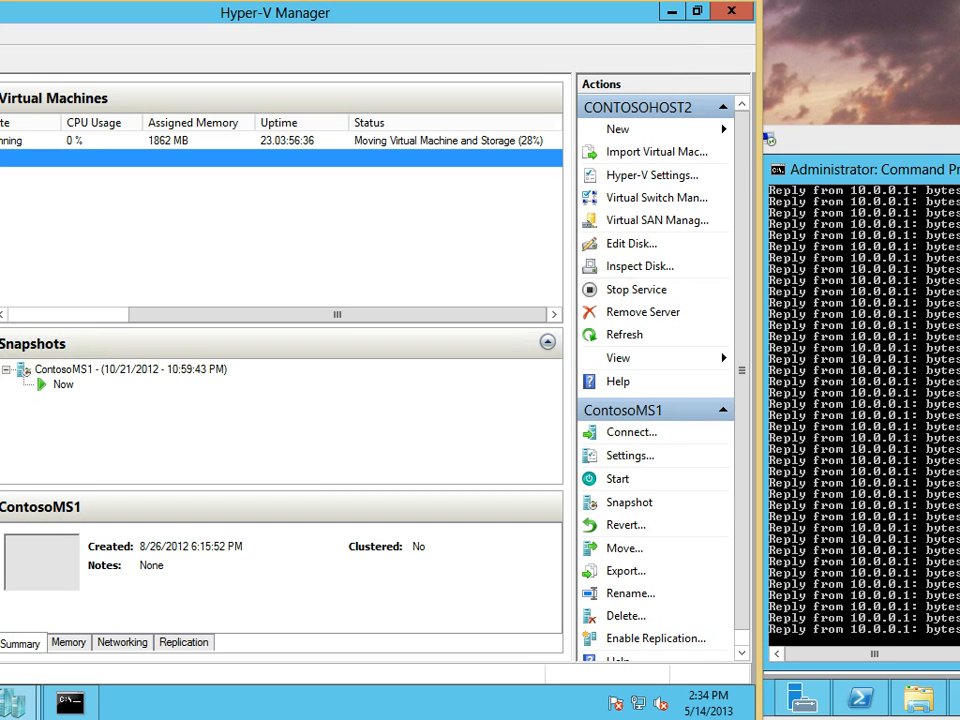
{"action": "left_click", "coordinate": [632, 244]}
Pick contosoms1.vhdx in the Edit Disk wizard, select Convert, then cancel without changes
{"action": "left_click_drag", "start_coordinate": [275, 104], "coordinate": [298, 213]}
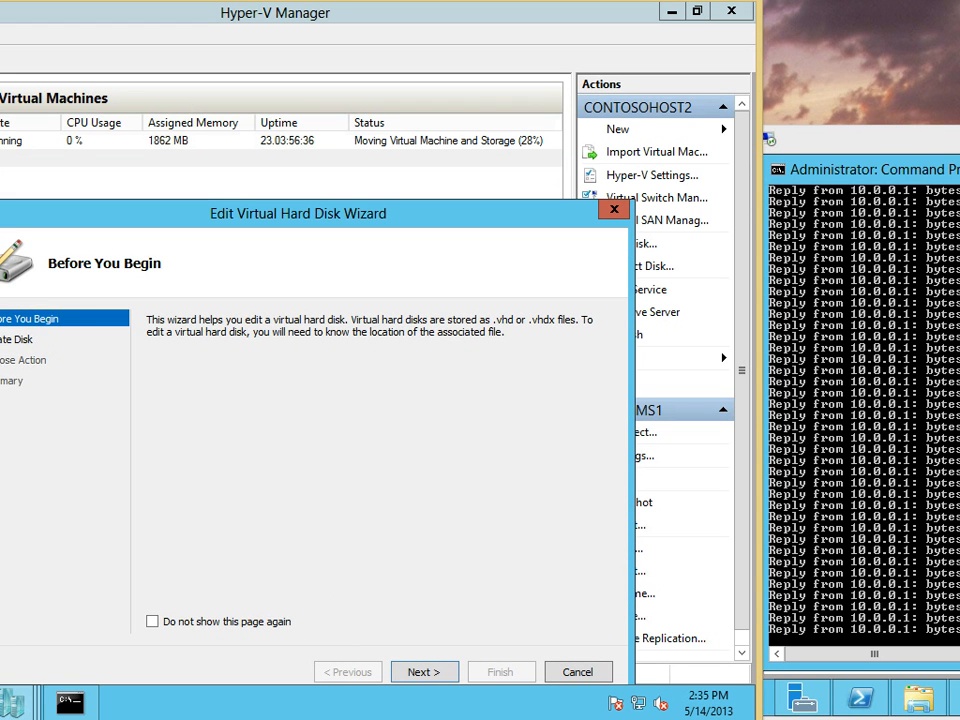
{"action": "key", "text": "Return"}
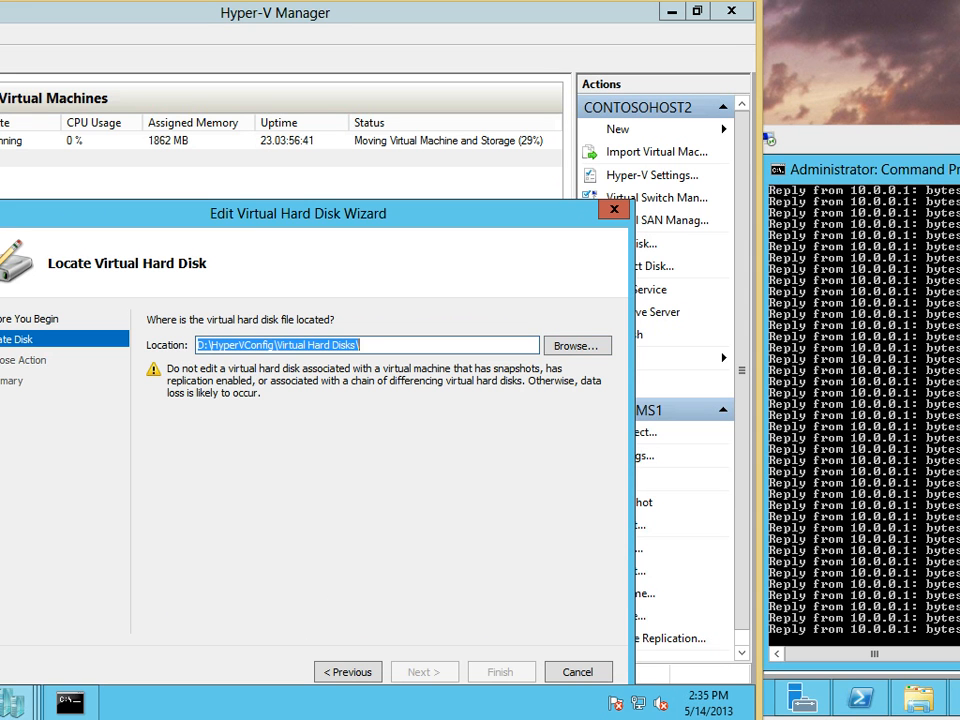
{"action": "left_click", "coordinate": [577, 346]}
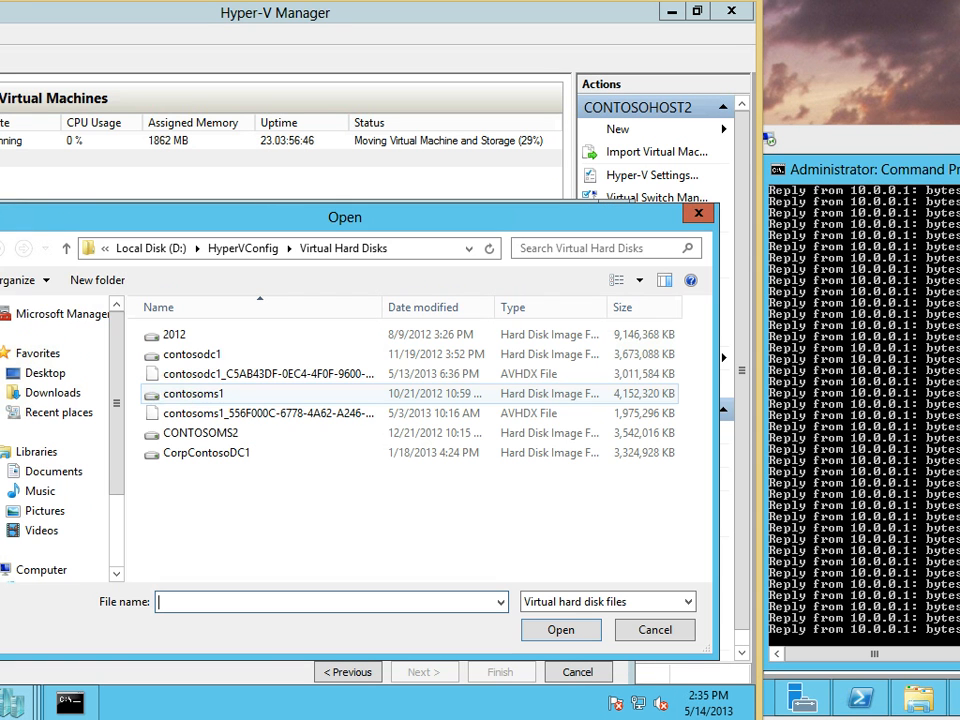
{"action": "double_click", "coordinate": [193, 393]}
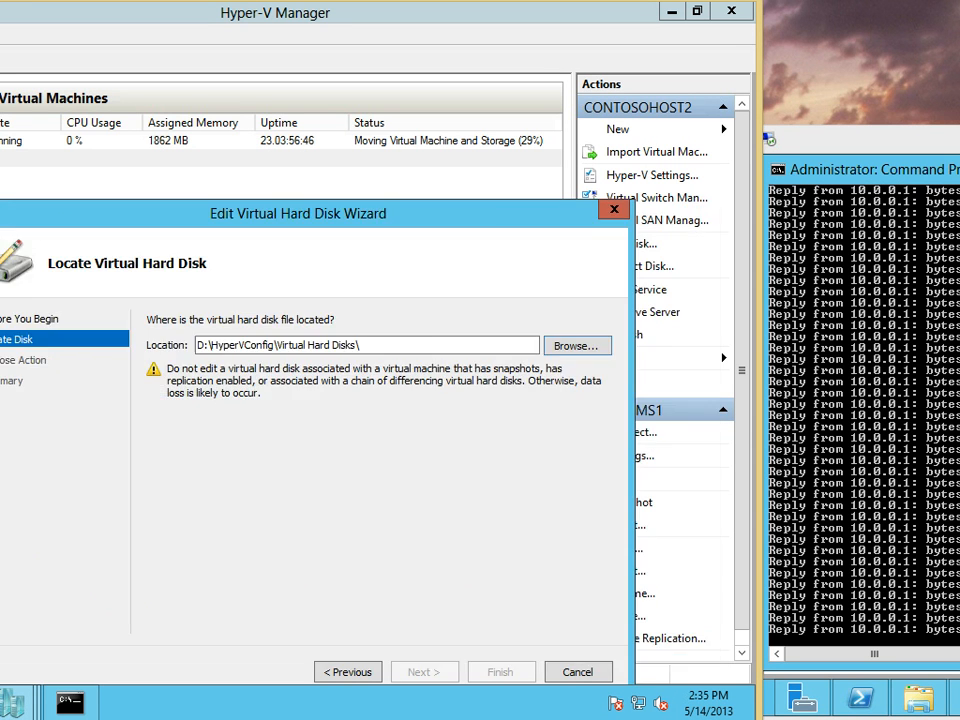
{"action": "key", "text": "Return"}
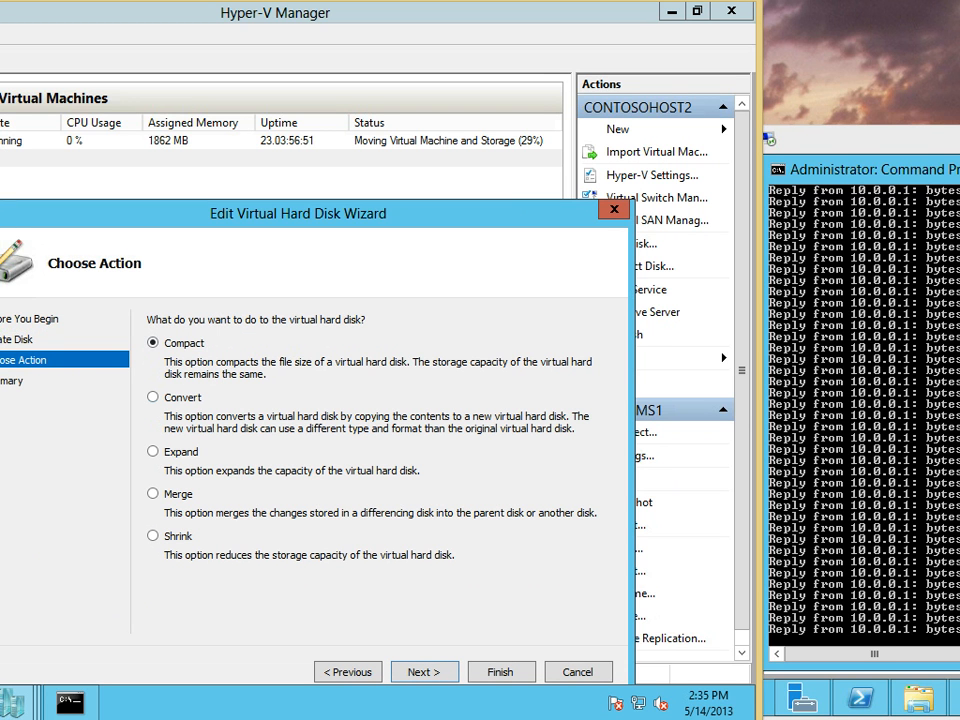
{"action": "left_click", "coordinate": [153, 397]}
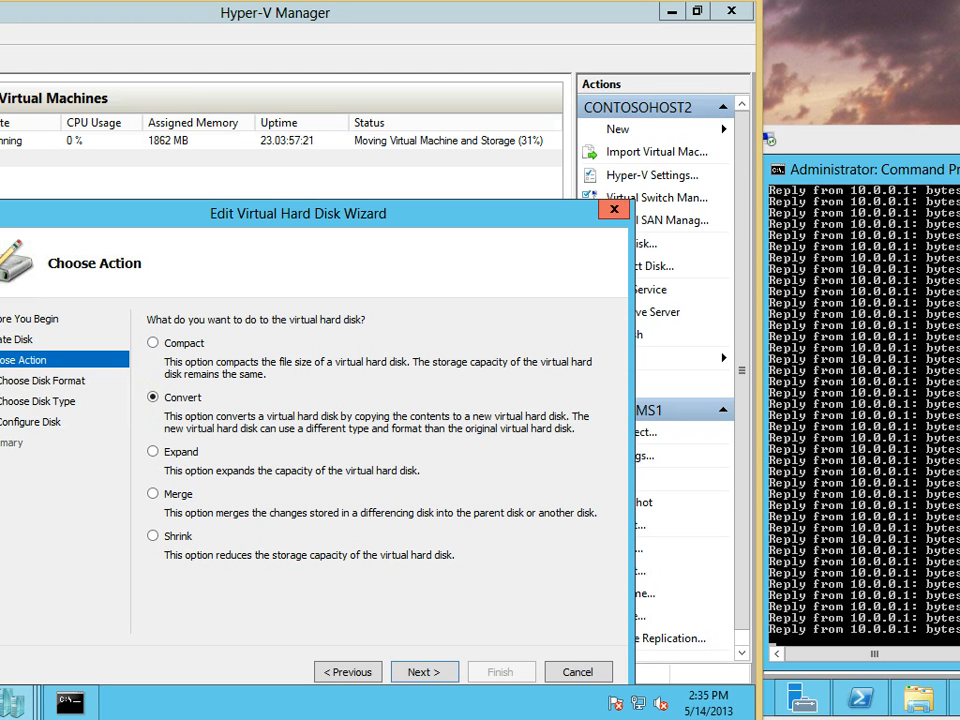
{"action": "key", "text": "Escape"}
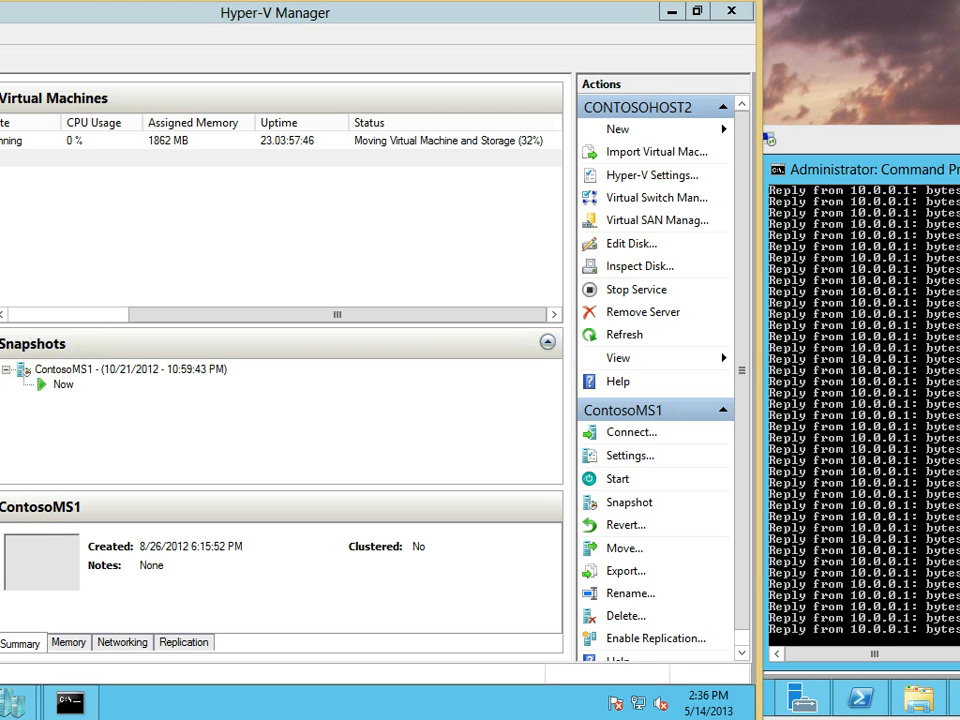
Launch Windows Server Backup by searching 'back' and size its window over the VM list
{"action": "left_click_drag", "start_coordinate": [890, 139], "coordinate": [951, 139]}
{"action": "left_click_drag", "start_coordinate": [600, 0], "coordinate": [657, 2]}
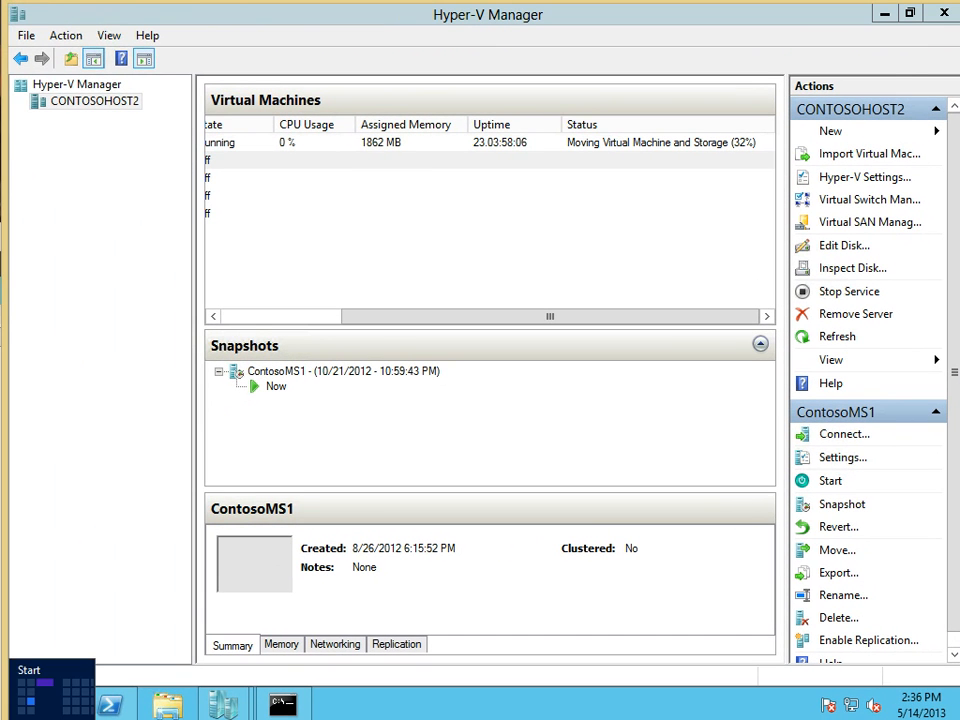
{"action": "left_click", "coordinate": [28, 702]}
{"action": "type", "text": "back"}
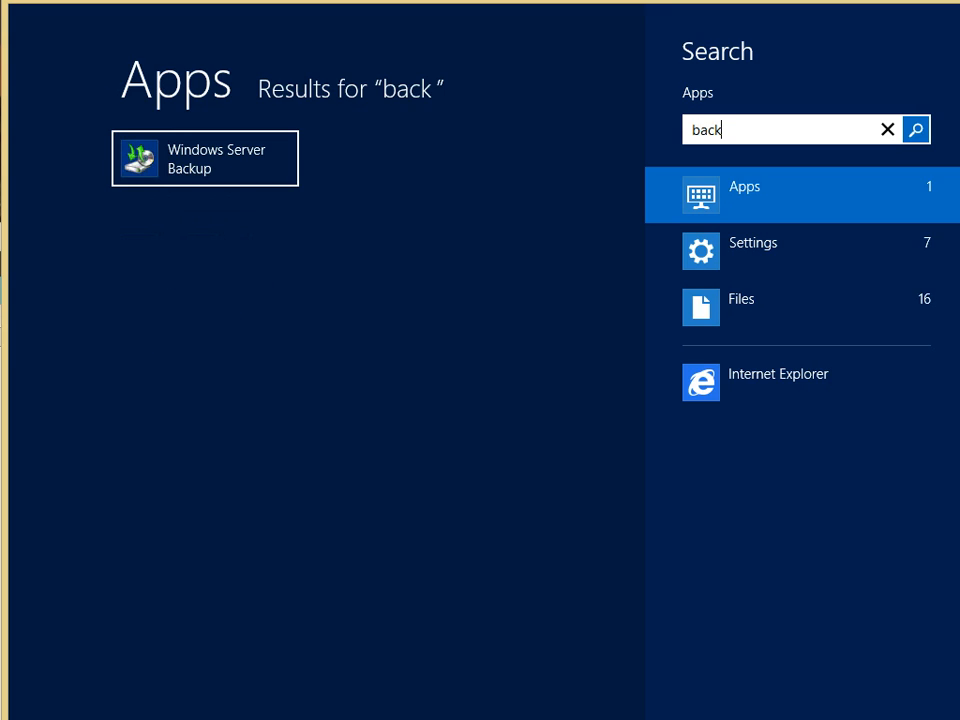
{"action": "key", "text": "Return"}
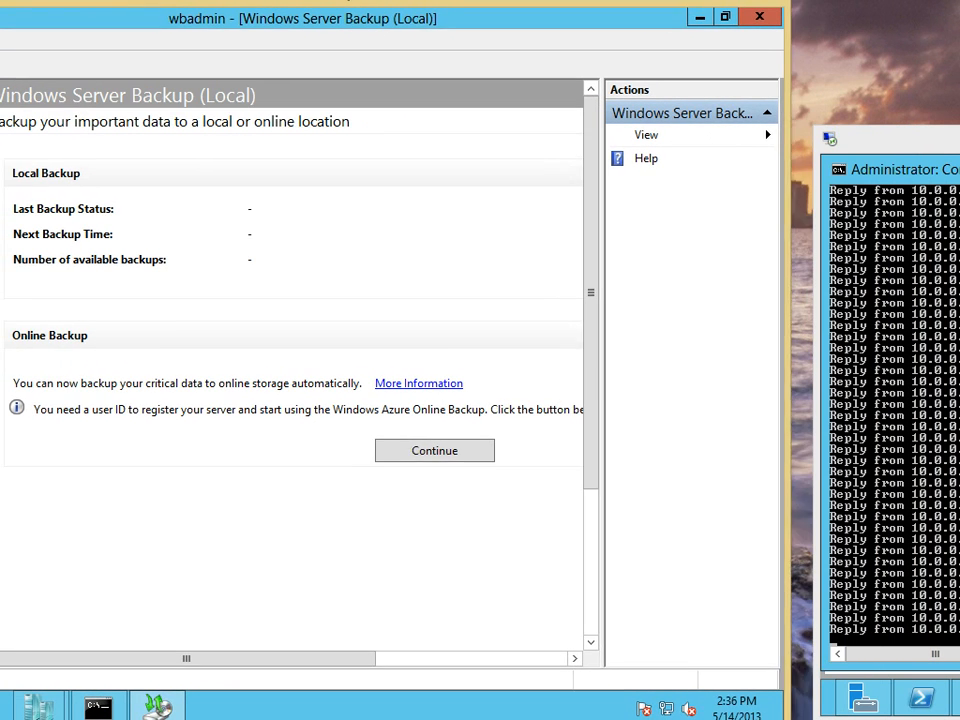
{"action": "left_click_drag", "start_coordinate": [348, 2], "coordinate": [373, 0]}
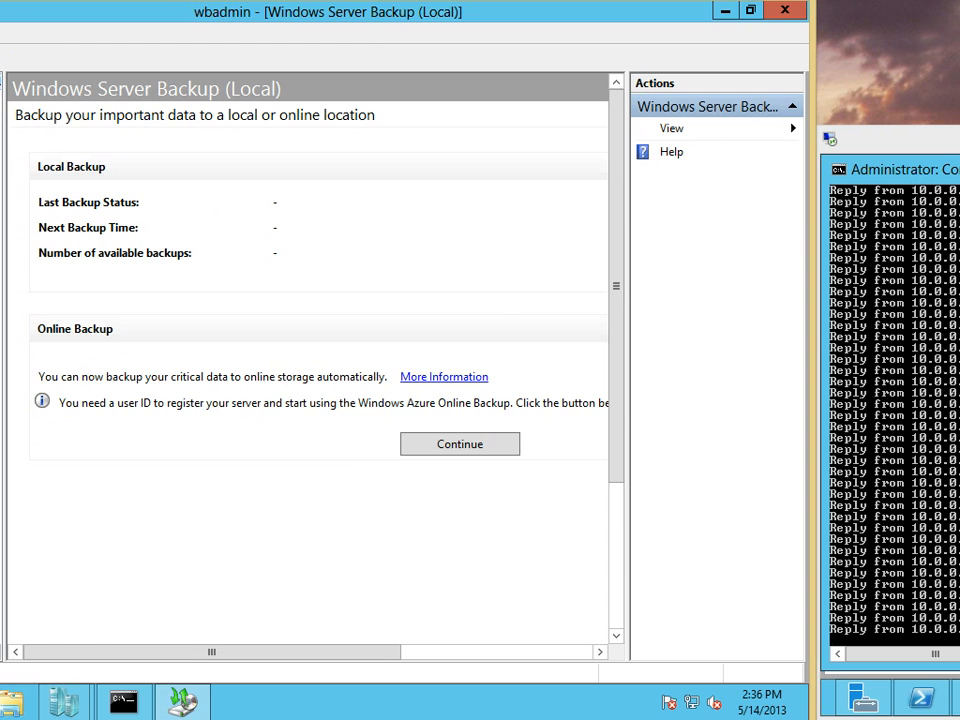
{"action": "double_click", "coordinate": [373, 11]}
{"action": "left_click_drag", "start_coordinate": [373, 138], "coordinate": [355, 174]}
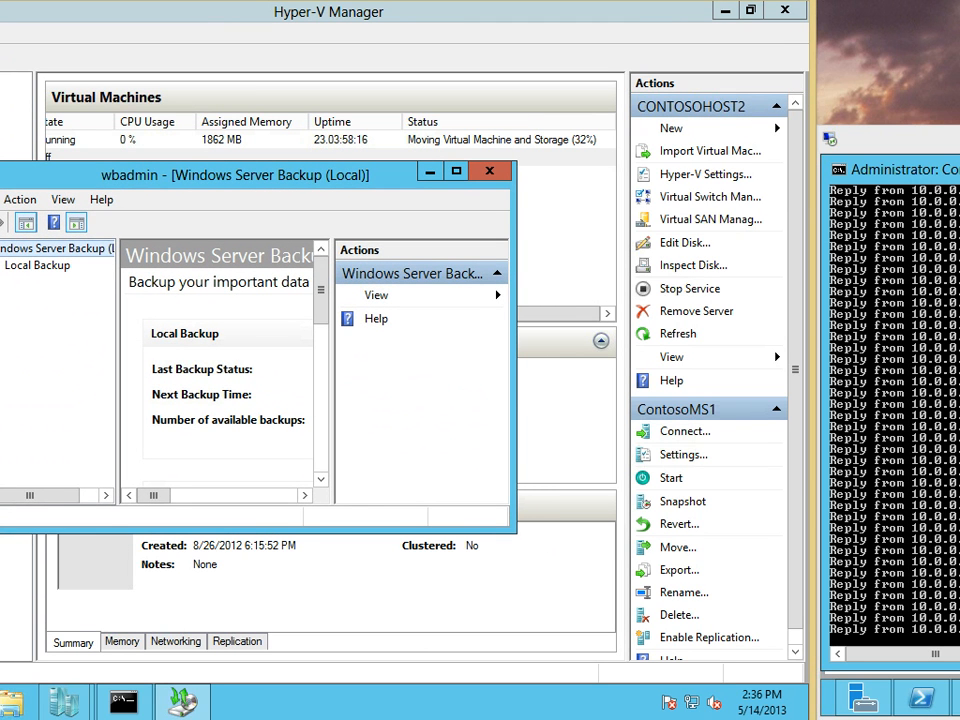
{"action": "left_click_drag", "start_coordinate": [515, 532], "coordinate": [750, 682]}
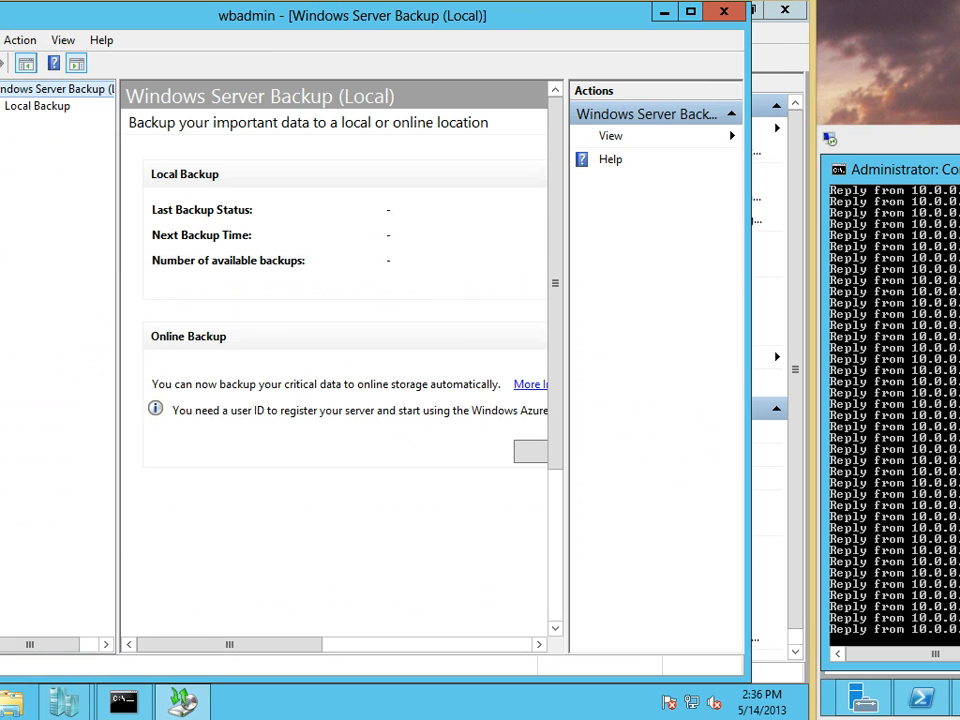
{"action": "left_click_drag", "start_coordinate": [355, 16], "coordinate": [276, 195]}
{"action": "left_click_drag", "start_coordinate": [555, 551], "coordinate": [760, 665]}
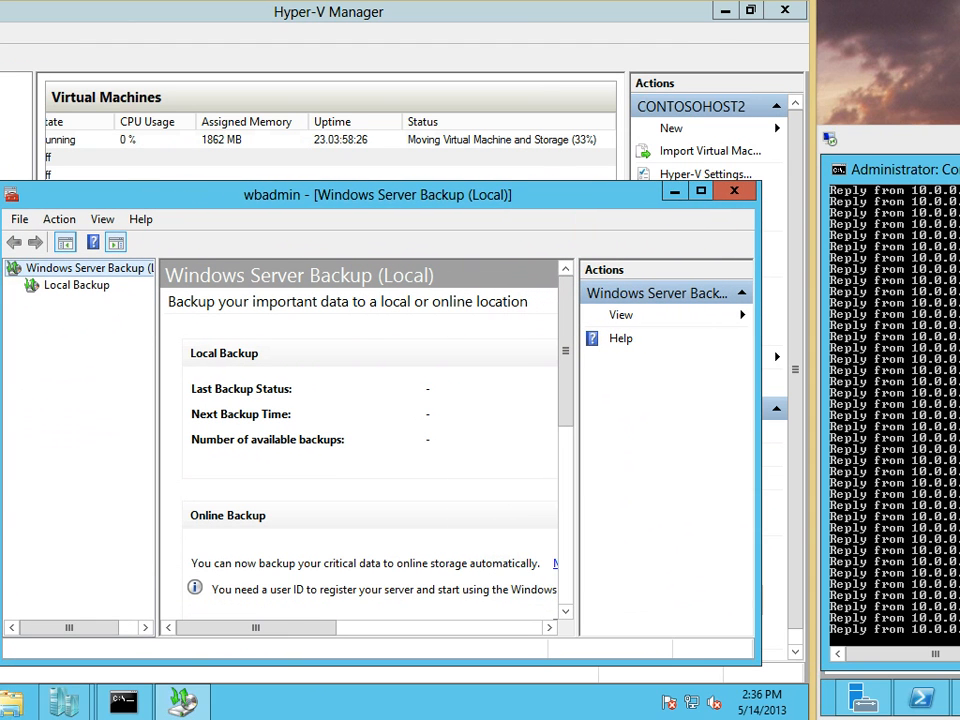
Show the Local Backup page, which reports no backup configured for this computer
{"action": "left_click", "coordinate": [76, 285]}
{"action": "right_click", "coordinate": [68, 283]}
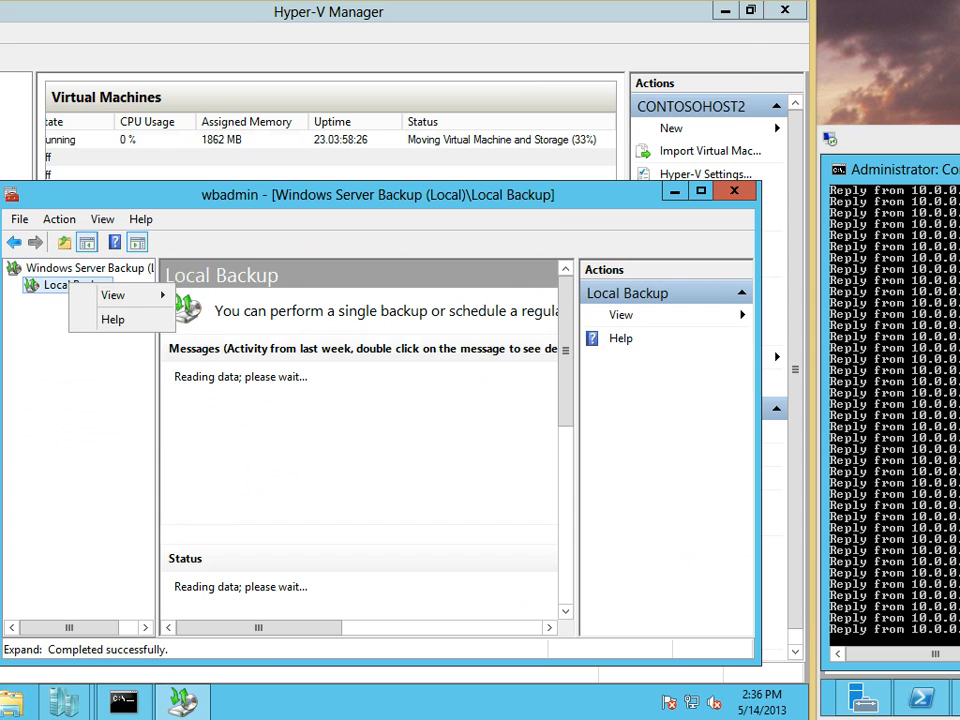
{"action": "key", "text": "Escape"}
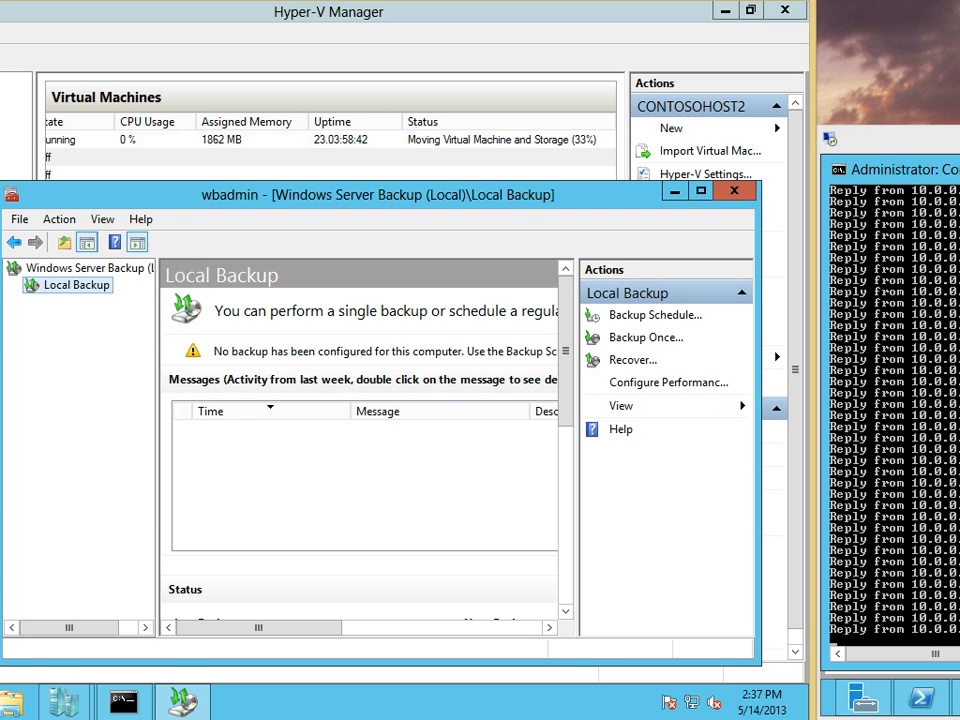
{"action": "mouse_move", "coordinate": [259, 628]}
{"action": "left_mouse_down"}
{"action": "mouse_move", "coordinate": [459, 628]}
{"action": "mouse_move", "coordinate": [258, 628]}
{"action": "left_mouse_up"}
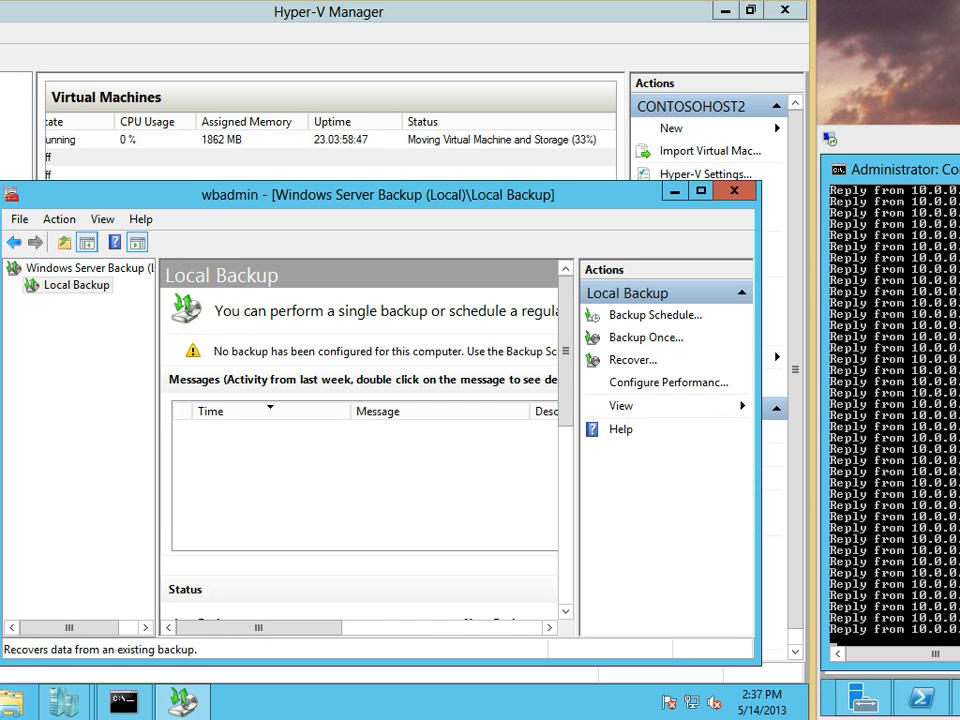
{"action": "left_click", "coordinate": [645, 337]}
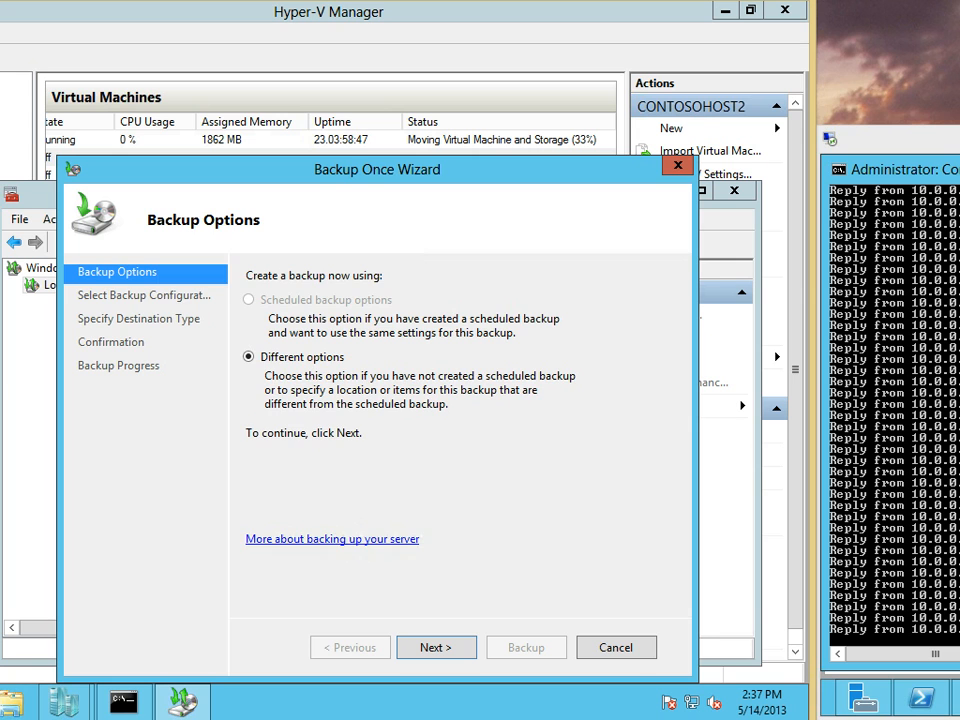
{"action": "left_click", "coordinate": [436, 647]}
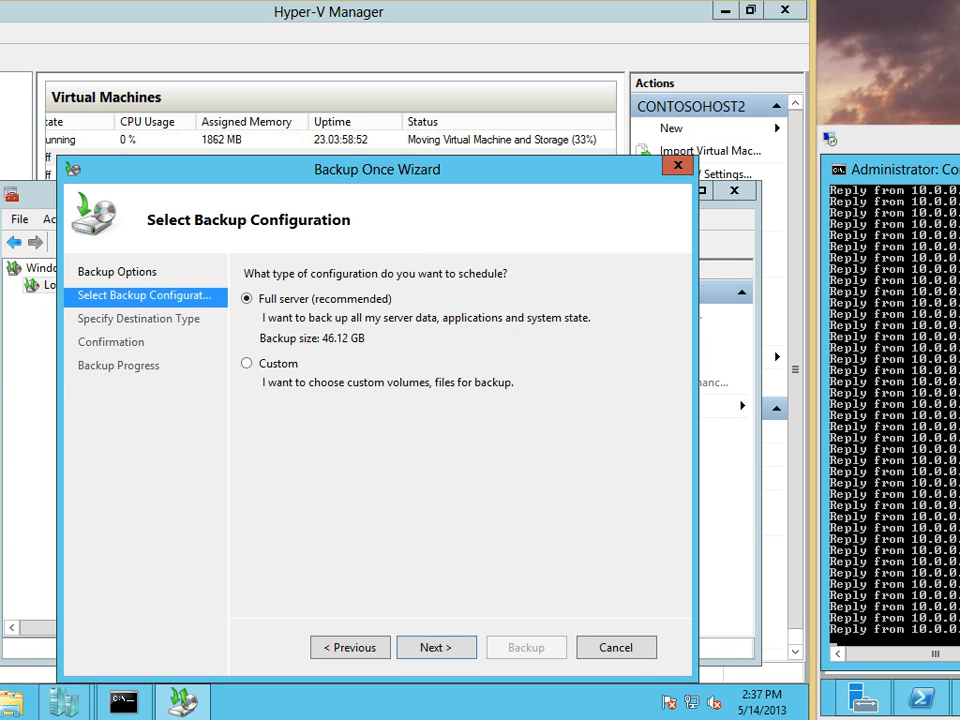
{"action": "left_click", "coordinate": [247, 363]}
{"action": "left_click", "coordinate": [436, 647]}
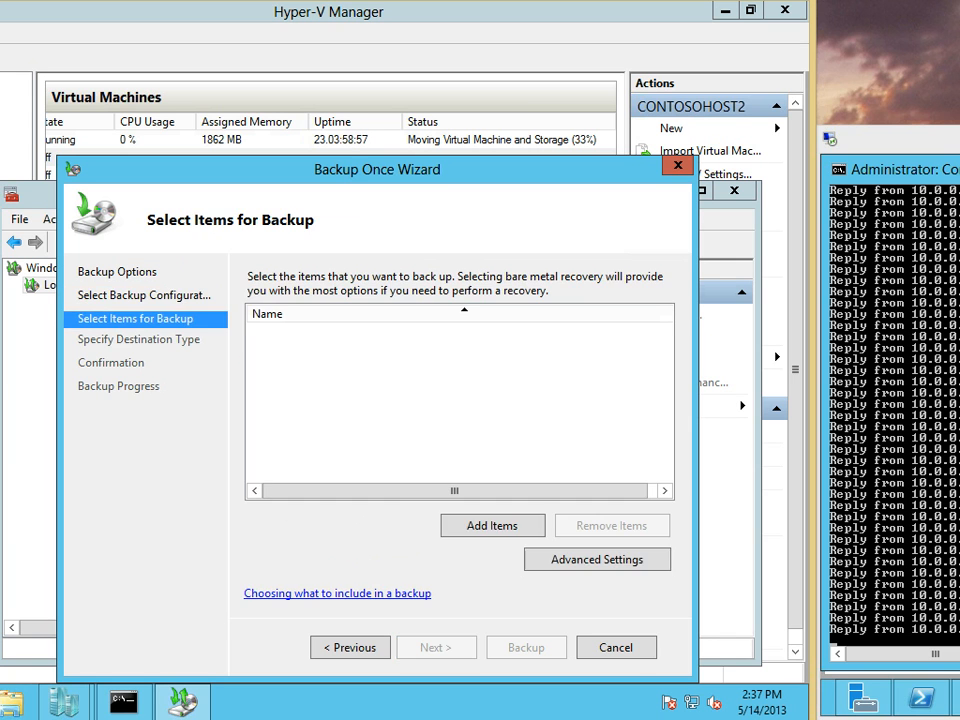
{"action": "left_click", "coordinate": [492, 525]}
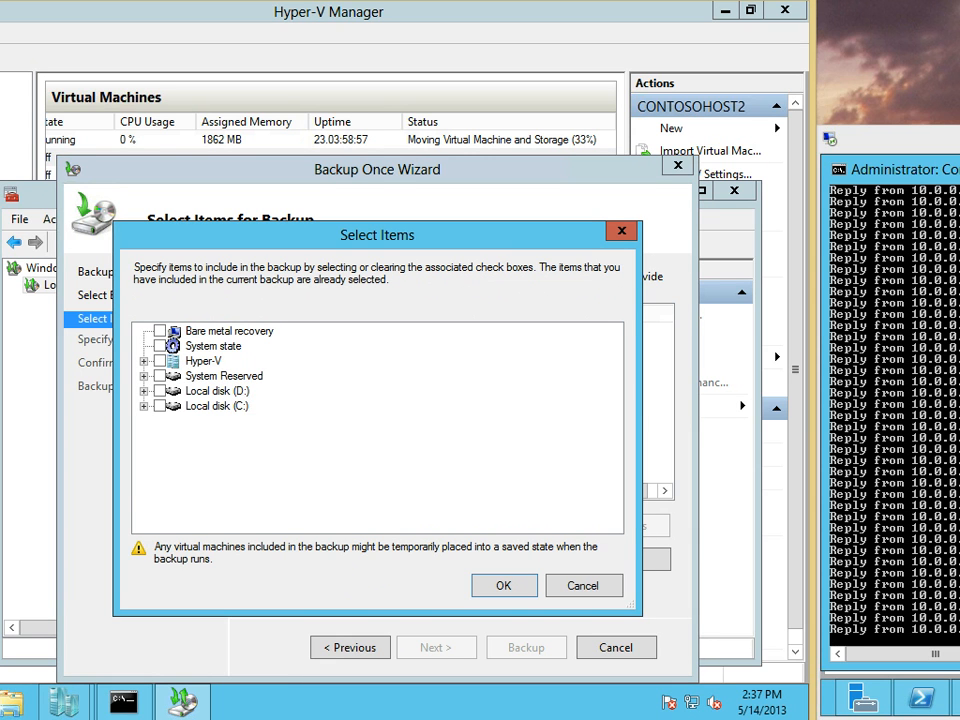
{"action": "left_click", "coordinate": [143, 361]}
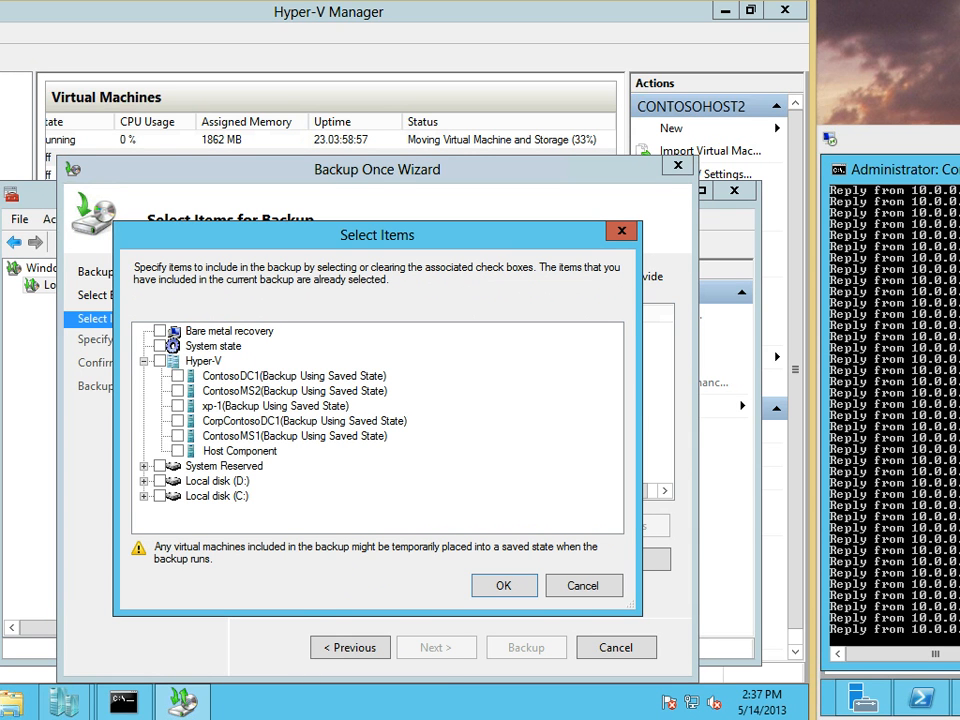
{"action": "left_click", "coordinate": [178, 406]}
{"action": "left_click", "coordinate": [178, 451]}
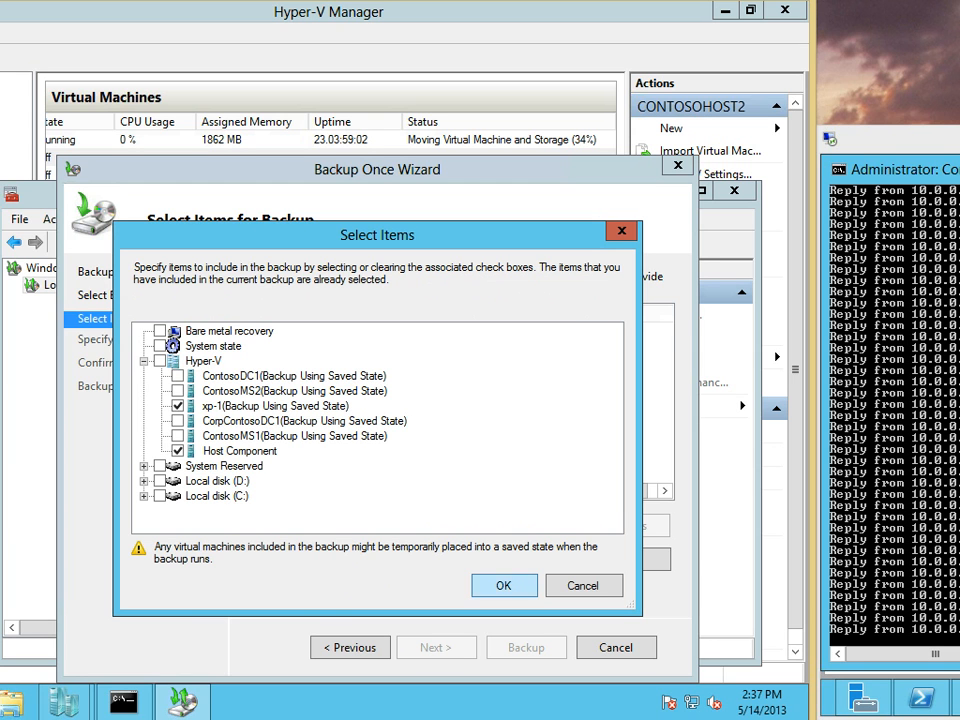
{"action": "key", "text": "Return"}
{"action": "key", "text": "Return"}
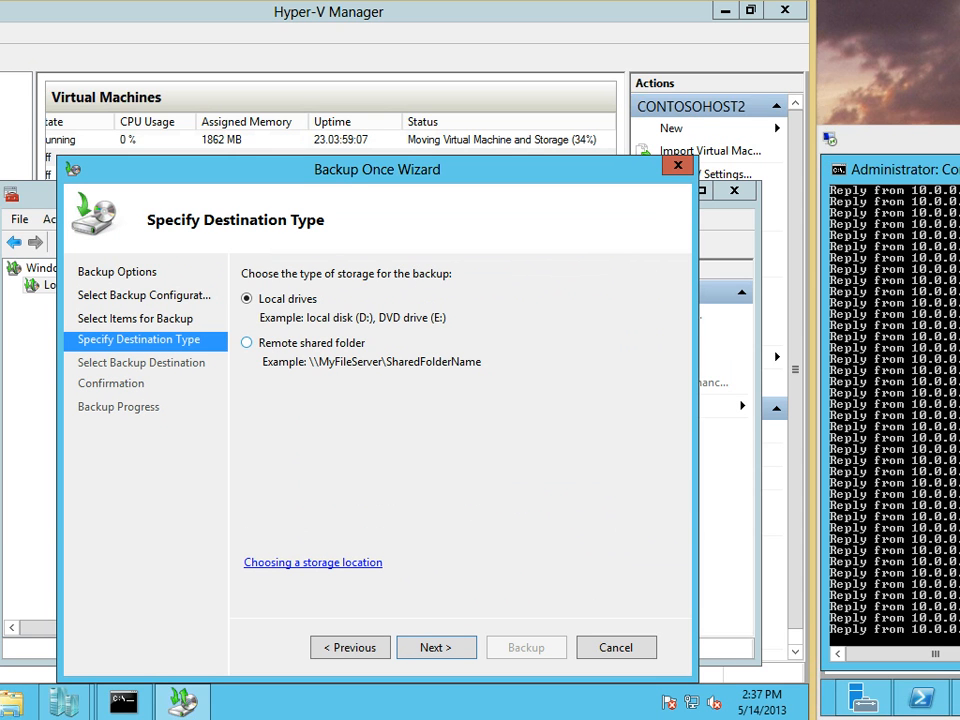
{"action": "key", "text": "Down"}
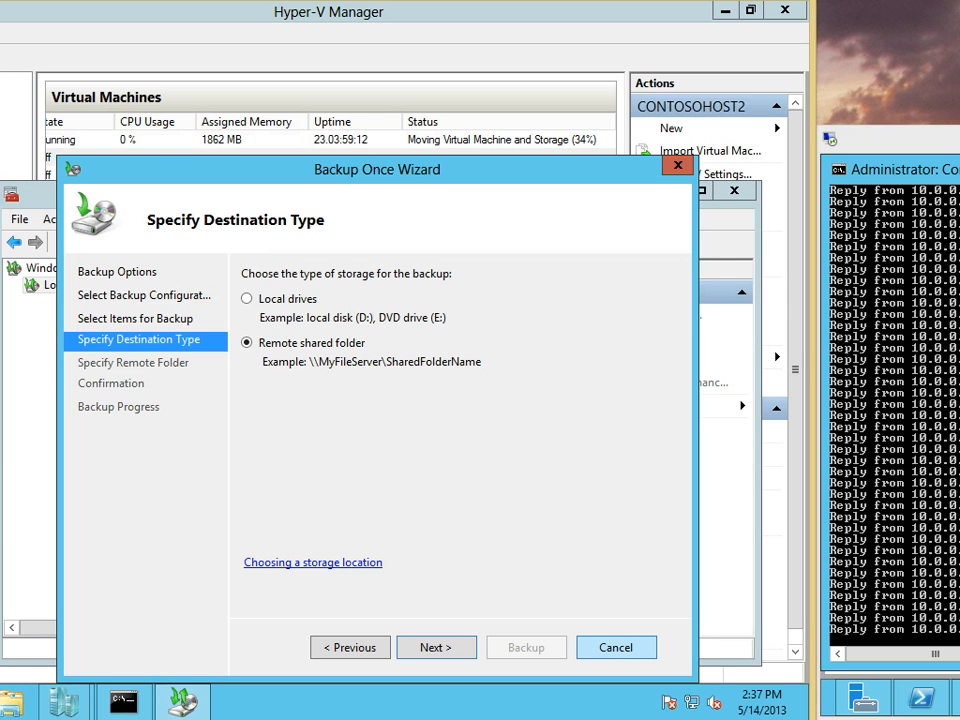
{"action": "left_click", "coordinate": [616, 648]}
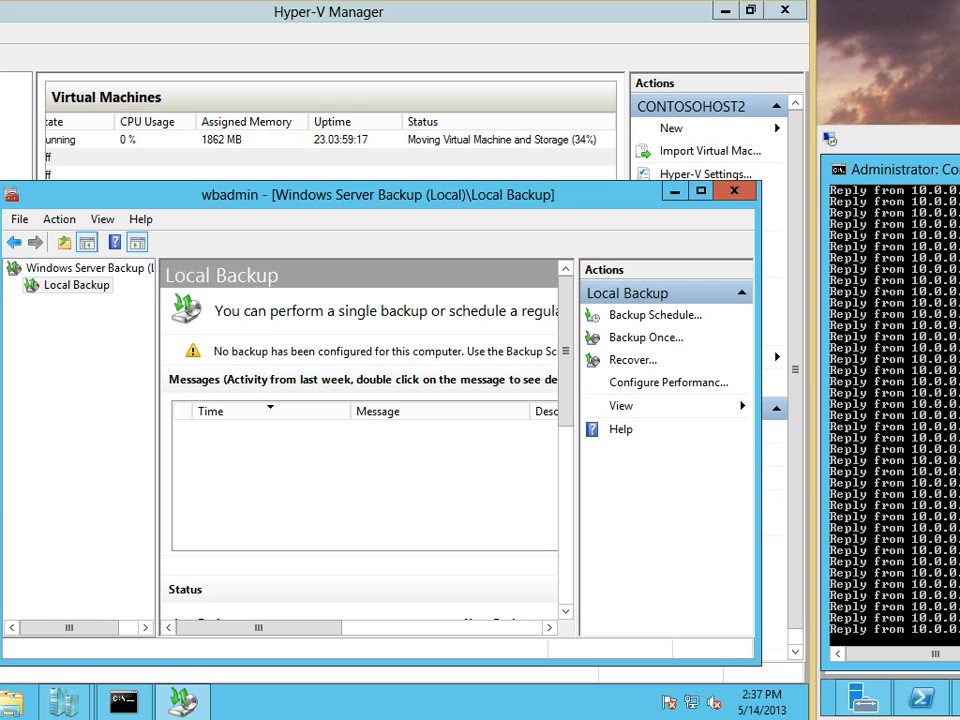
Close Windows Server Backup and drag the client's Hyper-V Manager window into view
{"action": "left_click", "coordinate": [734, 191]}
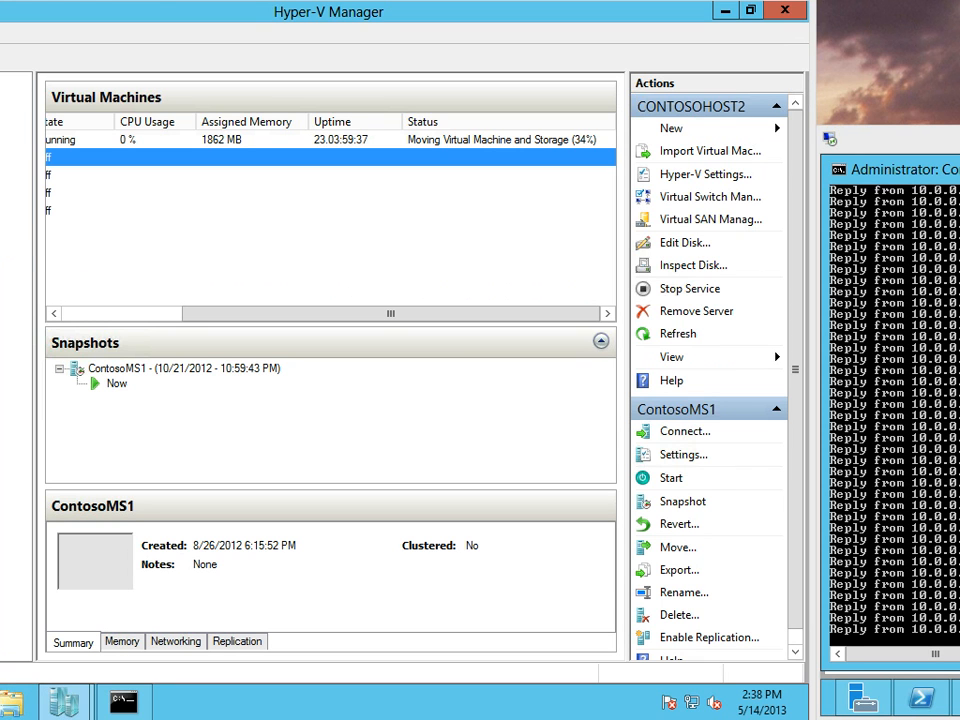
{"action": "left_click_drag", "start_coordinate": [0, 12], "coordinate": [461, 165]}
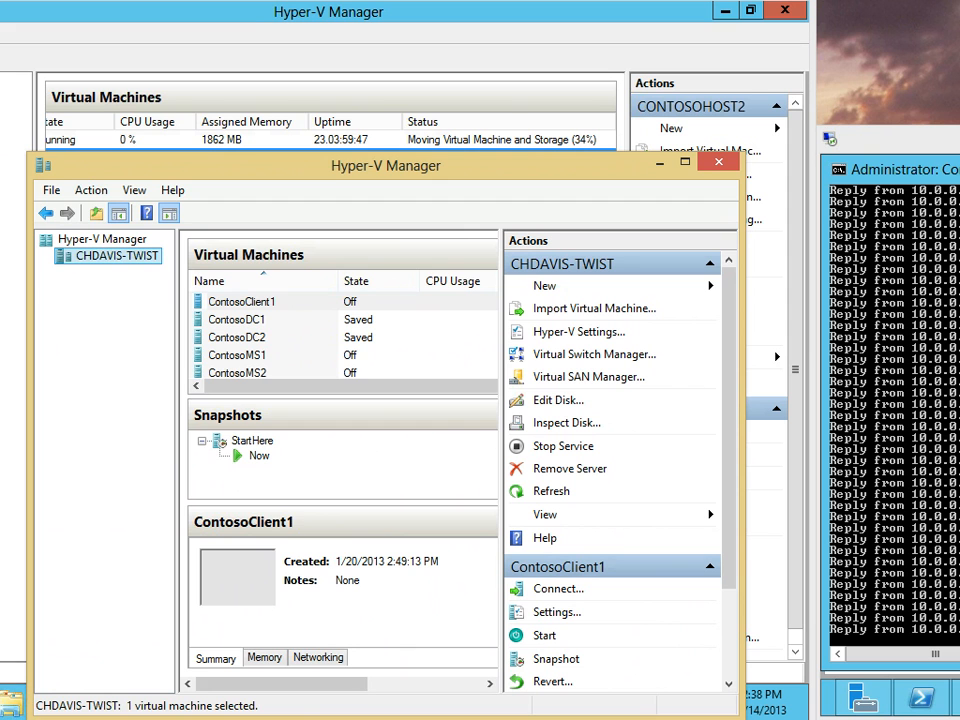
Widen the client Hyper-V Manager window and select ContosoDC1 to show its details
{"action": "left_click_drag", "start_coordinate": [30, 436], "coordinate": [2, 436]}
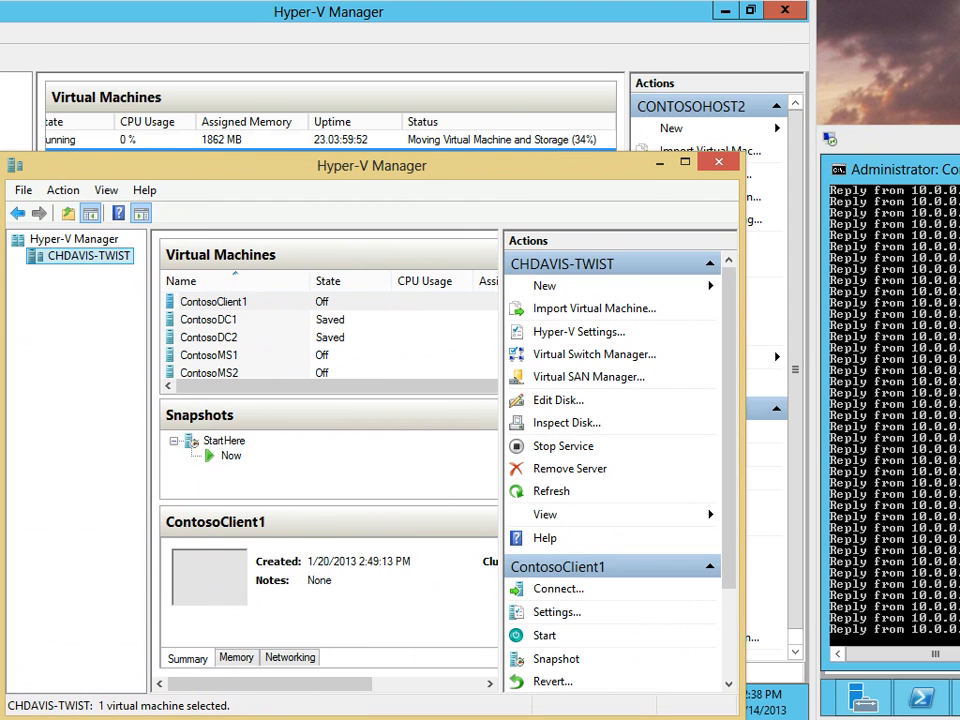
{"action": "left_click_drag", "start_coordinate": [743, 560], "coordinate": [811, 560]}
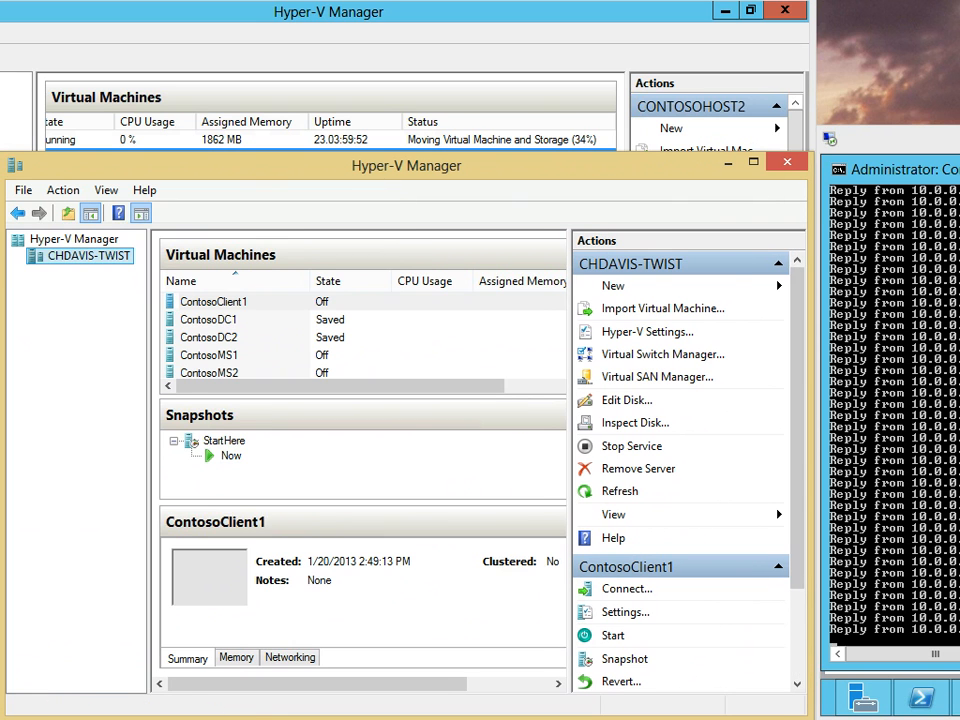
{"action": "left_click", "coordinate": [210, 320]}
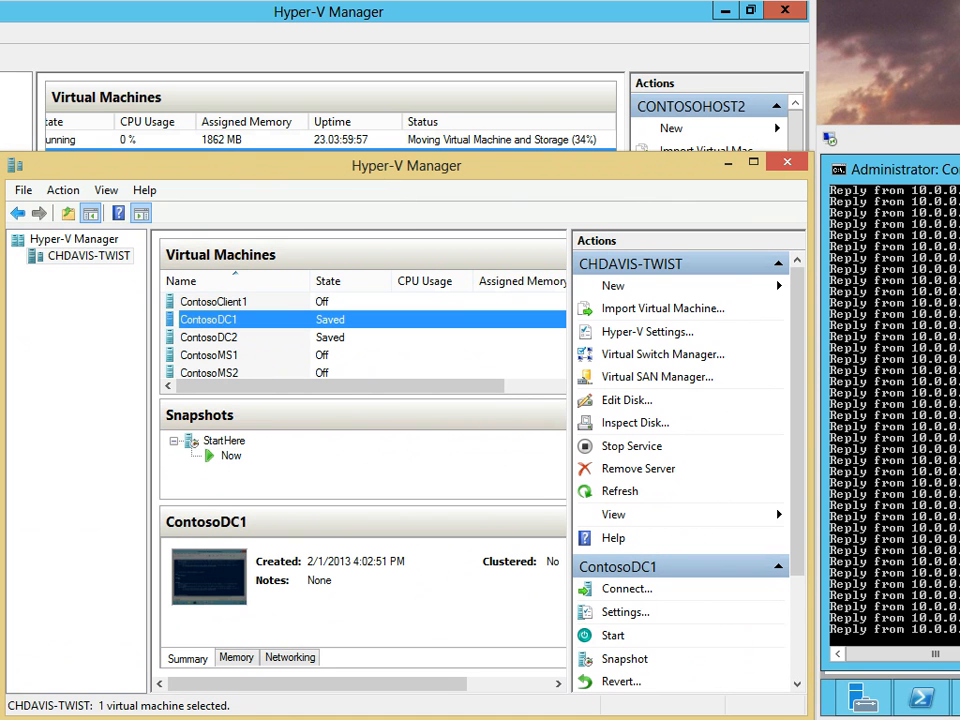
{"action": "left_click", "coordinate": [88, 256]}
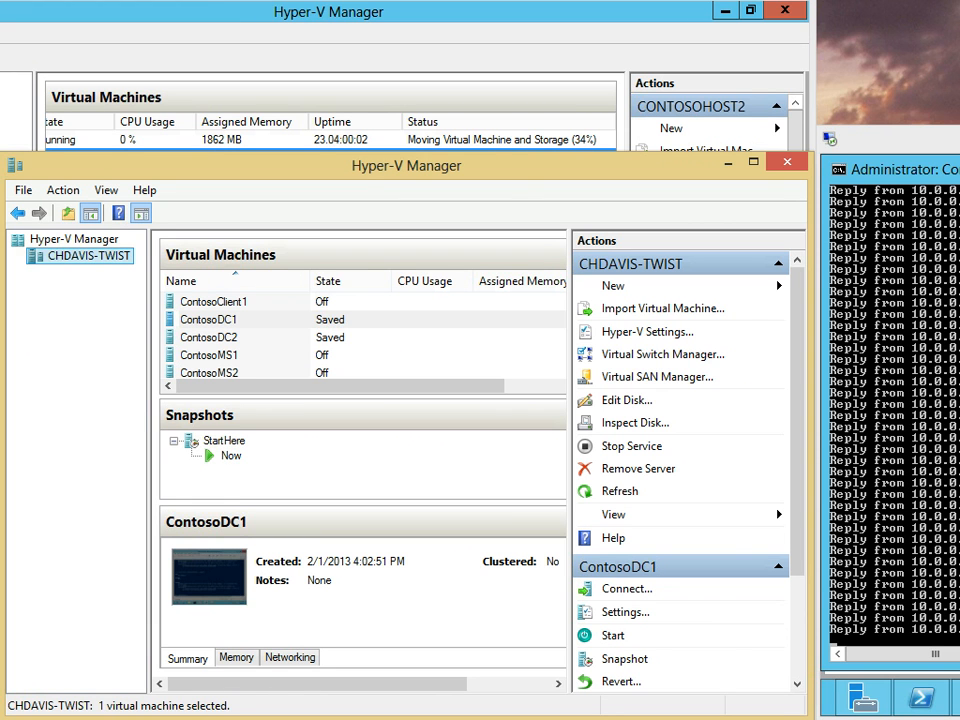
Bring the System window into view showing Windows 8 Enterprise, 64-bit, 8.00 GB RAM
{"action": "key", "text": "alt+Tab"}
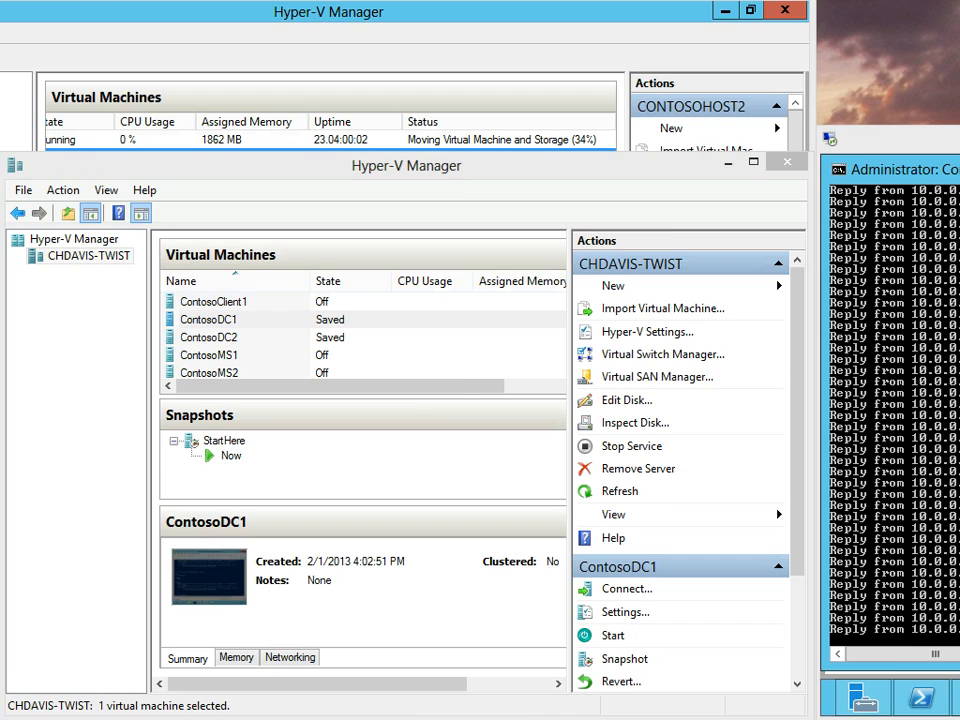
{"action": "key", "text": "super"}
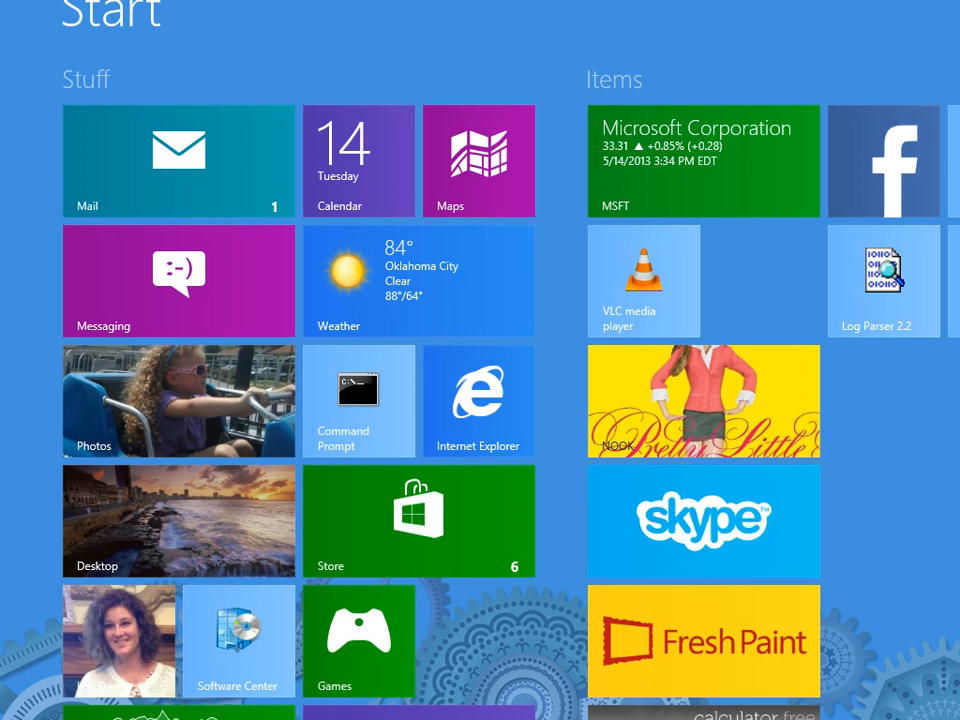
{"action": "key", "text": "super"}
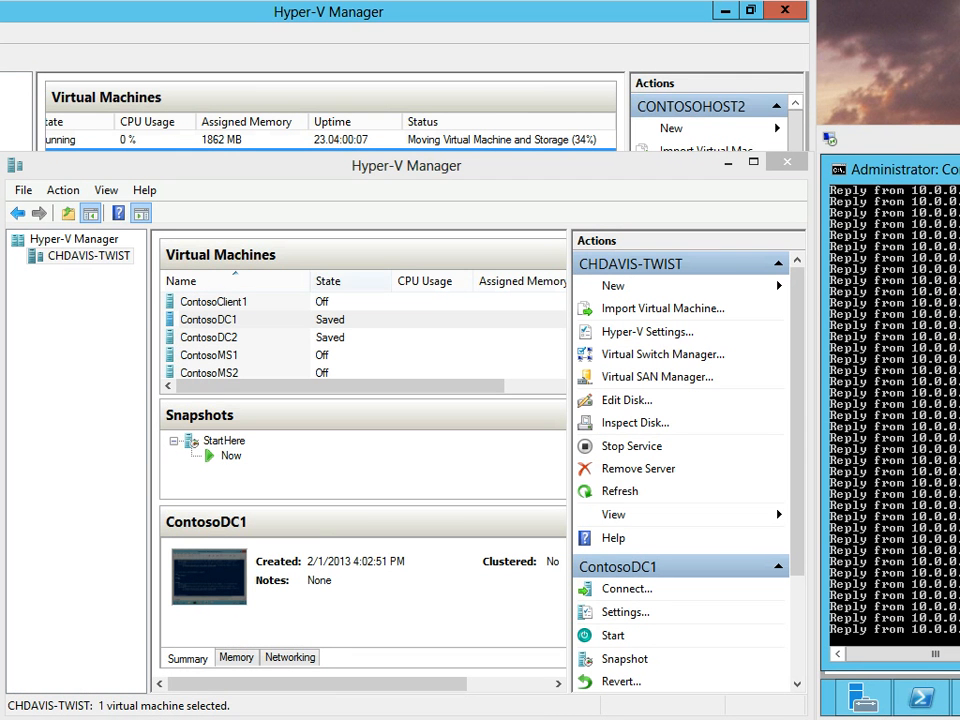
{"action": "left_click", "coordinate": [88, 256]}
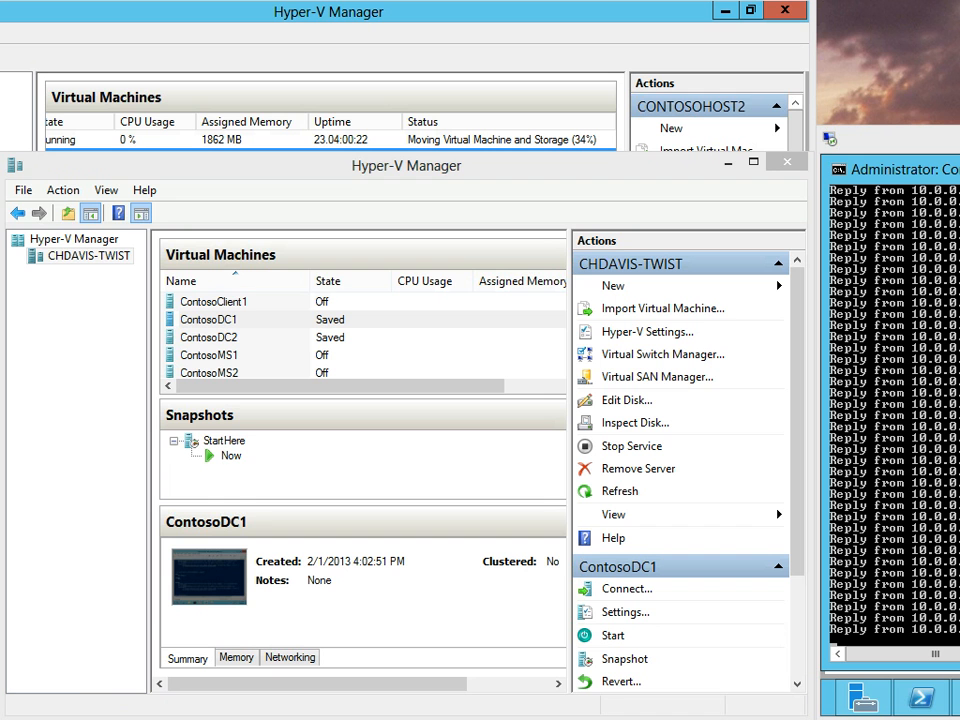
{"action": "left_click_drag", "start_coordinate": [0, 0], "coordinate": [391, 112]}
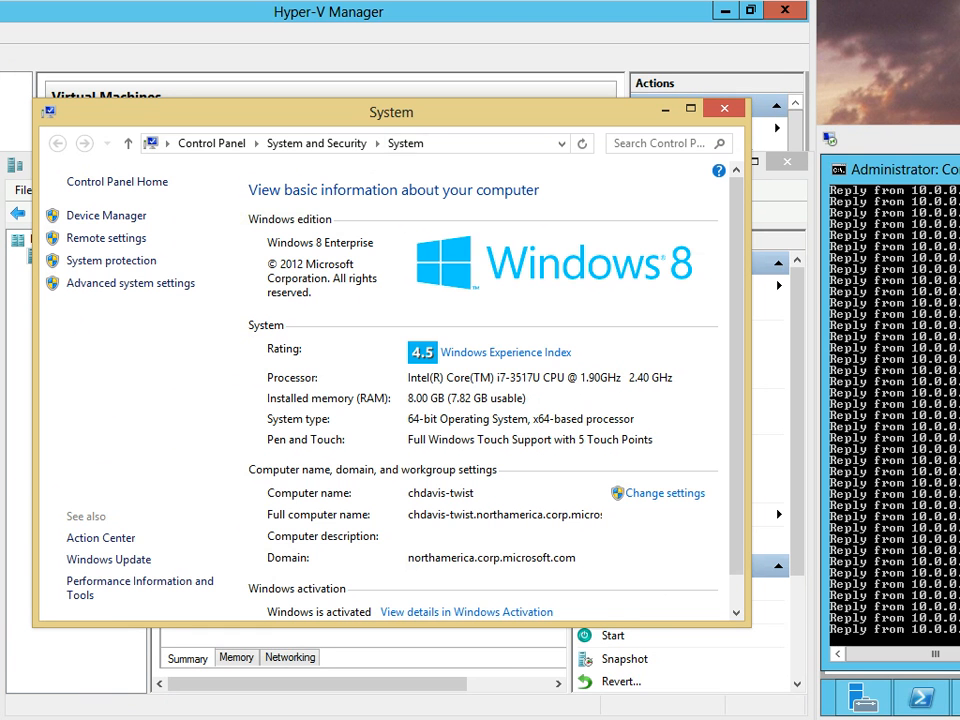
Move the System window aside and close it with Alt+F4
{"action": "left_click_drag", "start_coordinate": [395, 112], "coordinate": [358, 159]}
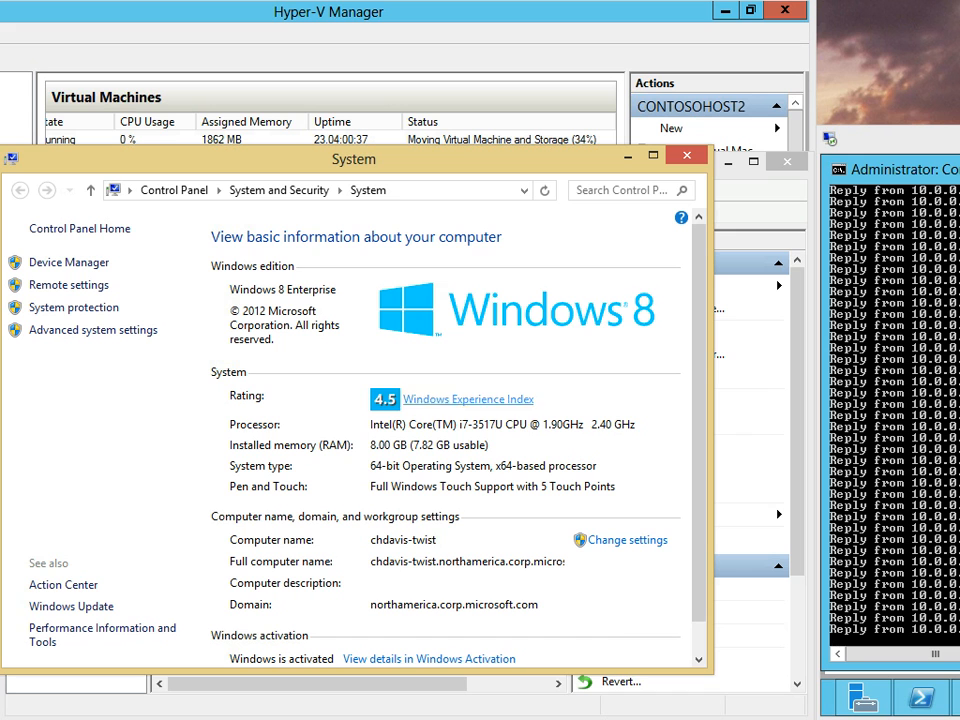
{"action": "key", "text": "alt+F4"}
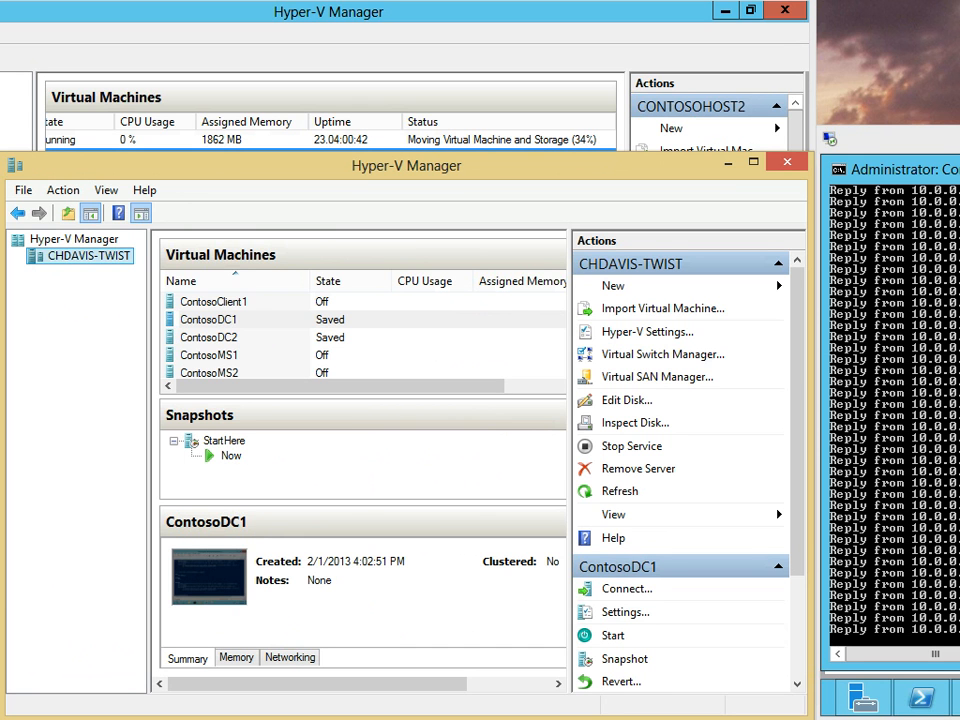
Drag the splitter down so the client's five virtual machines fit with room to spare
{"action": "left_click_drag", "start_coordinate": [500, 165], "coordinate": [502, 174]}
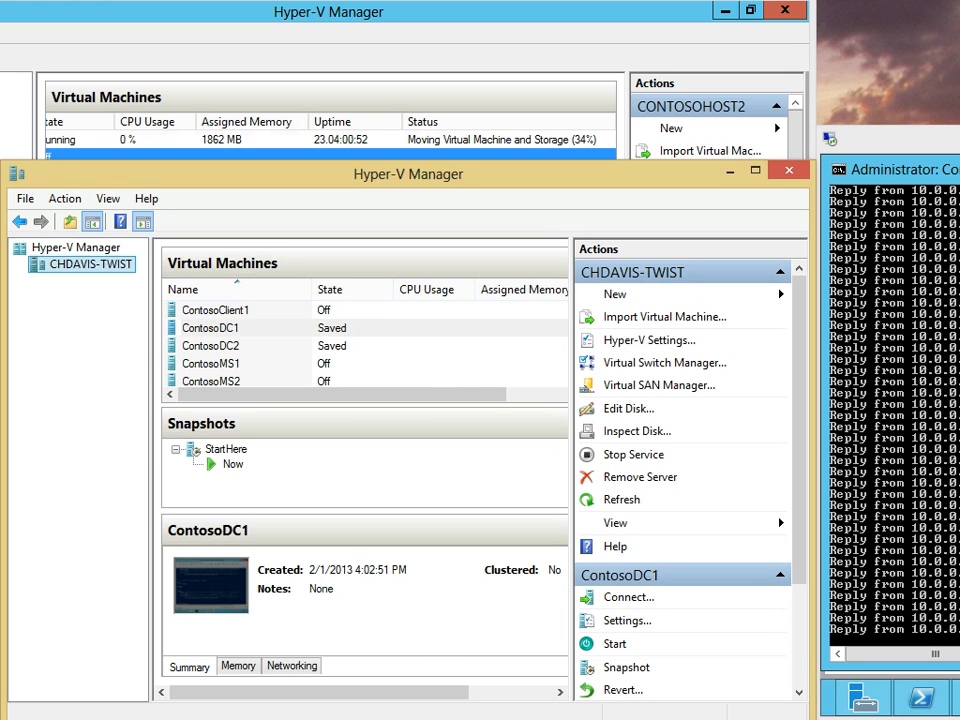
{"action": "key", "text": "alt+Tab"}
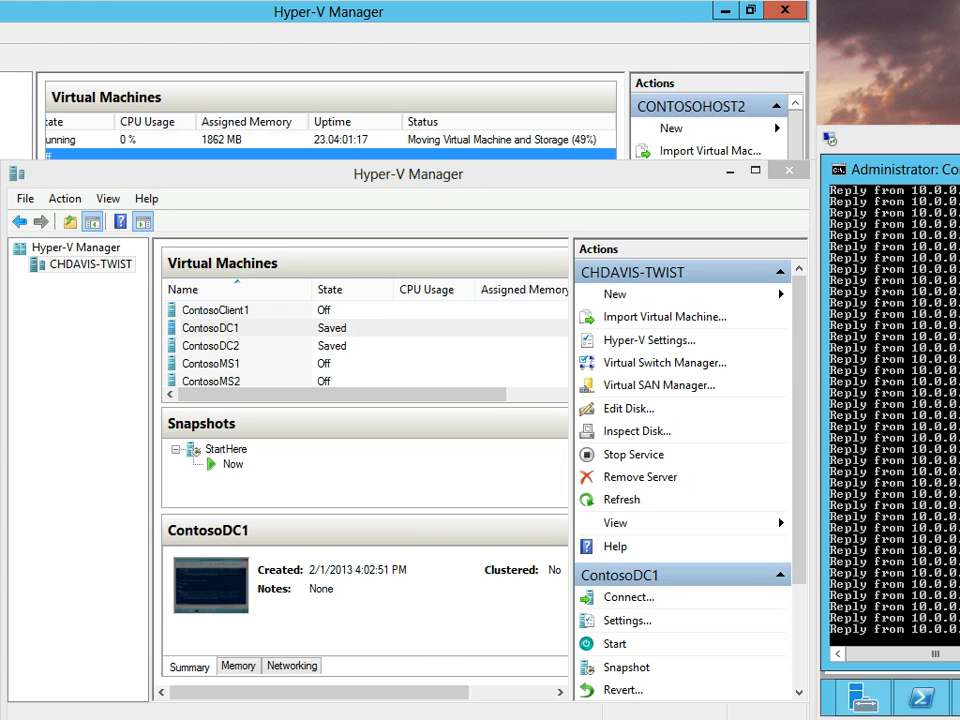
{"action": "key", "text": "alt+Tab"}
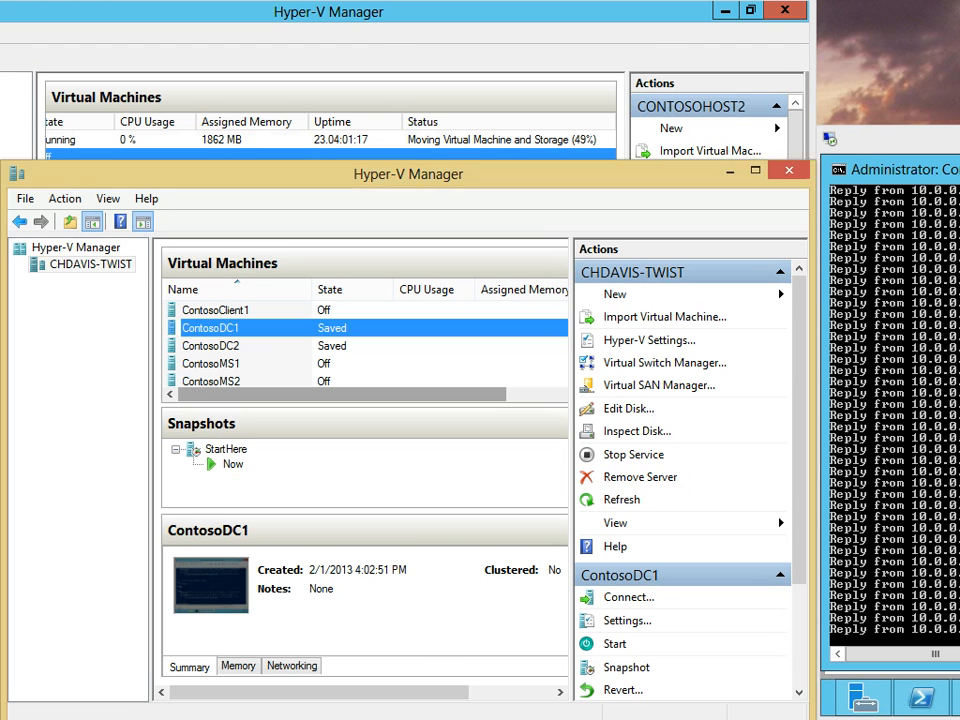
{"action": "left_click_drag", "start_coordinate": [364, 405], "coordinate": [364, 446]}
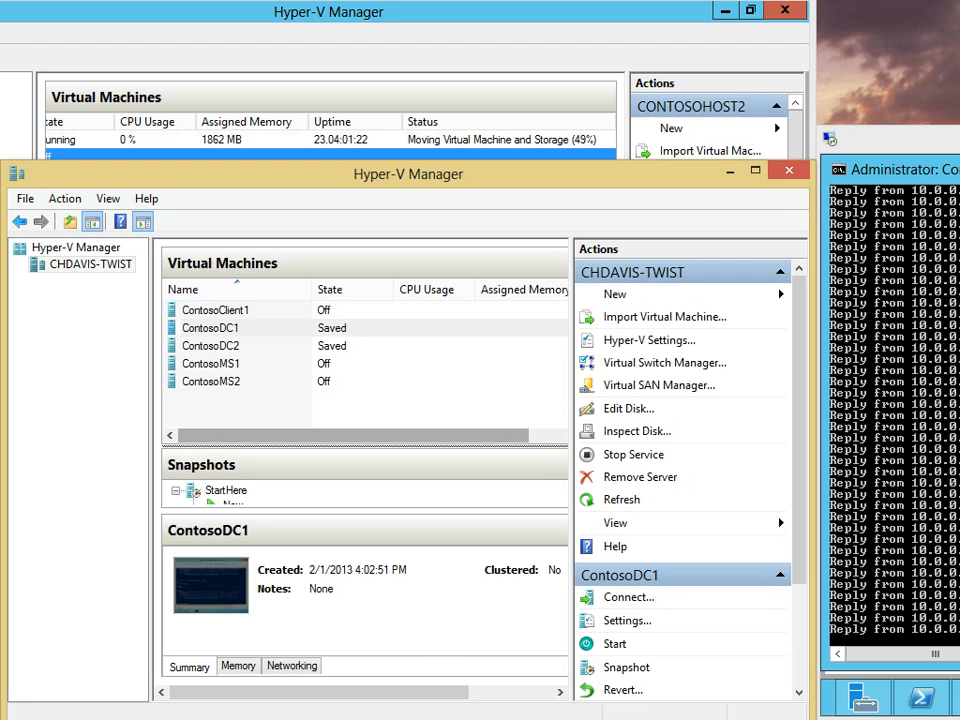
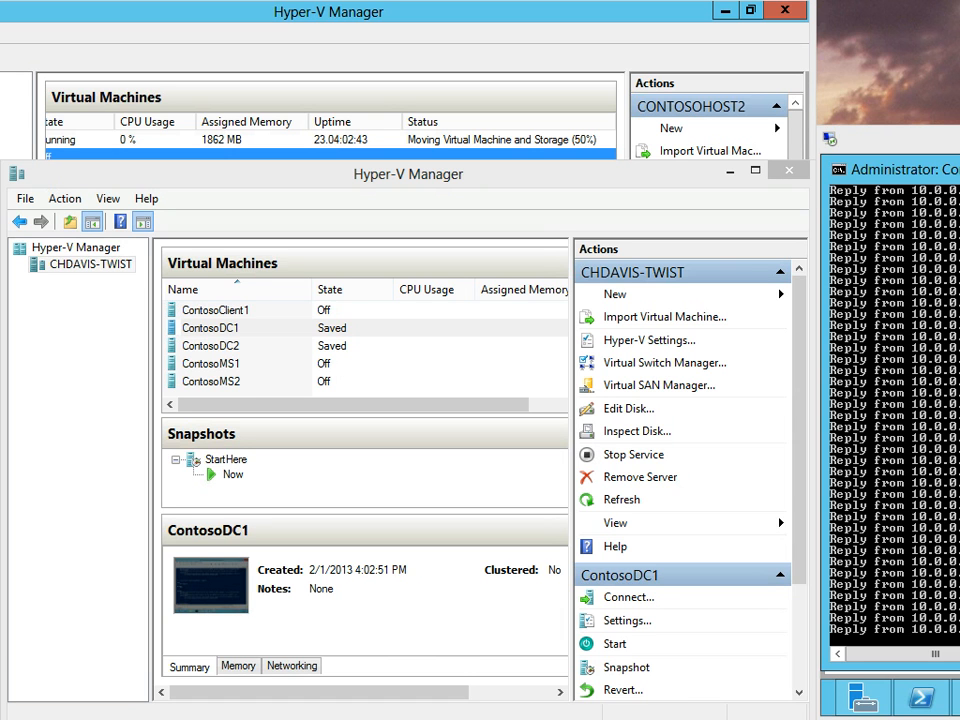
Select ContosoDC2 in the virtual machine list, cancelling an accidental rename of ContosoDC1
{"action": "left_click", "coordinate": [211, 346]}
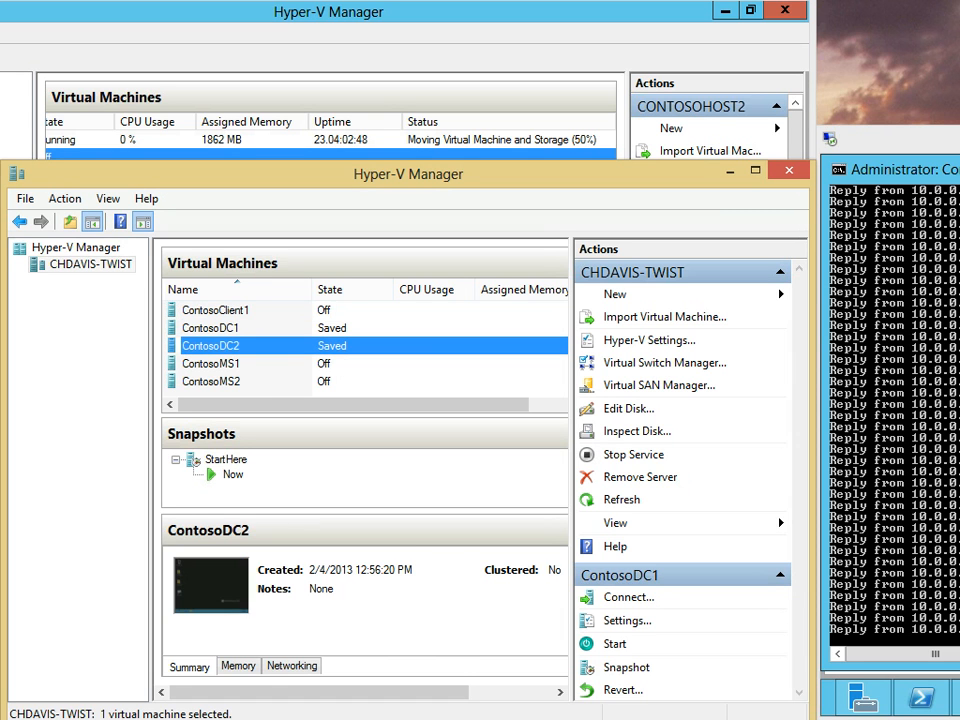
{"action": "left_click", "coordinate": [211, 328]}
{"action": "left_click", "coordinate": [211, 328]}
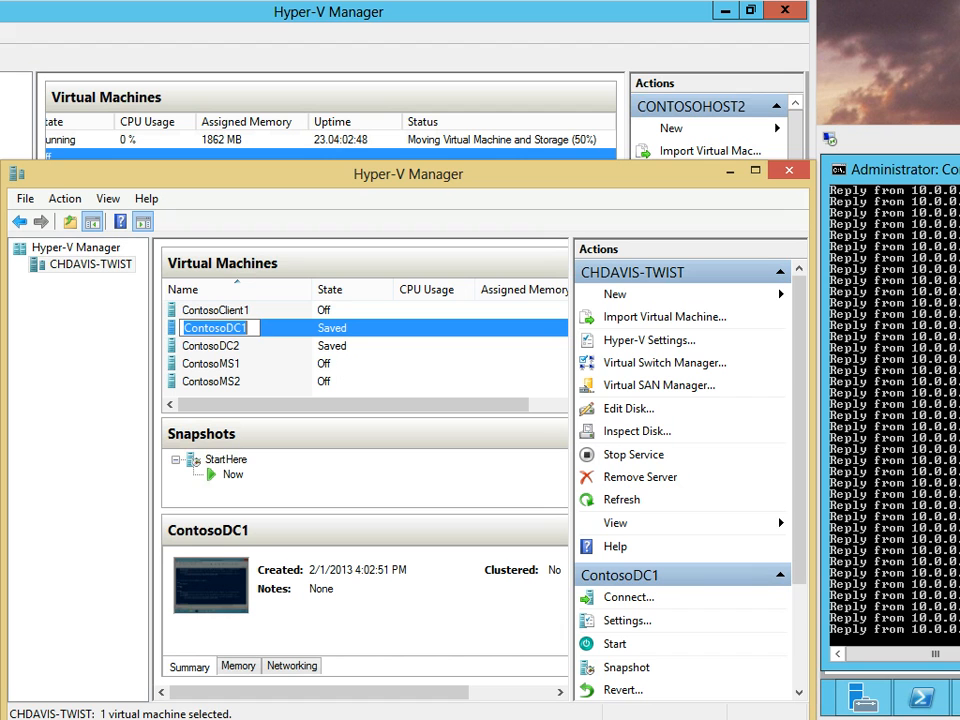
{"action": "left_click", "coordinate": [211, 346]}
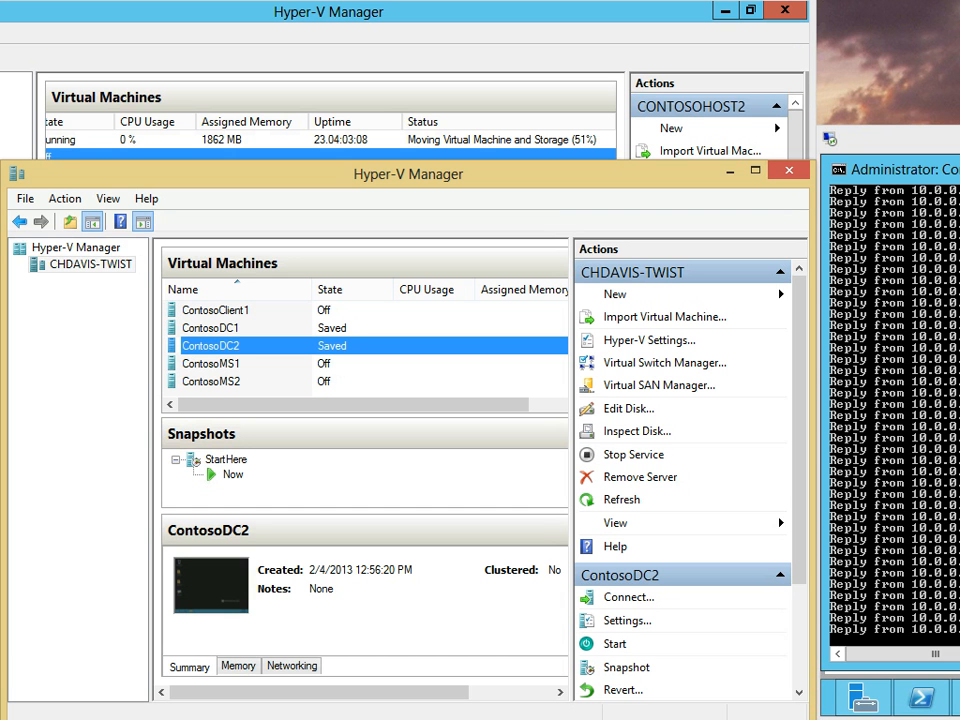
Open Hyper-V Settings for CHDAVIS-TWIST, showing default virtual hard disk folder C:\Hyper-V\vhd\
{"action": "mouse_move", "coordinate": [408, 174]}
{"action": "left_mouse_down"}
{"action": "mouse_move", "coordinate": [319, 178]}
{"action": "mouse_move", "coordinate": [407, 184]}
{"action": "mouse_move", "coordinate": [402, 154]}
{"action": "mouse_move", "coordinate": [398, 180]}
{"action": "left_mouse_up"}
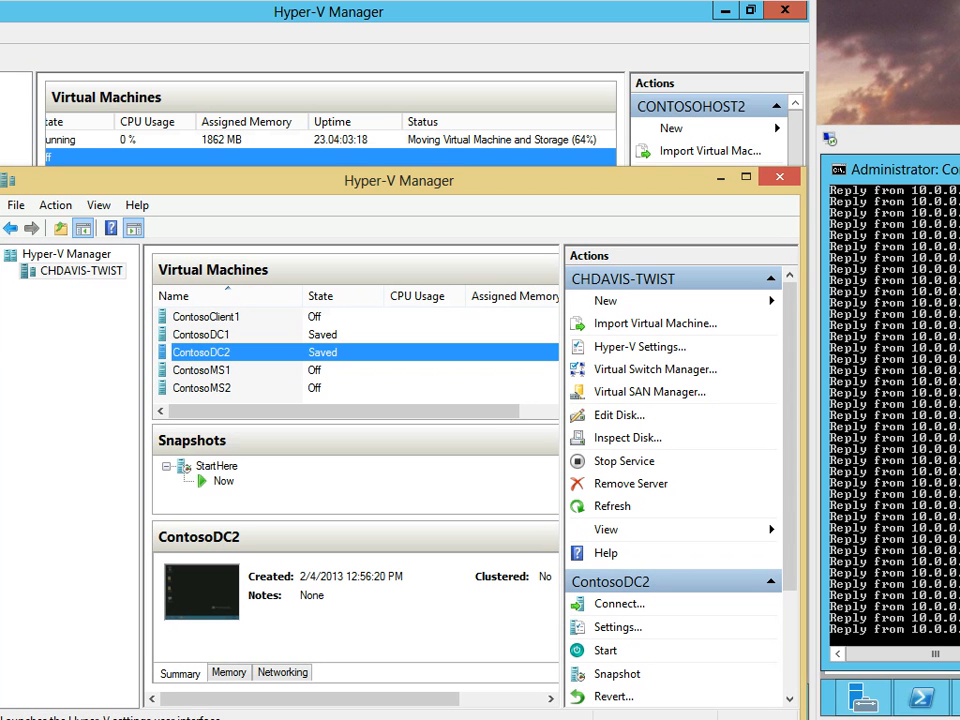
{"action": "left_click", "coordinate": [206, 317]}
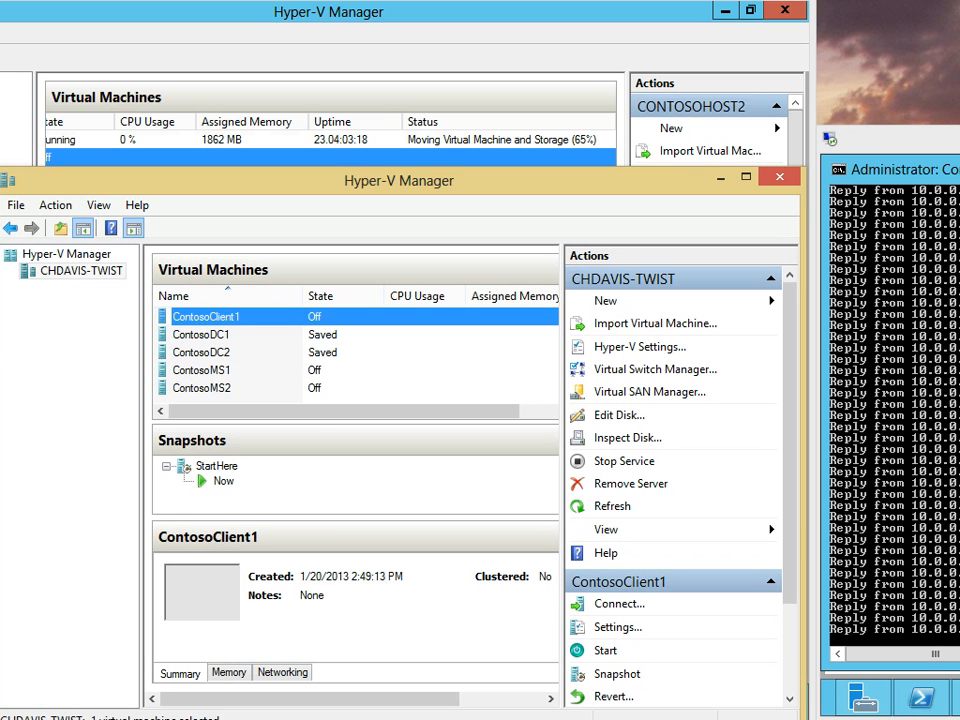
{"action": "left_click", "coordinate": [81, 271]}
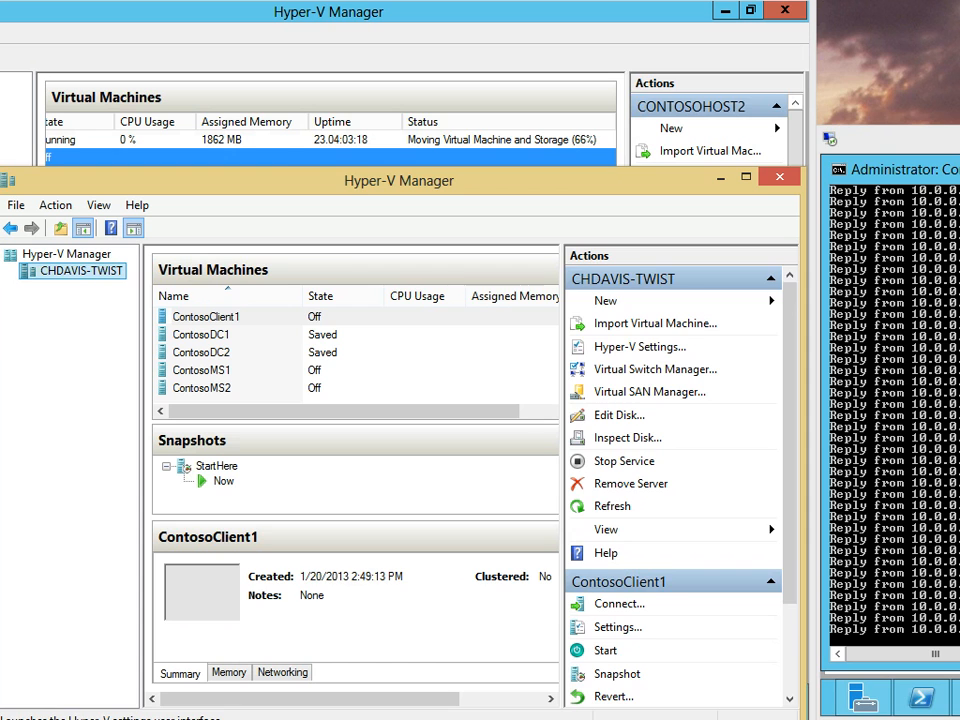
{"action": "left_click", "coordinate": [640, 347]}
{"action": "left_click_drag", "start_coordinate": [606, 84], "coordinate": [388, 197]}
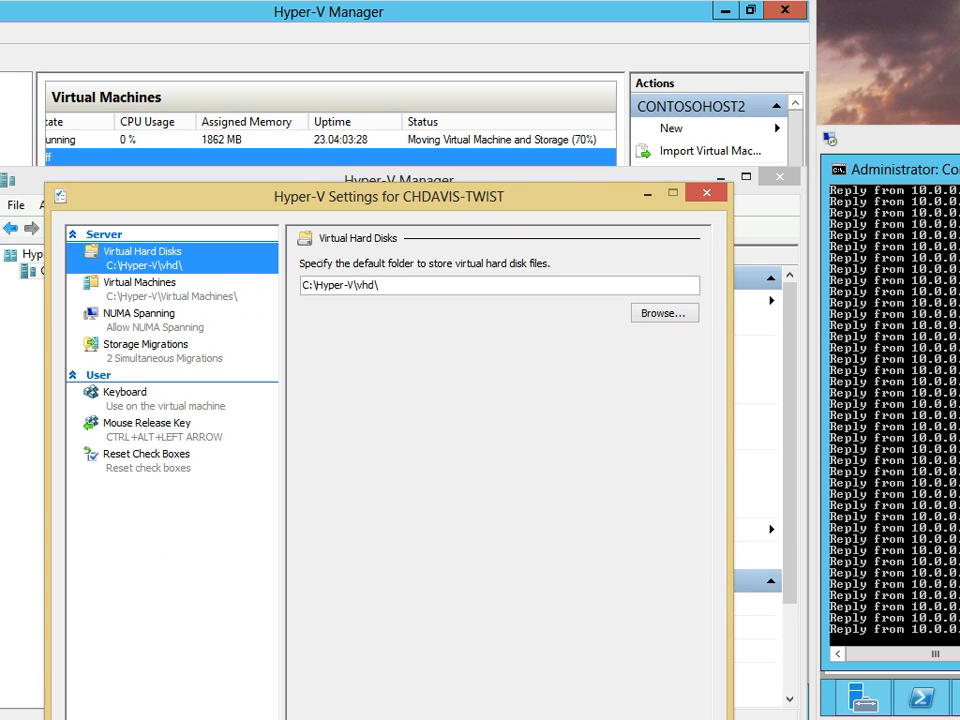
Confirm the 2 simultaneous storage migrations limit, close settings, and reveal the 'Failed to access disk' move error
{"action": "left_click", "coordinate": [146, 345]}
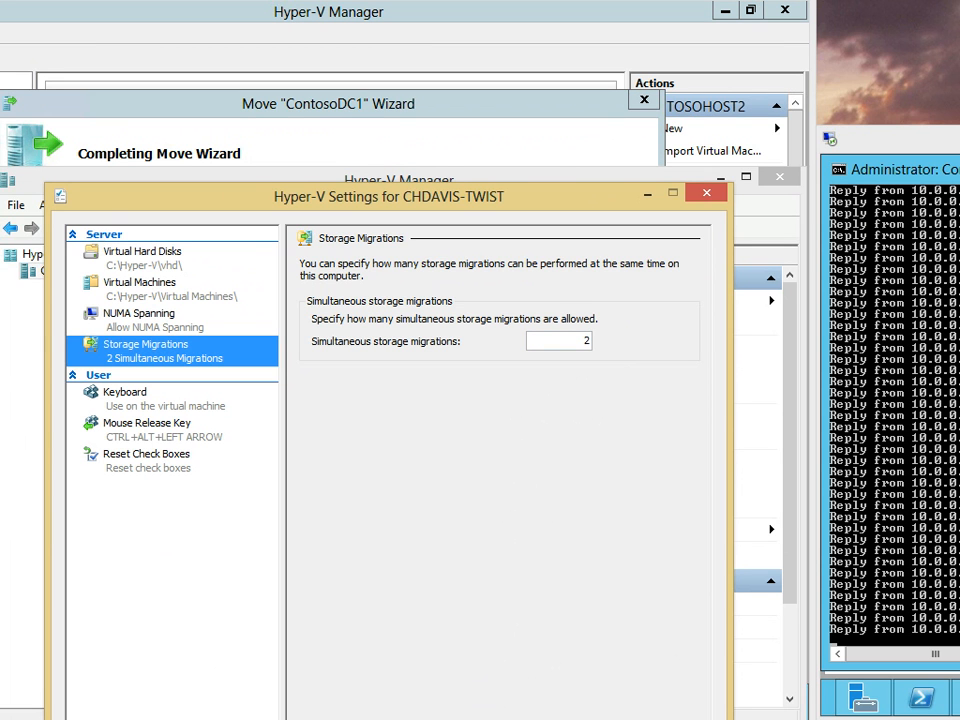
{"action": "left_click_drag", "start_coordinate": [480, 196], "coordinate": [519, 260]}
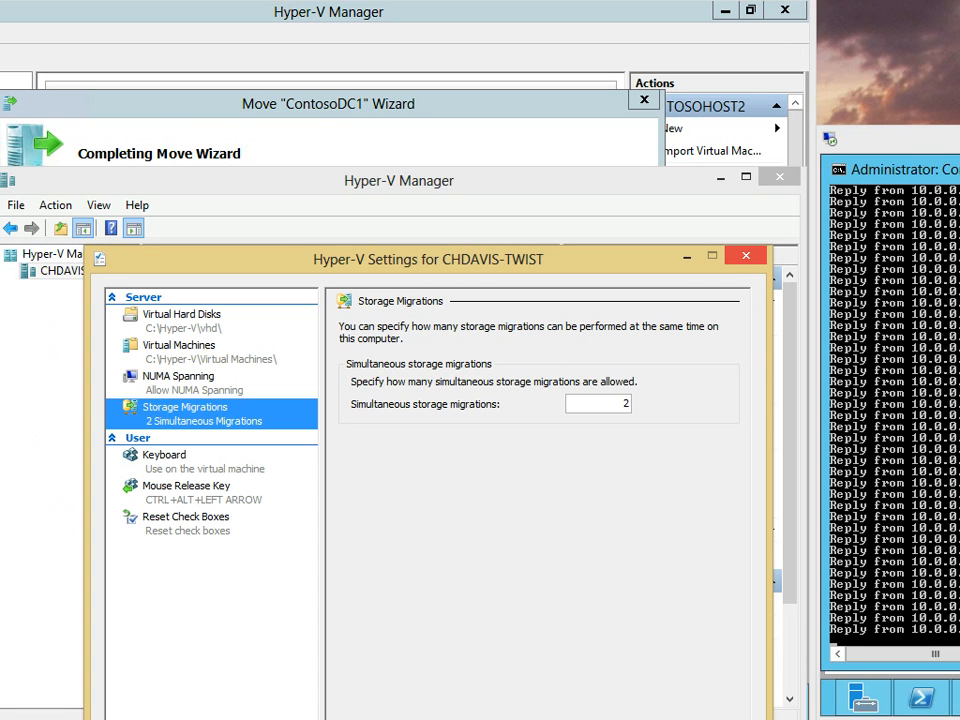
{"action": "left_click", "coordinate": [746, 256]}
{"action": "left_click_drag", "start_coordinate": [600, 180], "coordinate": [0, 215]}
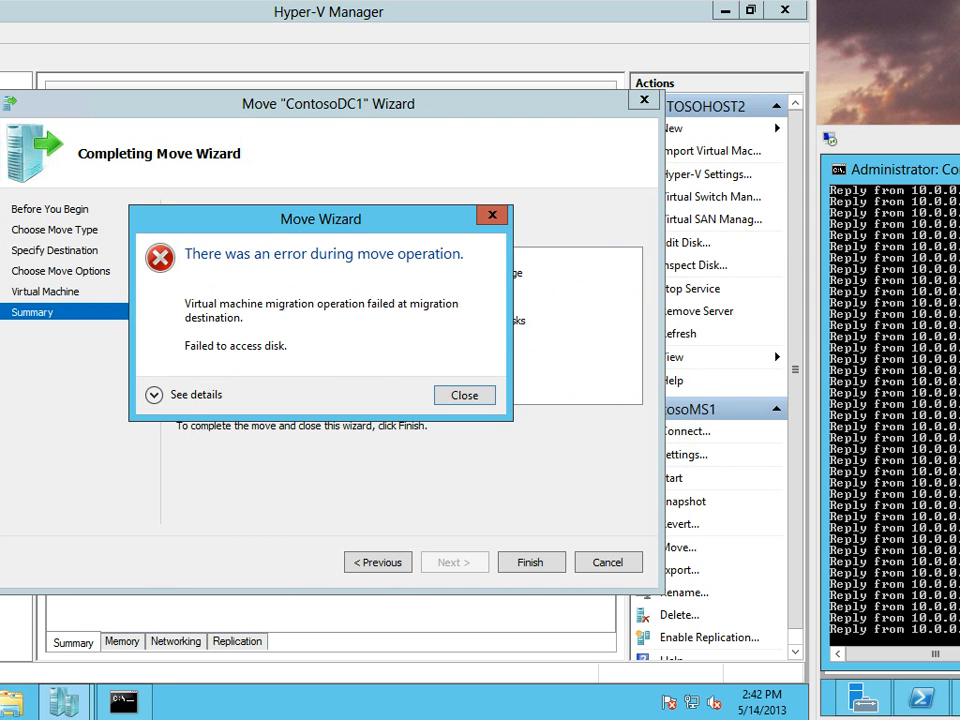
Expand the ContosoDC1 move error details, then bring forward CONTOSOHOST10's remote session showing no virtual machines
{"action": "left_click", "coordinate": [155, 395]}
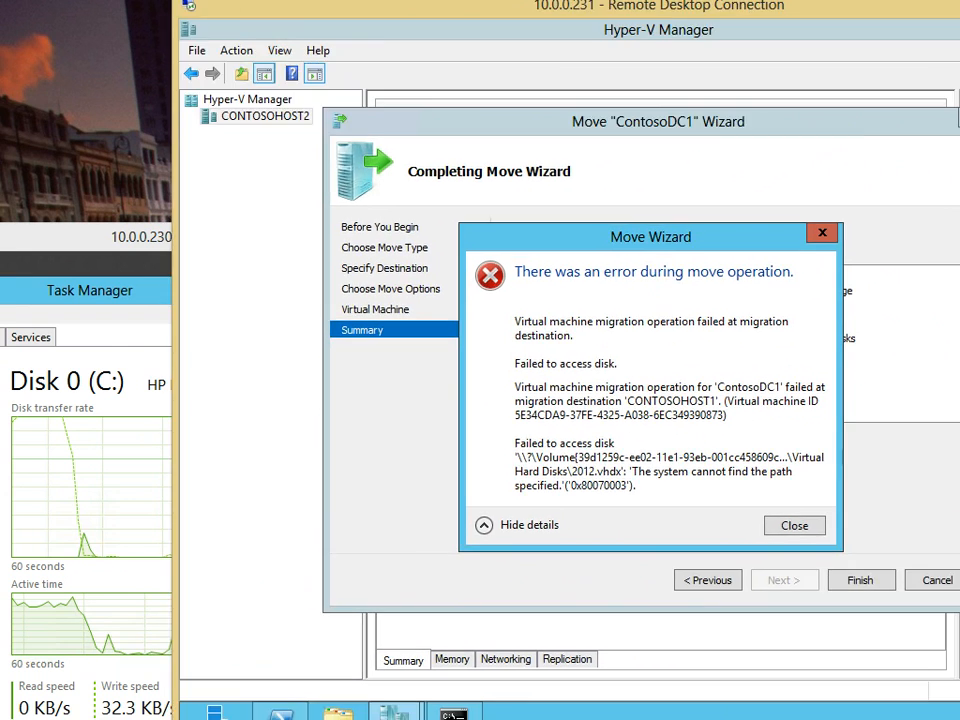
{"action": "key", "text": "alt+Tab"}
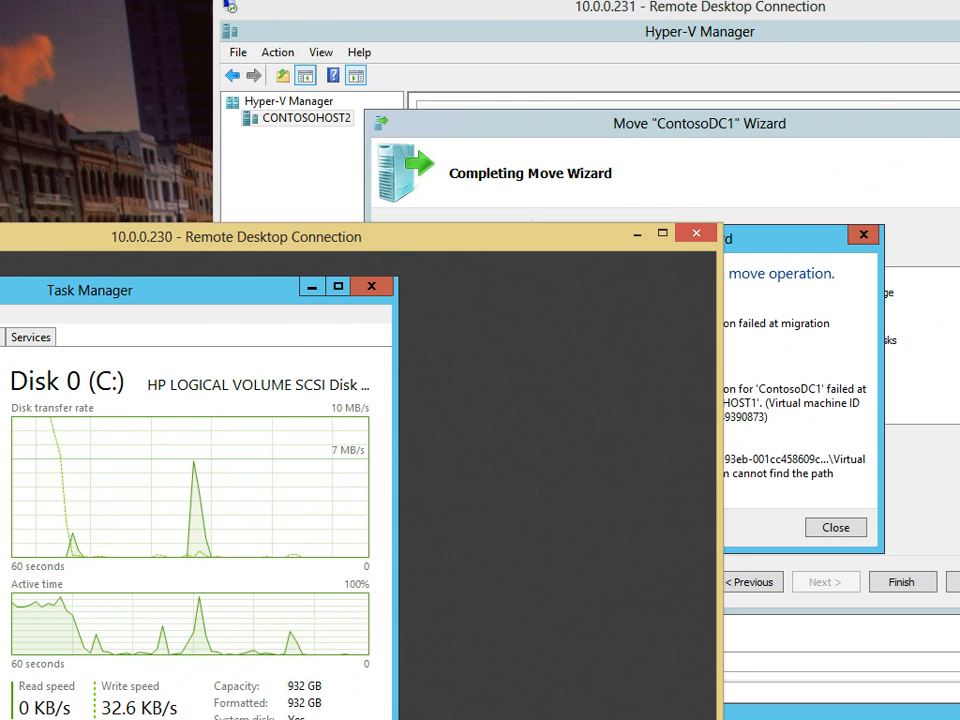
{"action": "left_click_drag", "start_coordinate": [700, 7], "coordinate": [481, 4]}
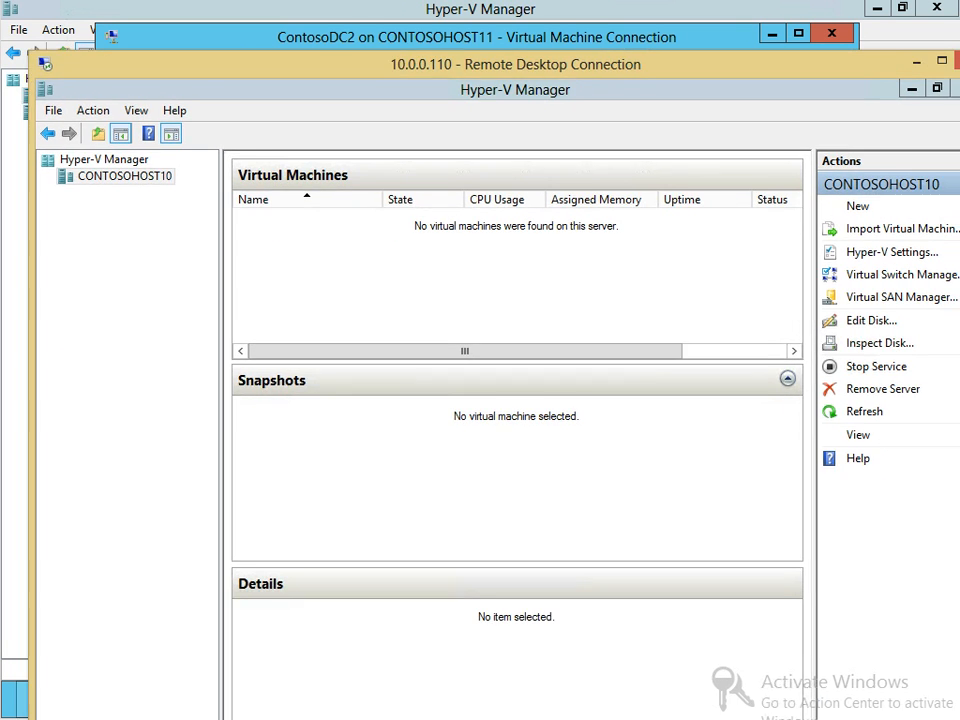
On CONTOSOHOST10, check in File Explorer that Local Disk (C:) has 8.49 GB free of 33.5 GB
{"action": "left_click_drag", "start_coordinate": [515, 64], "coordinate": [744, 87]}
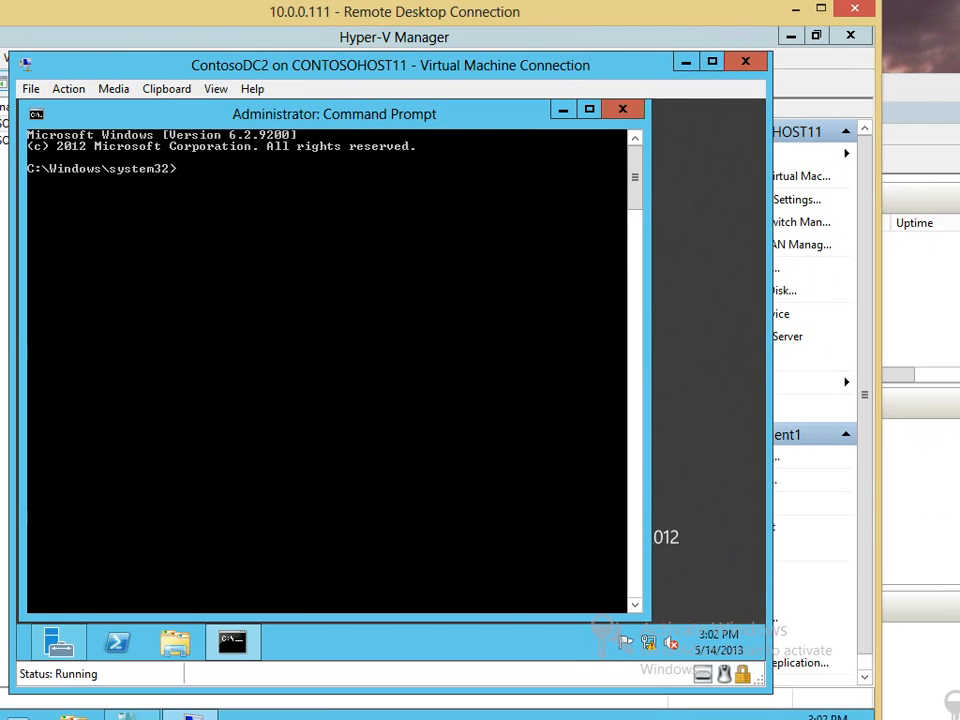
{"action": "left_click_drag", "start_coordinate": [920, 88], "coordinate": [662, 50]}
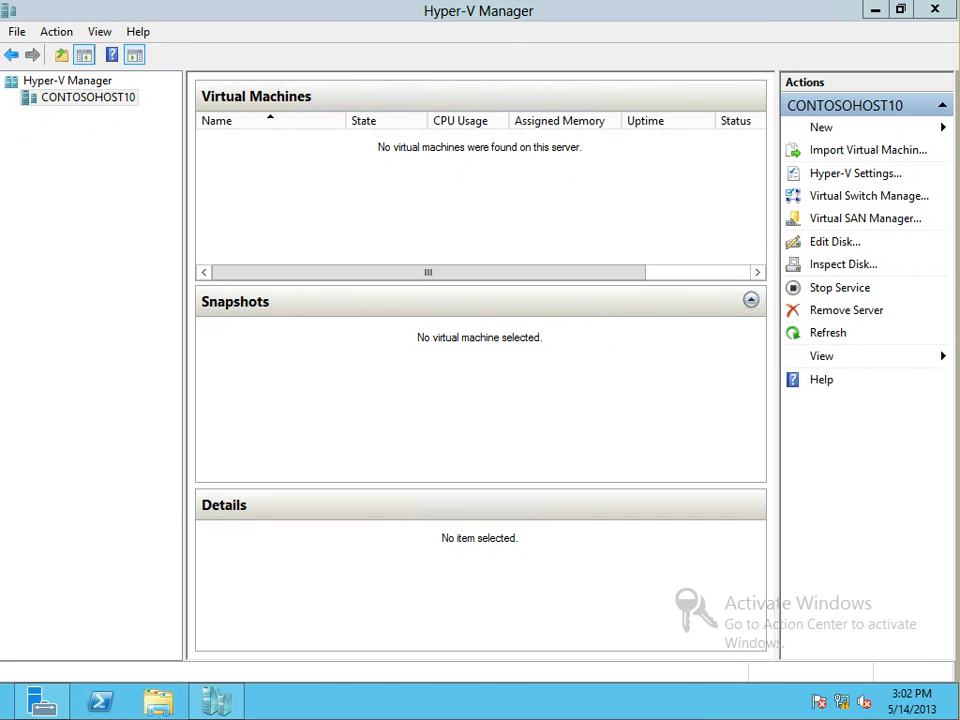
{"action": "left_click", "coordinate": [158, 702]}
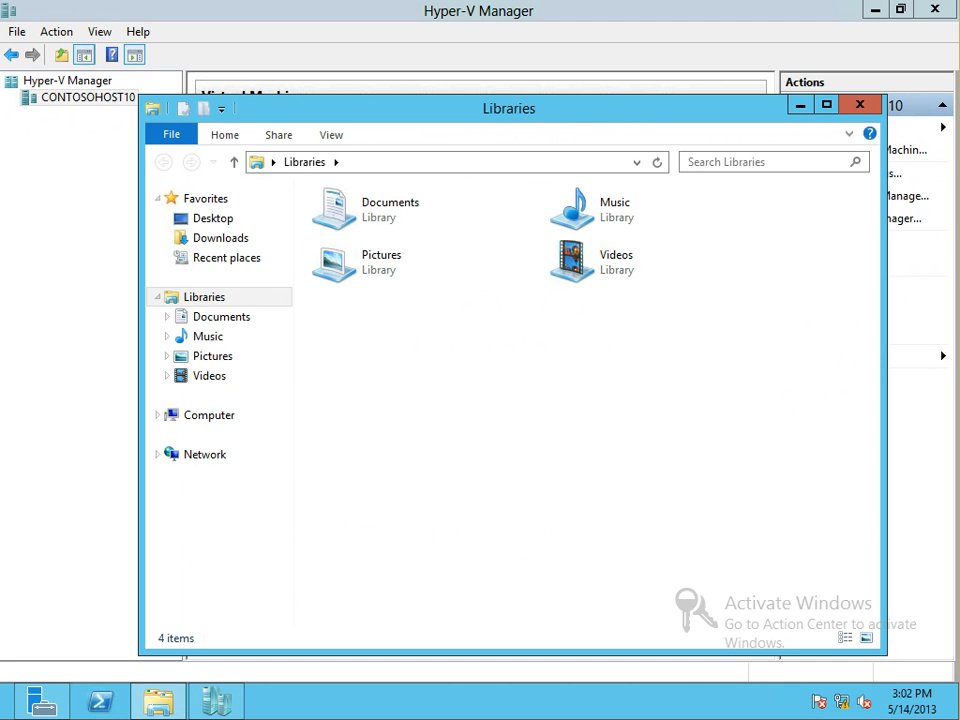
{"action": "left_click", "coordinate": [209, 415]}
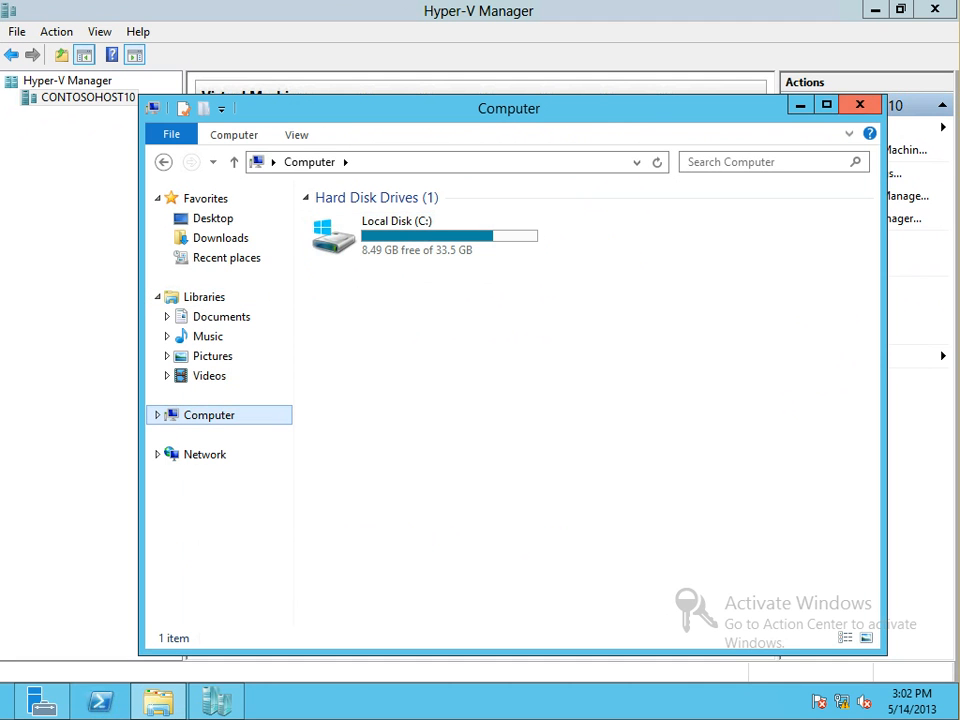
{"action": "left_click", "coordinate": [860, 104]}
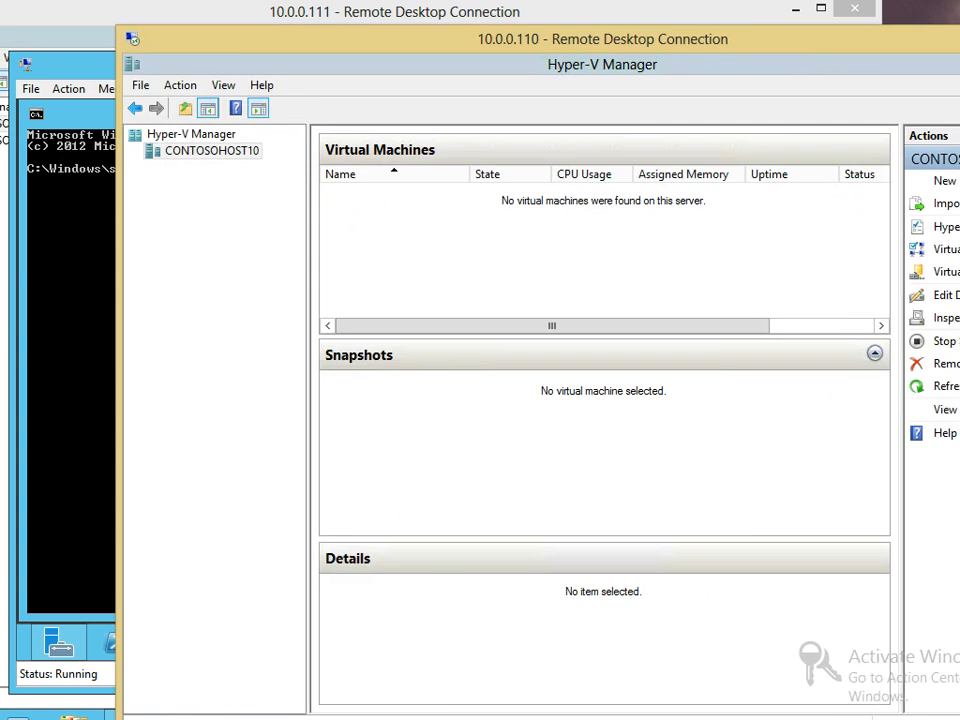
{"action": "left_click_drag", "start_coordinate": [133, 39], "coordinate": [183, 94]}
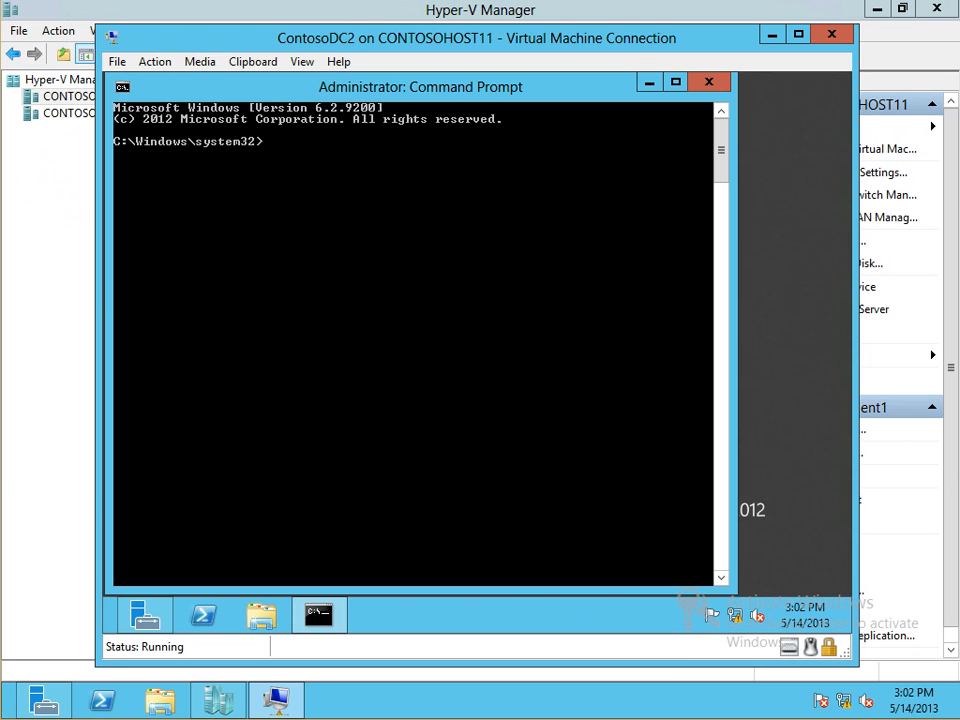
In ContosoDC2's prompt, go to the root directory and ping 10.0.0.3, stopping the failing ping
{"action": "type", "text": "d\\"}
{"action": "key", "text": "Return"}
{"action": "type", "text": "ping 10.0.0."}
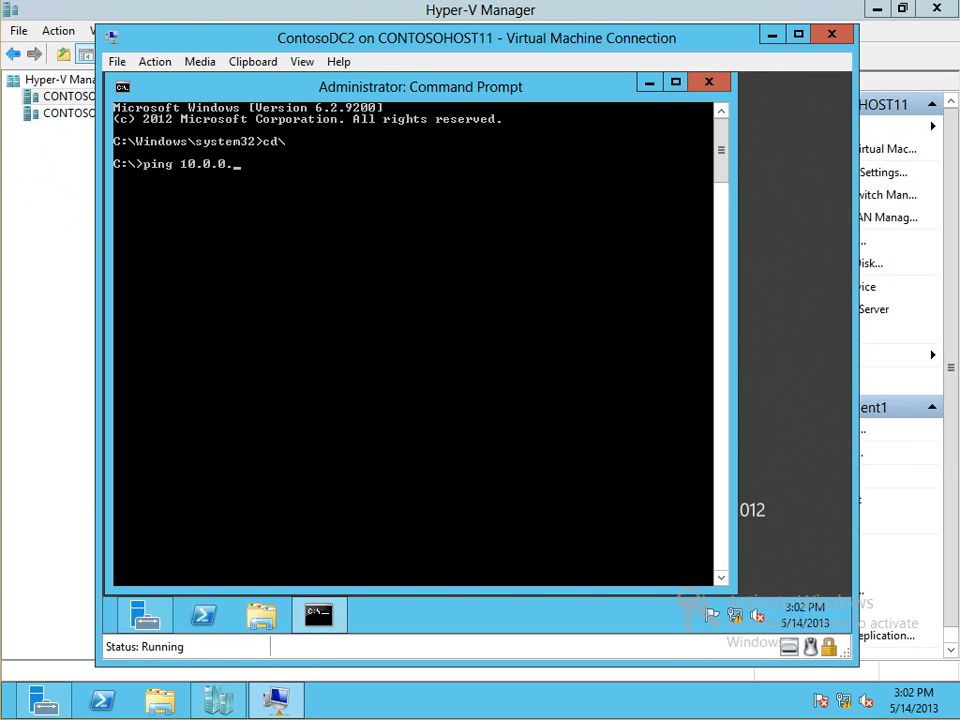
{"action": "type", "text": "3"}
{"action": "key", "text": "Return"}
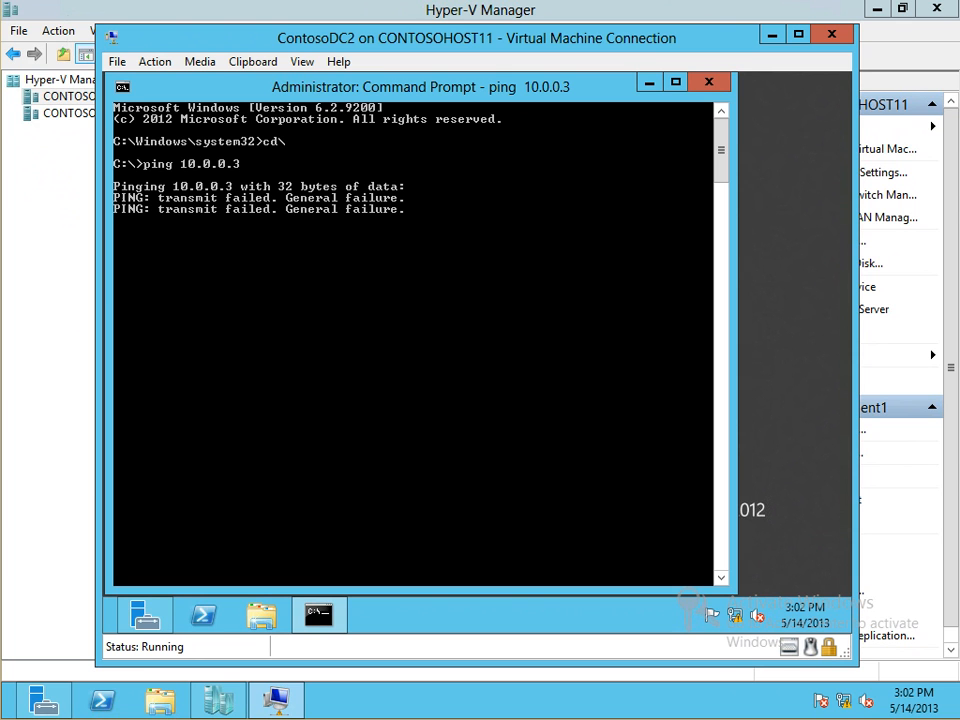
{"action": "key", "text": "ctrl+c"}
{"action": "key", "text": "ctrl+v"}
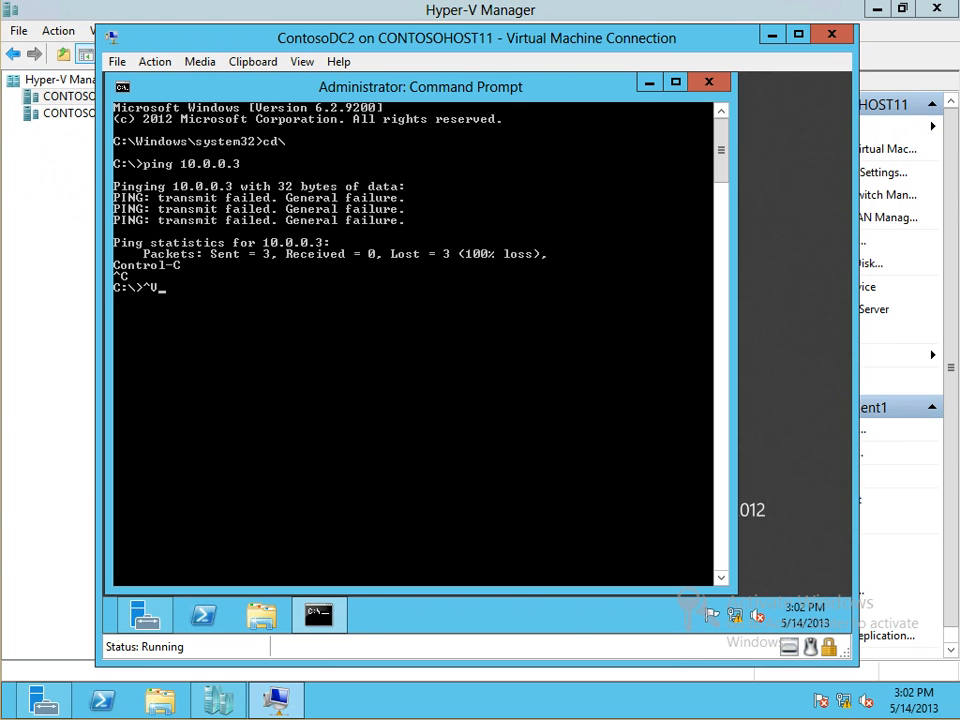
{"action": "key", "text": "BackSpace"}
{"action": "key", "text": "BackSpace"}
Ping contoso.com and contosodc1 from ContosoDC2, both failing to resolve
{"action": "type", "text": "ping contoso.com"}
{"action": "key", "text": "Return"}
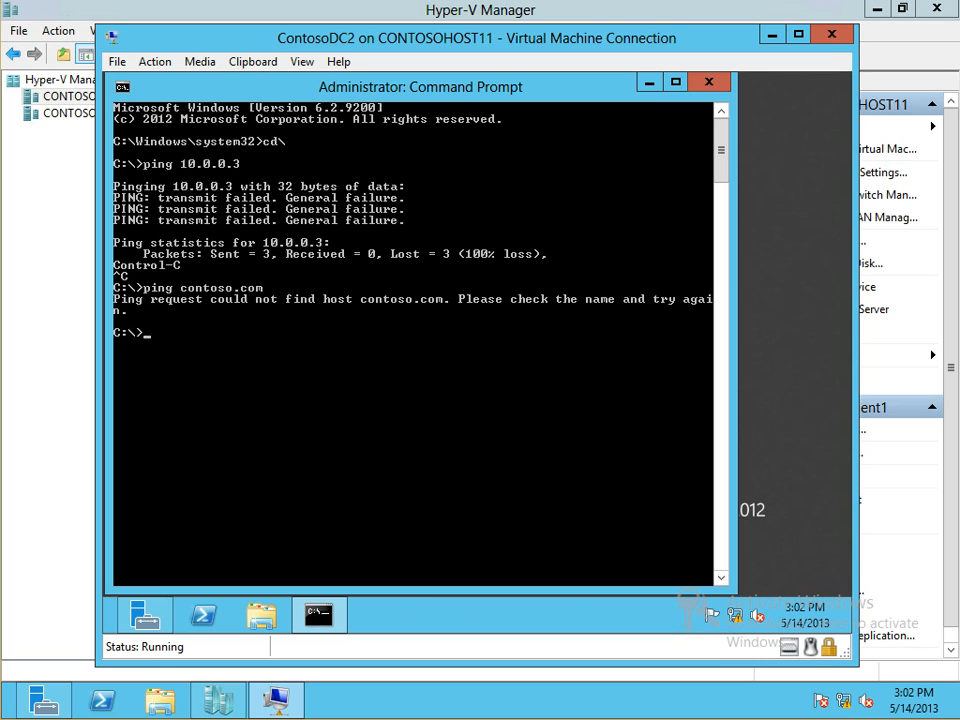
{"action": "type", "text": "ping contosodc1."}
{"action": "key", "text": "BackSpace"}
{"action": "key", "text": "Return"}
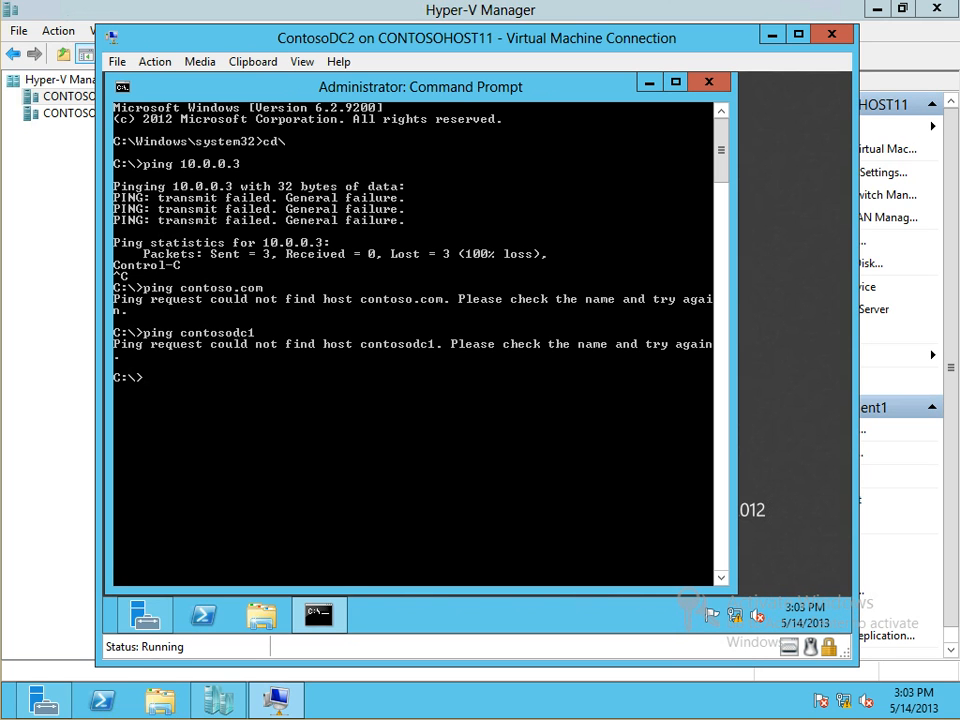
Move the ContosoDC2 console aside and open a Virtual Machine Connection to ContosoDC1
{"action": "left_click", "coordinate": [339, 62]}
{"action": "left_click", "coordinate": [342, 40]}
{"action": "left_click_drag", "start_coordinate": [342, 40], "coordinate": [488, 194]}
{"action": "double_click", "coordinate": [246, 155]}
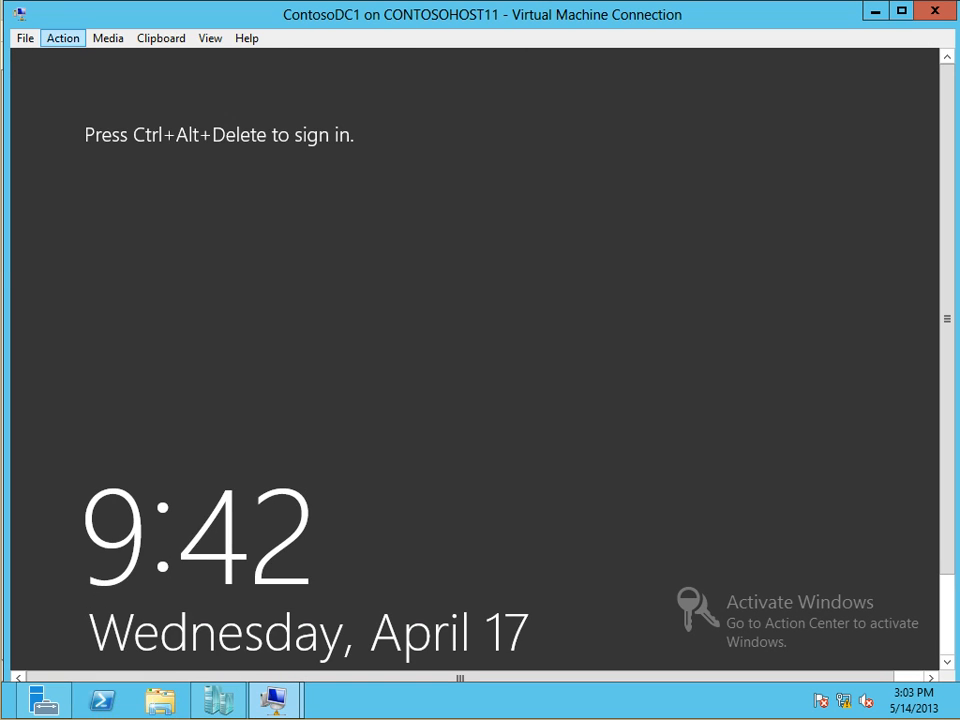
Send Ctrl+Alt+Delete to ContosoDC1 and try the Administrator password, which has expired
{"action": "left_click", "coordinate": [63, 38]}
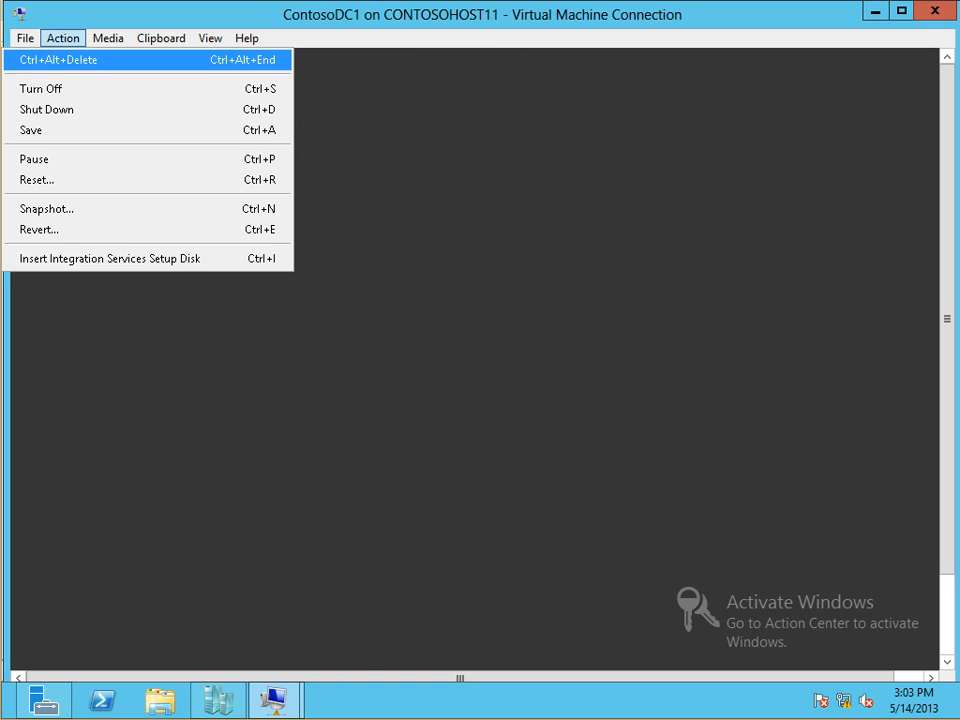
{"action": "left_click", "coordinate": [63, 60]}
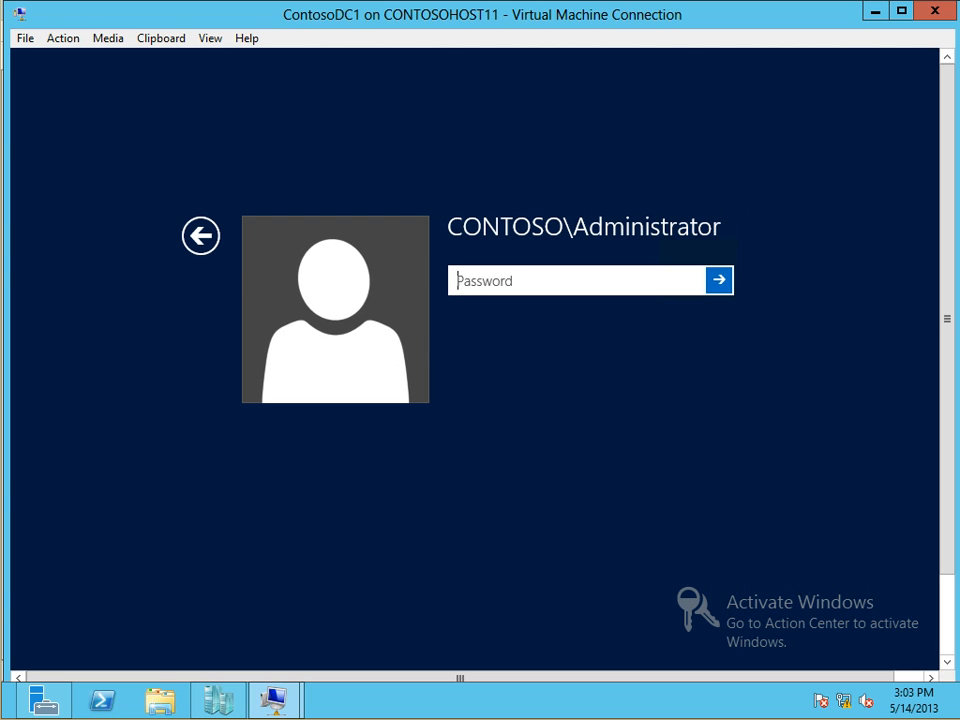
{"action": "type", "text": "Pa$$w0rd"}
{"action": "key", "text": "Return"}
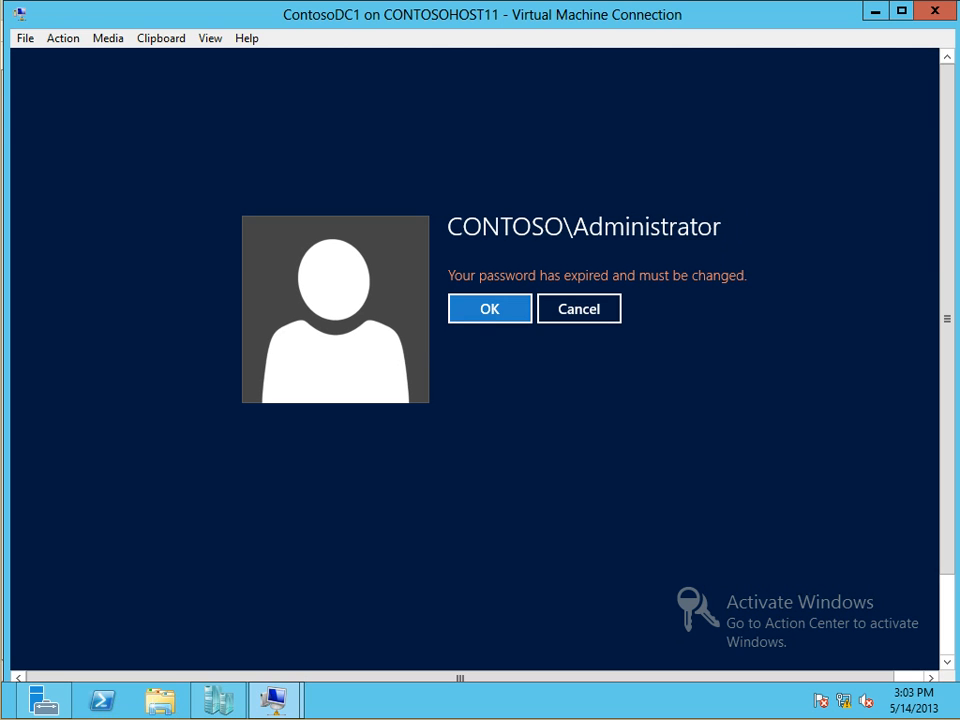
{"action": "left_click", "coordinate": [579, 309]}
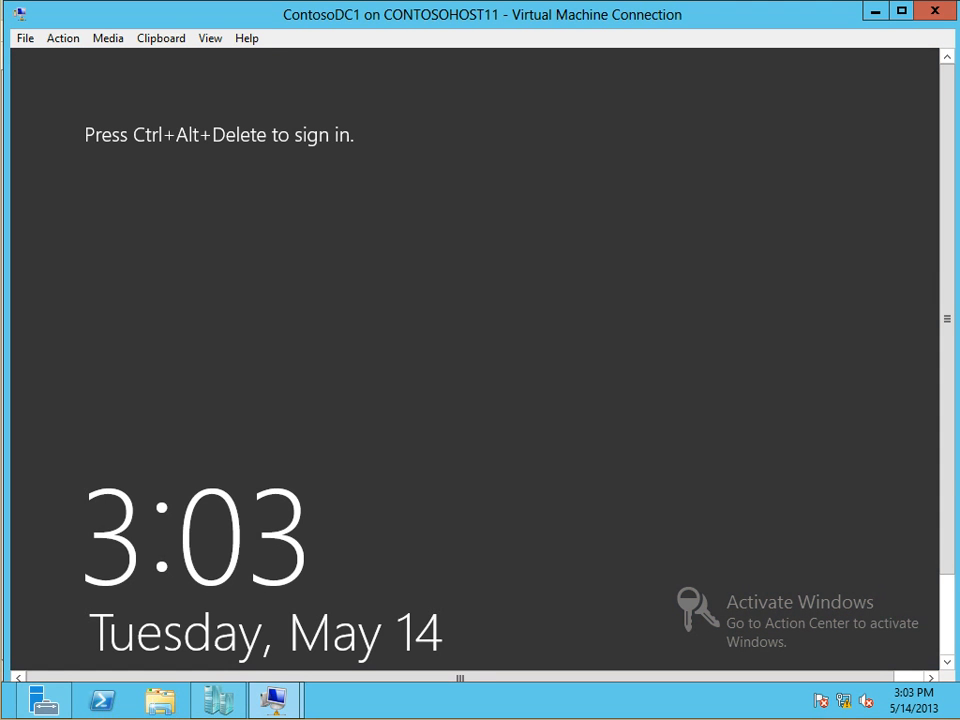
Sign in as Other user with a different CONTOSO domain user's name and password
{"action": "left_click", "coordinate": [63, 38]}
{"action": "left_click", "coordinate": [64, 58]}
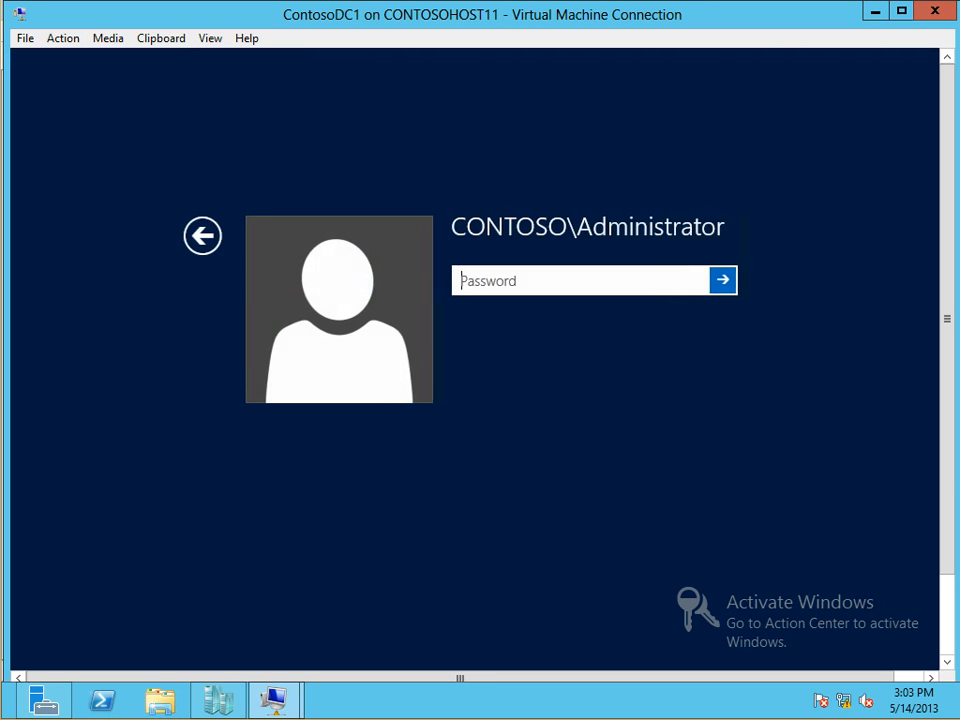
{"action": "left_click", "coordinate": [200, 236]}
{"action": "left_click", "coordinate": [611, 311]}
{"action": "type", "text": "ky"}
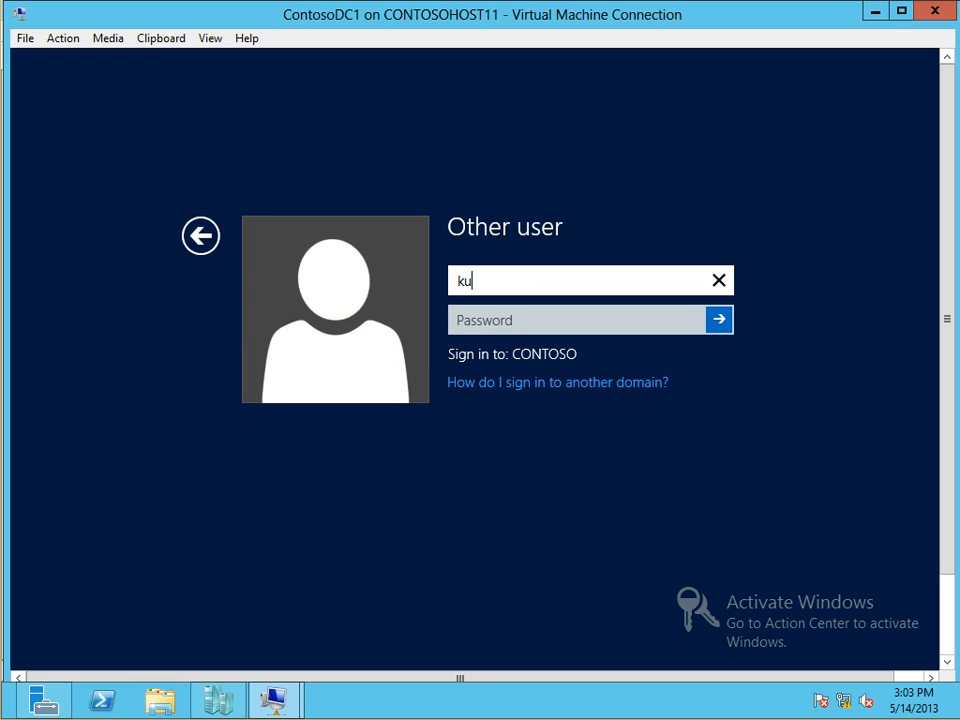
{"action": "type", "text": "le"}
{"action": "key", "text": "Tab"}
{"action": "type", "text": "Pa$$w0rd"}
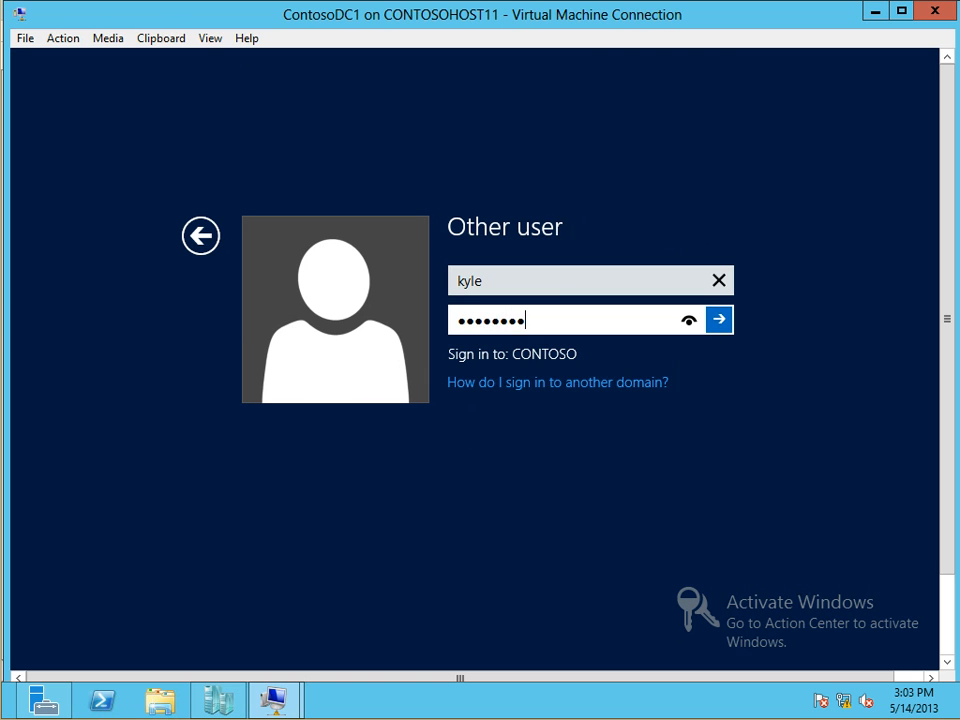
{"action": "key", "text": "Return"}
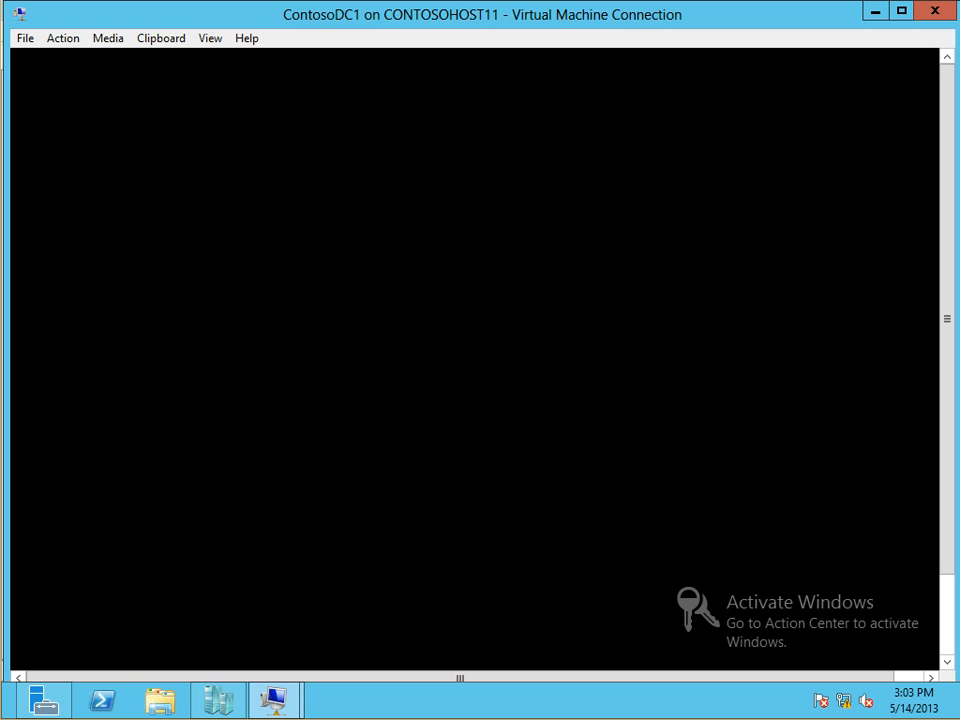
Open an administrator command prompt on ContosoDC1 and run ipconfig, showing every adapter media disconnected
{"action": "left_click", "coordinate": [947, 615]}
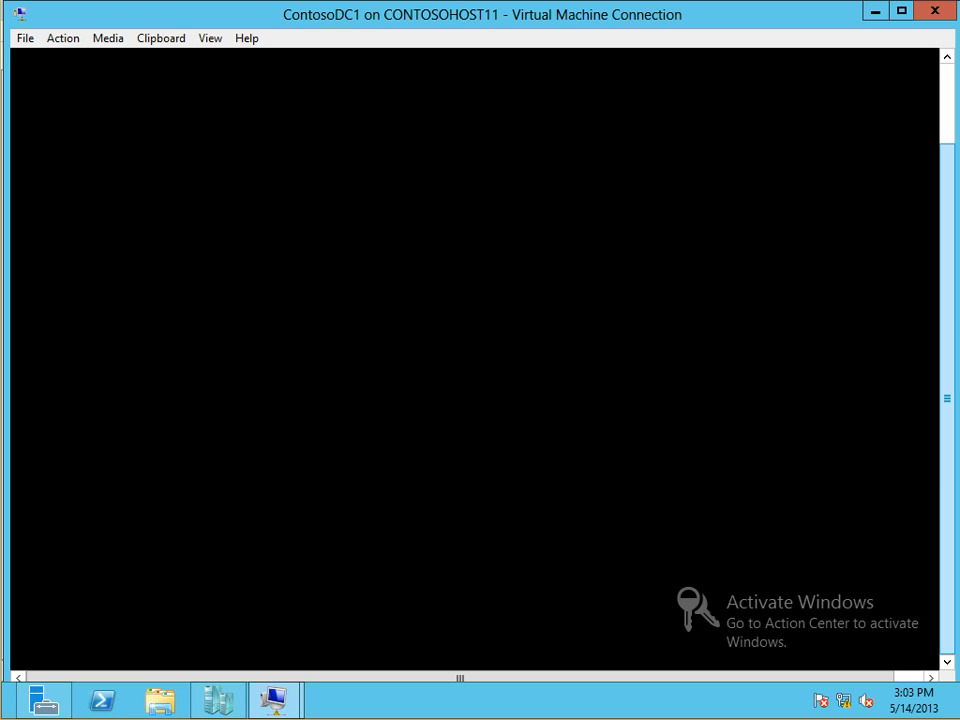
{"action": "left_click_drag", "start_coordinate": [947, 399], "coordinate": [947, 319]}
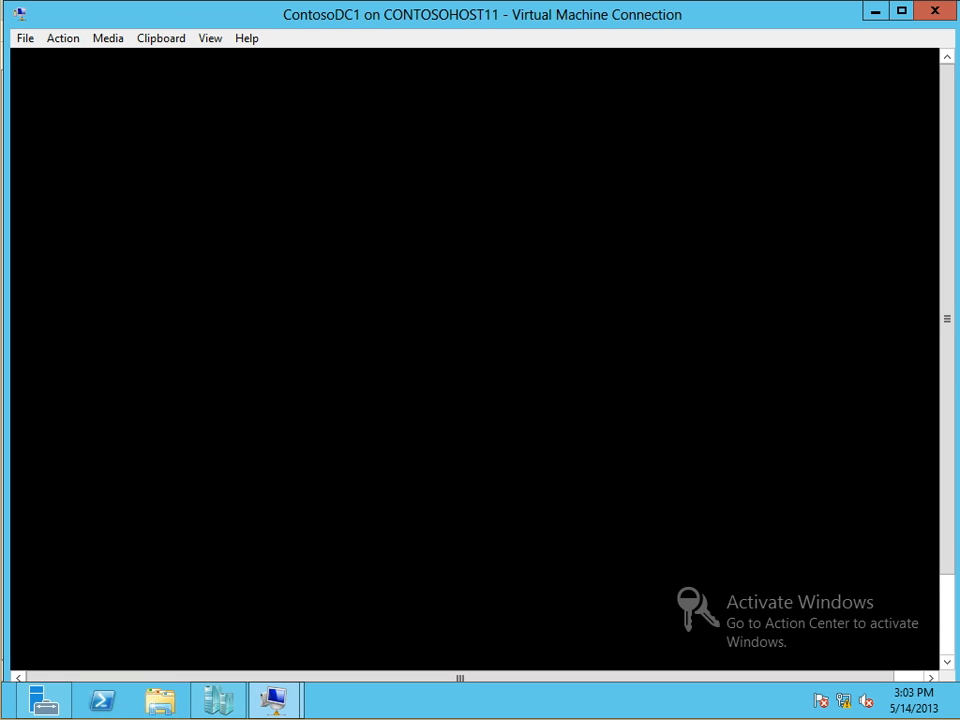
{"action": "left_click", "coordinate": [947, 615]}
{"action": "left_click_drag", "start_coordinate": [947, 400], "coordinate": [947, 312]}
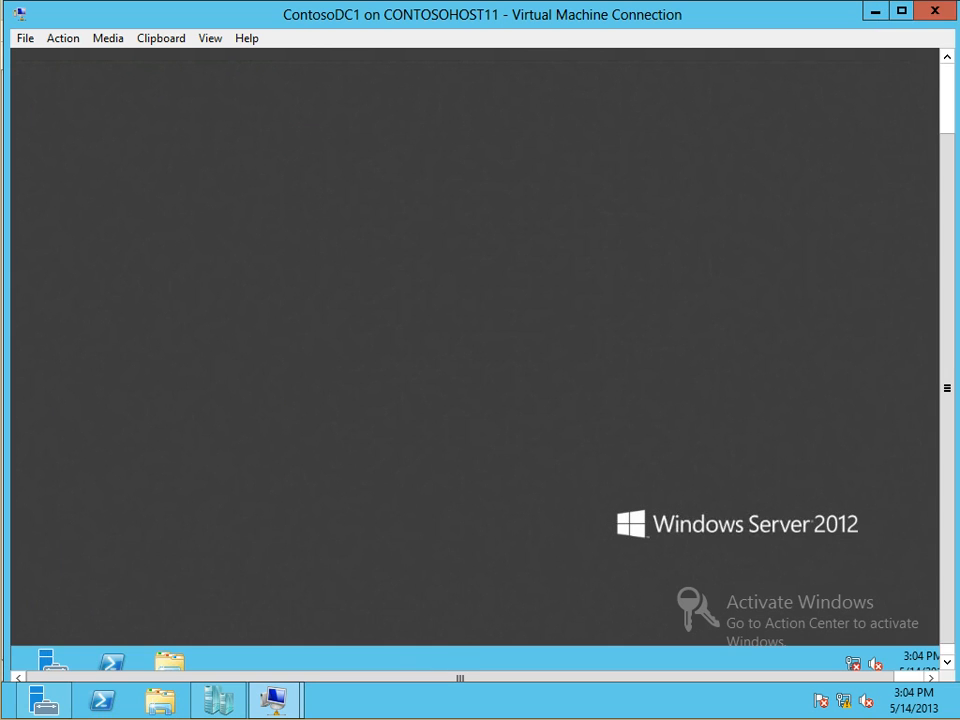
{"action": "left_click_drag", "start_coordinate": [947, 590], "coordinate": [947, 604]}
{"action": "mouse_move", "coordinate": [14, 667]}
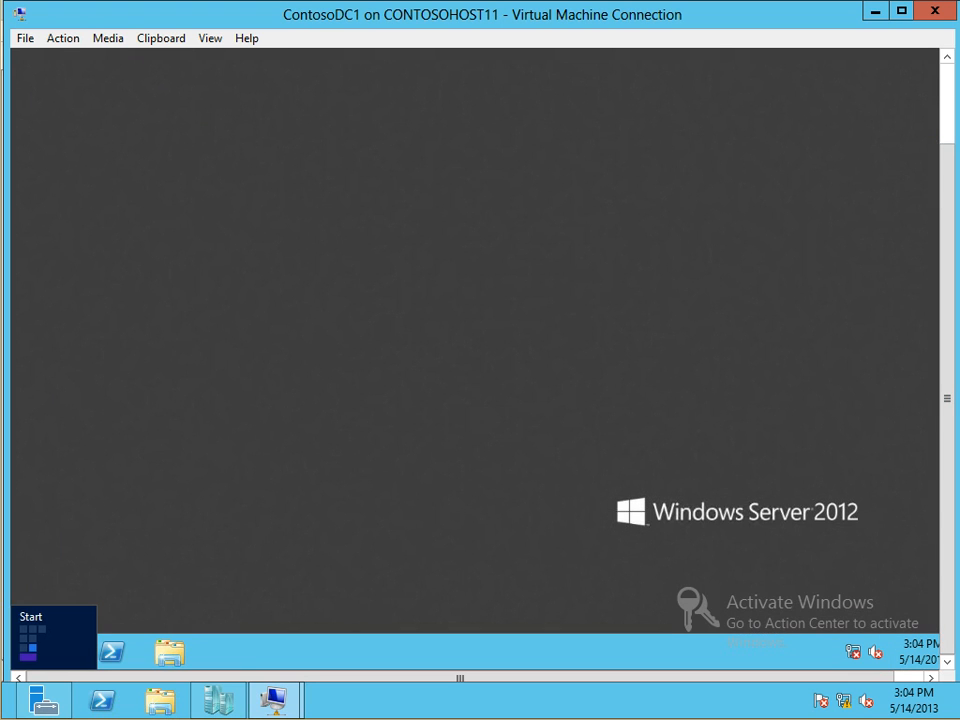
{"action": "right_click", "coordinate": [31, 645]}
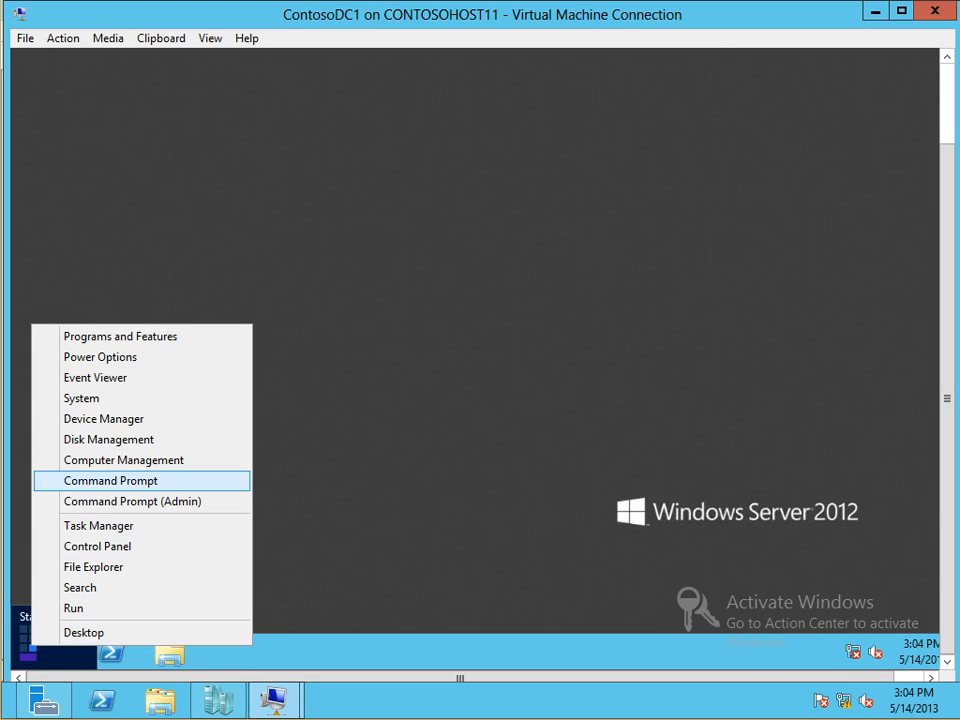
{"action": "key", "text": "Return"}
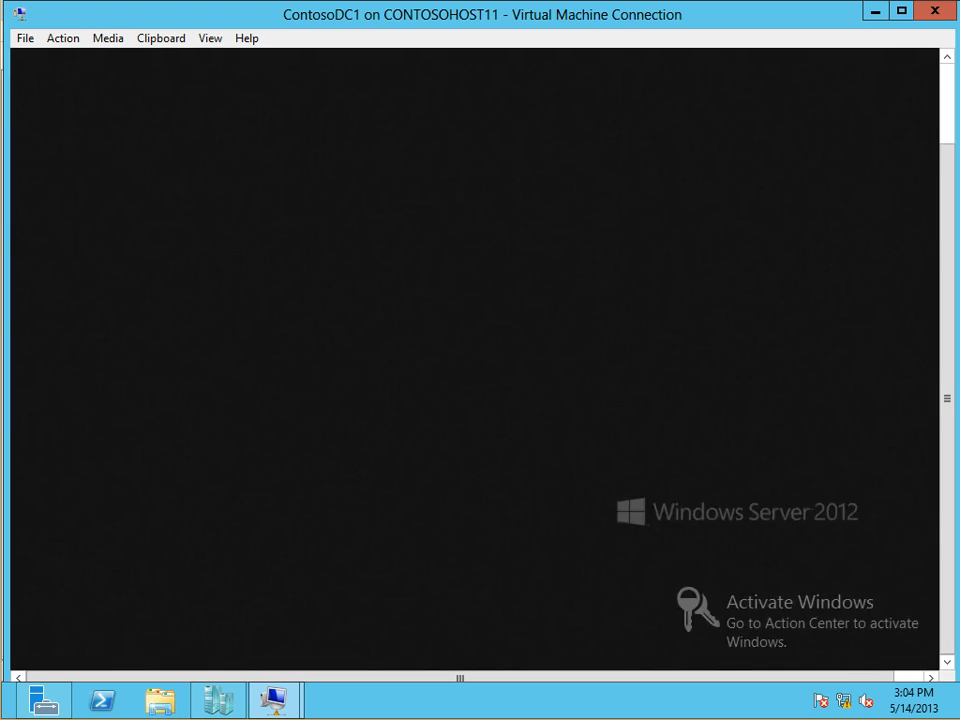
{"action": "left_click", "coordinate": [573, 329]}
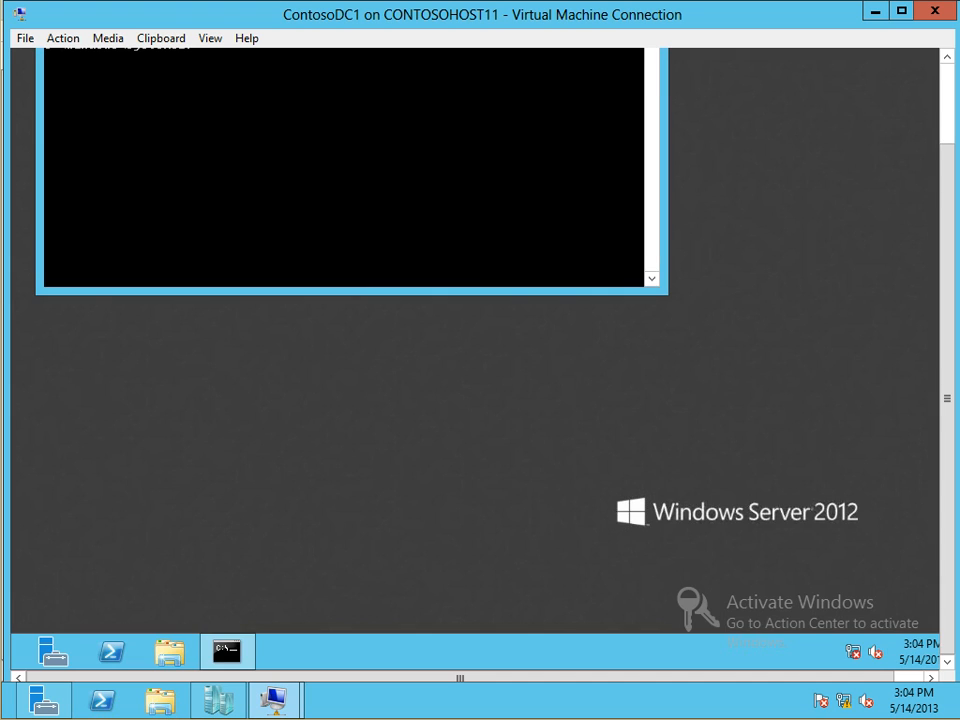
{"action": "left_click_drag", "start_coordinate": [947, 390], "coordinate": [947, 306]}
{"action": "type", "text": "ipconfig"}
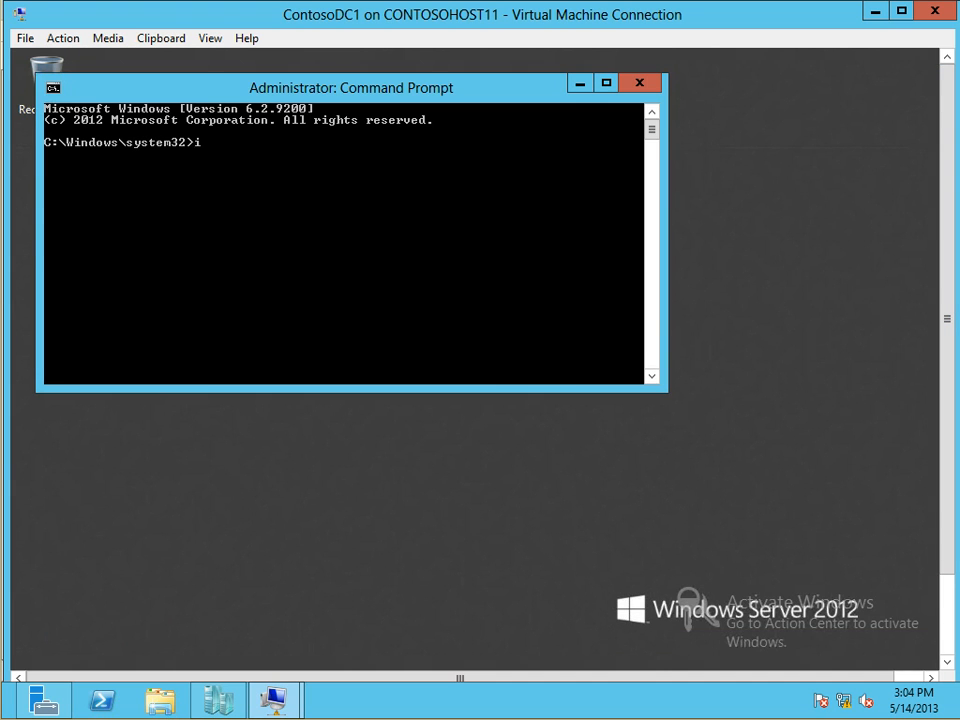
{"action": "key", "text": "Return"}
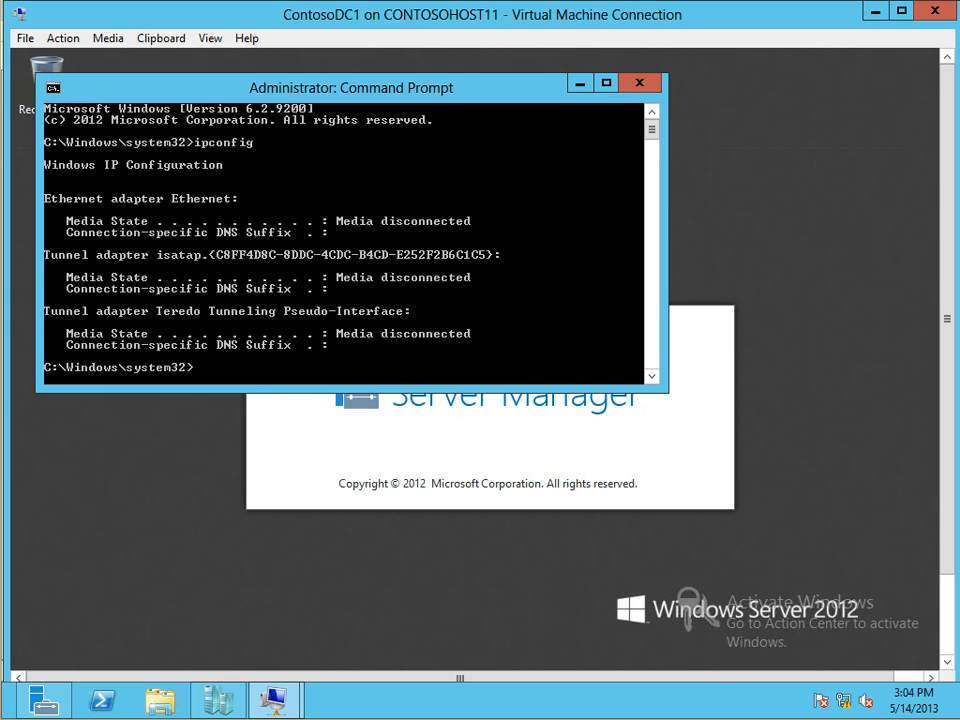
Set ContosoDC1's network adapter virtual switch to Contoso.com in its VM settings and save
{"action": "left_click", "coordinate": [875, 11]}
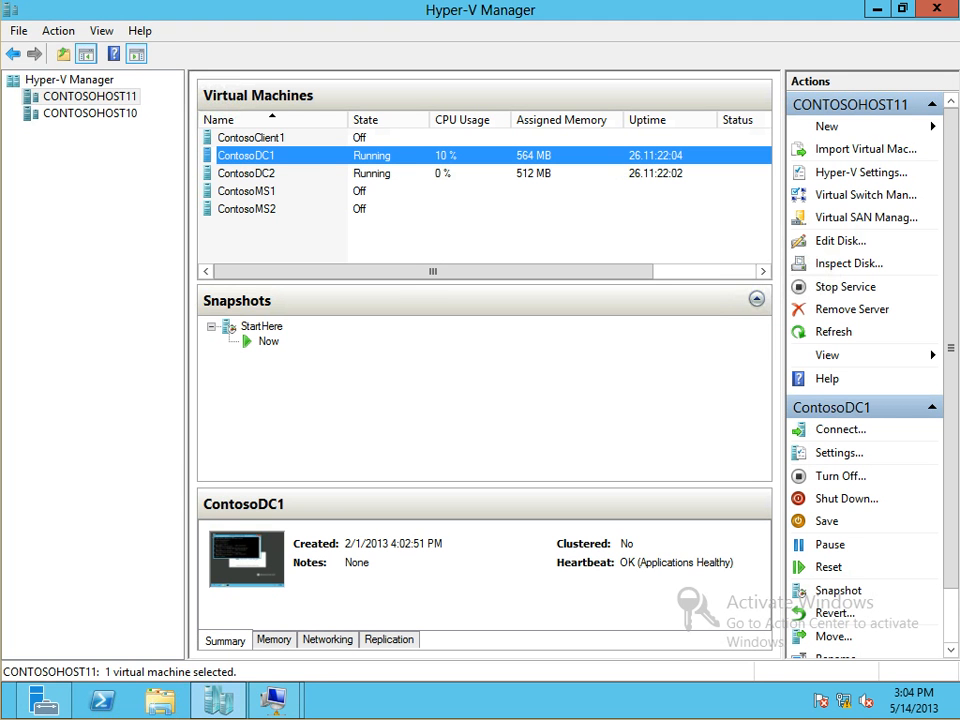
{"action": "right_click", "coordinate": [240, 155]}
{"action": "left_click", "coordinate": [280, 186]}
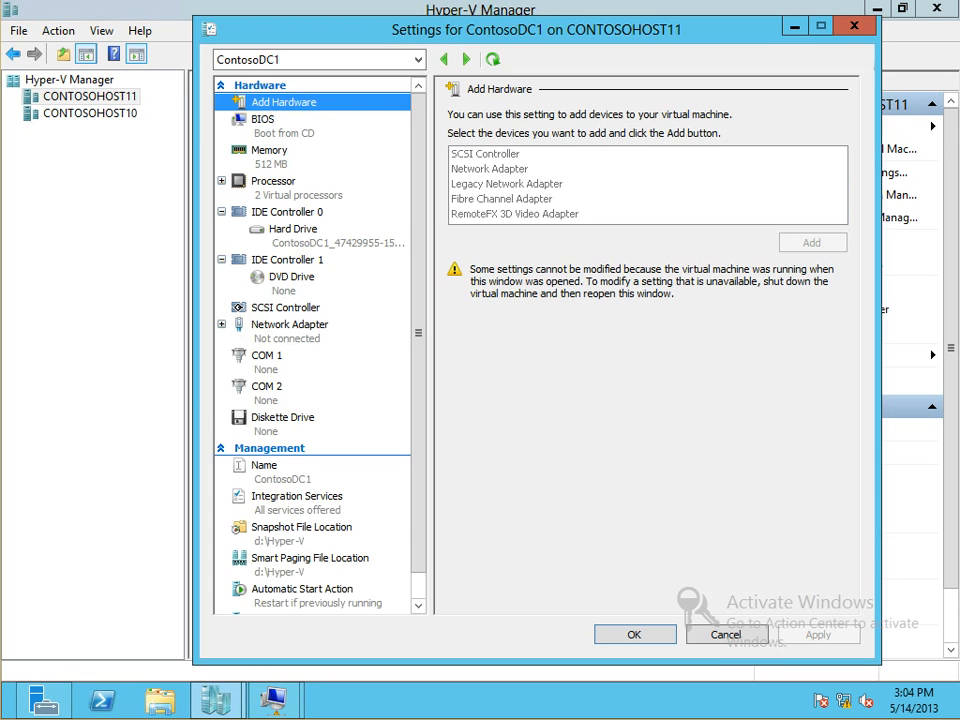
{"action": "left_click", "coordinate": [289, 325]}
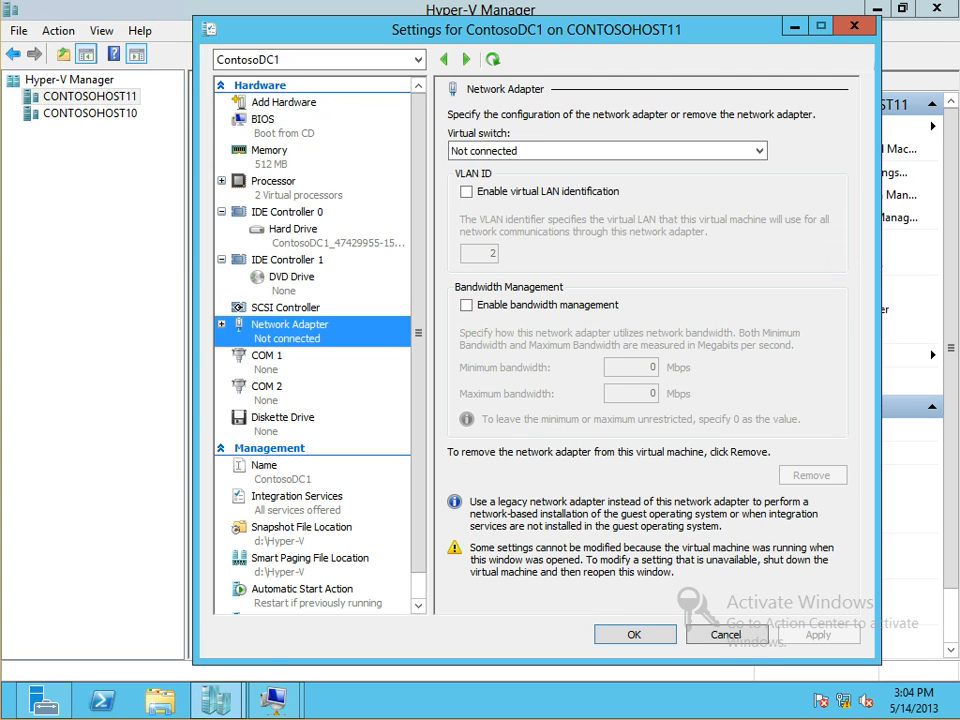
{"action": "left_click", "coordinate": [607, 151]}
{"action": "left_click", "coordinate": [607, 180]}
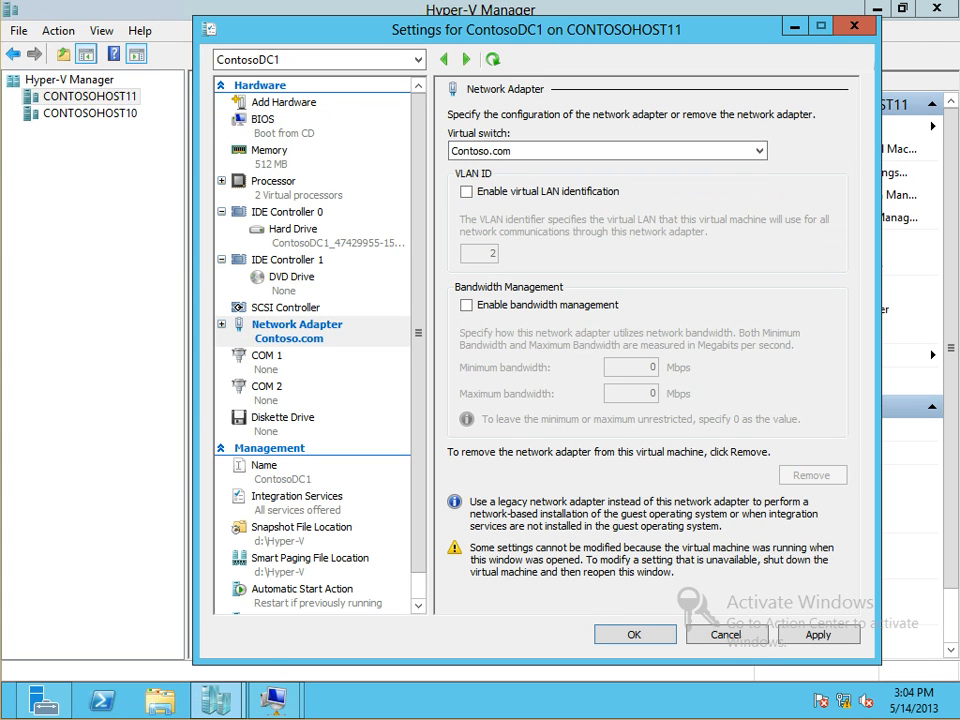
{"action": "key", "text": "Return"}
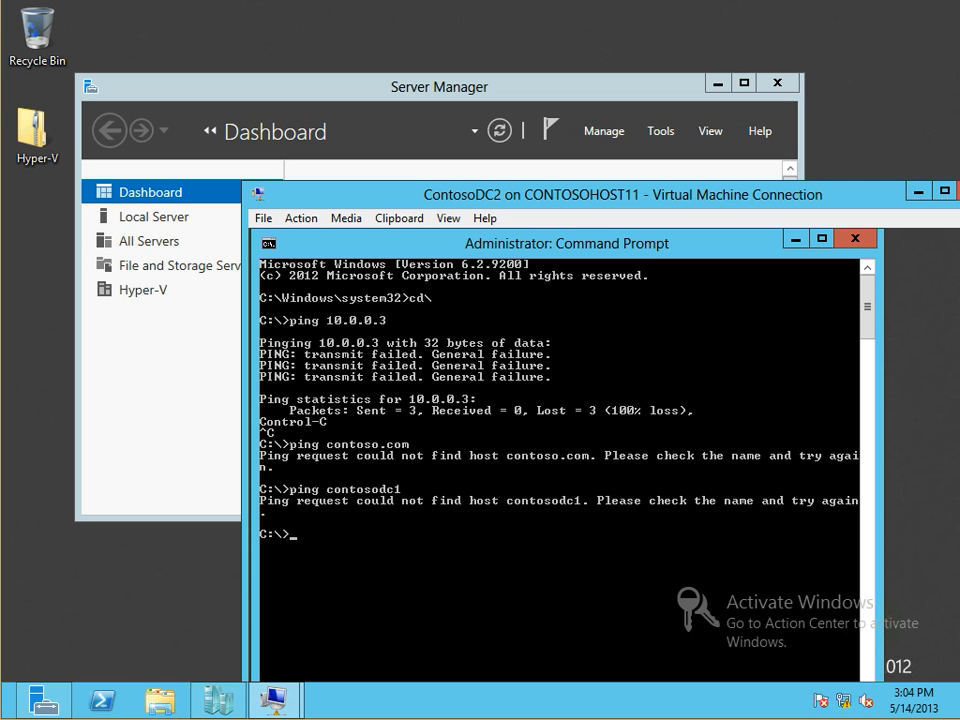
Rerun ipconfig on ContosoDC1, confirming it now has address 10.1.0.3
{"action": "mouse_move", "coordinate": [273, 700]}
{"action": "left_click", "coordinate": [171, 589]}
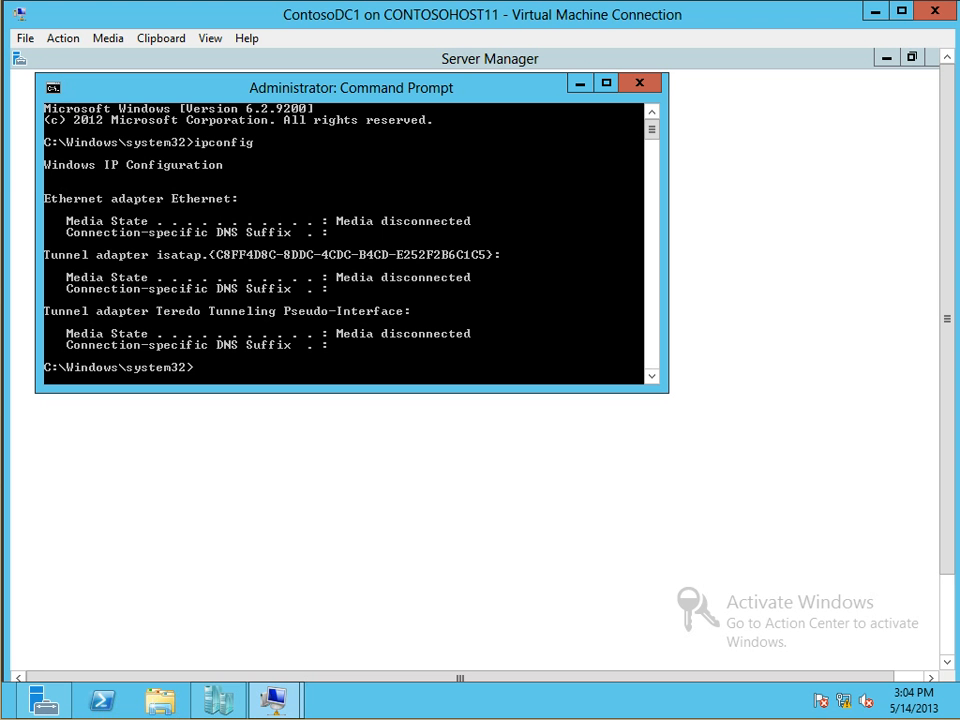
{"action": "key", "text": "Up"}
{"action": "key", "text": "Return"}
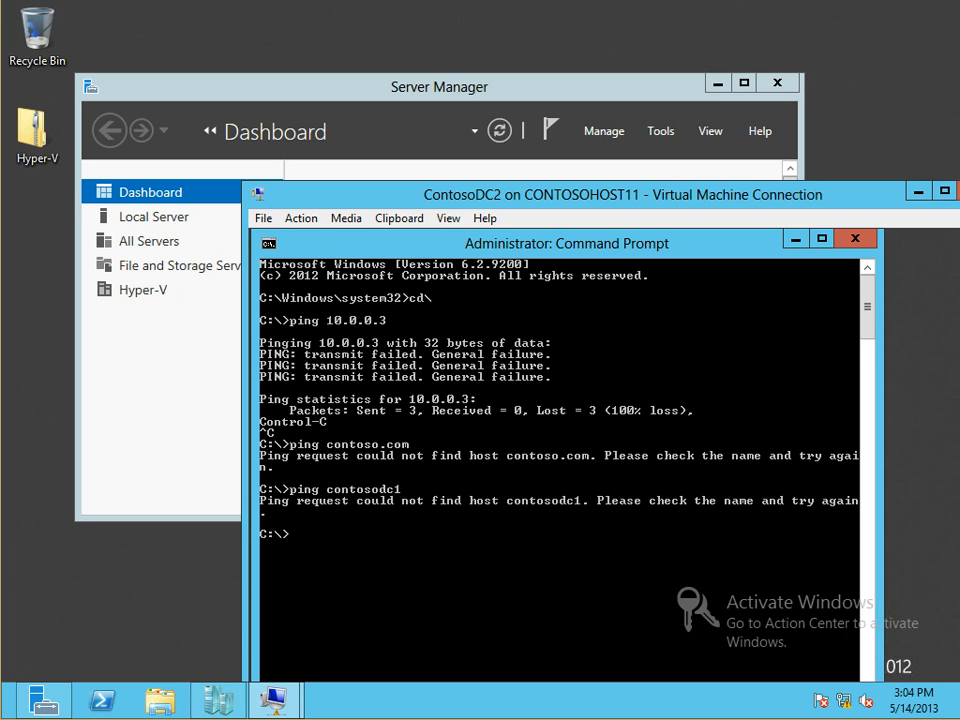
From ContosoDC2, ping 10.1.0.3, which fails
{"action": "left_click_drag", "start_coordinate": [600, 194], "coordinate": [509, 46]}
{"action": "type", "text": "ping 10.1."}
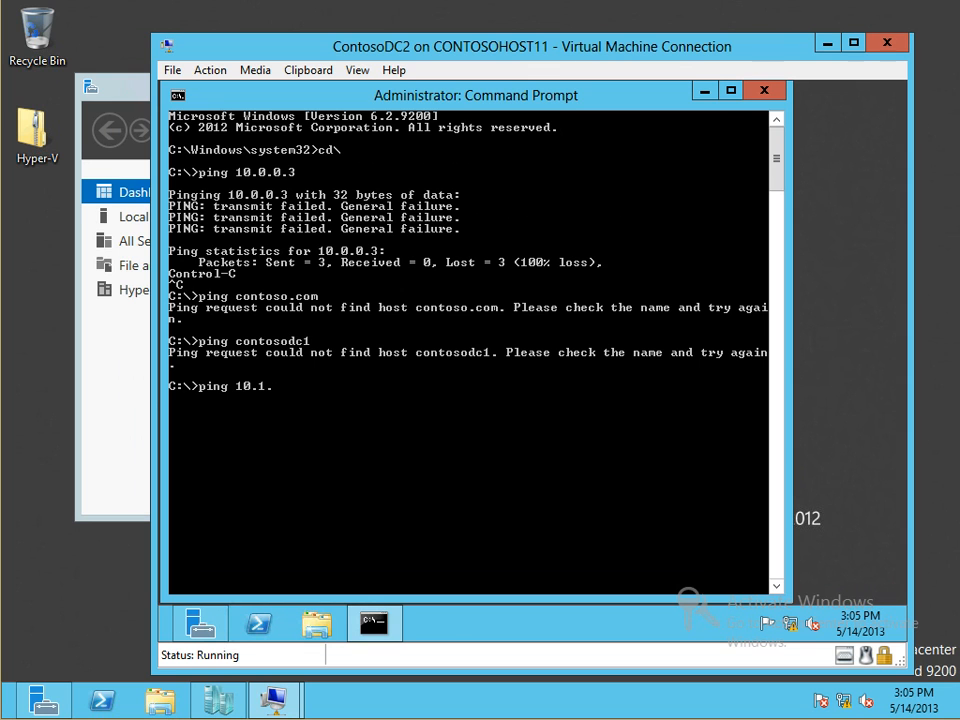
{"action": "type", "text": "0.3"}
{"action": "key", "text": "Return"}
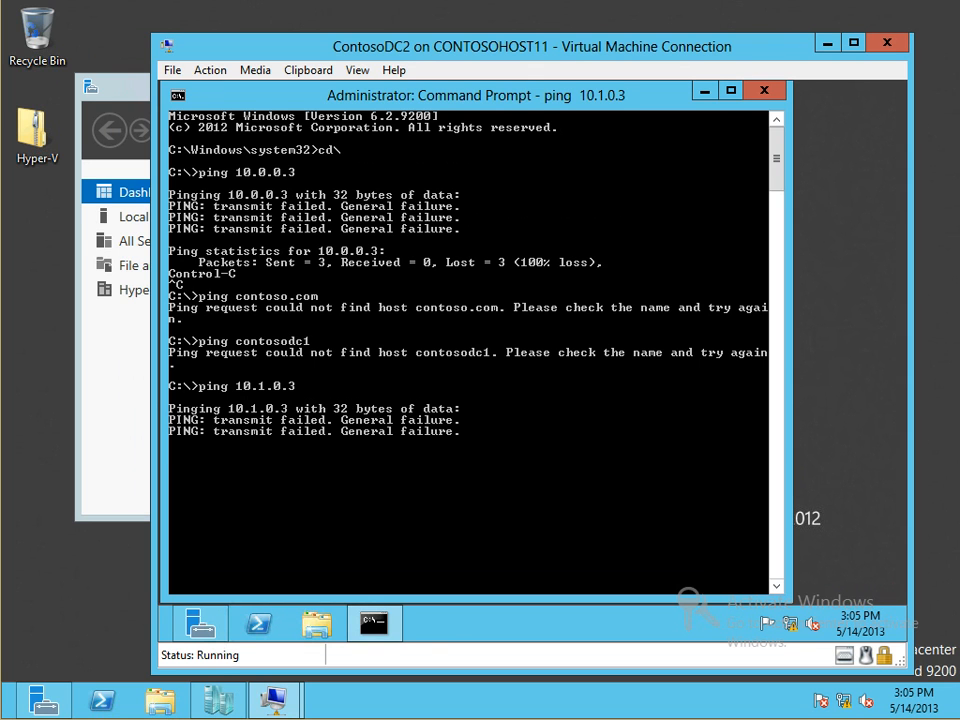
Verify ContosoDC2's network adapter is on the Contoso.com switch, leaving its settings unchanged
{"action": "left_click", "coordinate": [172, 70]}
{"action": "left_click", "coordinate": [60, 90]}
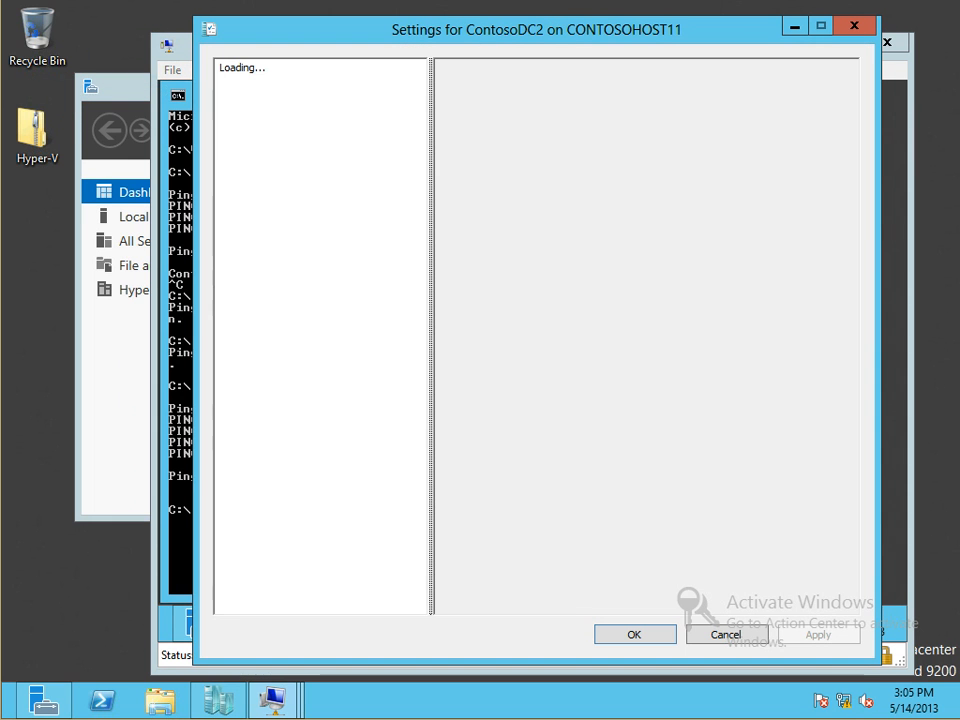
{"action": "left_click", "coordinate": [289, 307]}
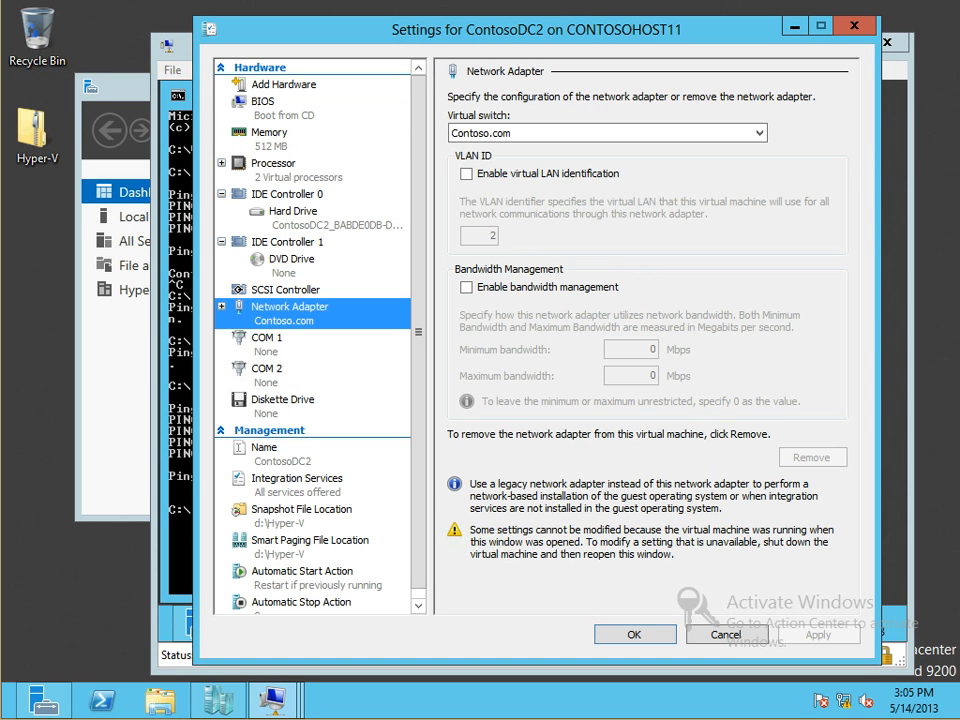
{"action": "left_click", "coordinate": [759, 133]}
{"action": "left_click", "coordinate": [759, 133]}
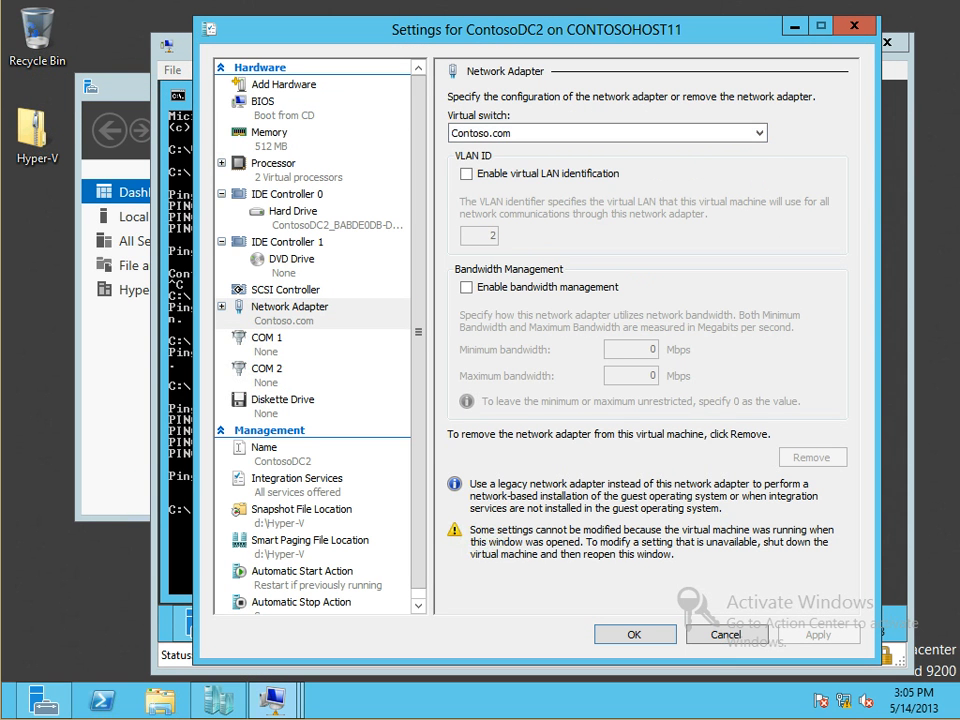
{"action": "key", "text": "Escape"}
Run ipconfig on ContosoDC2, showing only 169.254.196.19, then bring up Server Manager
{"action": "type", "text": "ipconfig"}
{"action": "key", "text": "BackSpace"}
{"action": "key", "text": "BackSpace"}
{"action": "key", "text": "BackSpace"}
{"action": "key", "text": "BackSpace"}
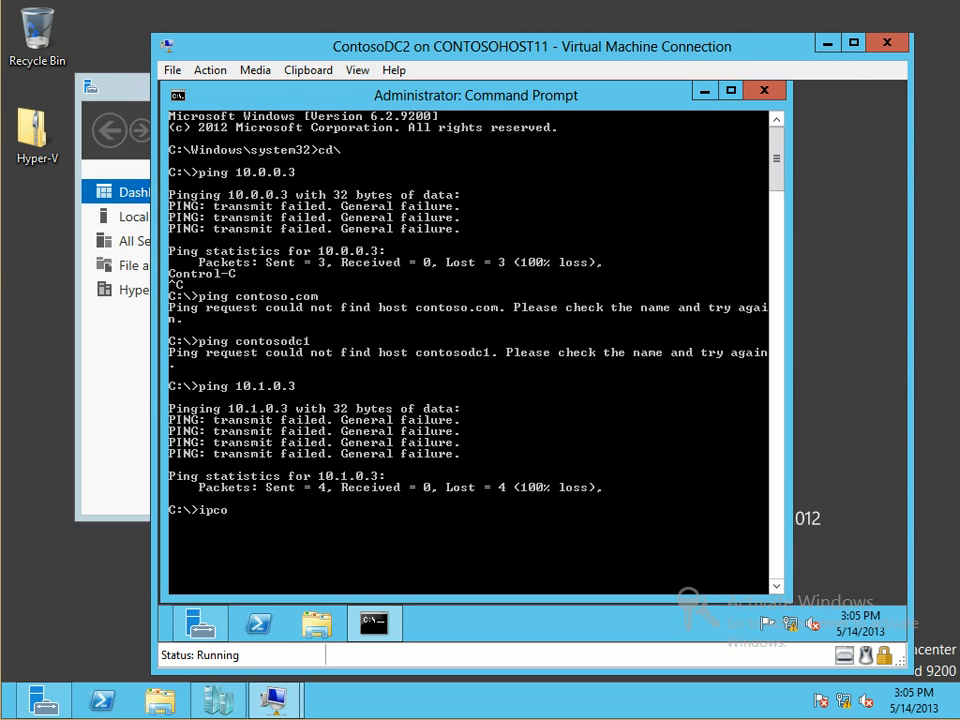
{"action": "type", "text": "nfig"}
{"action": "key", "text": "Return"}
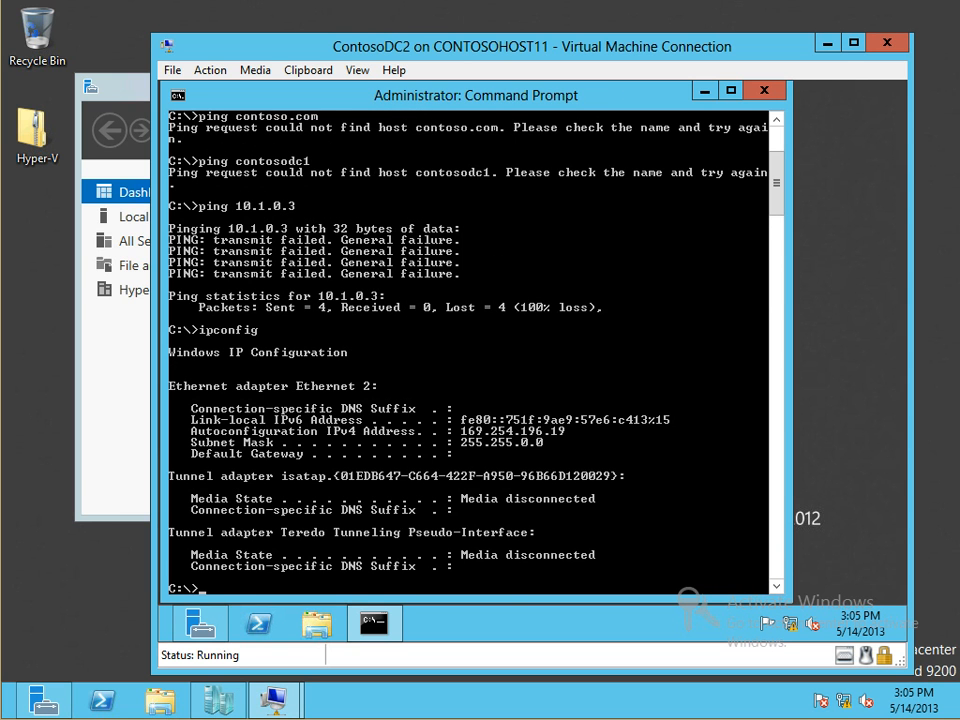
{"action": "left_click", "coordinate": [200, 624]}
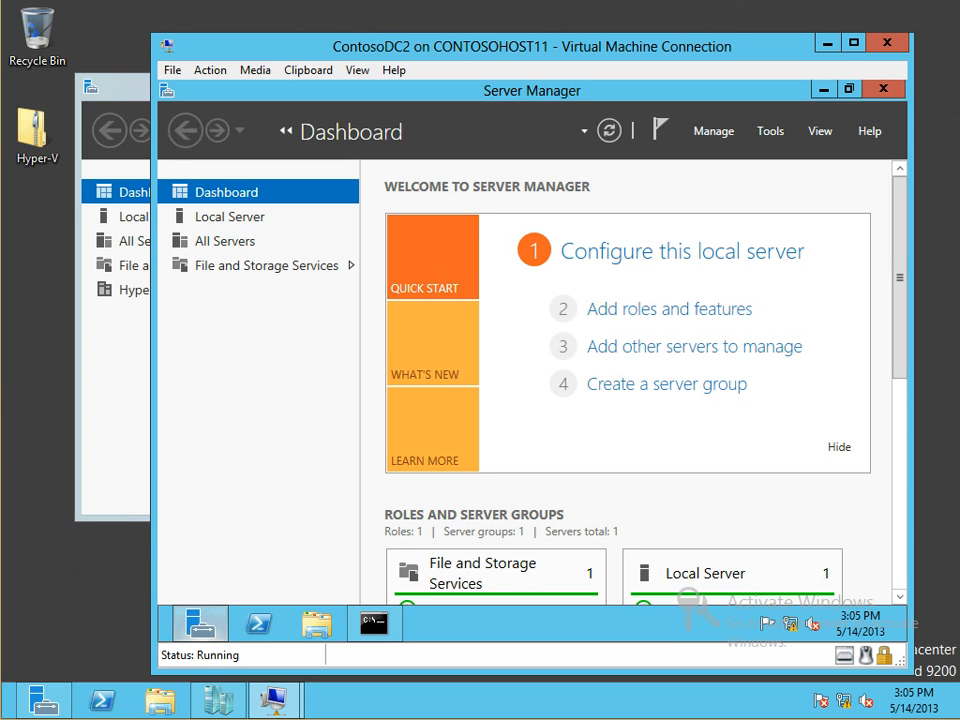
From Server Manager's Local Server page, open the IPv4 properties of the Ethernet 2 connection
{"action": "left_click", "coordinate": [682, 251]}
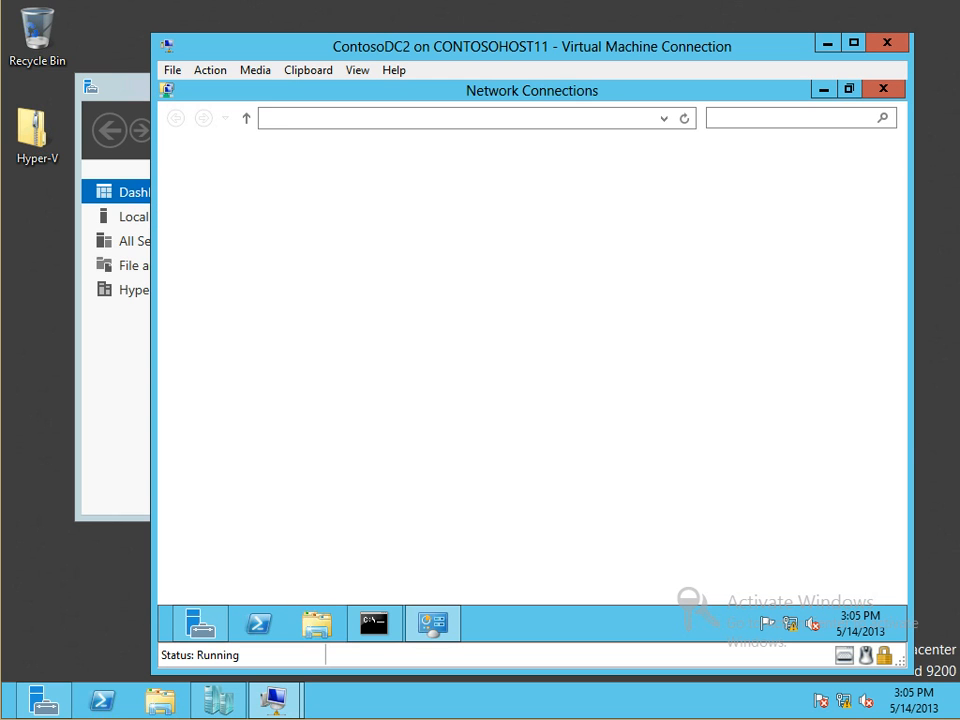
{"action": "right_click", "coordinate": [266, 199]}
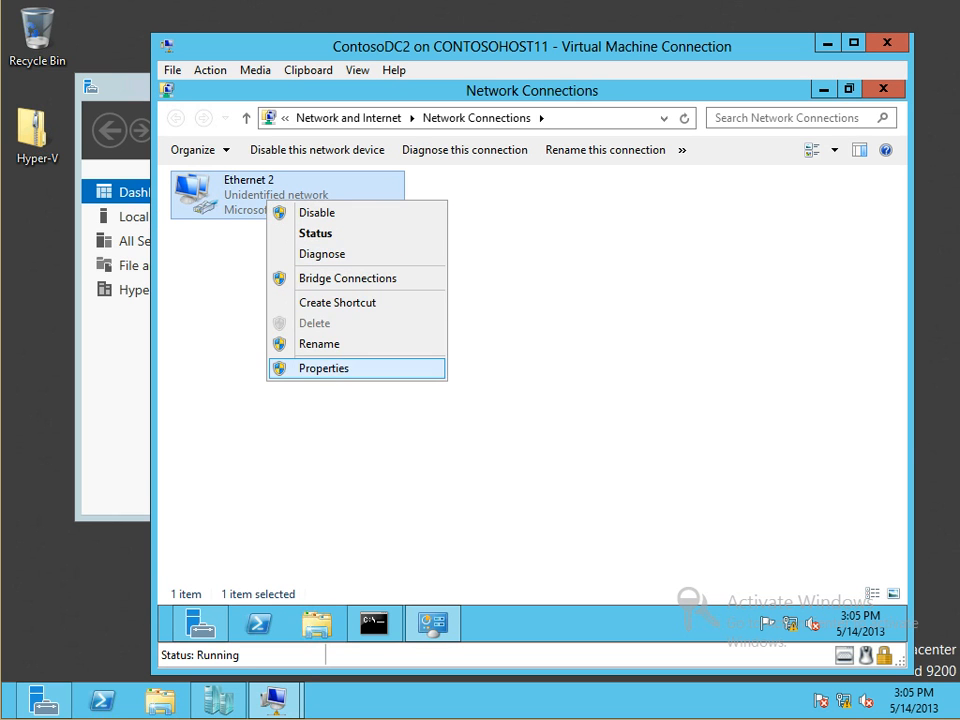
{"action": "left_click", "coordinate": [320, 367]}
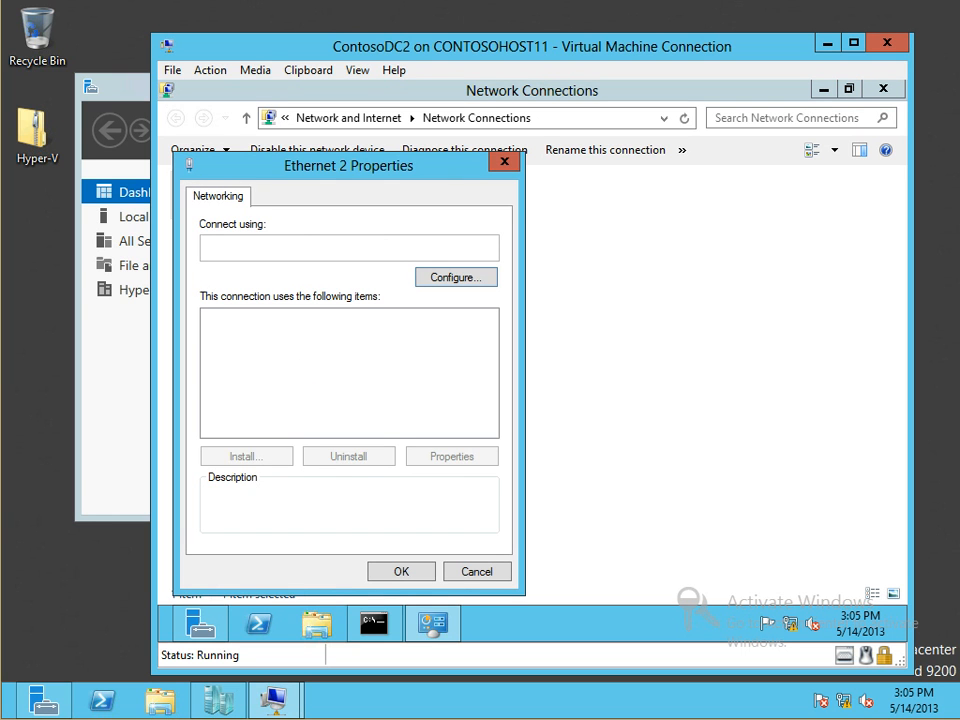
{"action": "double_click", "coordinate": [325, 429]}
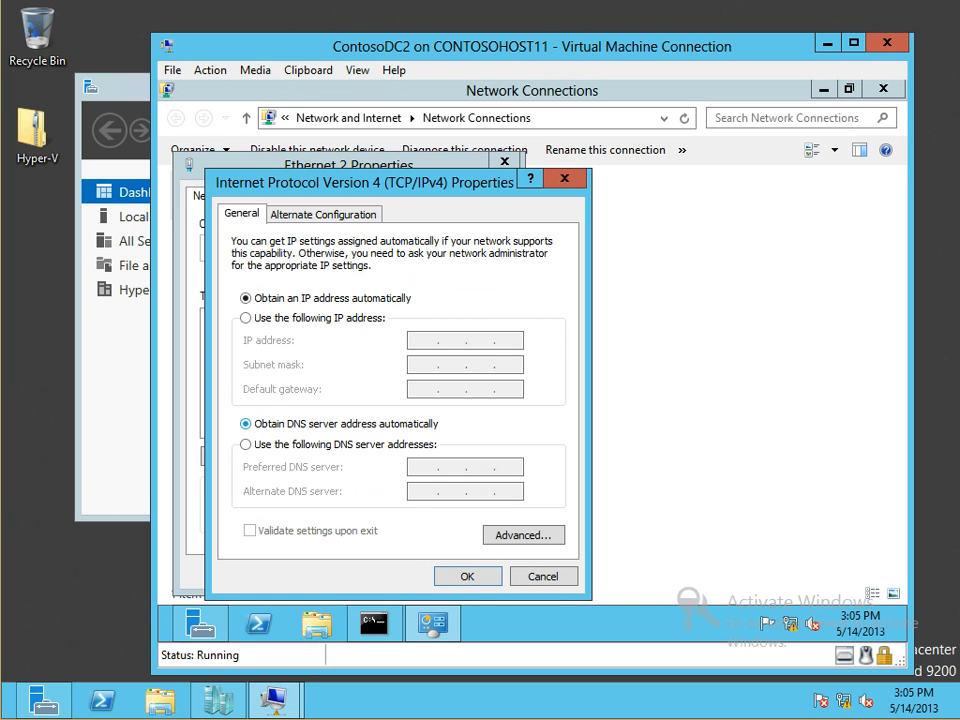
Set static IP 10.1.0.14, mask 255.255.255.0, DNS 10.1.0.3, with the gateway cleared, and apply
{"action": "left_click", "coordinate": [246, 318]}
{"action": "type", "text": "10.1.0."}
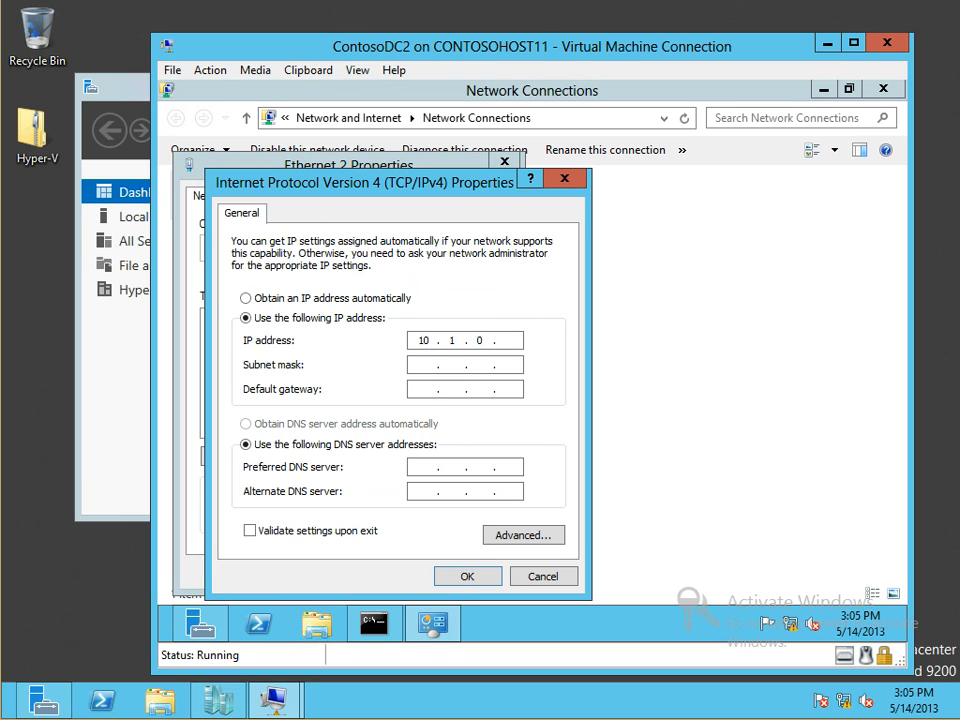
{"action": "type", "text": "14"}
{"action": "key", "text": "Tab"}
{"action": "type", "text": "55255255"}
{"action": "key", "text": "Tab"}
{"action": "type", "text": "10.1.0."}
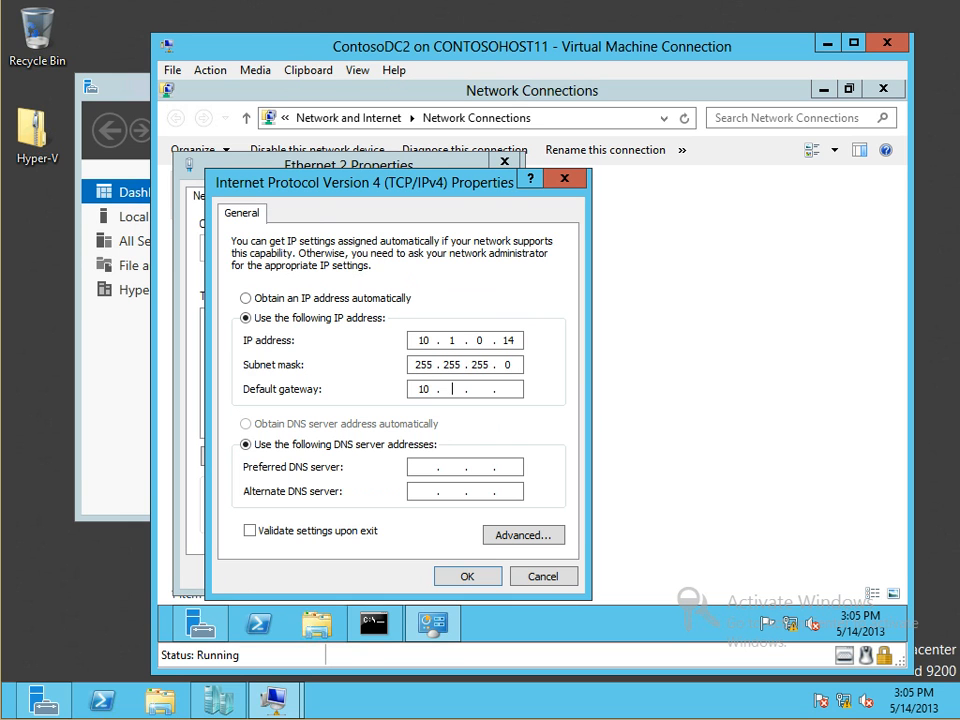
{"action": "type", "text": "3"}
{"action": "key", "text": "Tab"}
{"action": "key", "text": "Tab"}
{"action": "type", "text": "10.1.0.3"}
{"action": "left_click", "coordinate": [511, 389]}
{"action": "key", "text": "BackSpace"}
{"action": "key", "text": "BackSpace"}
{"action": "key", "text": "BackSpace"}
{"action": "key", "text": "BackSpace"}
{"action": "key", "text": "BackSpace"}
{"action": "key", "text": "Return"}
{"action": "key", "text": "Return"}
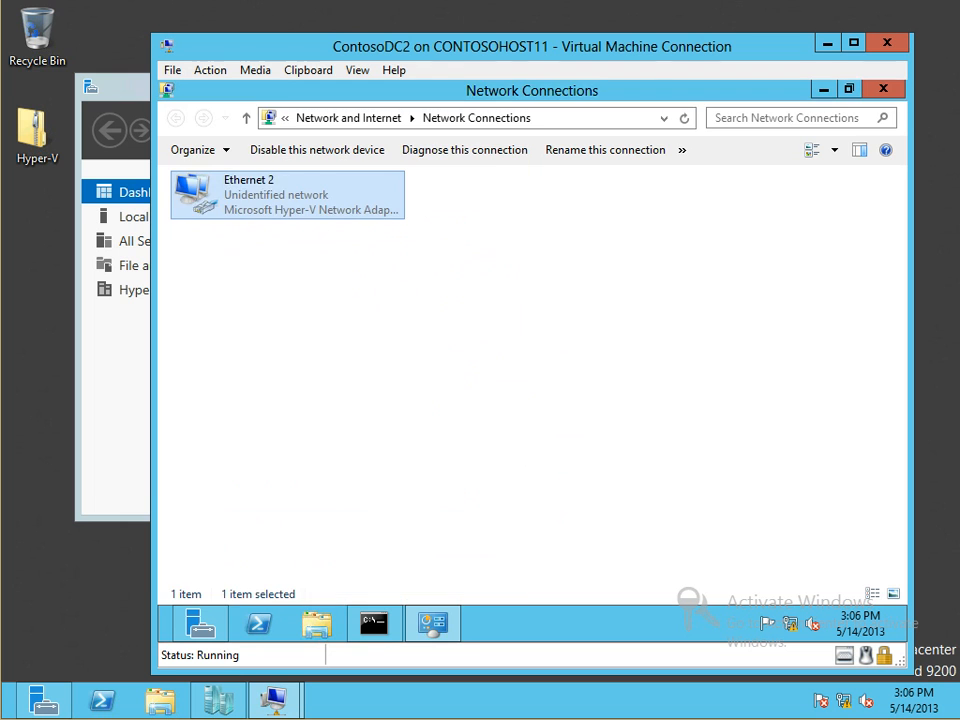
Minimize Network Connections and Server Manager, then rerun ping 10.1.0.3 from ContosoDC2
{"action": "left_click", "coordinate": [824, 89]}
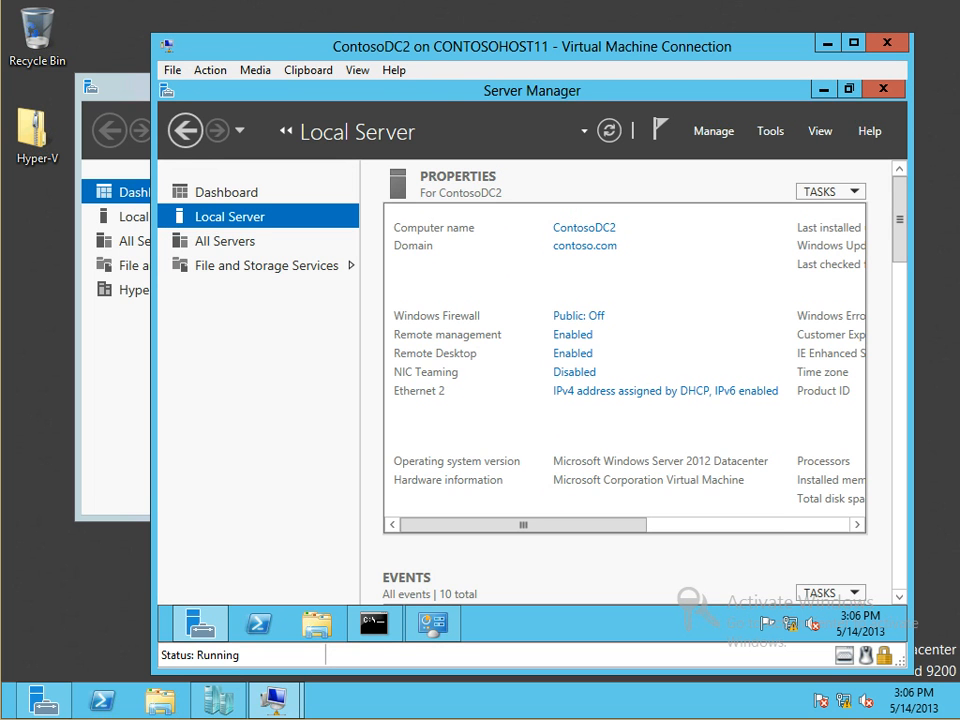
{"action": "left_click", "coordinate": [824, 89]}
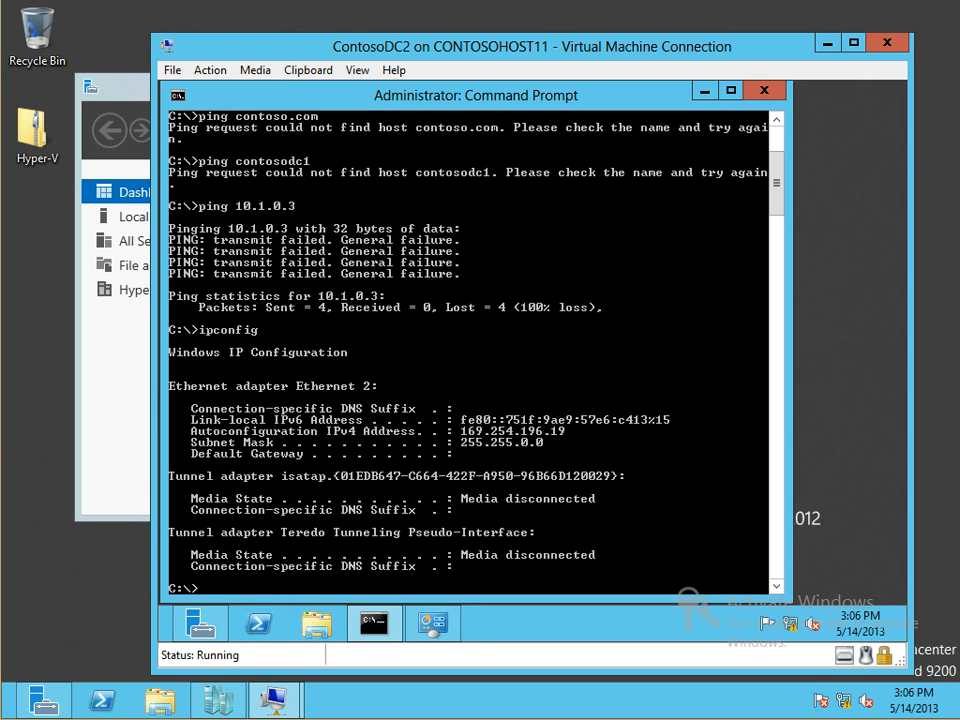
{"action": "key", "text": "Up"}
{"action": "key", "text": "Up"}
{"action": "key", "text": "Return"}
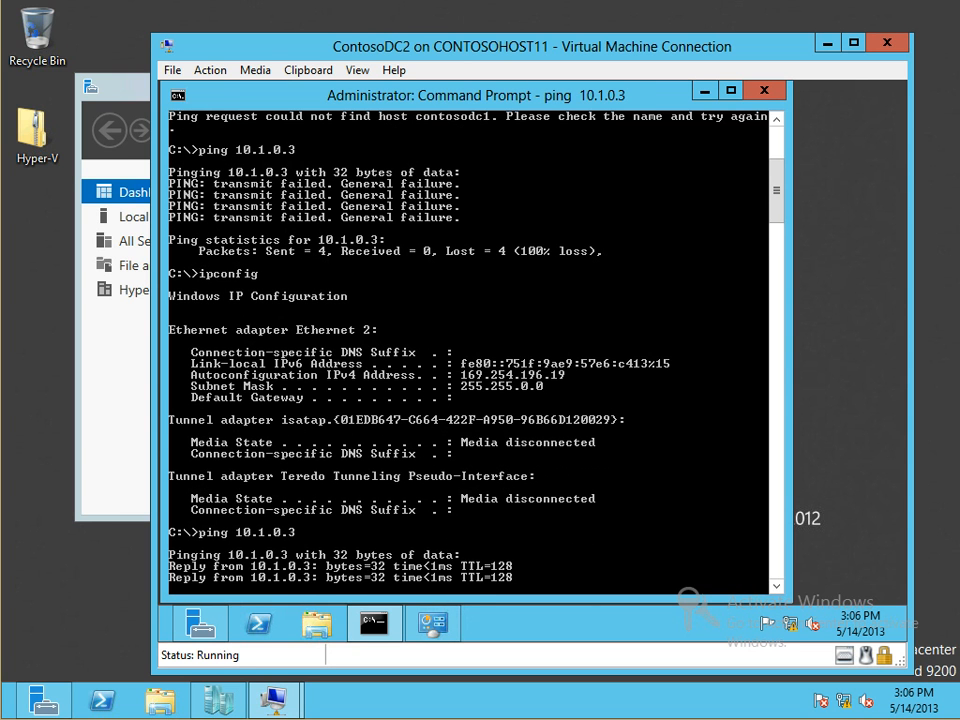
Start a continuous ping 10.1.0.3 -t and move the VM console to the right
{"action": "key", "text": "Up"}
{"action": "type", "text": "-t"}
{"action": "key", "text": "Return"}
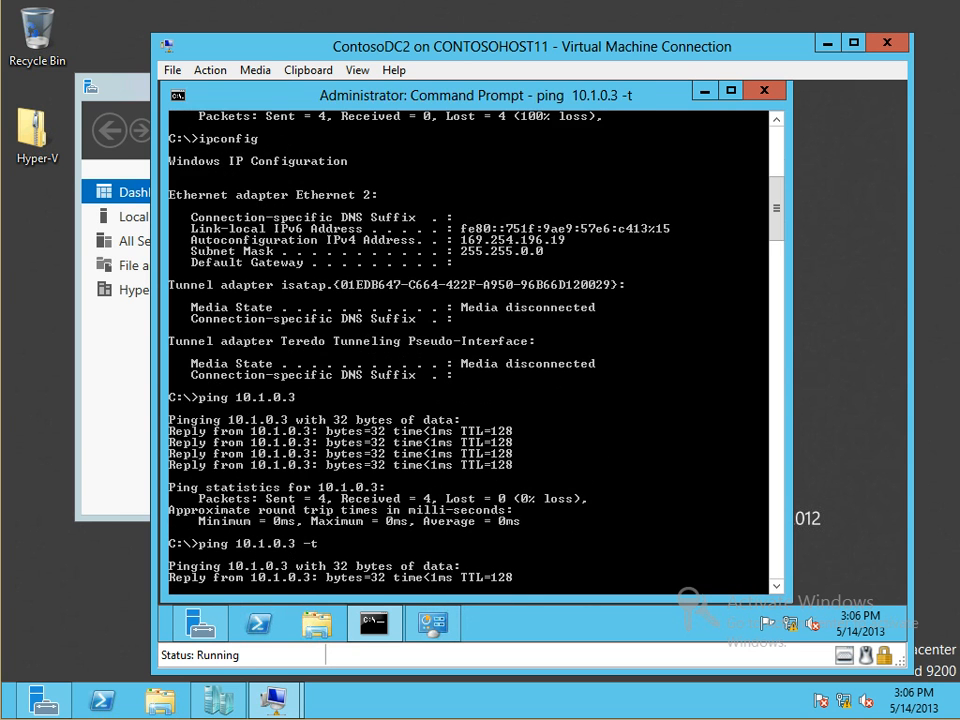
{"action": "left_click_drag", "start_coordinate": [318, 47], "coordinate": [774, 77]}
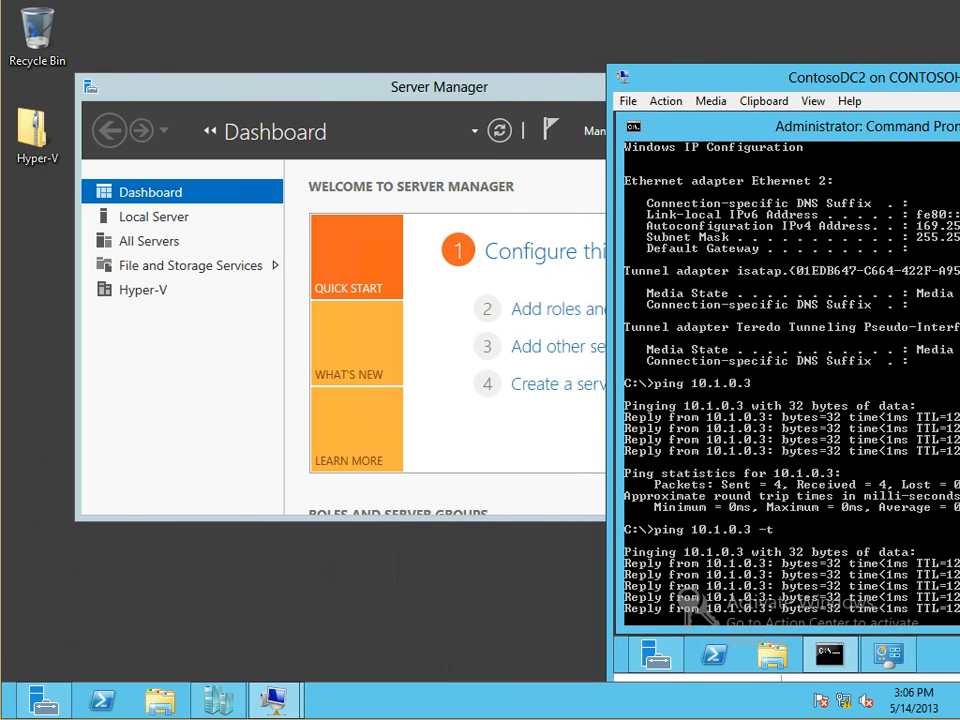
{"action": "left_click", "coordinate": [540, 88]}
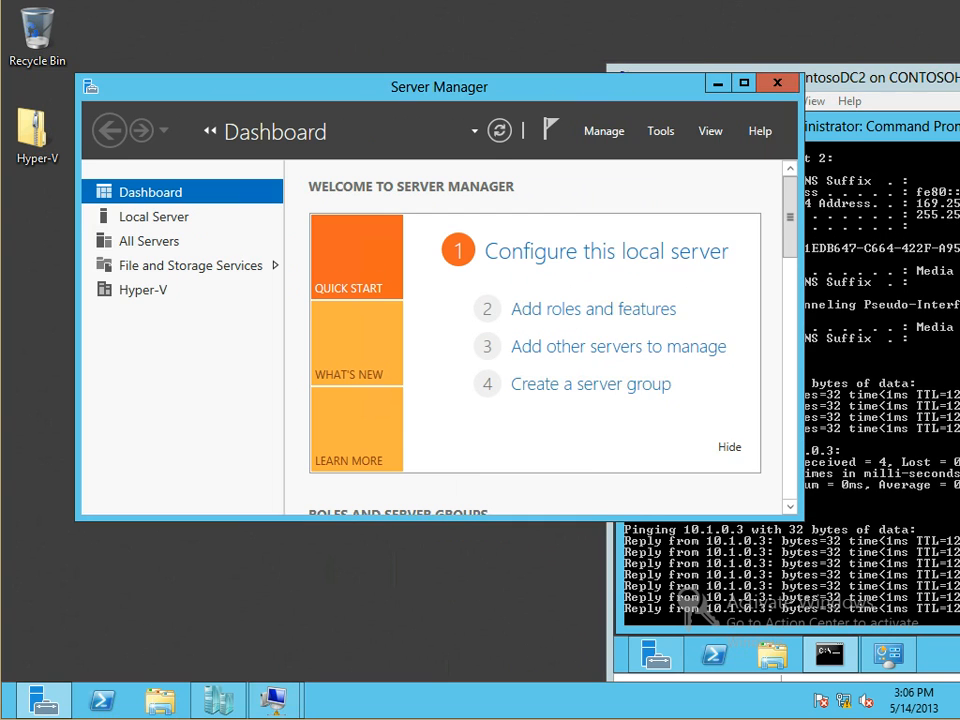
{"action": "left_click", "coordinate": [718, 84]}
{"action": "left_click", "coordinate": [480, 330]}
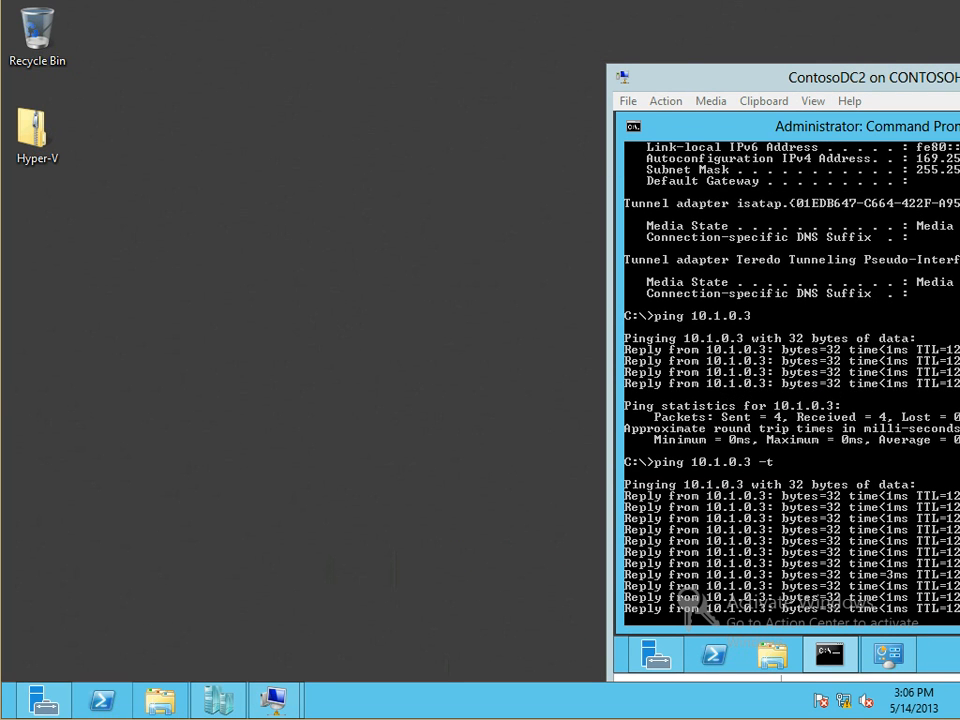
Restore and reposition Hyper-V Manager, open the ContosoDC2 console, and select CONTOSOHOST11
{"action": "left_click", "coordinate": [218, 700]}
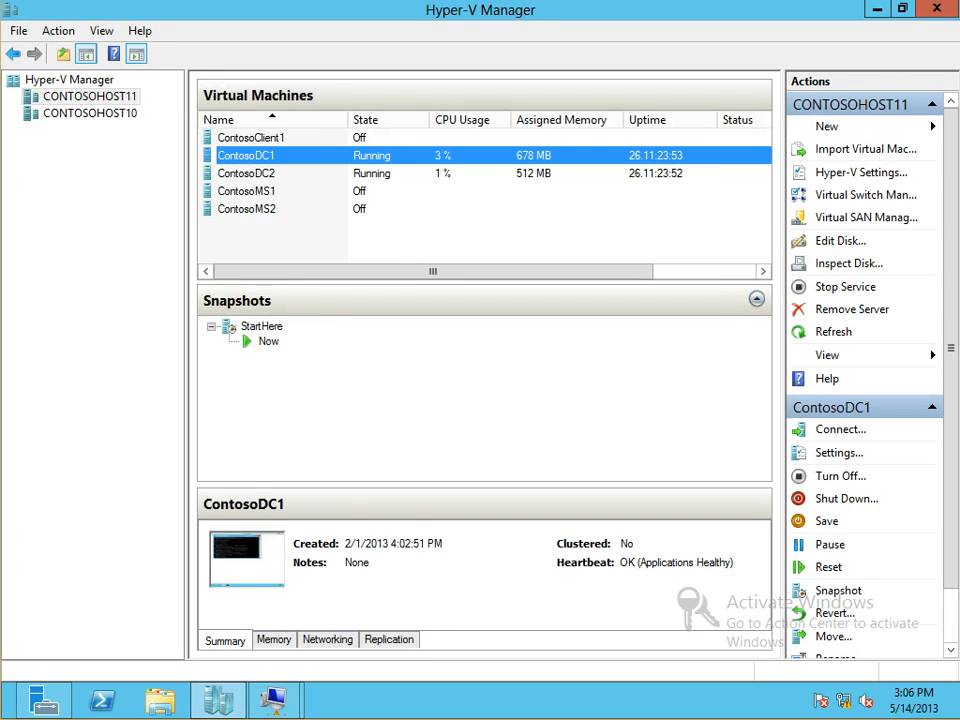
{"action": "left_click", "coordinate": [903, 9]}
{"action": "left_click_drag", "start_coordinate": [720, 14], "coordinate": [497, 14]}
{"action": "double_click", "coordinate": [91, 181]}
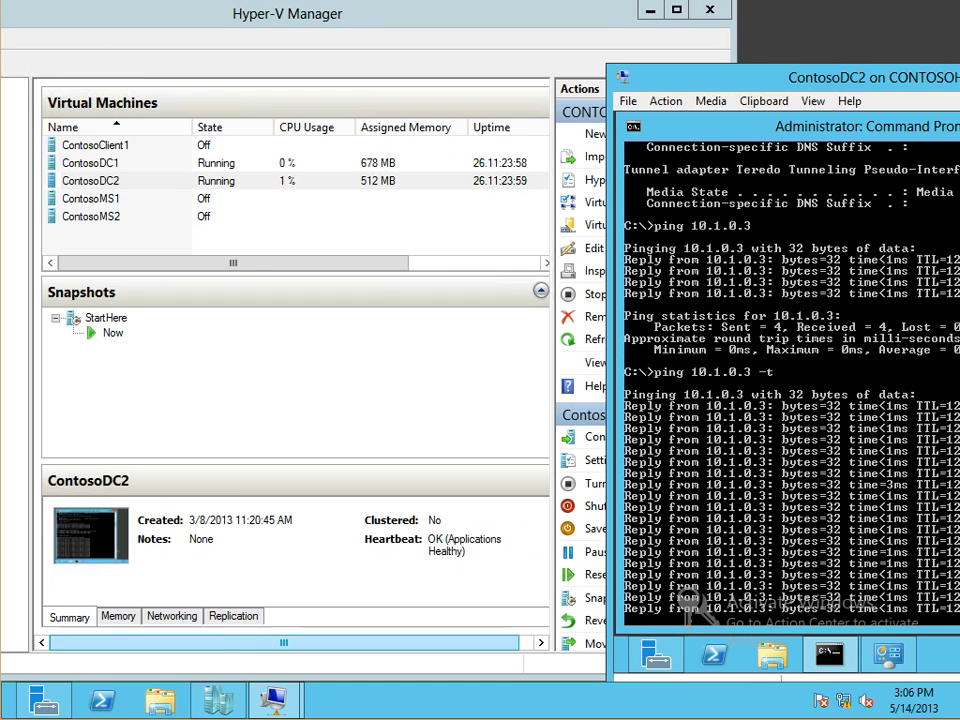
{"action": "left_click_drag", "start_coordinate": [400, 14], "coordinate": [585, 26]}
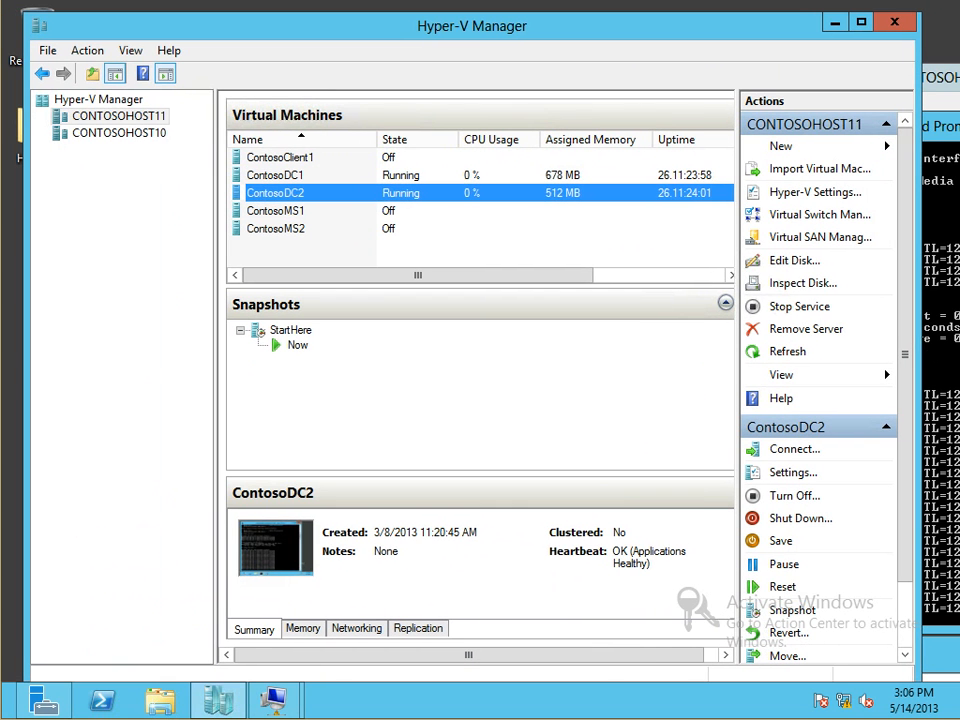
{"action": "left_click", "coordinate": [118, 116]}
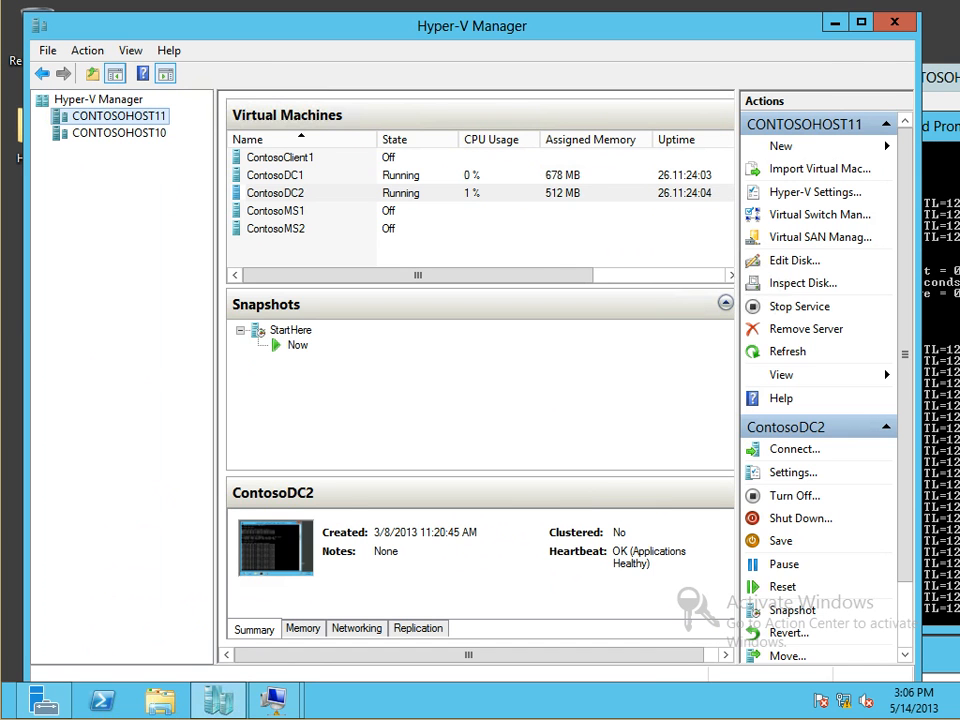
On CONTOSOHOST10, enable live migrations using Kerberos and any available network
{"action": "key", "text": "alt+Tab"}
{"action": "left_click_drag", "start_coordinate": [652, 94], "coordinate": [465, 85]}
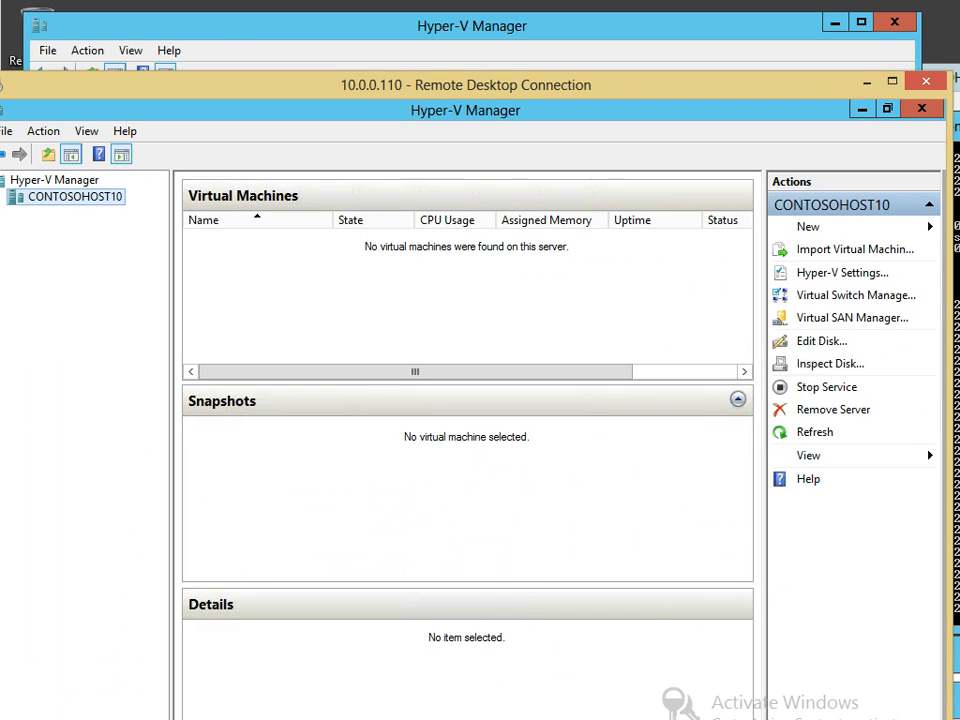
{"action": "left_click", "coordinate": [842, 273]}
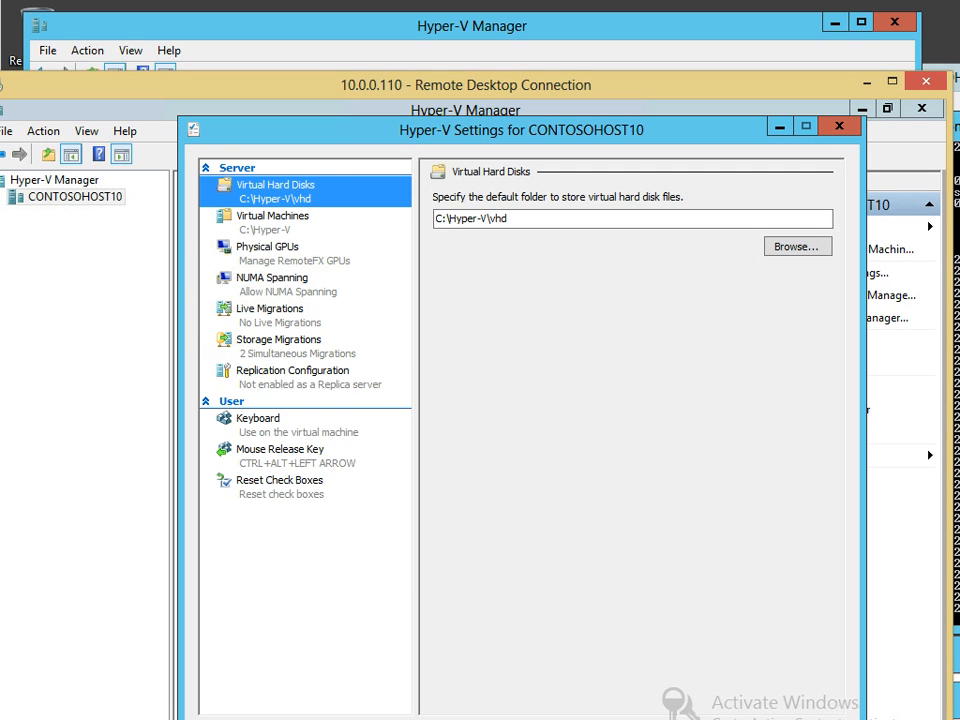
{"action": "left_click", "coordinate": [279, 341]}
{"action": "left_click", "coordinate": [270, 310]}
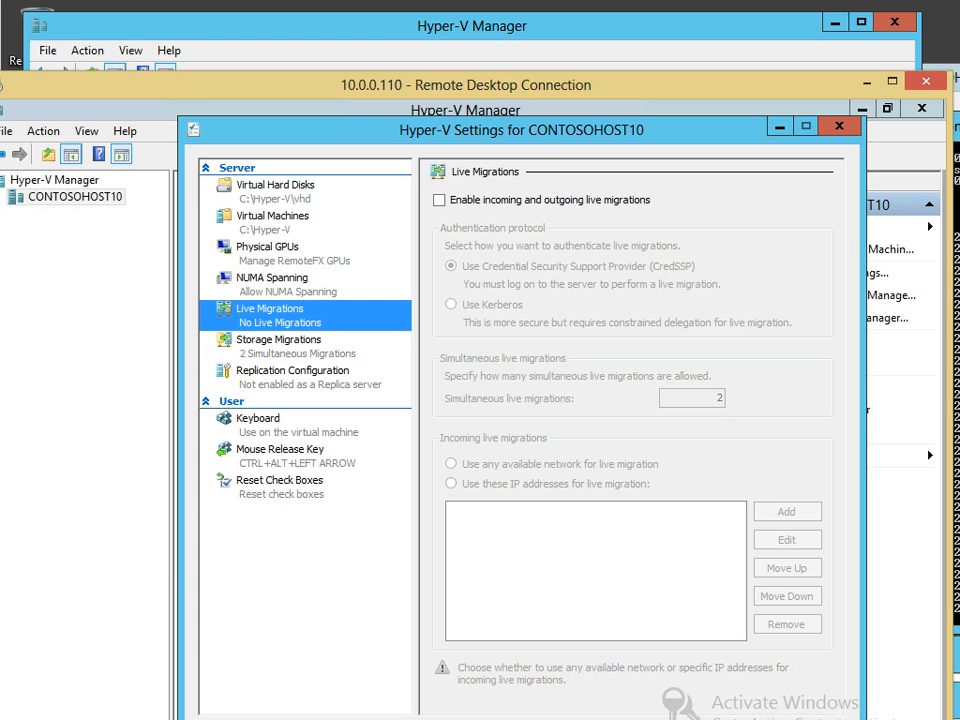
{"action": "left_click", "coordinate": [440, 200]}
{"action": "left_click", "coordinate": [452, 304]}
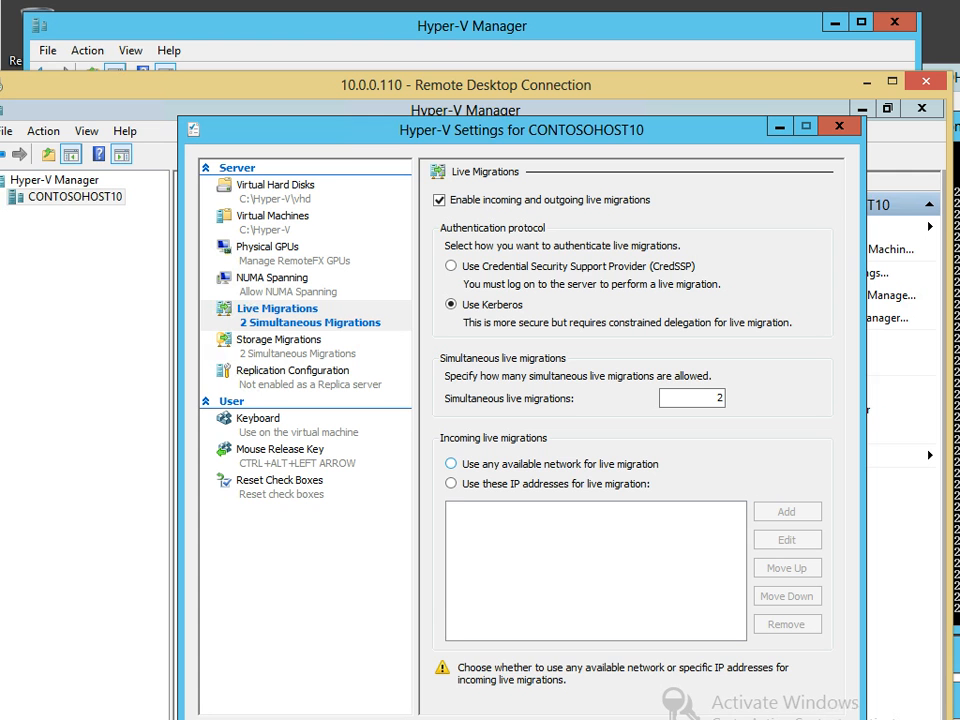
{"action": "left_click", "coordinate": [451, 464]}
{"action": "key", "text": "Return"}
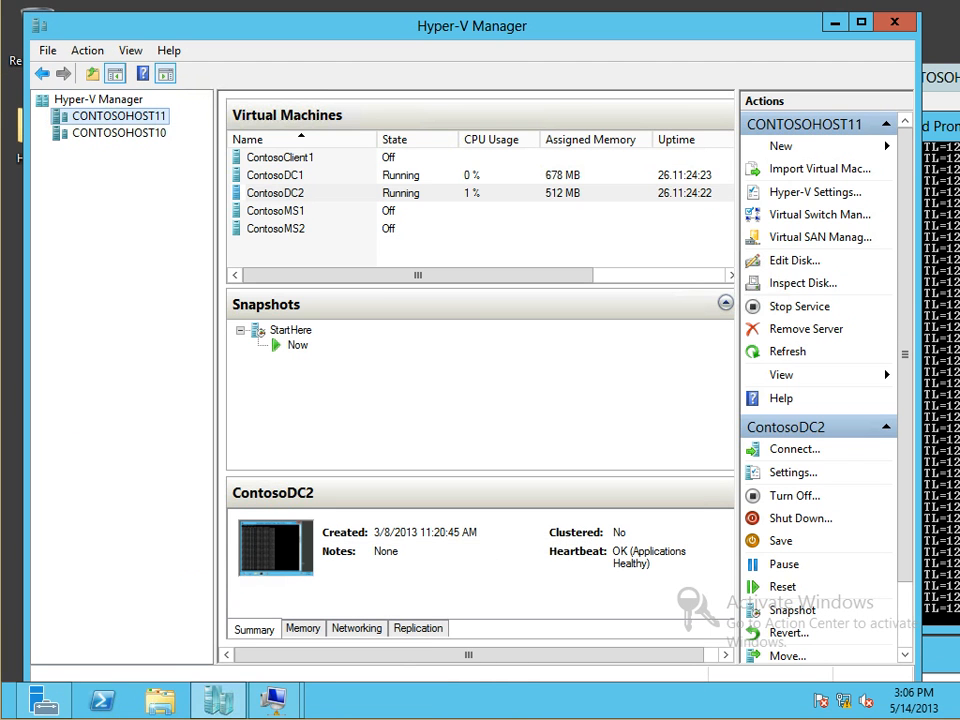
Attempt to move ContosoDC2, dismiss the live migration error, and cancel the wizard
{"action": "right_click", "coordinate": [292, 196]}
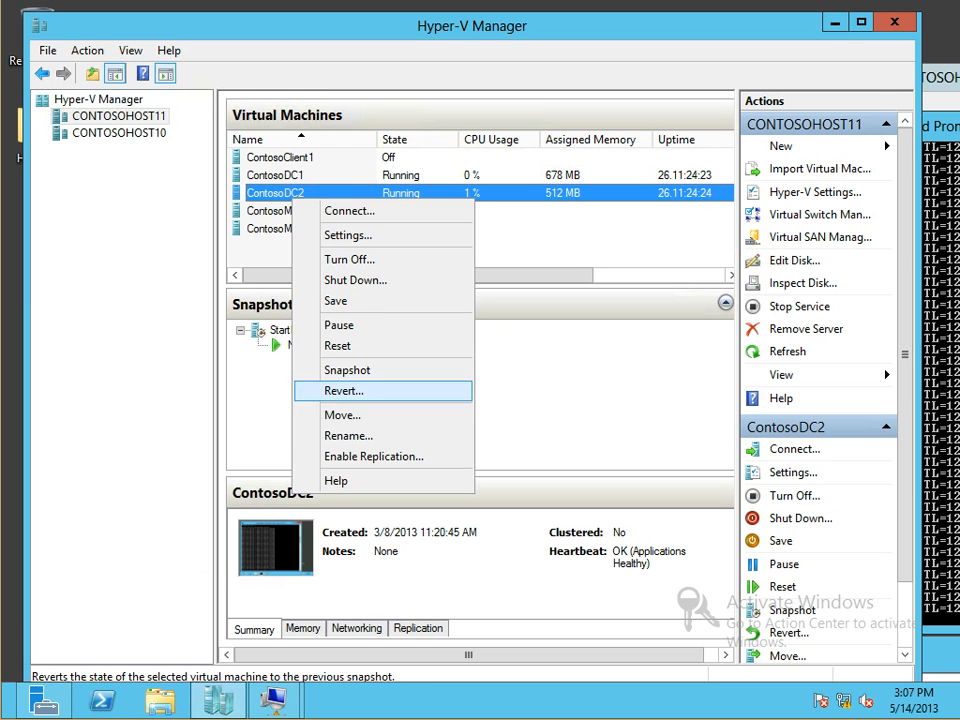
{"action": "left_click", "coordinate": [342, 414]}
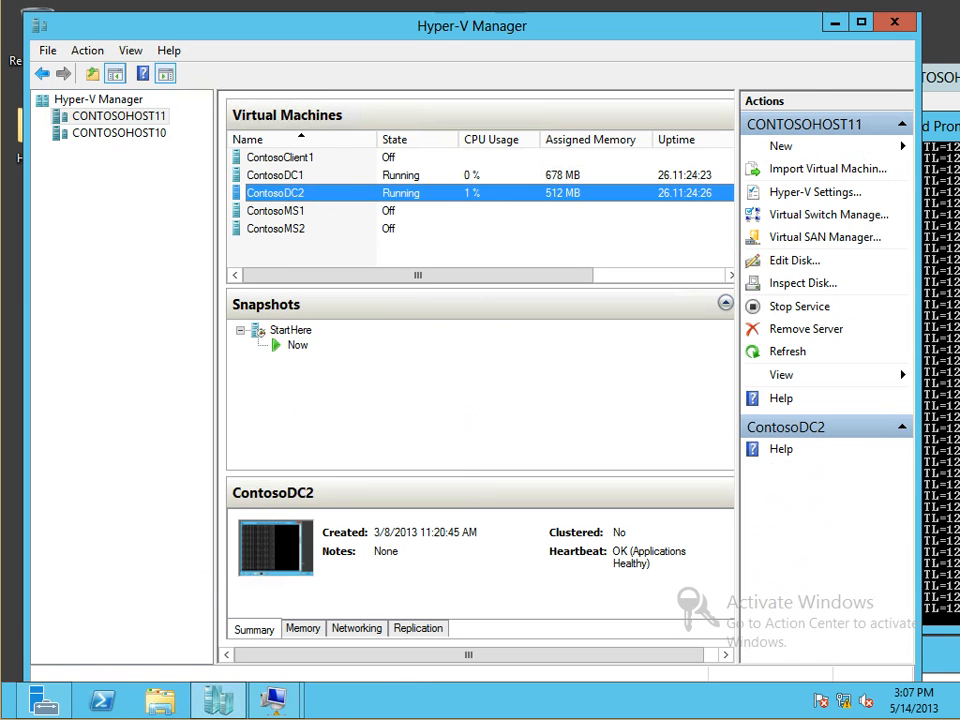
{"action": "left_click", "coordinate": [604, 560]}
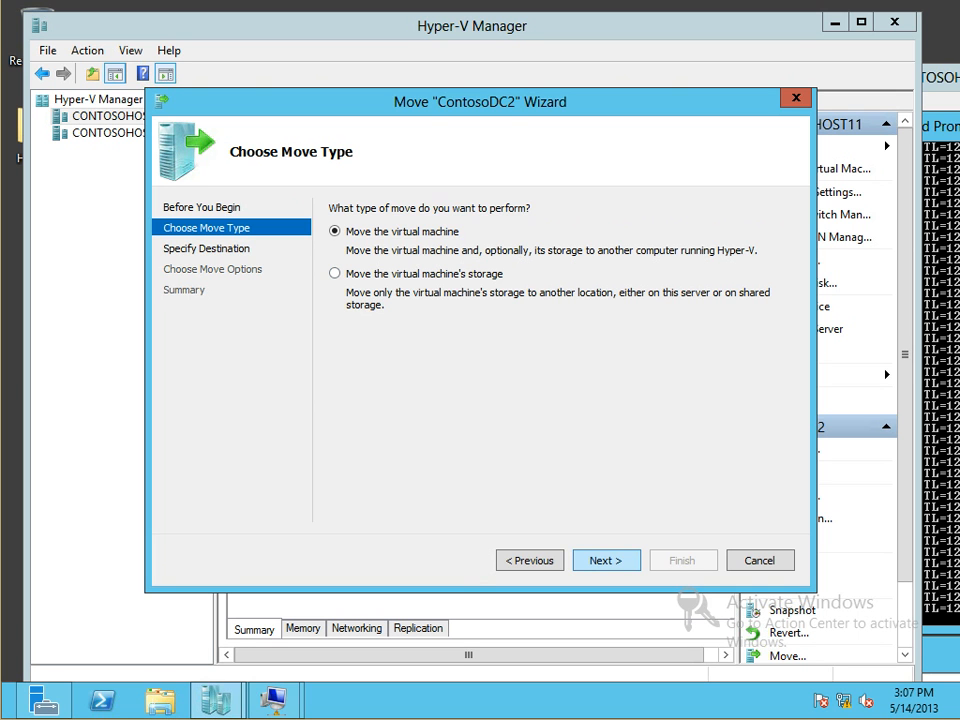
{"action": "left_click", "coordinate": [604, 560]}
{"action": "left_click", "coordinate": [596, 381]}
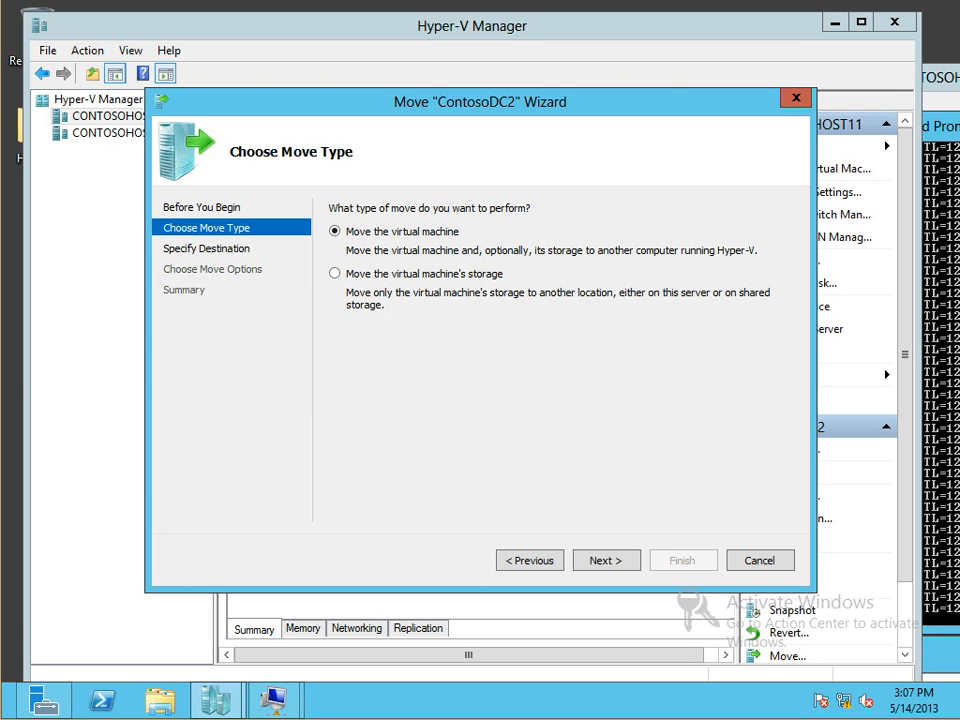
{"action": "left_click", "coordinate": [760, 560]}
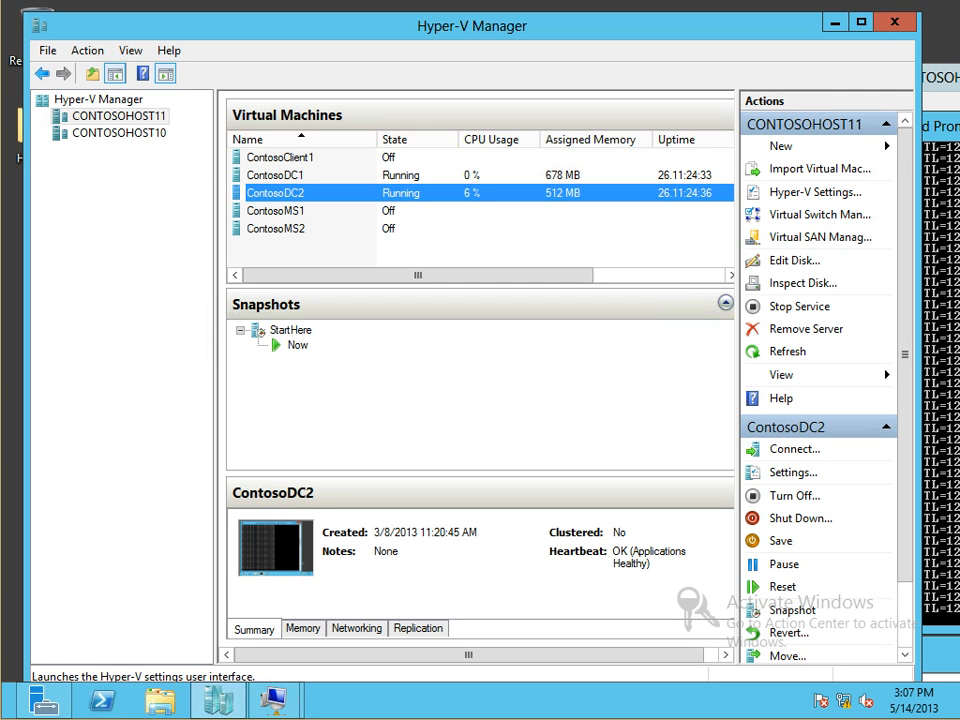
Enable live migrations on CONTOSOHOST11 with Kerberos, limited to specific IP addresses
{"action": "left_click", "coordinate": [812, 192]}
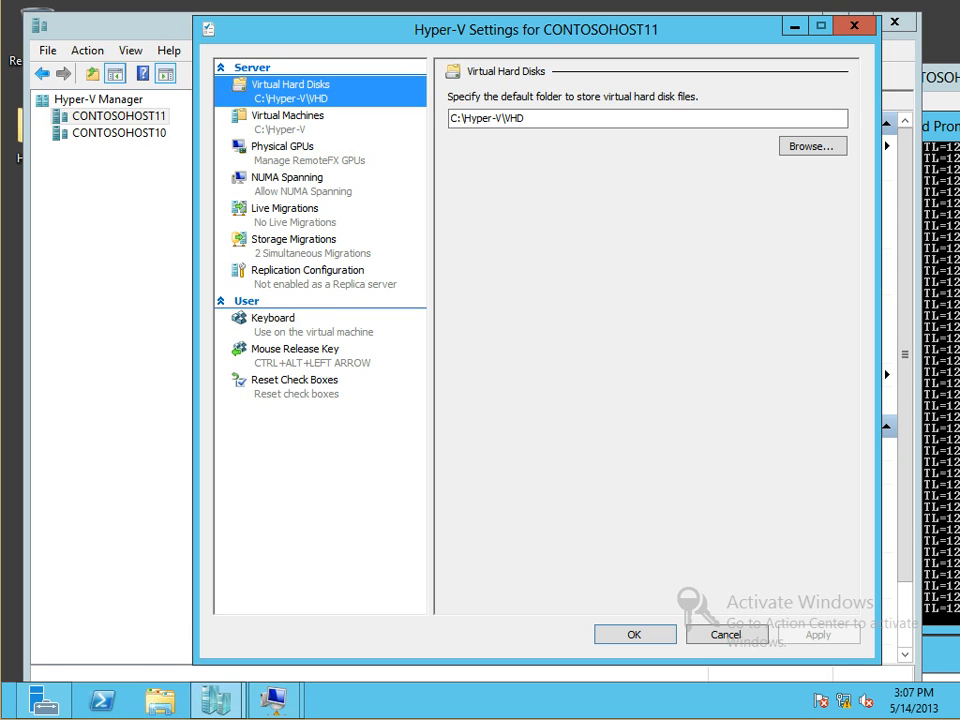
{"action": "left_click", "coordinate": [286, 210]}
{"action": "left_click", "coordinate": [455, 100]}
{"action": "left_click", "coordinate": [466, 204]}
{"action": "left_click", "coordinate": [466, 383]}
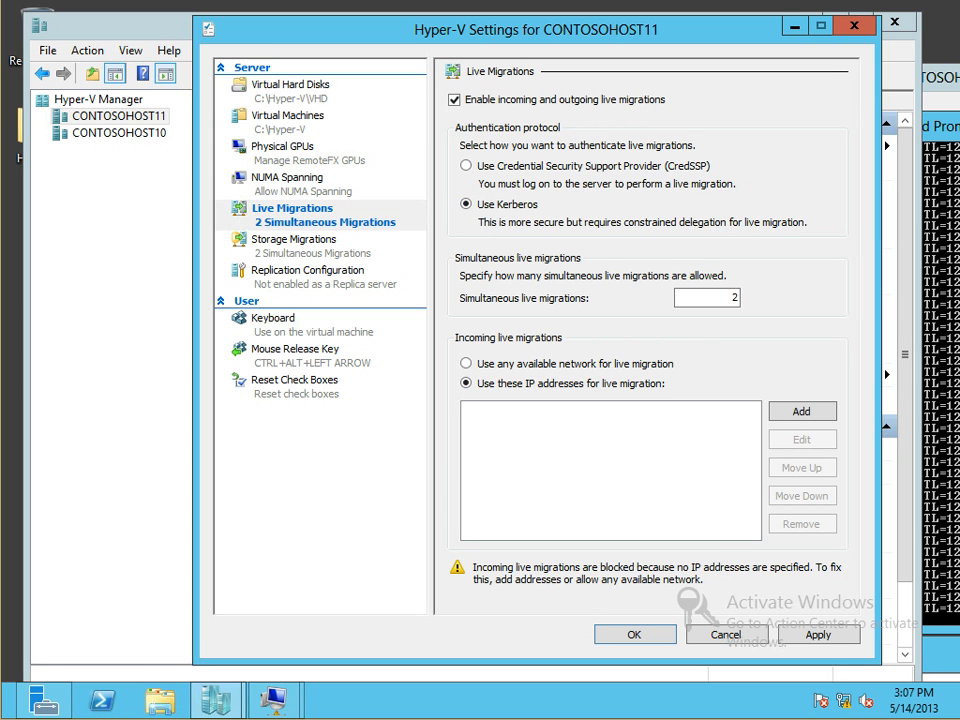
{"action": "left_click", "coordinate": [634, 634]}
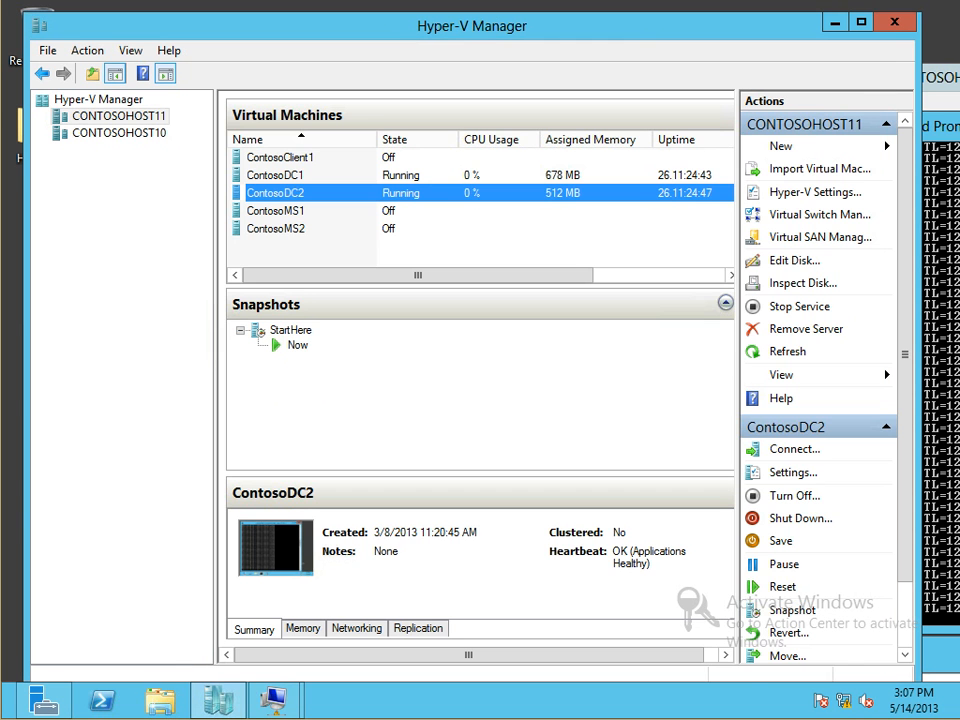
Restart the ContosoDC2 move with contosohost10 as destination, moving all data to one location
{"action": "right_click", "coordinate": [287, 195]}
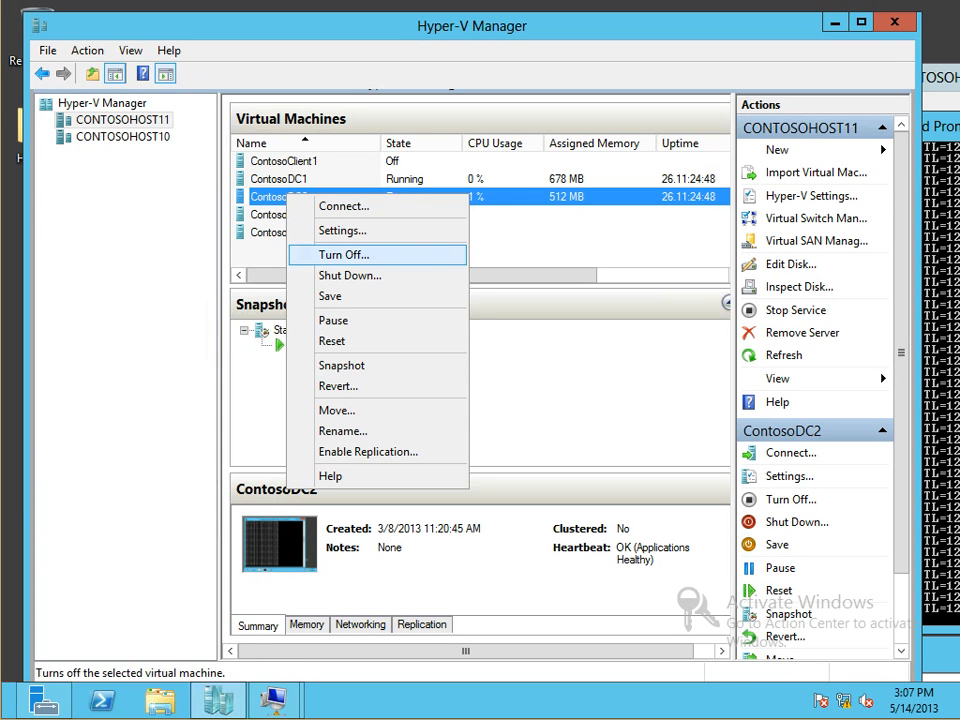
{"action": "left_click", "coordinate": [337, 410]}
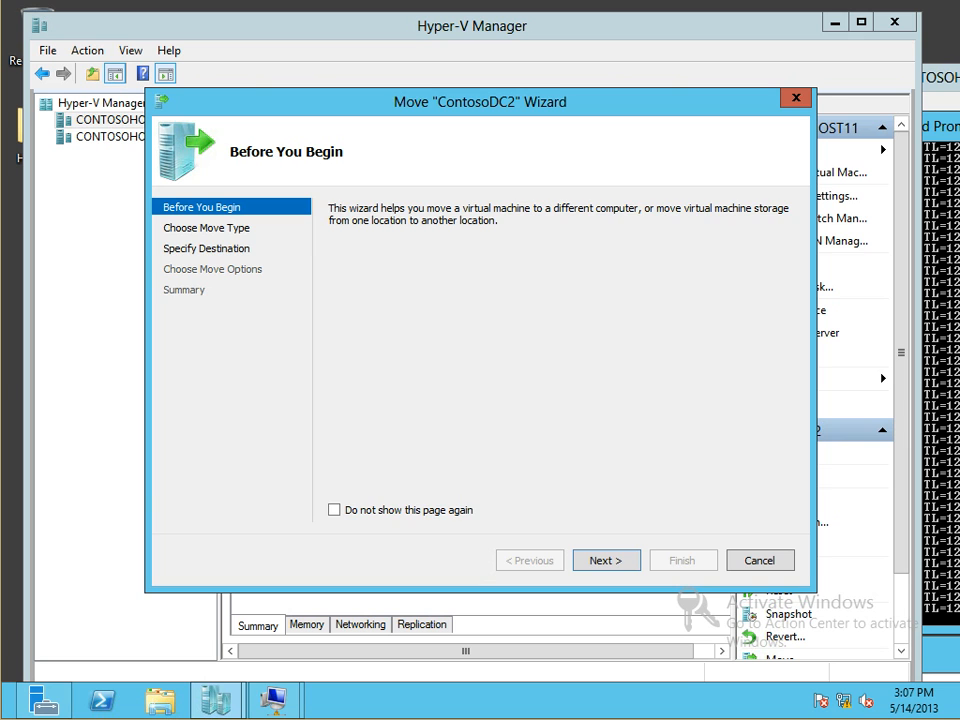
{"action": "key", "text": "Return"}
{"action": "key", "text": "Return"}
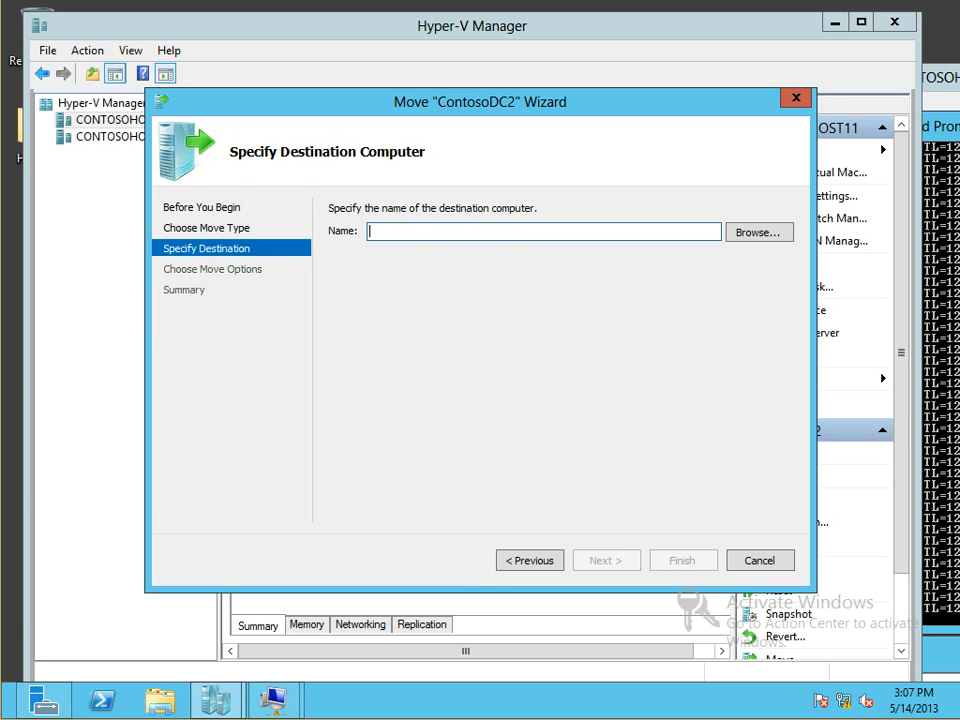
{"action": "type", "text": "contosohost10"}
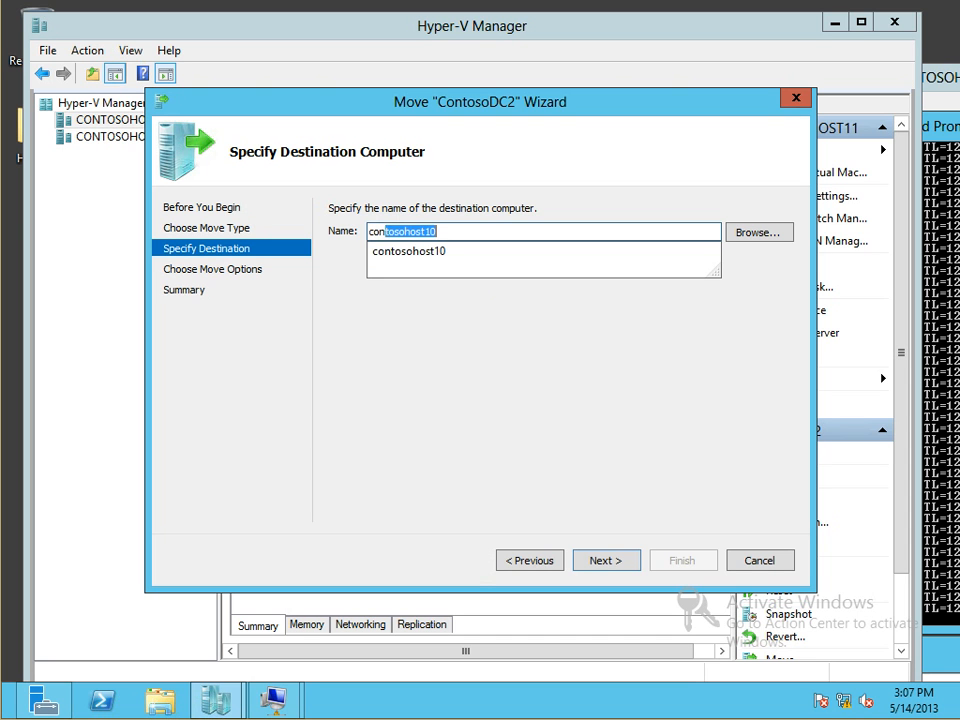
{"action": "left_click_drag", "start_coordinate": [480, 102], "coordinate": [472, 126]}
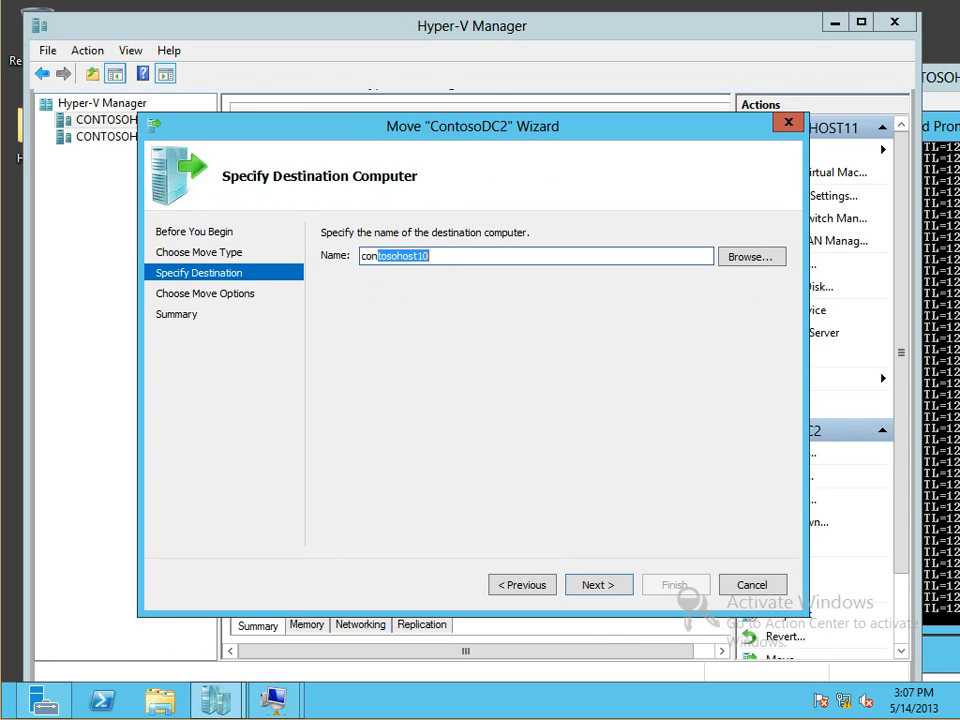
{"action": "key", "text": "Return"}
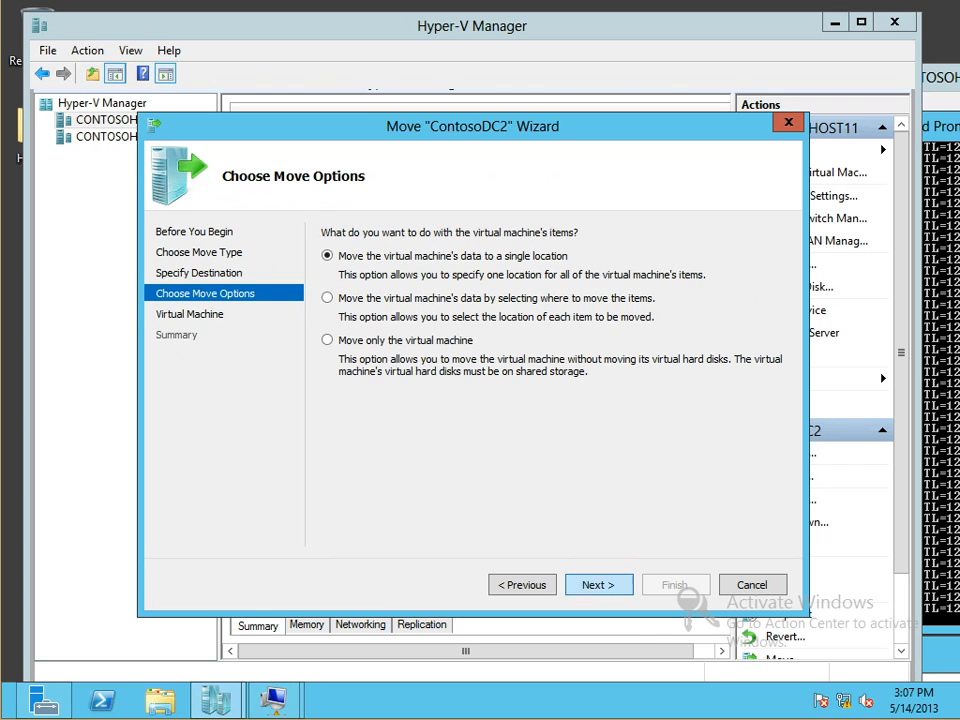
{"action": "key", "text": "Return"}
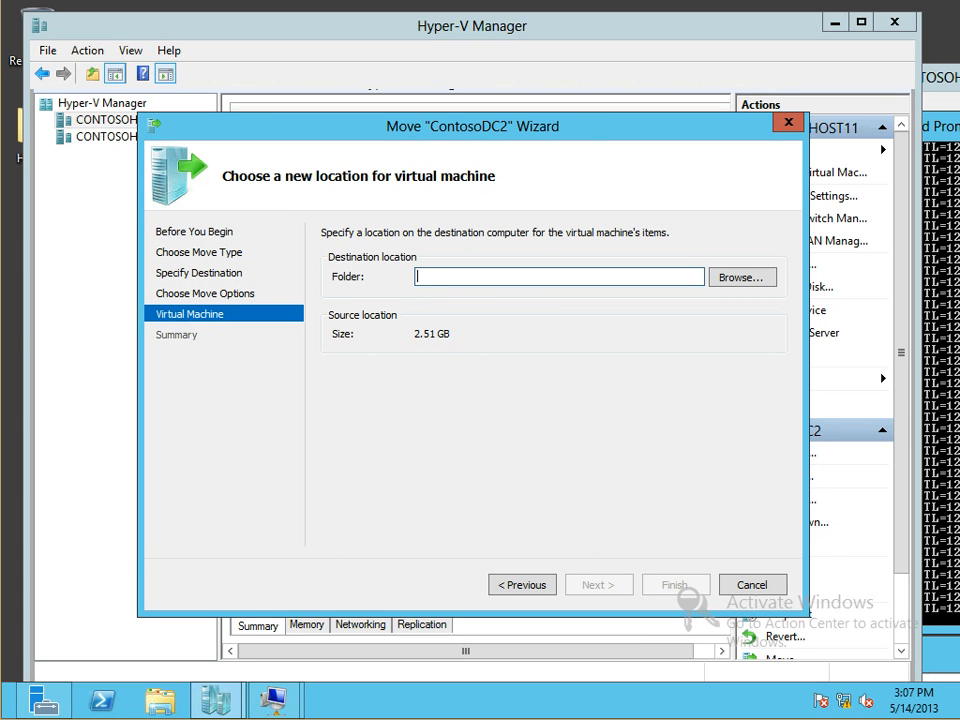
Set the destination folder to c:\hyper-v and start the move
{"action": "left_click_drag", "start_coordinate": [415, 334], "coordinate": [451, 334]}
{"action": "left_click", "coordinate": [470, 277]}
{"action": "type", "text": "c:\\"}
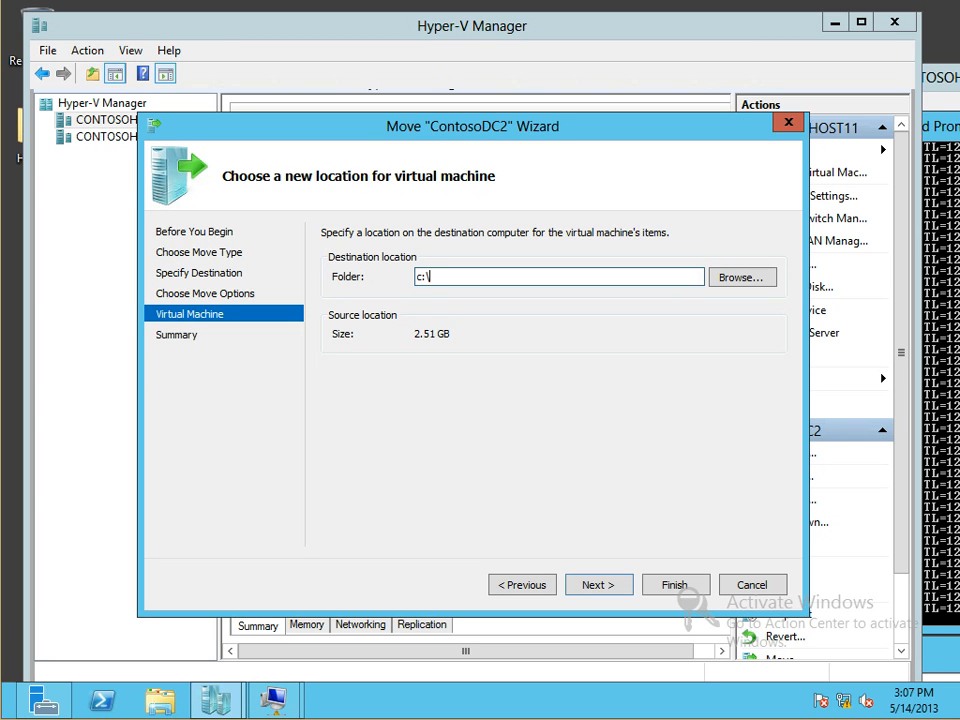
{"action": "type", "text": "hyper-v"}
{"action": "key", "text": "Return"}
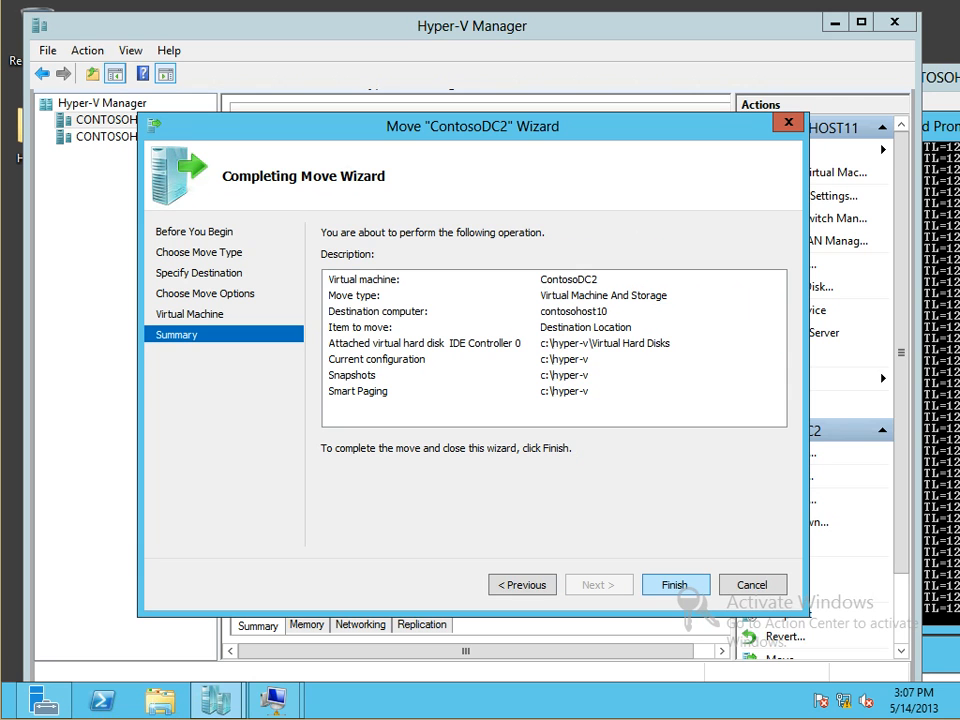
{"action": "key", "text": "Return"}
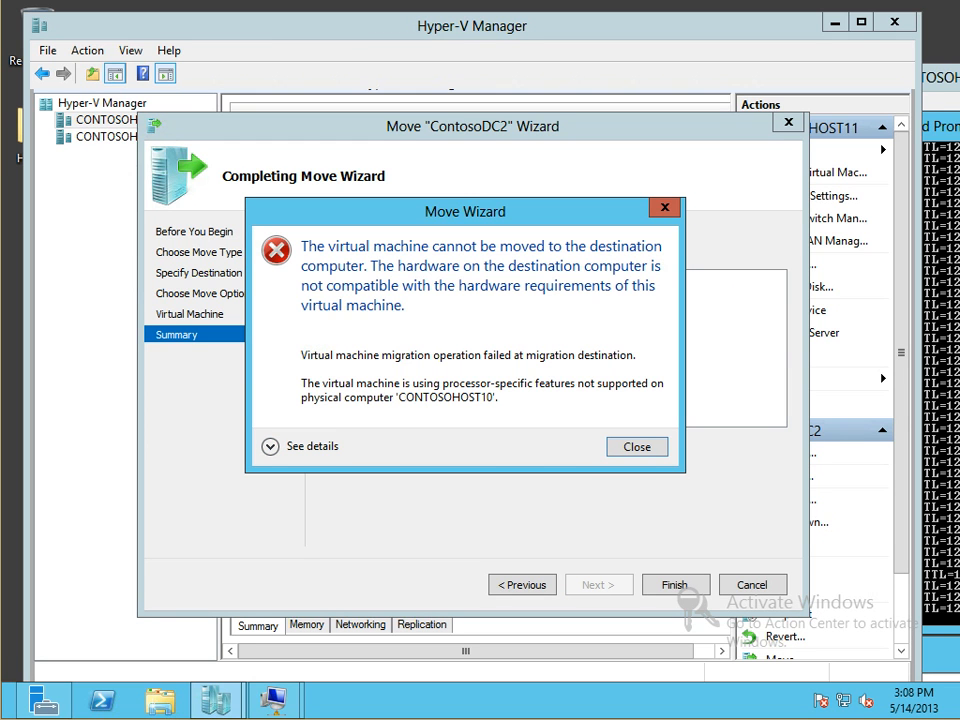
Read the processor-incompatibility error, close it, and view ContosoDC2's locked Processor Compatibility option
{"action": "left_click", "coordinate": [271, 446]}
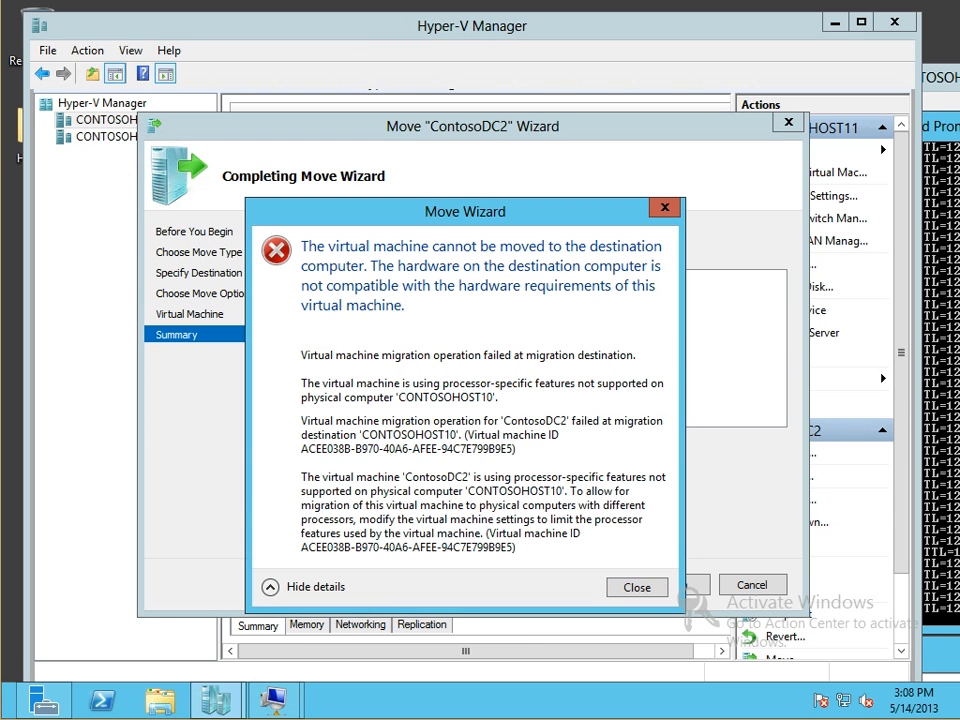
{"action": "left_click", "coordinate": [637, 587]}
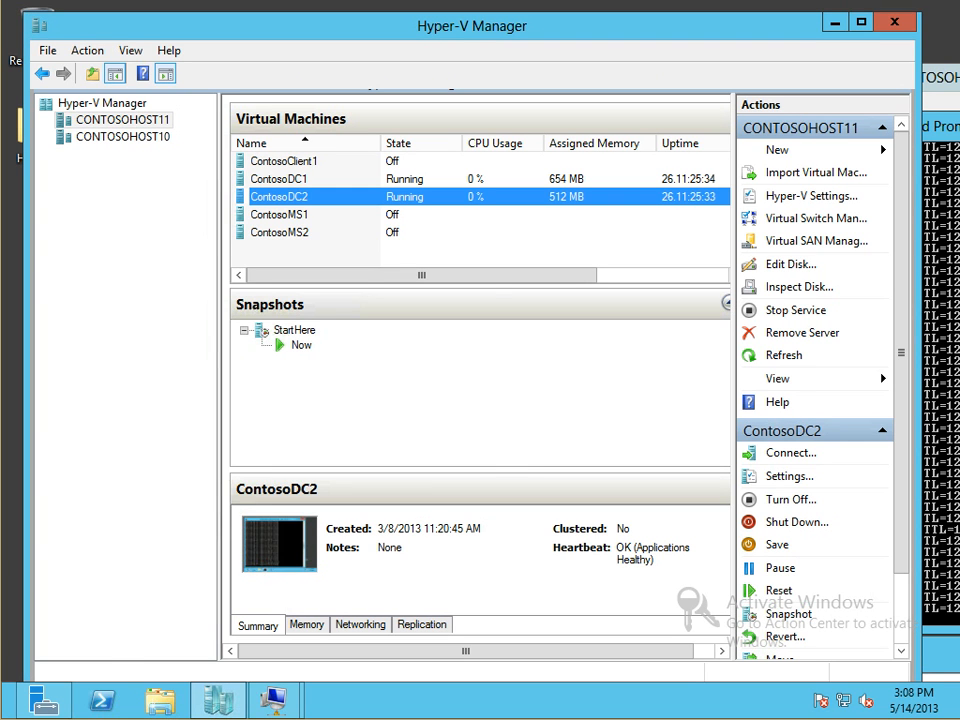
{"action": "right_click", "coordinate": [311, 197]}
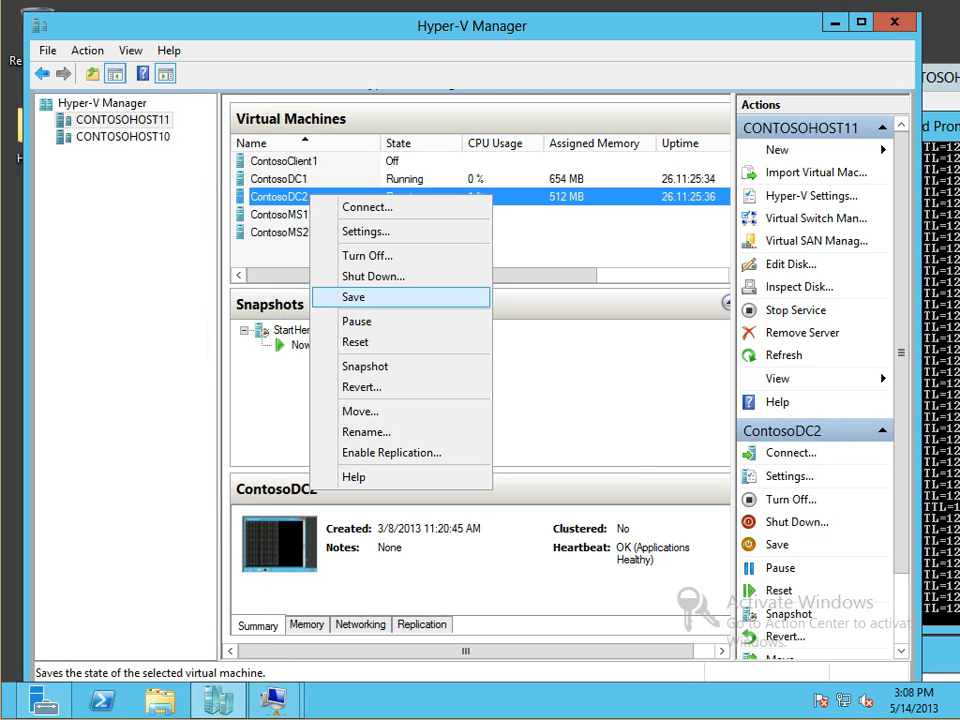
{"action": "left_click", "coordinate": [367, 232]}
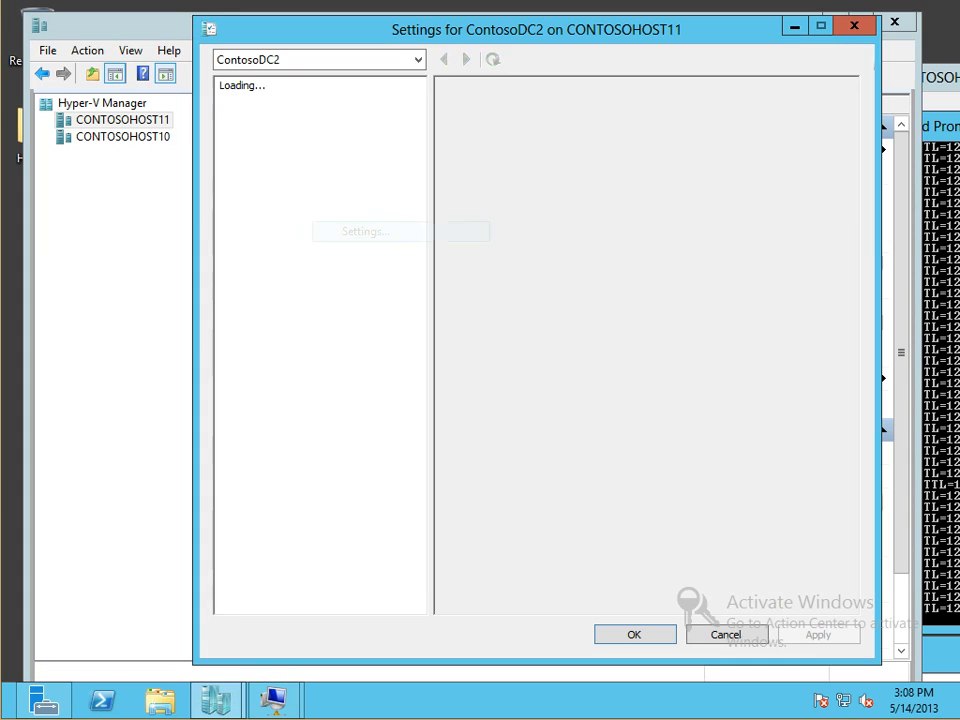
{"action": "double_click", "coordinate": [273, 181]}
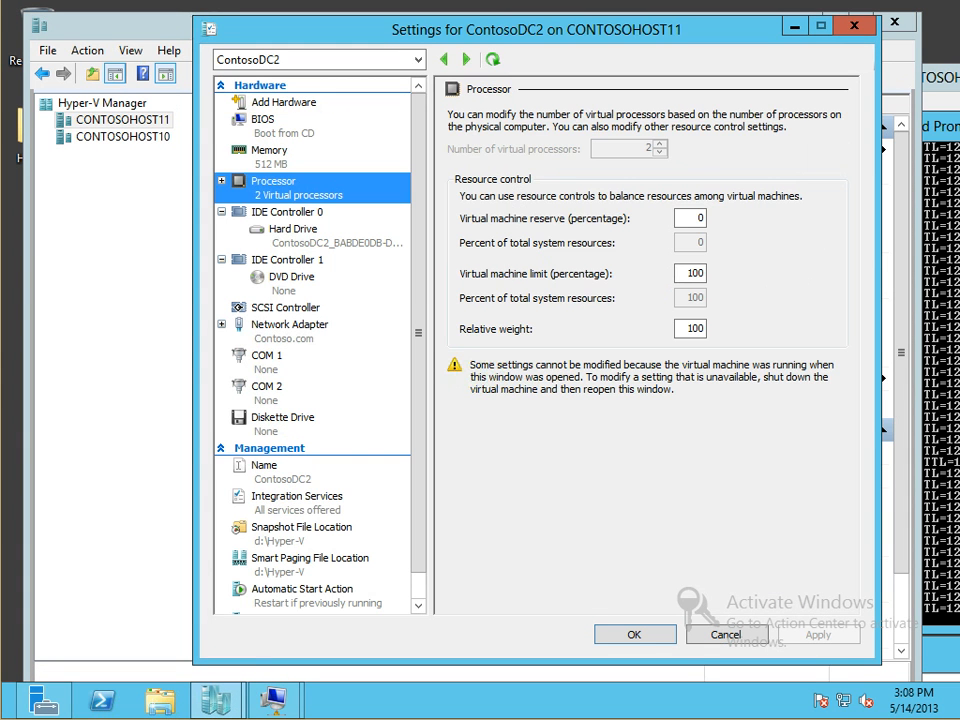
{"action": "left_click", "coordinate": [297, 212]}
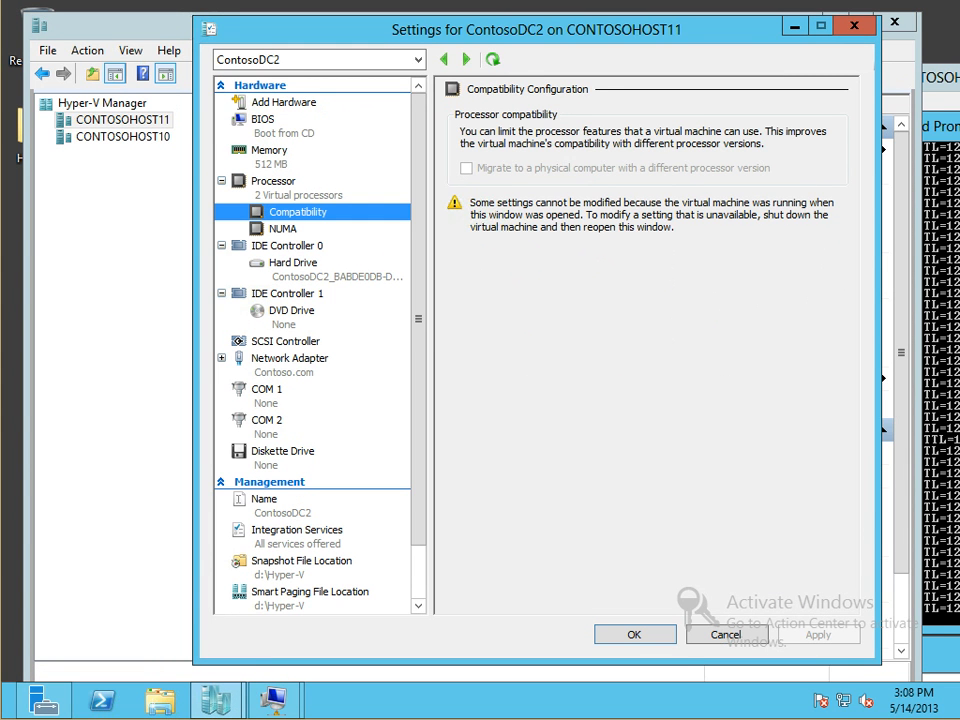
{"action": "left_click", "coordinate": [726, 635]}
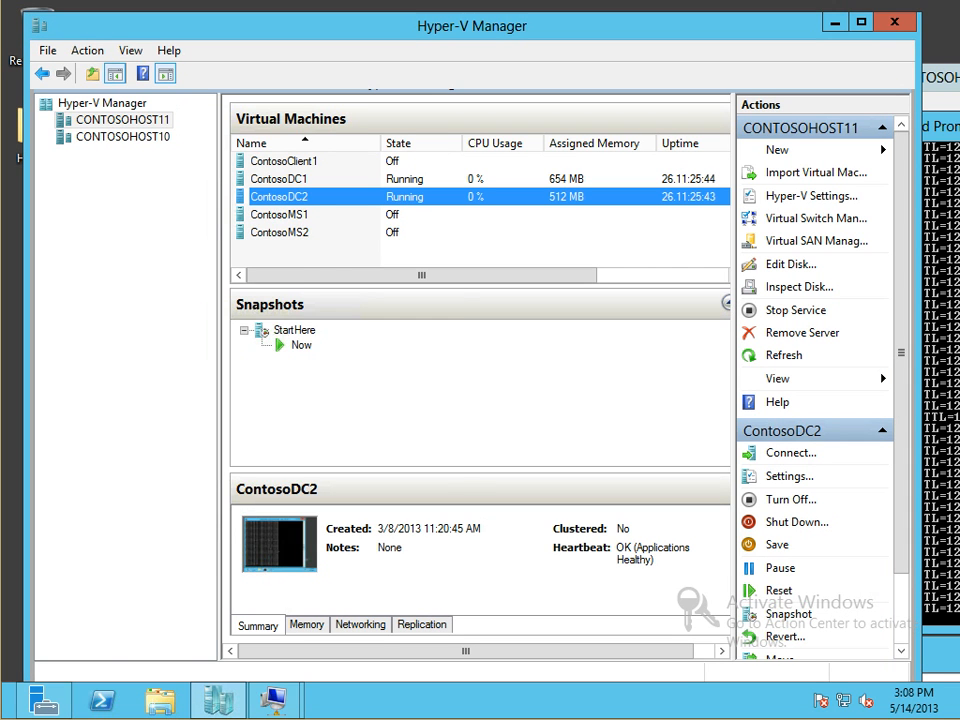
Shut down ContosoDC2 and enable 'Migrate to a physical computer with a different processor version'
{"action": "right_click", "coordinate": [276, 195]}
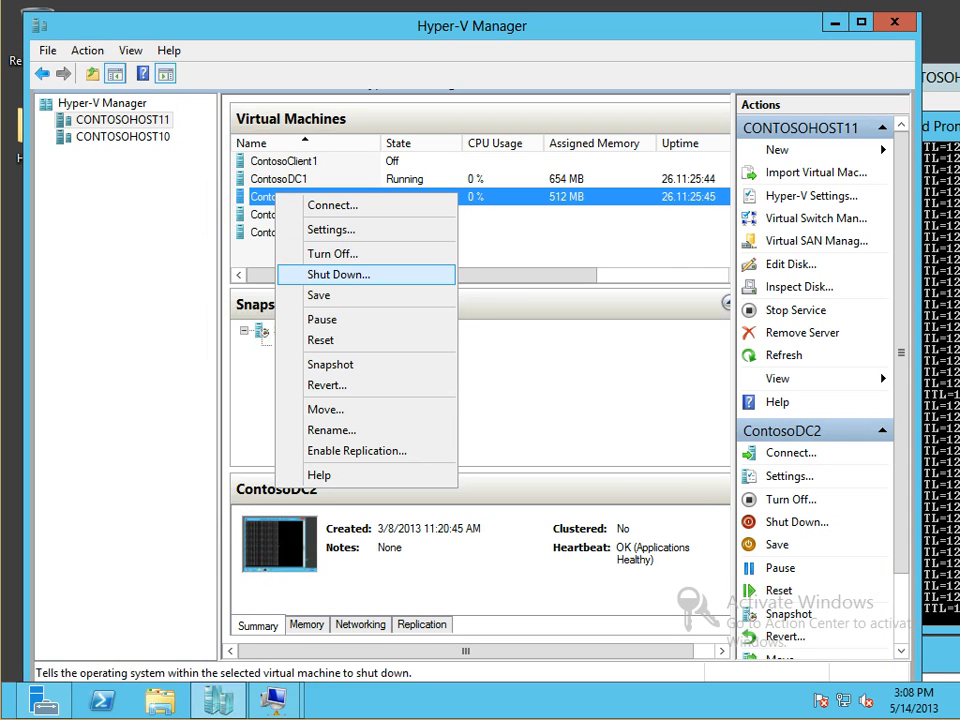
{"action": "left_click", "coordinate": [332, 254]}
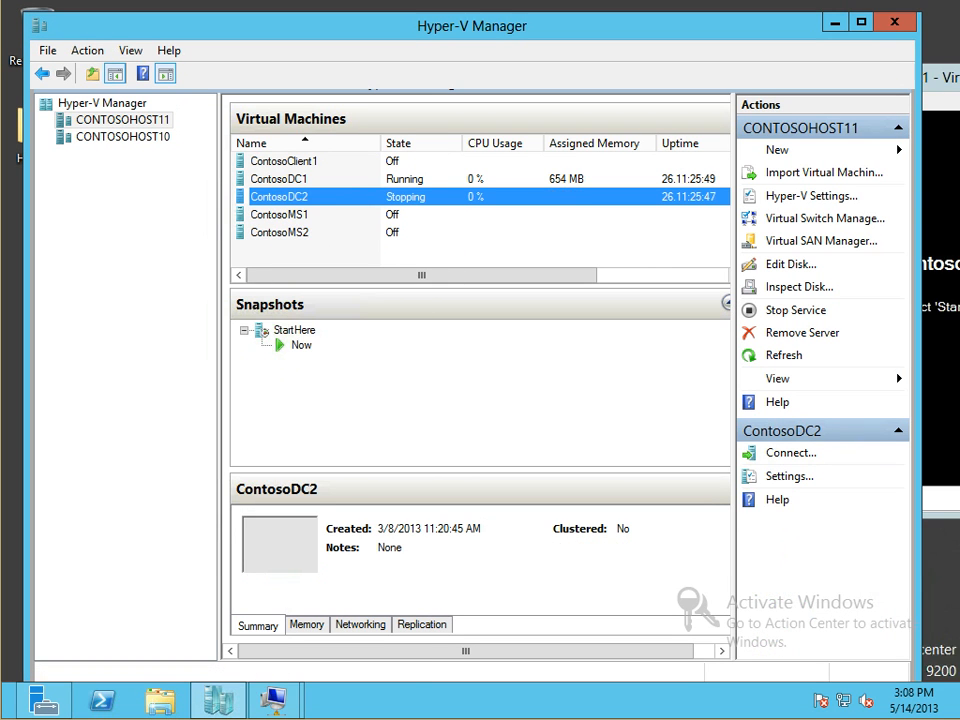
{"action": "right_click", "coordinate": [245, 192]}
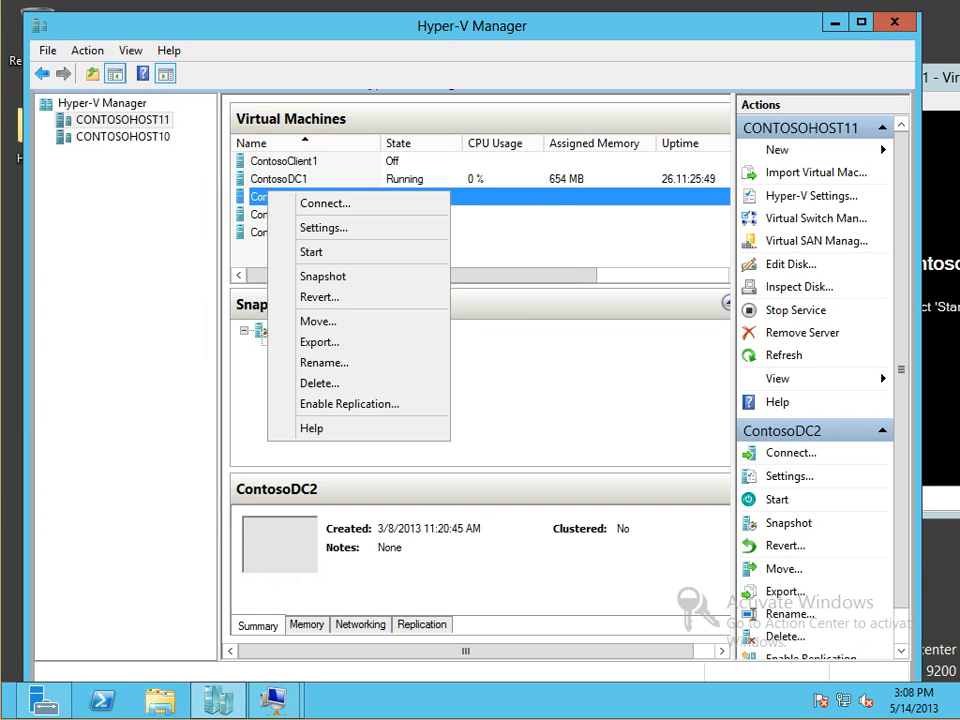
{"action": "left_click", "coordinate": [310, 227]}
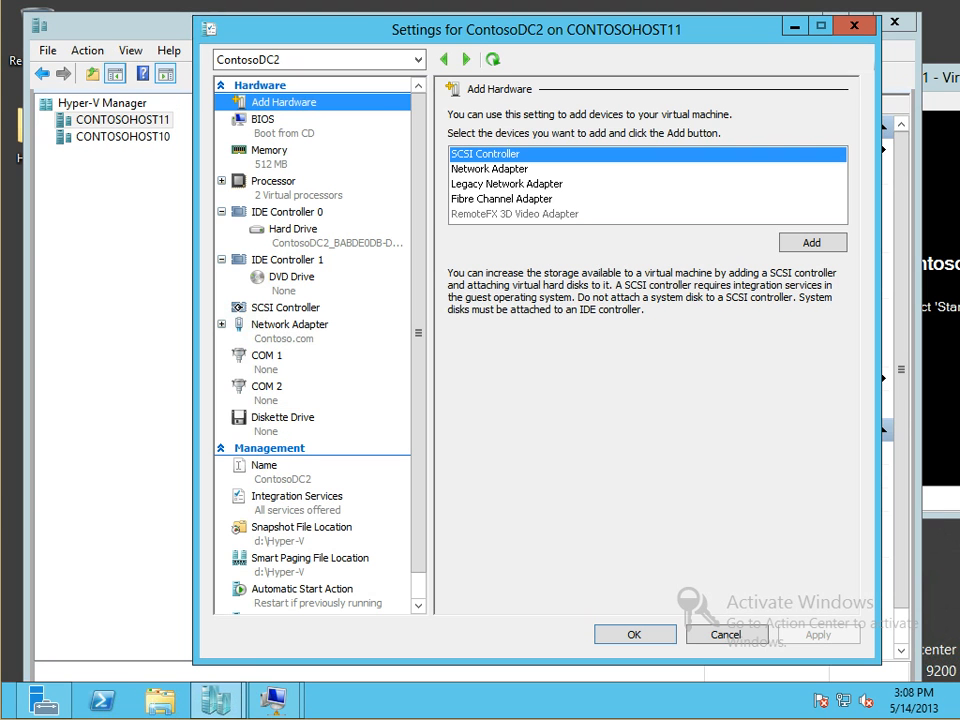
{"action": "left_click", "coordinate": [222, 181]}
{"action": "left_click", "coordinate": [298, 212]}
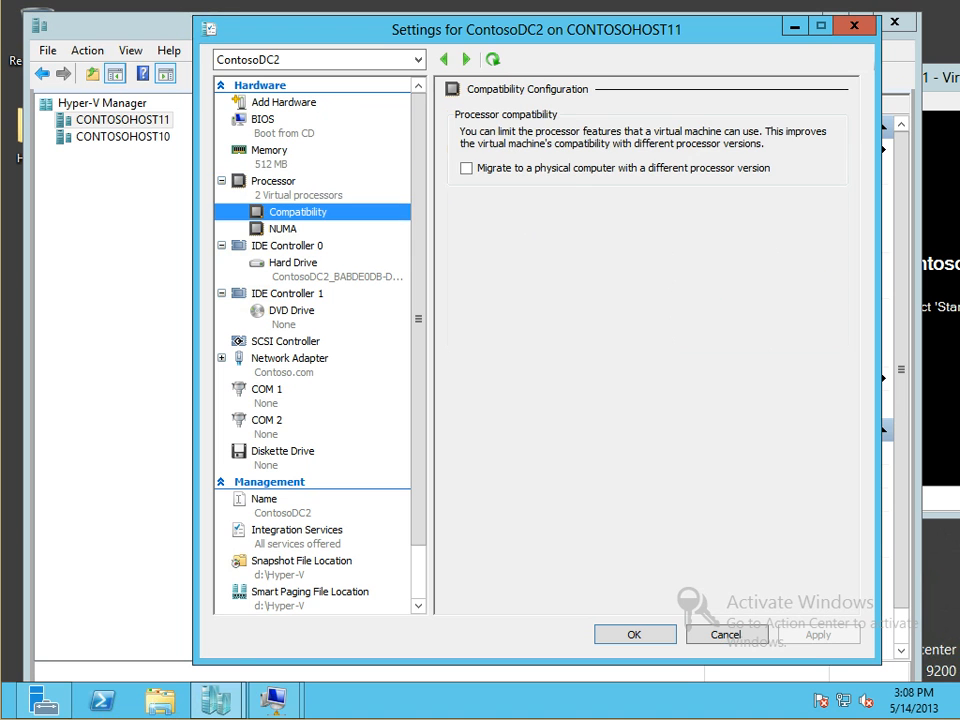
{"action": "left_click", "coordinate": [467, 168]}
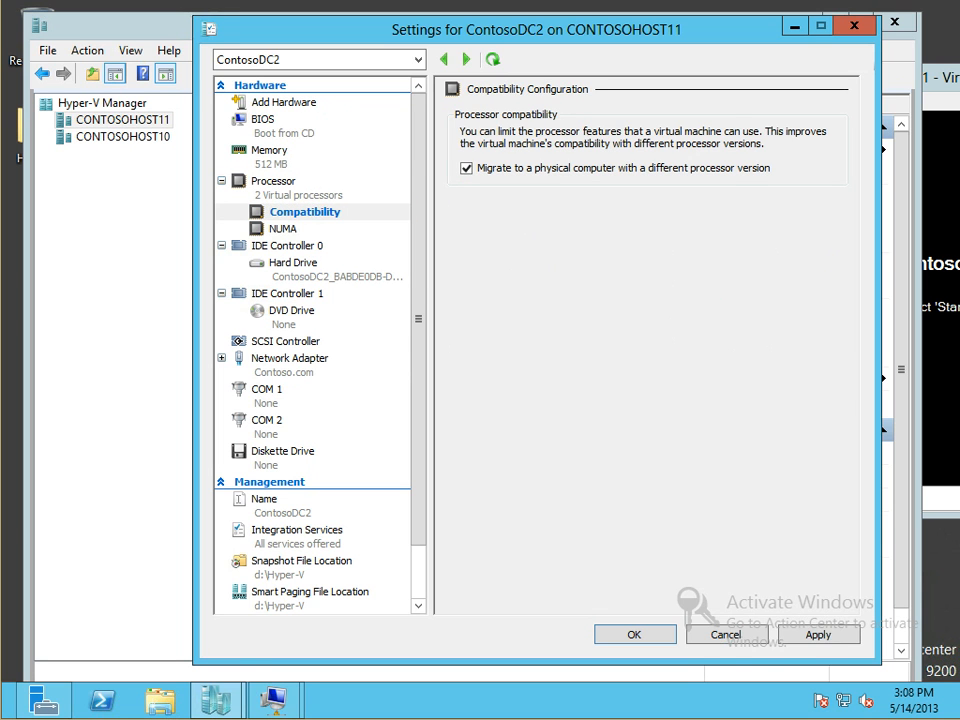
{"action": "left_click", "coordinate": [634, 635]}
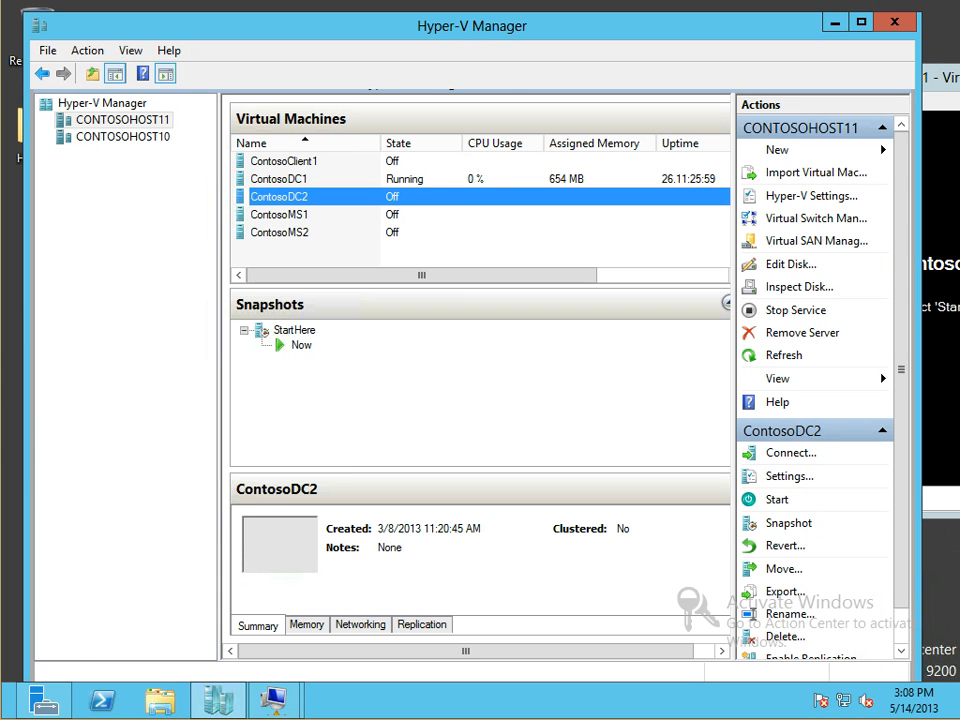
Start ContosoDC2, connect to its console, and reposition the console window
{"action": "right_click", "coordinate": [270, 195]}
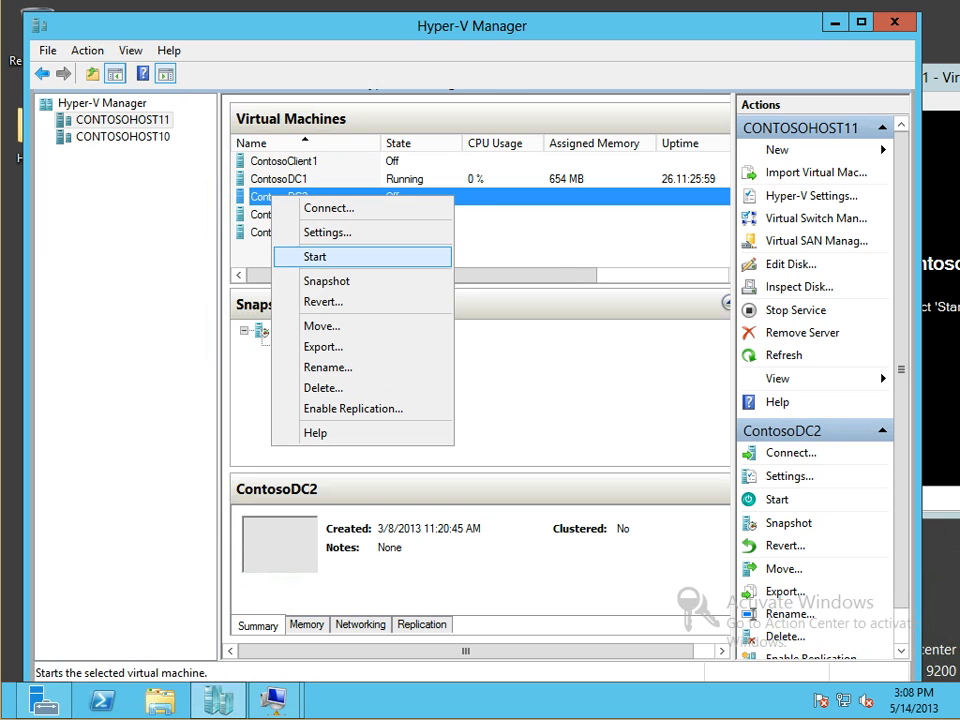
{"action": "left_click", "coordinate": [305, 257]}
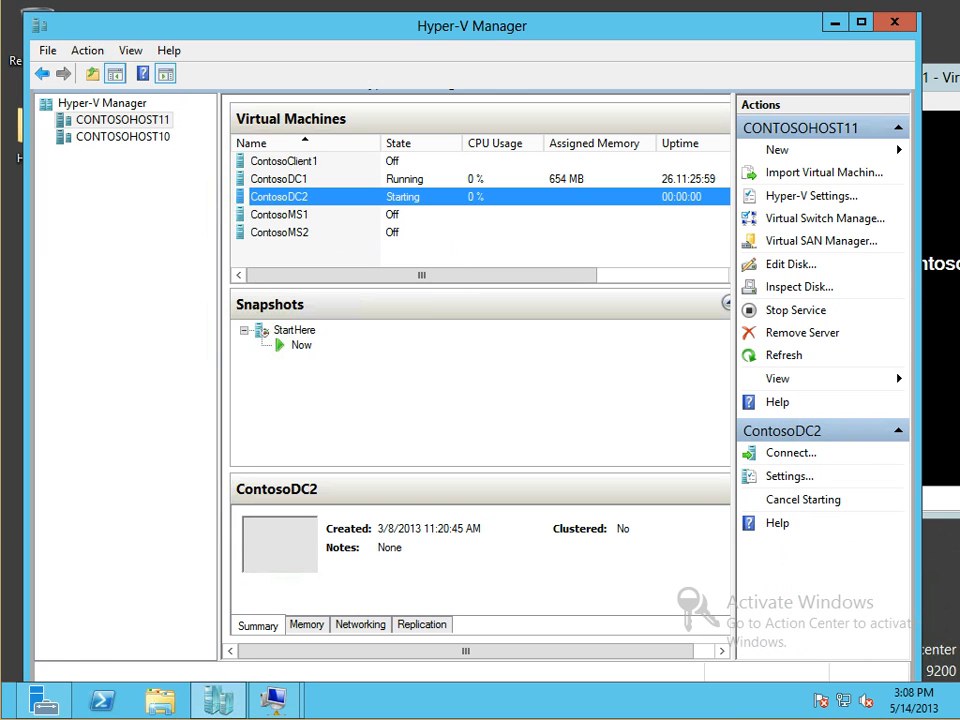
{"action": "left_click", "coordinate": [941, 78]}
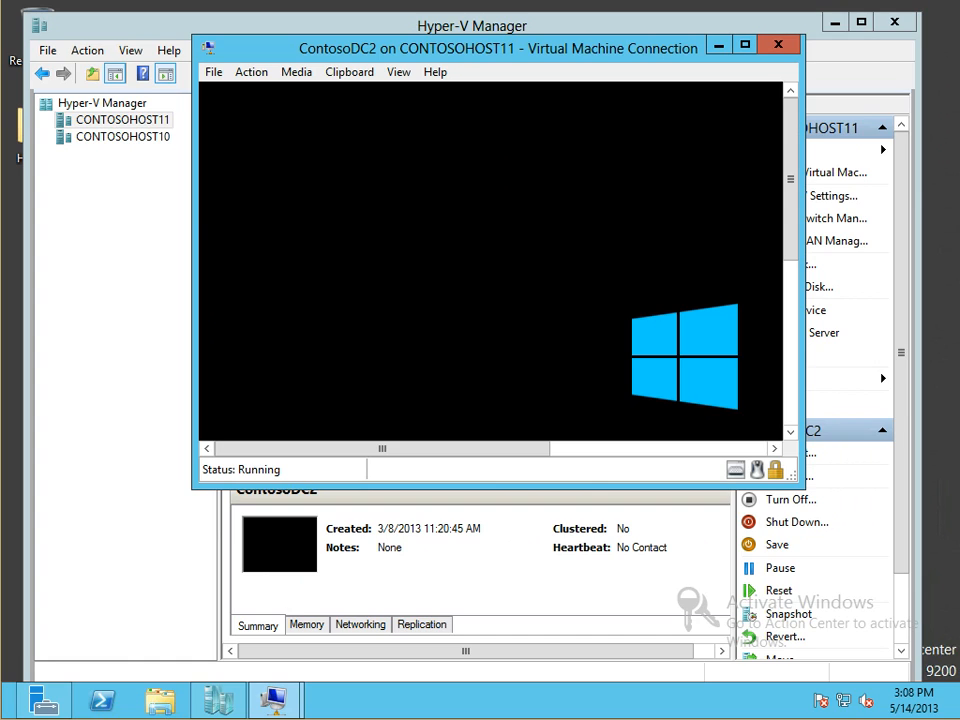
{"action": "key", "text": "ctrl+alt+Pause"}
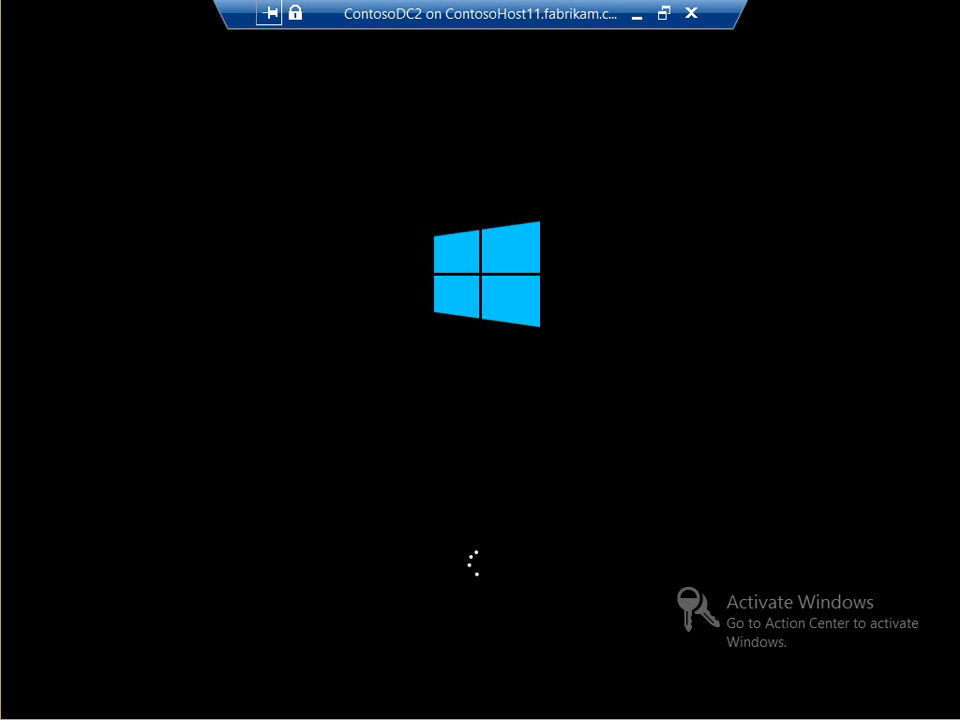
{"action": "key", "text": "ctrl+alt+Pause"}
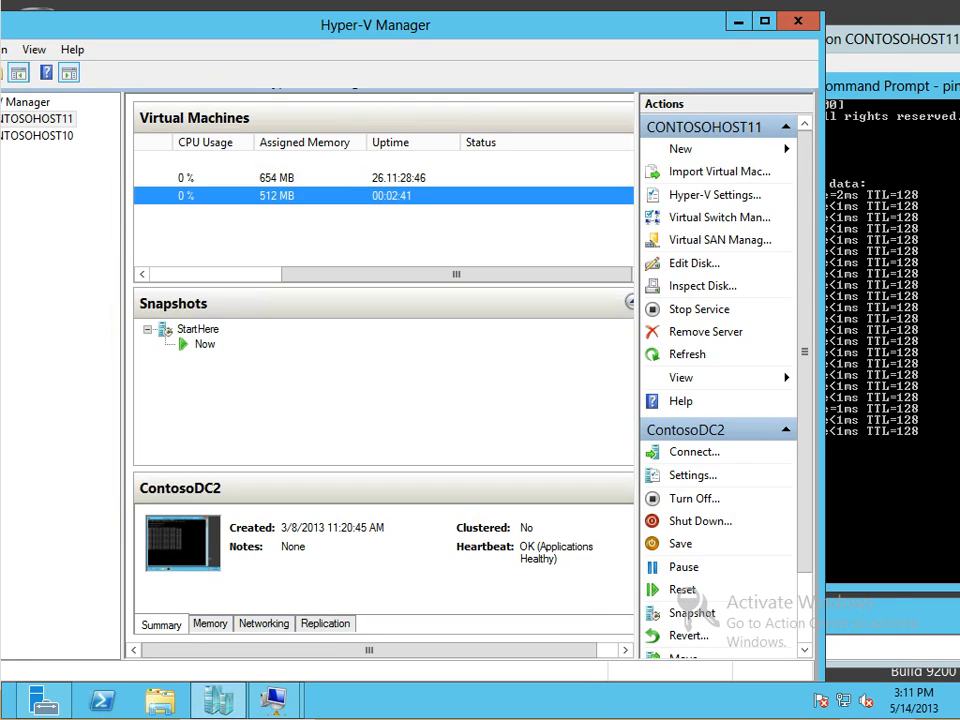
{"action": "left_click", "coordinate": [890, 40]}
{"action": "left_click_drag", "start_coordinate": [890, 40], "coordinate": [959, 70]}
{"action": "left_click_drag", "start_coordinate": [900, 69], "coordinate": [954, 67]}
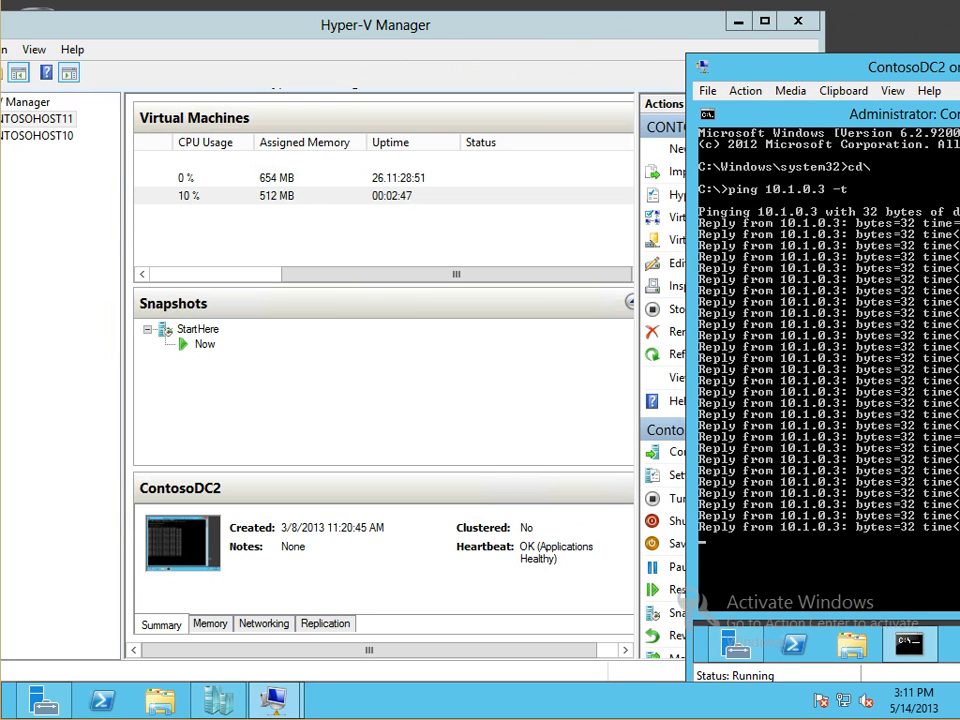
Open the ContosoDC2 context menu in the Virtual Machines list
{"action": "right_click", "coordinate": [178, 199]}
{"action": "left_click", "coordinate": [166, 274]}
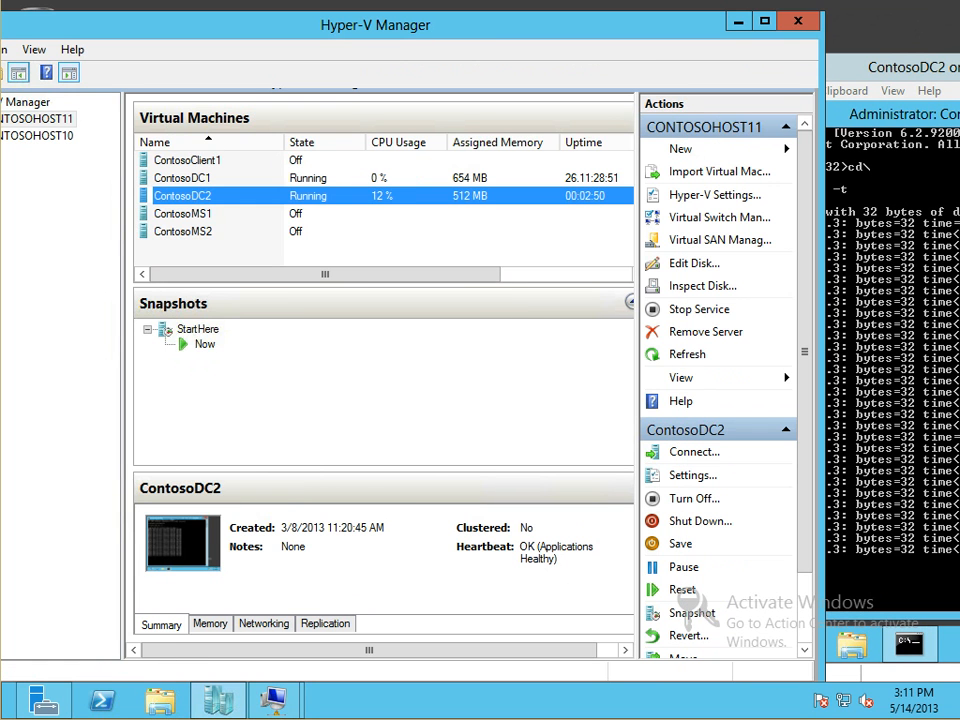
{"action": "right_click", "coordinate": [187, 196]}
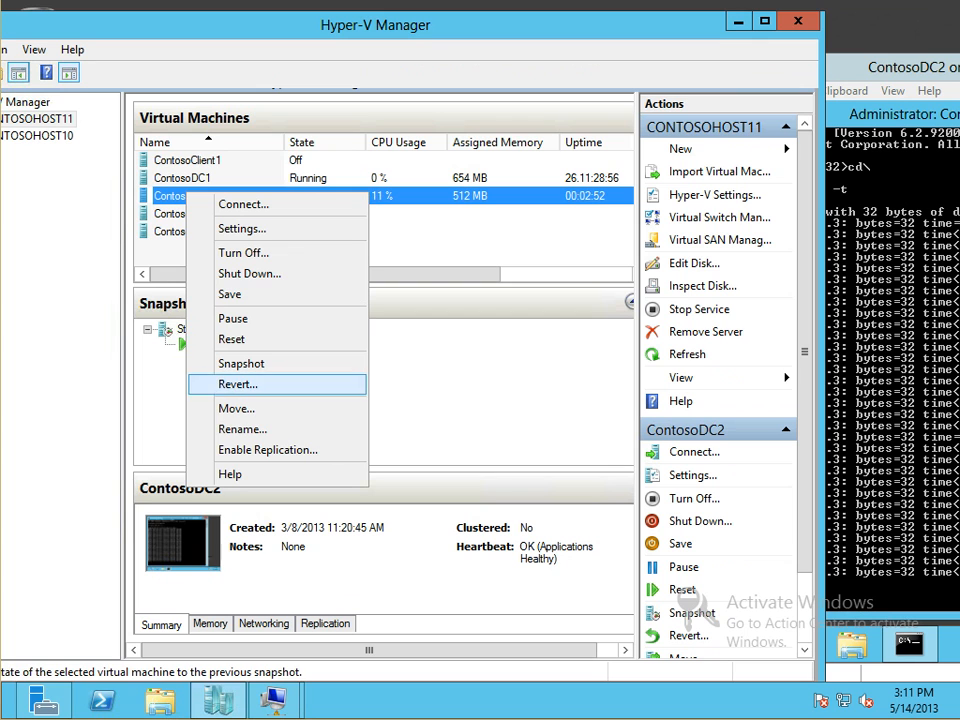
{"action": "left_click", "coordinate": [566, 274]}
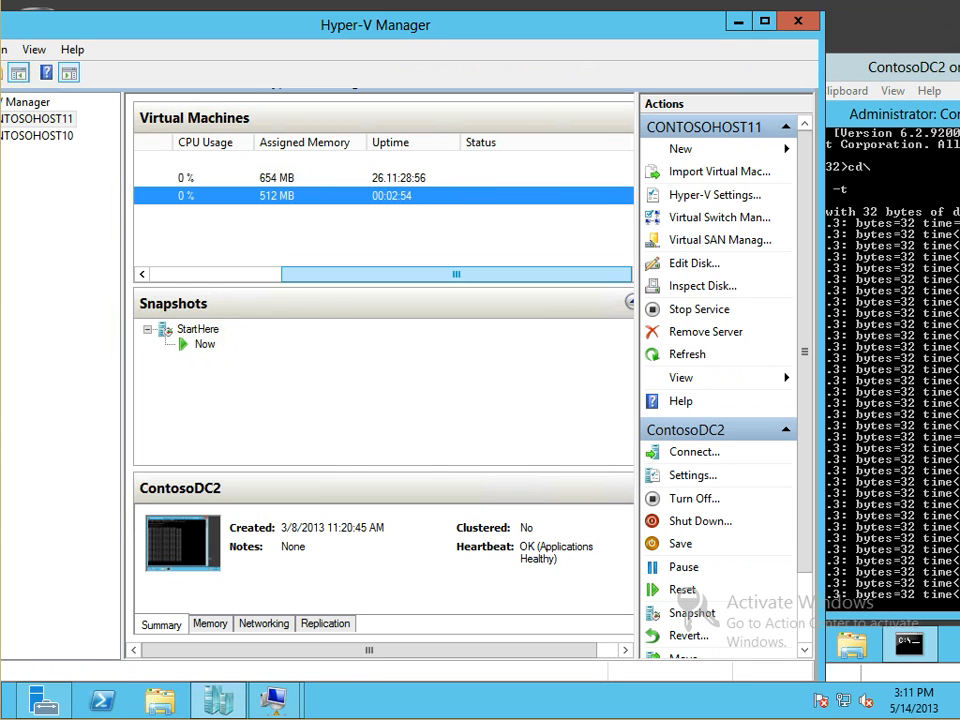
{"action": "right_click", "coordinate": [166, 196]}
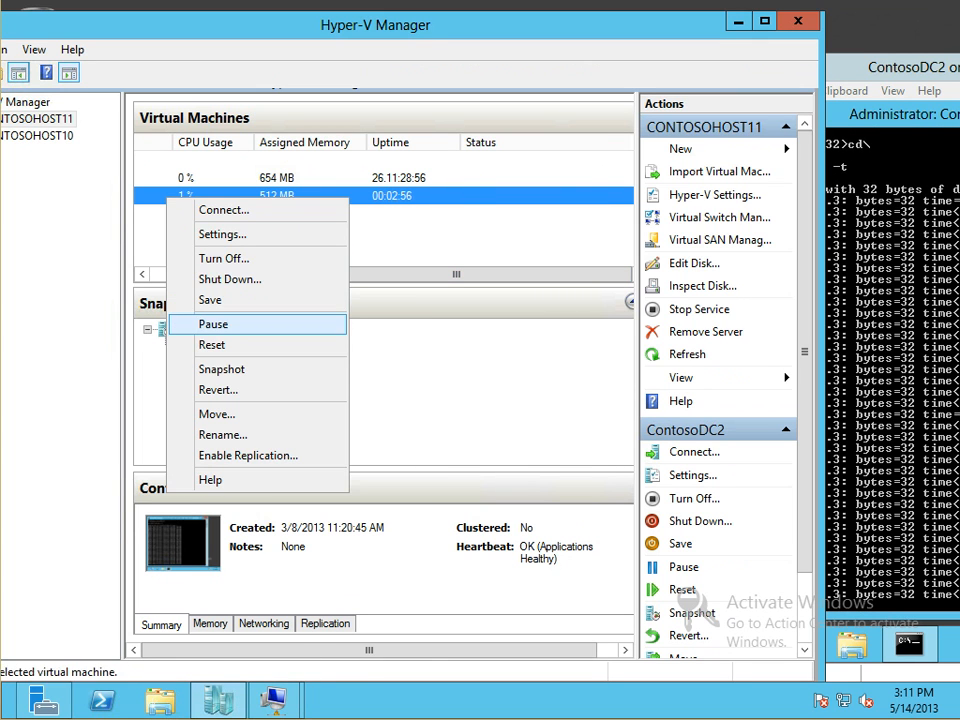
Move the whole ContosoDC2 VM to contosohost10 with destination folder c:\hyper-v
{"action": "left_click", "coordinate": [217, 414]}
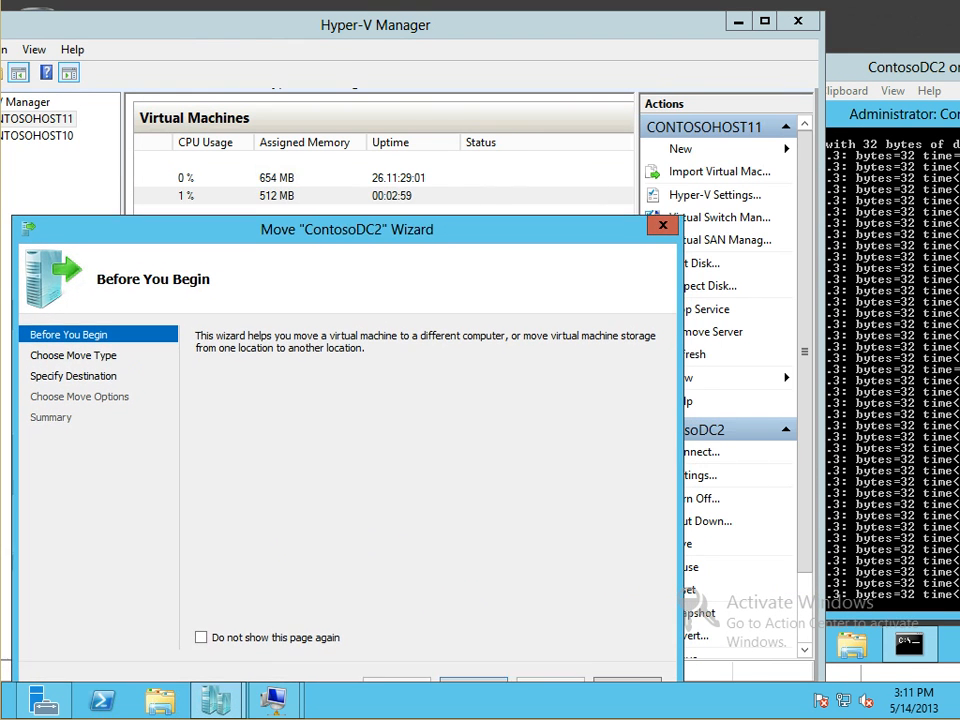
{"action": "left_click_drag", "start_coordinate": [347, 229], "coordinate": [344, 205]}
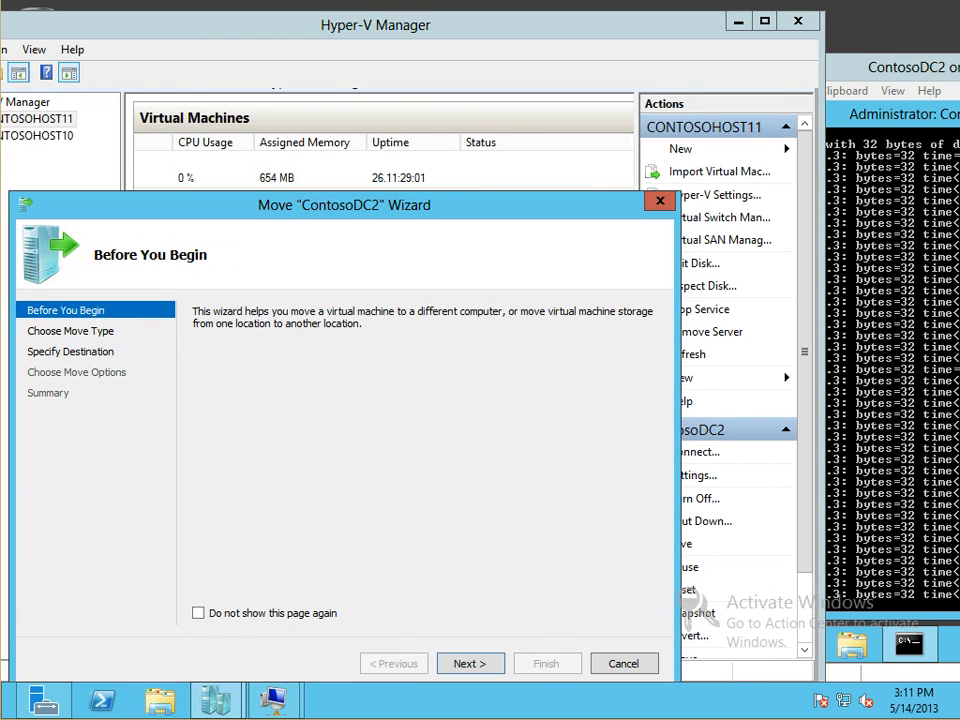
{"action": "left_click", "coordinate": [470, 664]}
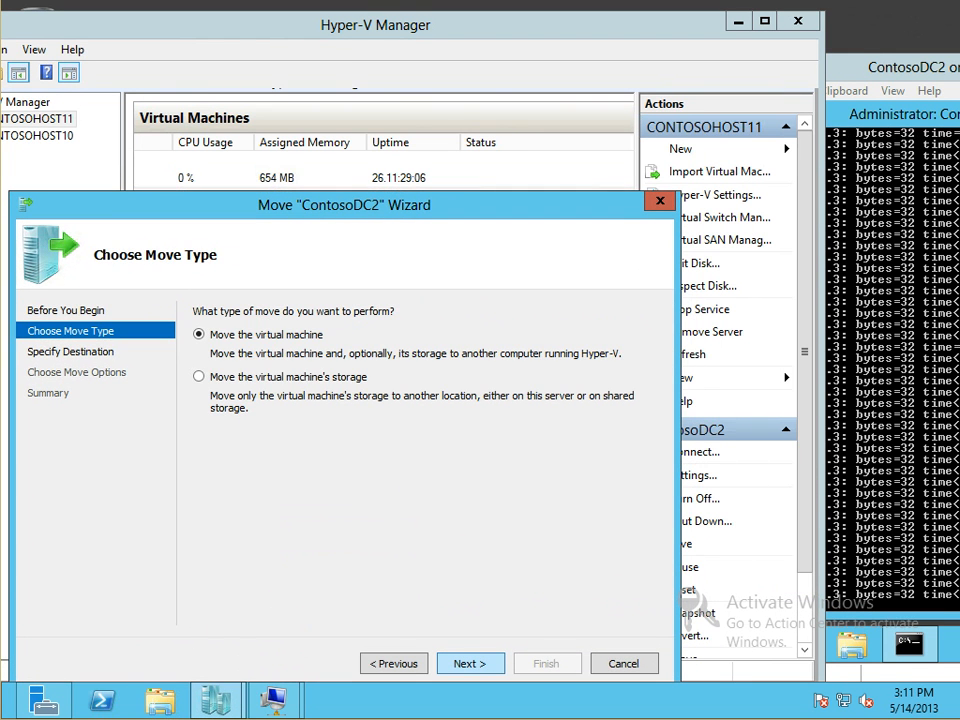
{"action": "left_click", "coordinate": [470, 664]}
{"action": "type", "text": "contosohost10"}
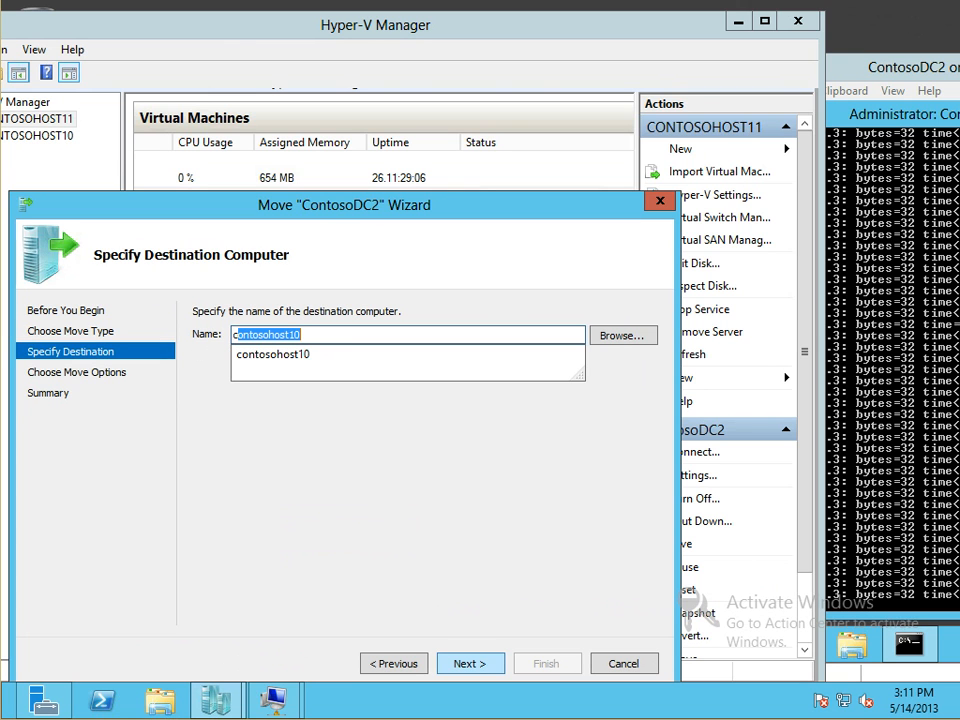
{"action": "key", "text": "Return"}
{"action": "key", "text": "Return"}
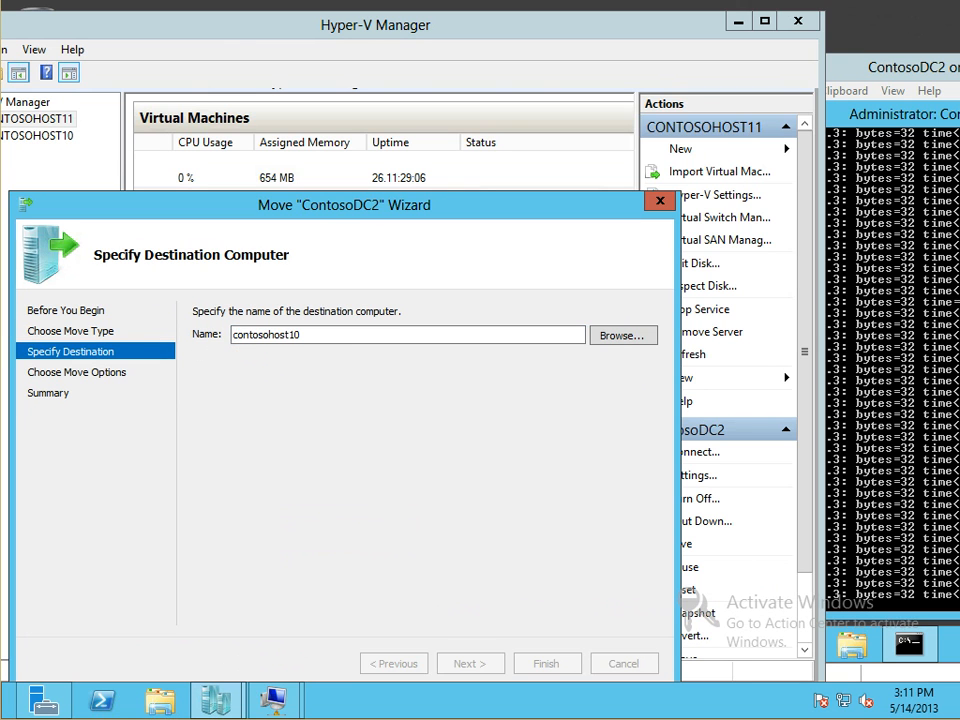
{"action": "key", "text": "Return"}
{"action": "type", "text": "c:\\hyper-v"}
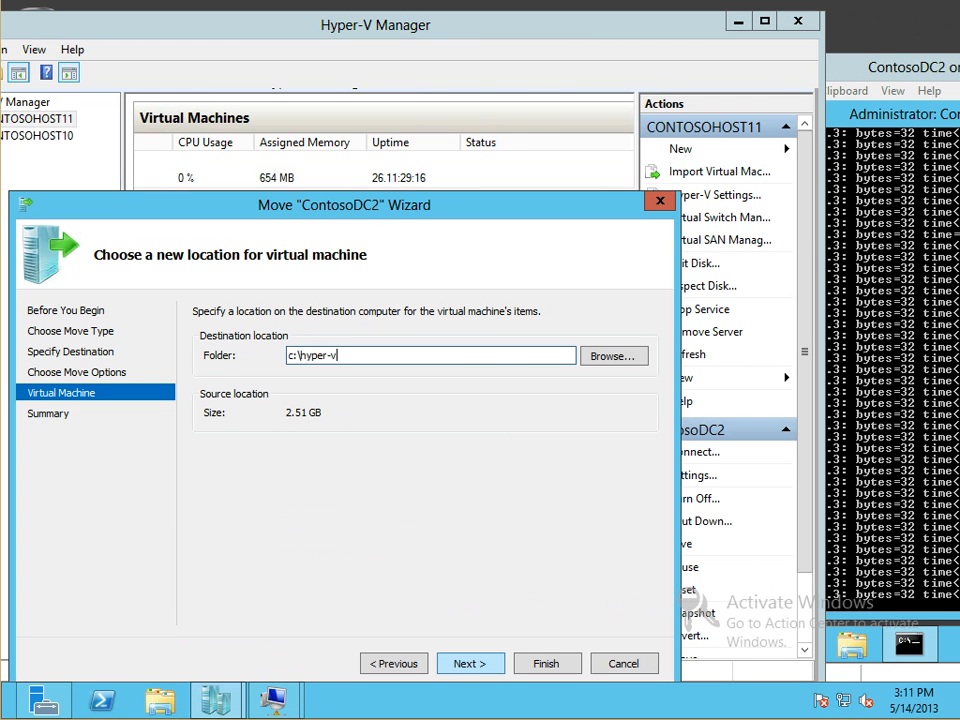
{"action": "key", "text": "Return"}
{"action": "key", "text": "Return"}
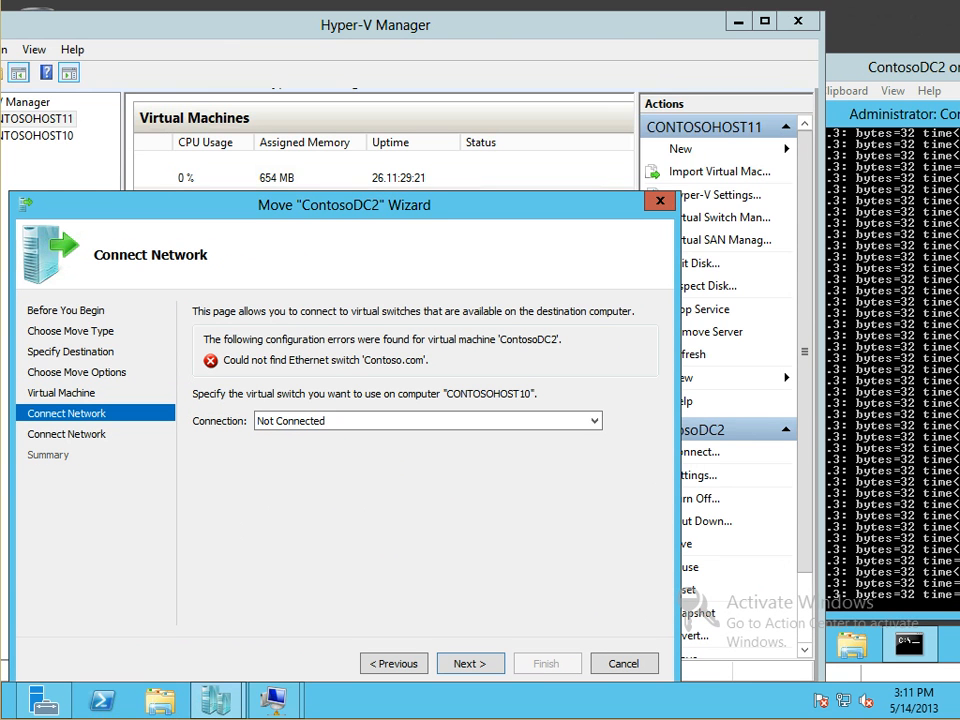
Connect the VM network adapter to the Broadcom virtual switch
{"action": "key", "text": "alt+Down"}
{"action": "key", "text": "Down"}
{"action": "key", "text": "Return"}
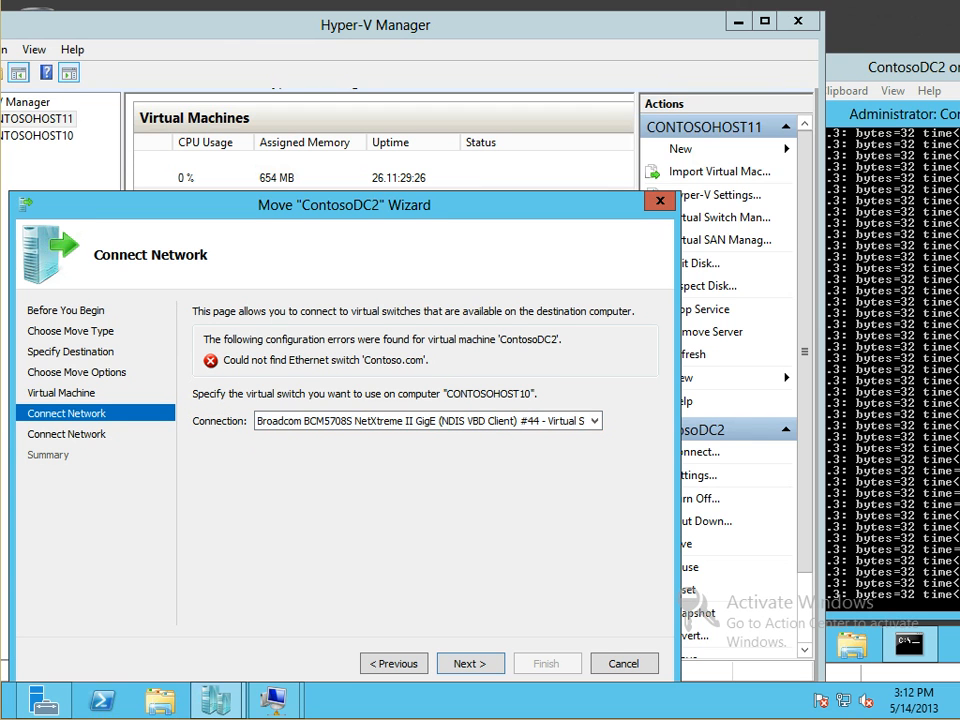
{"action": "left_click_drag", "start_coordinate": [430, 205], "coordinate": [427, 178]}
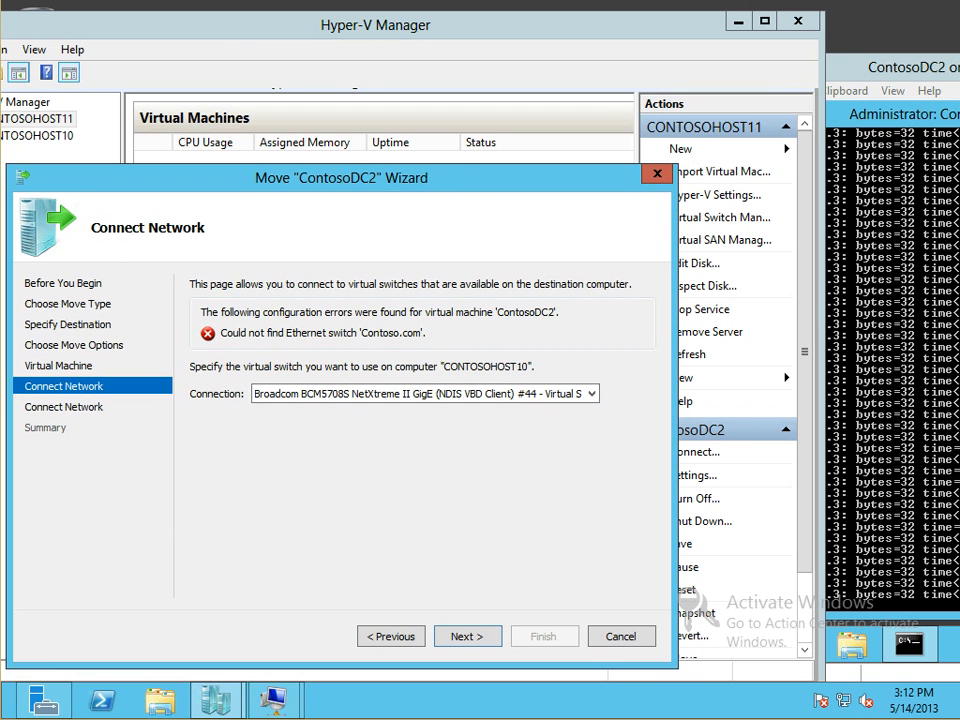
{"action": "left_click", "coordinate": [591, 394]}
{"action": "left_click", "coordinate": [591, 394]}
{"action": "mouse_move", "coordinate": [430, 178]}
{"action": "left_mouse_down"}
{"action": "mouse_move", "coordinate": [394, 265]}
{"action": "mouse_move", "coordinate": [422, 162]}
{"action": "left_mouse_up"}
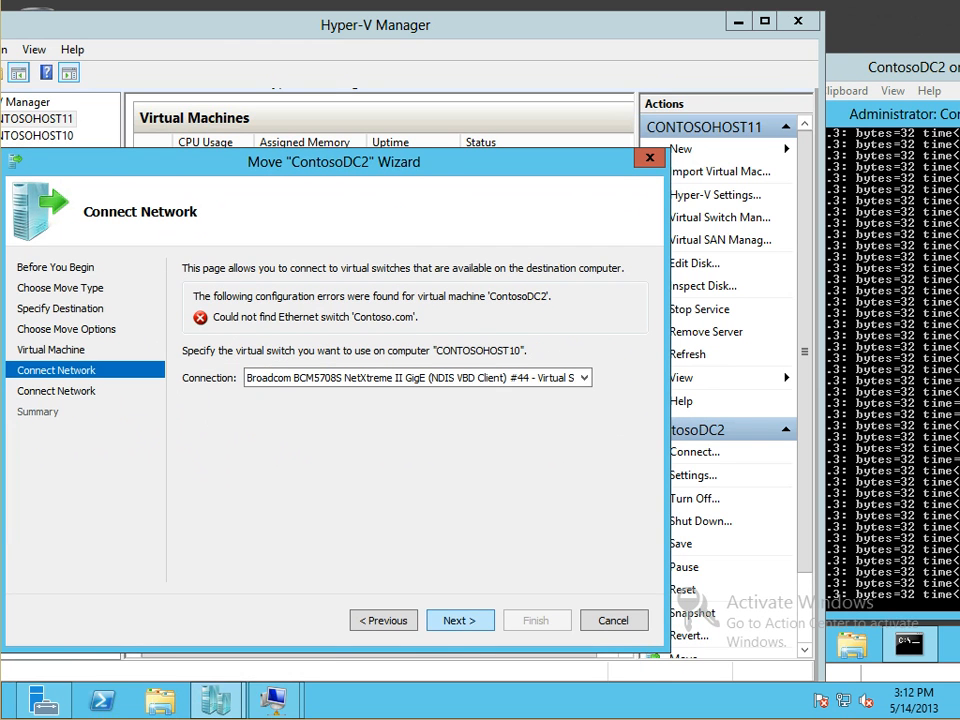
{"action": "left_click", "coordinate": [460, 620]}
Choose the Broadcom switch for the snapshot network and start the move
{"action": "left_click", "coordinate": [450, 378]}
{"action": "left_click", "coordinate": [446, 407]}
{"action": "left_click", "coordinate": [460, 620]}
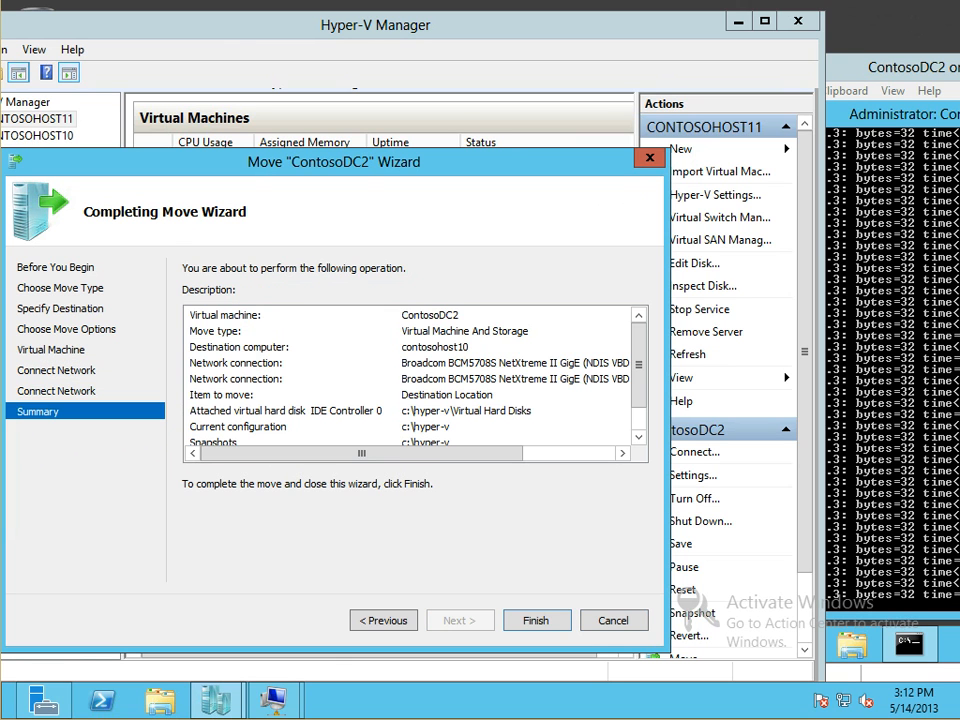
{"action": "left_click_drag", "start_coordinate": [500, 161], "coordinate": [294, 169]}
{"action": "left_click", "coordinate": [331, 629]}
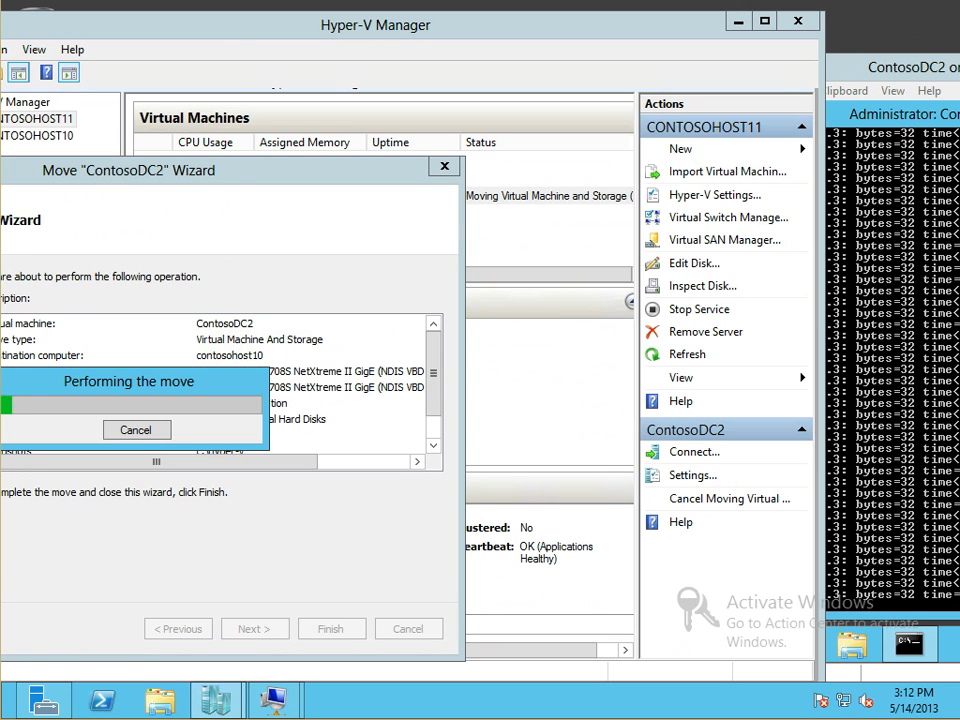
Restart the continuous ping to 10.1.0.3 in the ContosoDC2 console
{"action": "left_click_drag", "start_coordinate": [130, 382], "coordinate": [274, 379]}
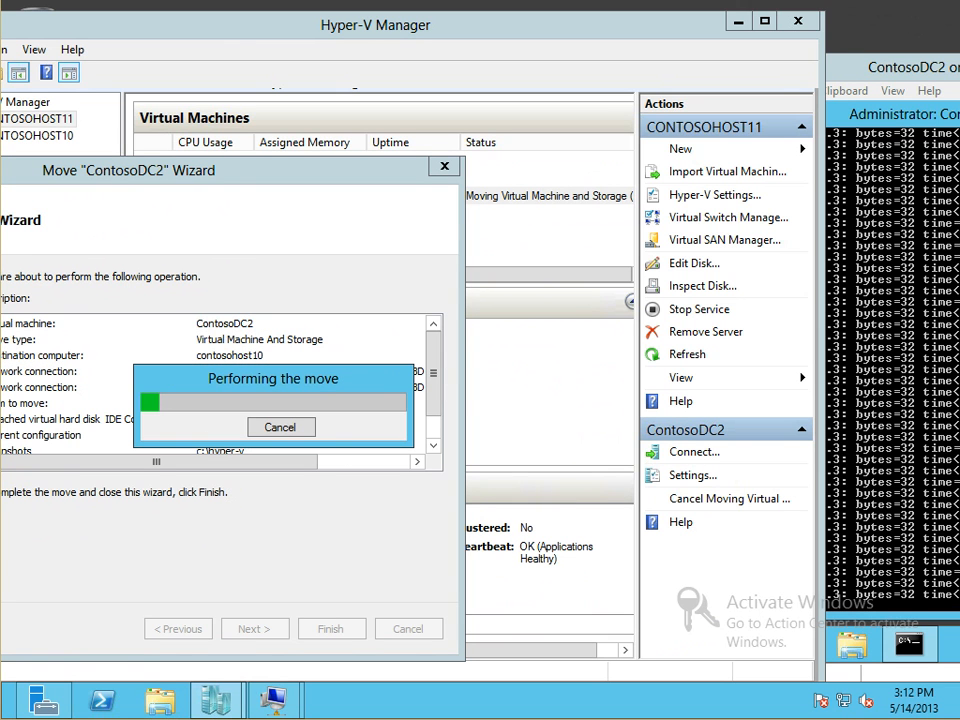
{"action": "left_click", "coordinate": [850, 68]}
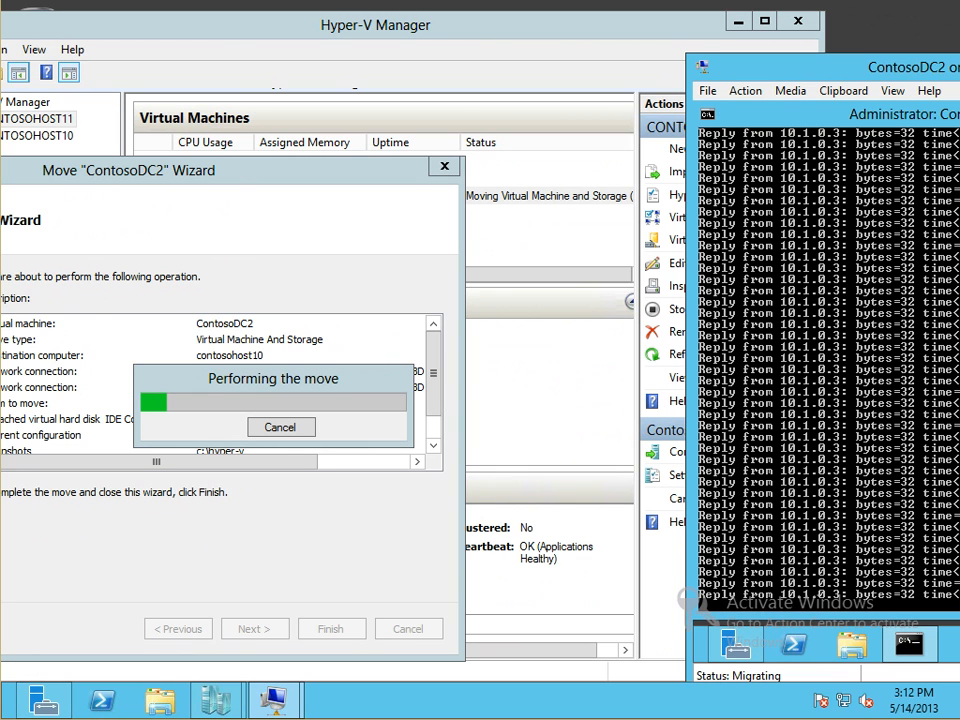
{"action": "key", "text": "ctrl+c"}
{"action": "key", "text": "Up"}
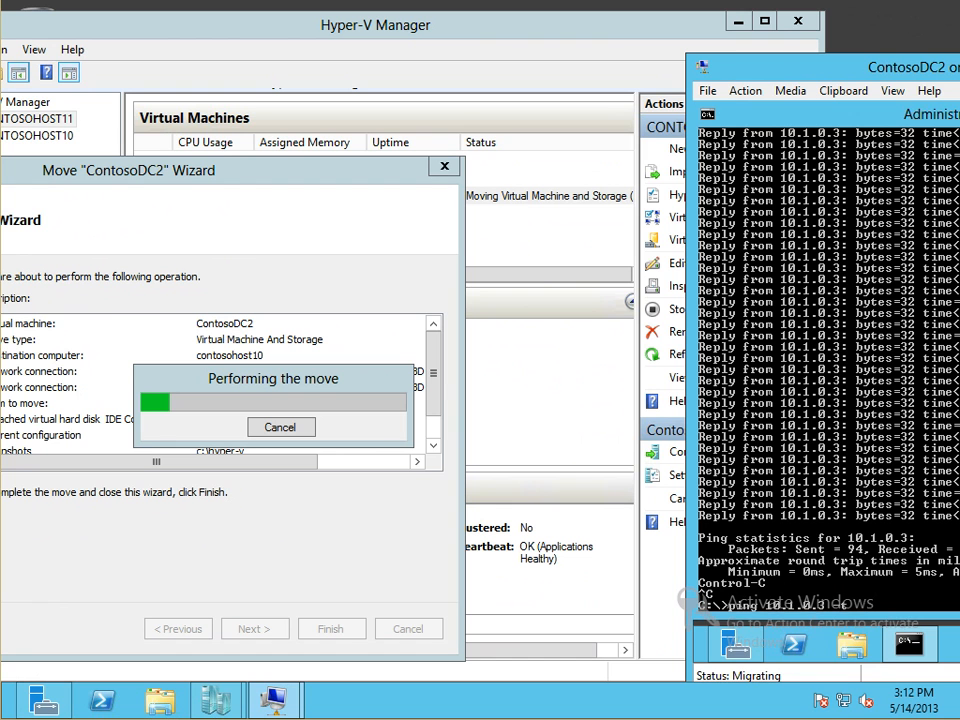
{"action": "key", "text": "Return"}
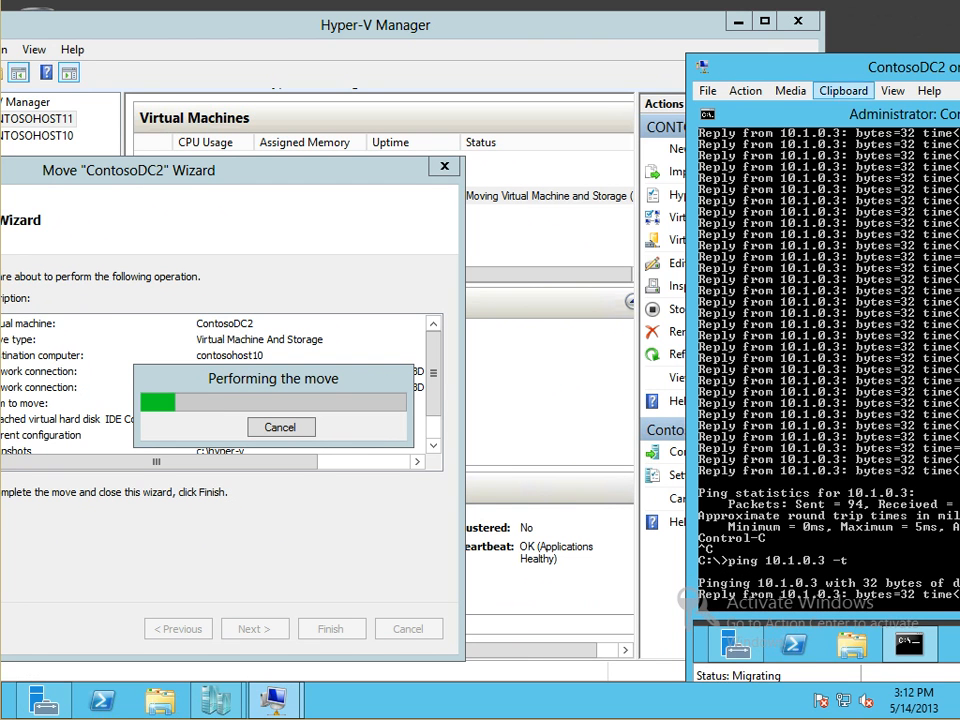
{"action": "left_click_drag", "start_coordinate": [820, 67], "coordinate": [843, 51]}
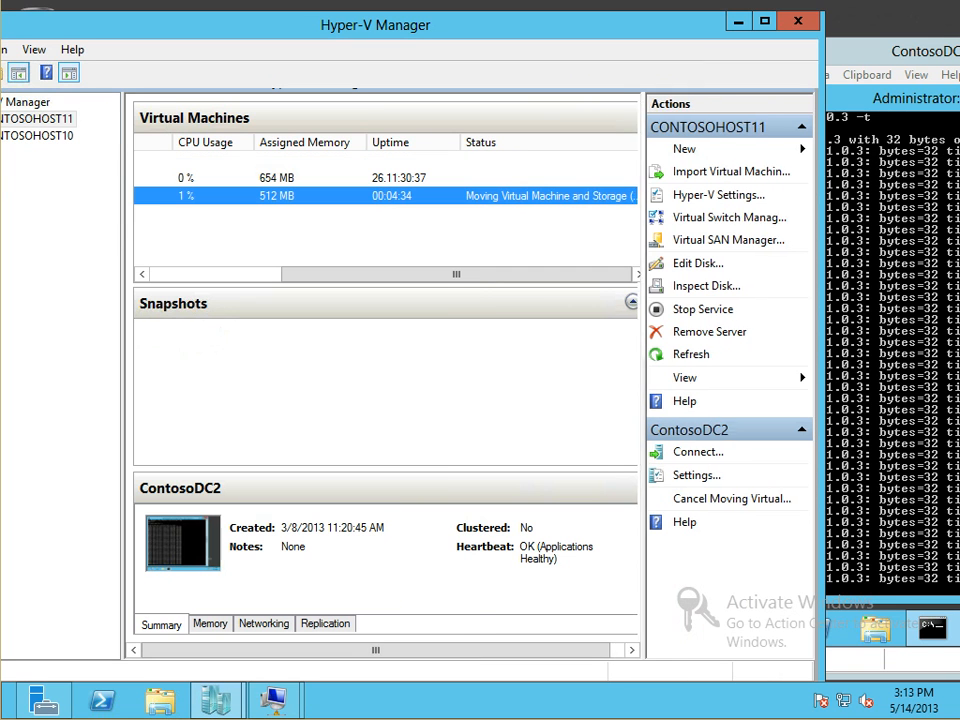
Widen the Status column to show migration percentage, then check and minimize ContosoDC1's console
{"action": "double_click", "coordinate": [647, 142]}
{"action": "left_click_drag", "start_coordinate": [580, 274], "coordinate": [590, 274]}
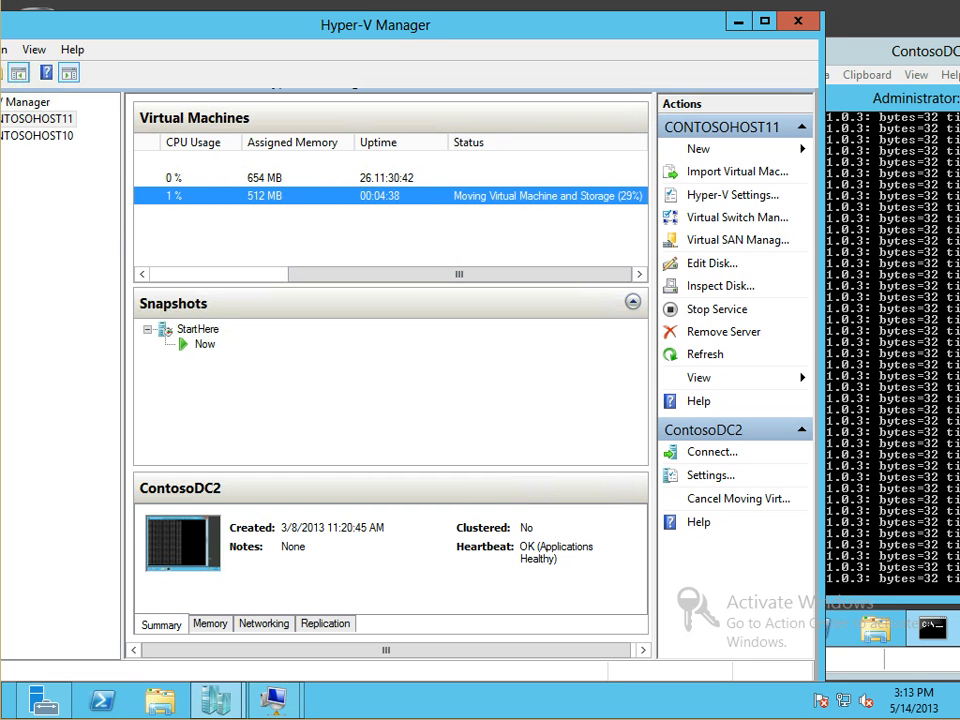
{"action": "mouse_move", "coordinate": [273, 699]}
{"action": "left_click", "coordinate": [372, 572]}
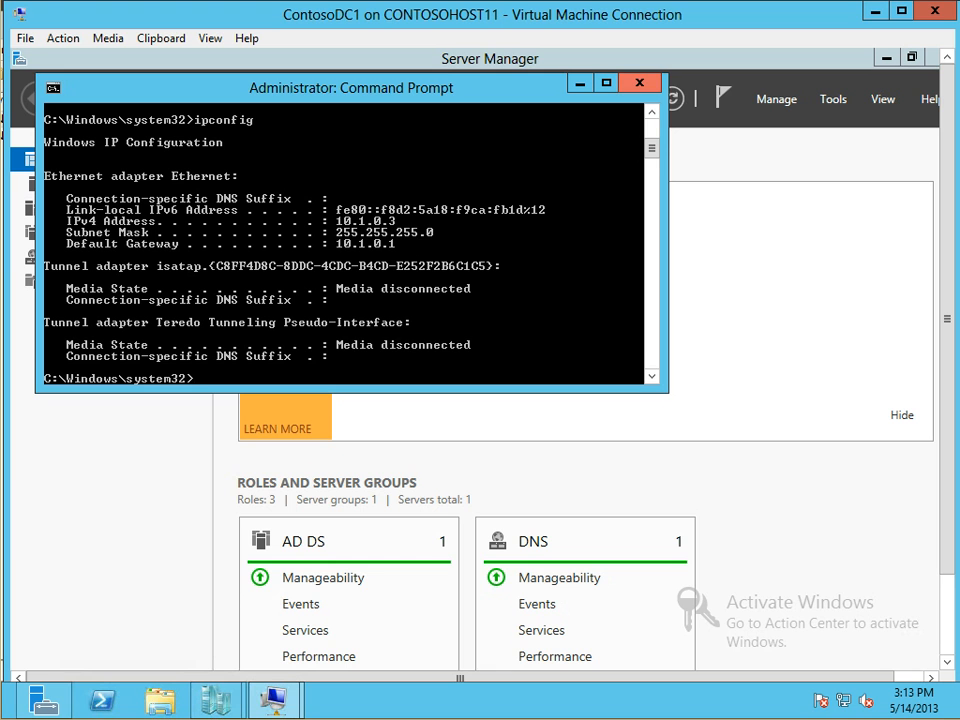
{"action": "left_click", "coordinate": [876, 11]}
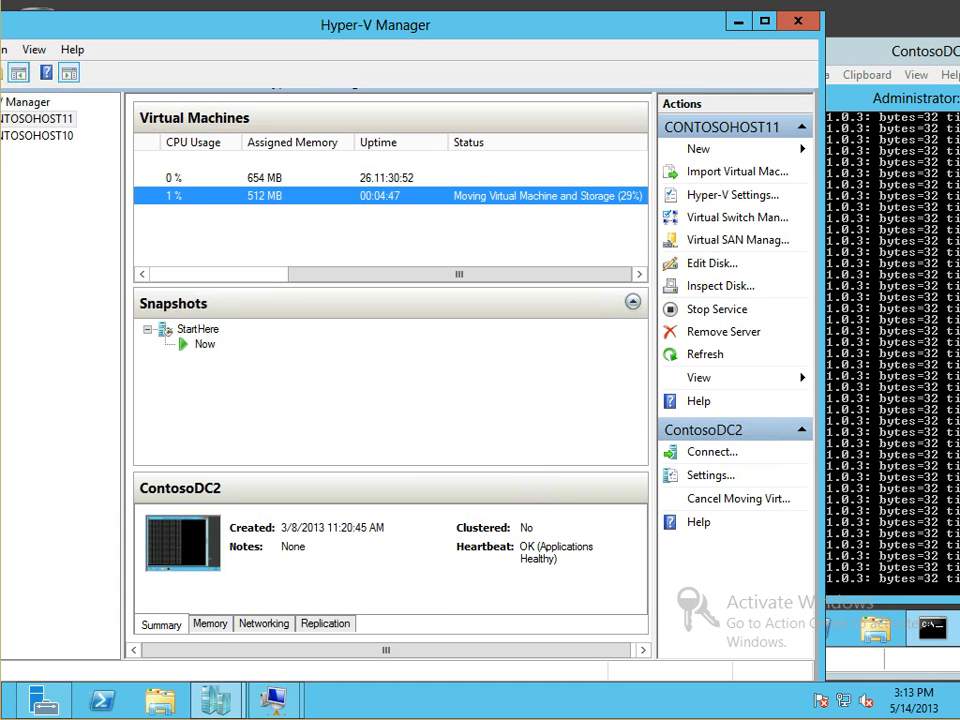
Bring the ContosoDC2 move progress window back to the front
{"action": "left_click", "coordinate": [215, 700]}
{"action": "left_click", "coordinate": [318, 580]}
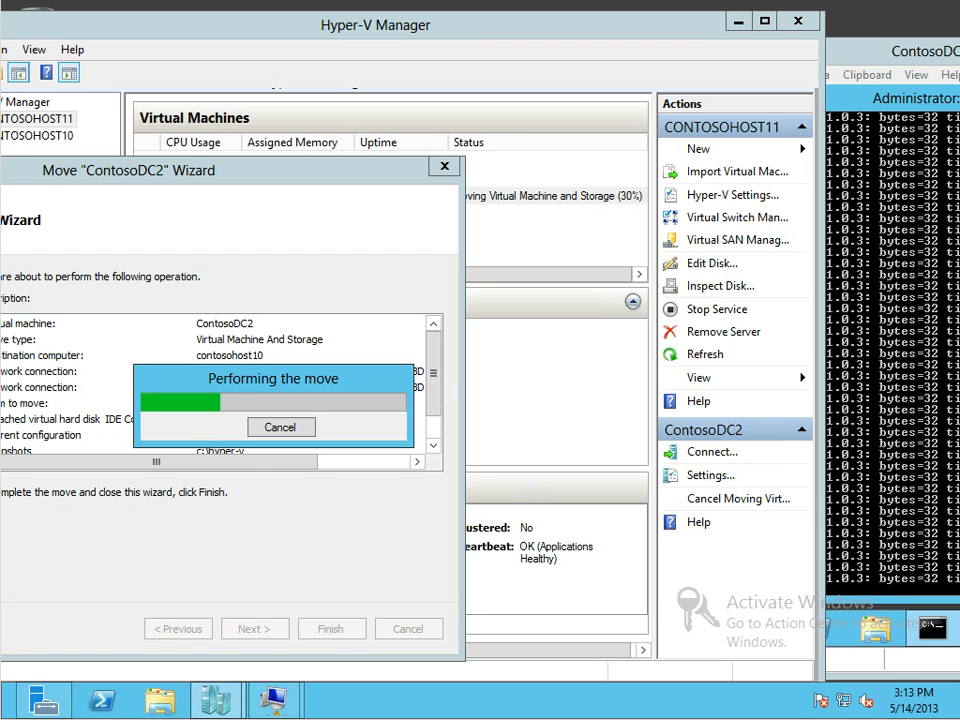
{"action": "left_click_drag", "start_coordinate": [0, 119], "coordinate": [0, 258]}
Bring Windows Features into view, expand Hyper-V, and select Hyper-V Platform
{"action": "left_click_drag", "start_coordinate": [2, 160], "coordinate": [591, 354]}
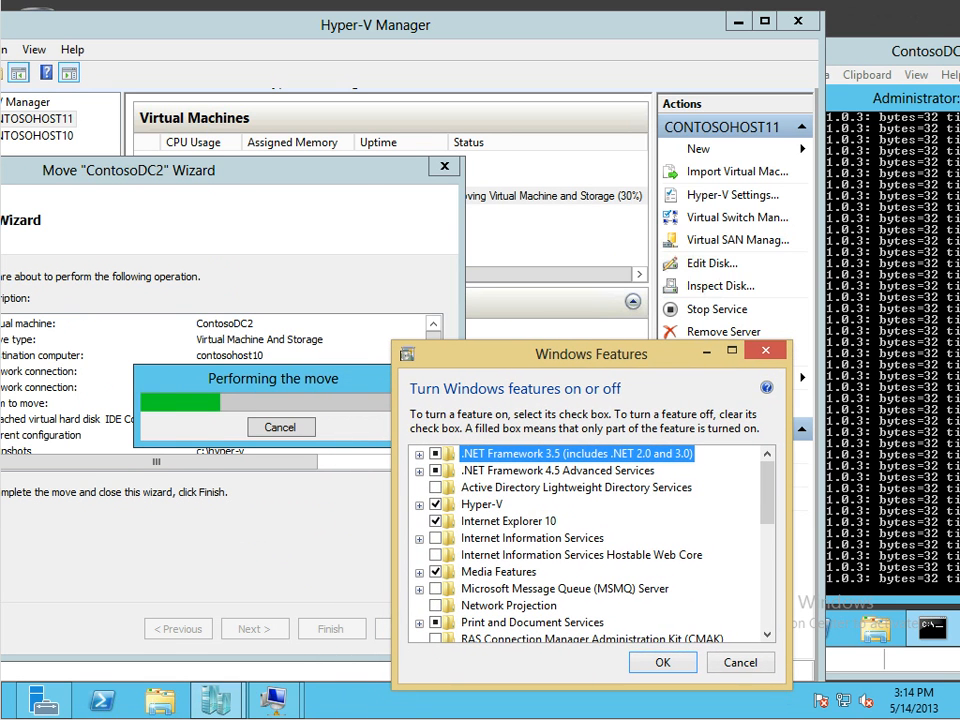
{"action": "left_click_drag", "start_coordinate": [591, 354], "coordinate": [660, 402]}
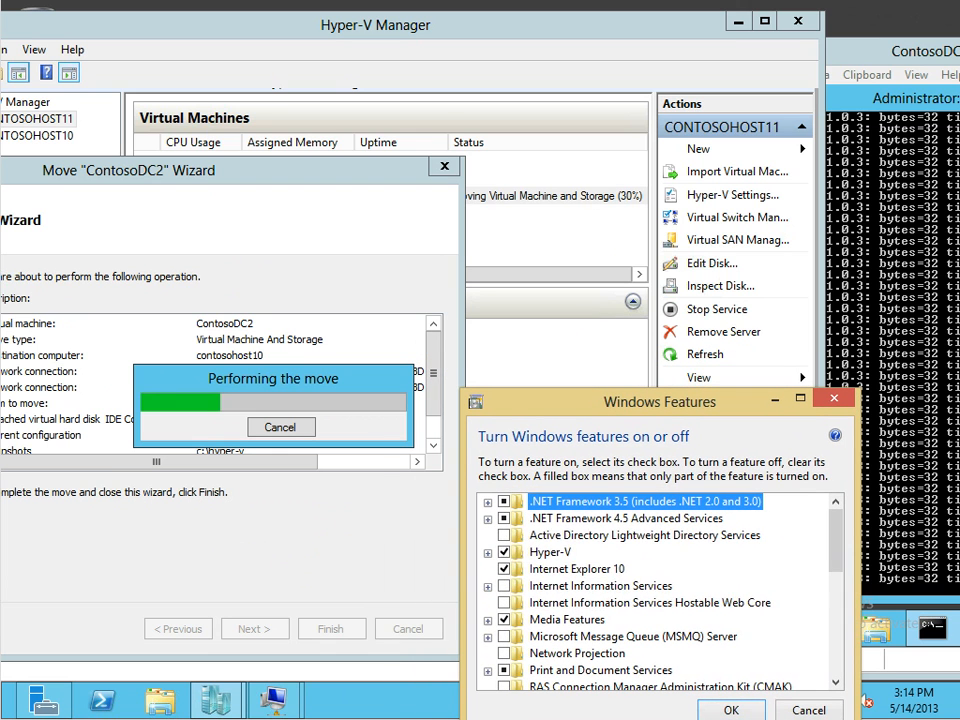
{"action": "left_click", "coordinate": [487, 552]}
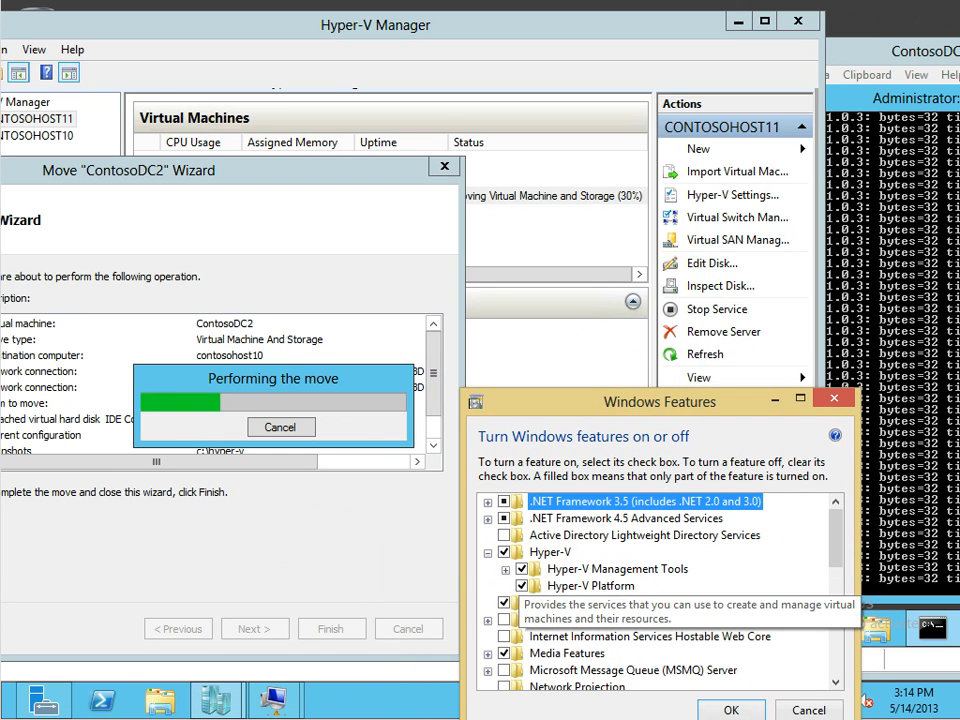
{"action": "left_click", "coordinate": [598, 587]}
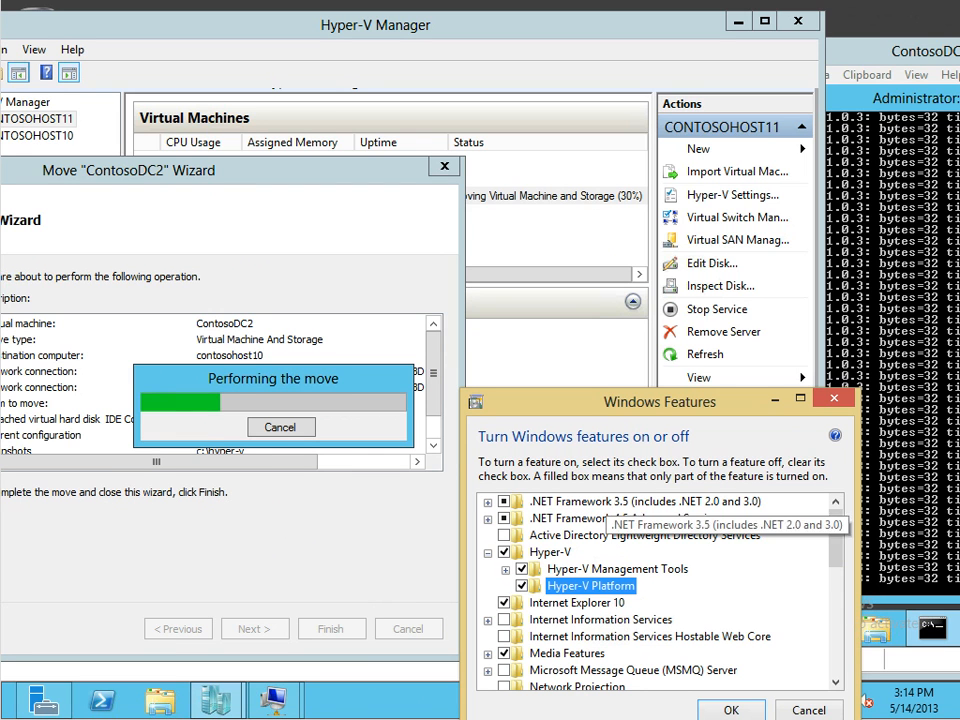
{"action": "left_click_drag", "start_coordinate": [580, 395], "coordinate": [508, 390]}
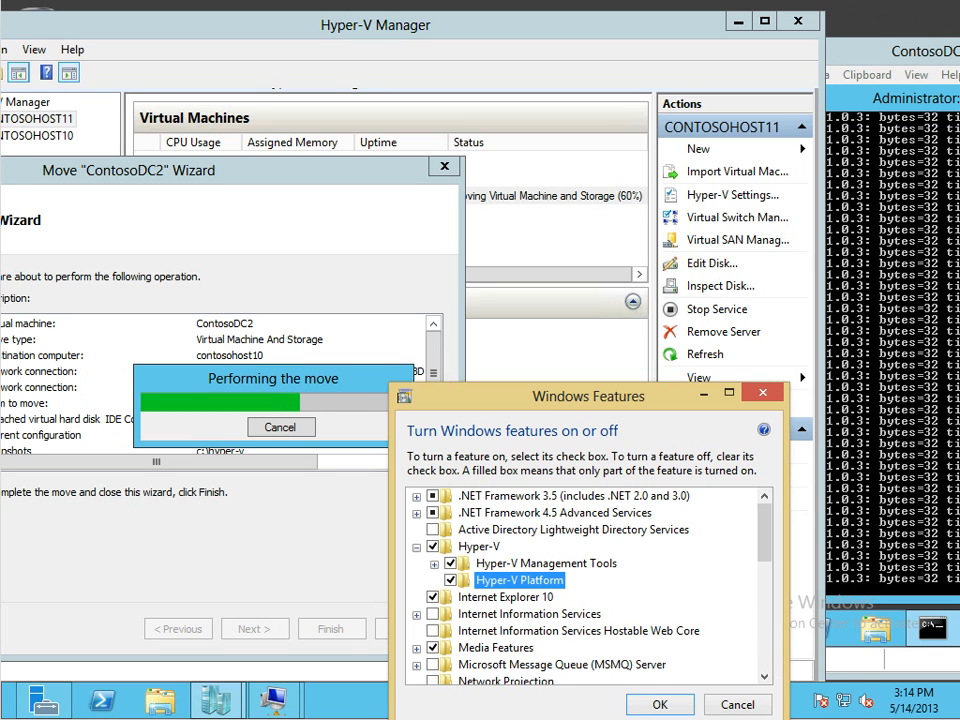
Expand Hyper-V Management Tools and select its PowerShell module and GUI Management Tools
{"action": "left_click", "coordinate": [488, 565]}
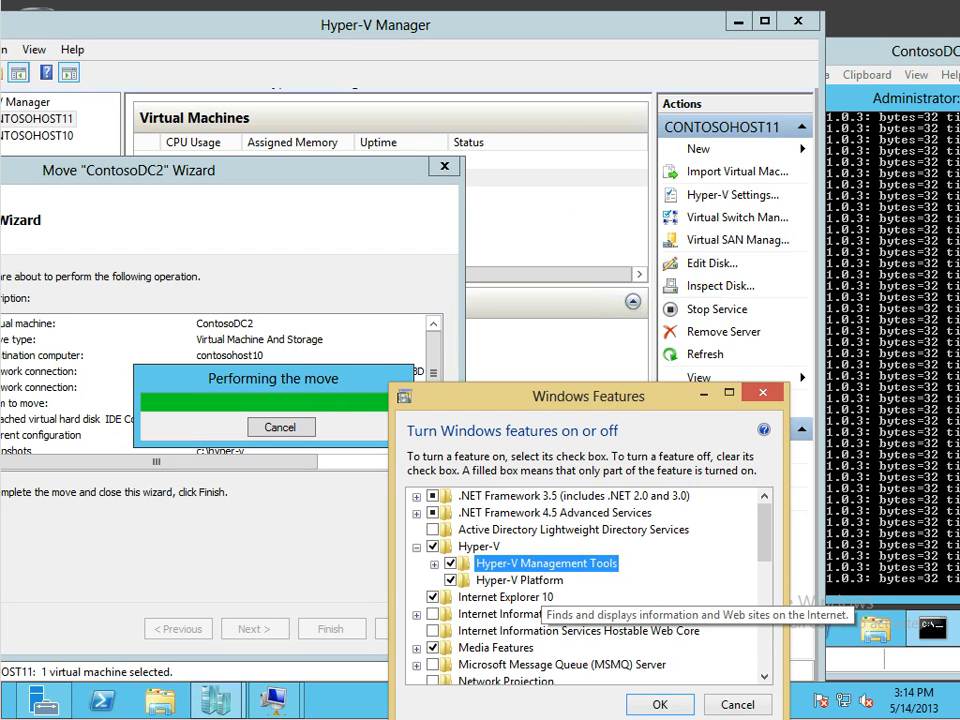
{"action": "scroll", "coordinate": [540, 605], "scroll_direction": "down", "scroll_amount": 3}
{"action": "scroll", "coordinate": [588, 588], "scroll_direction": "down", "scroll_amount": 1}
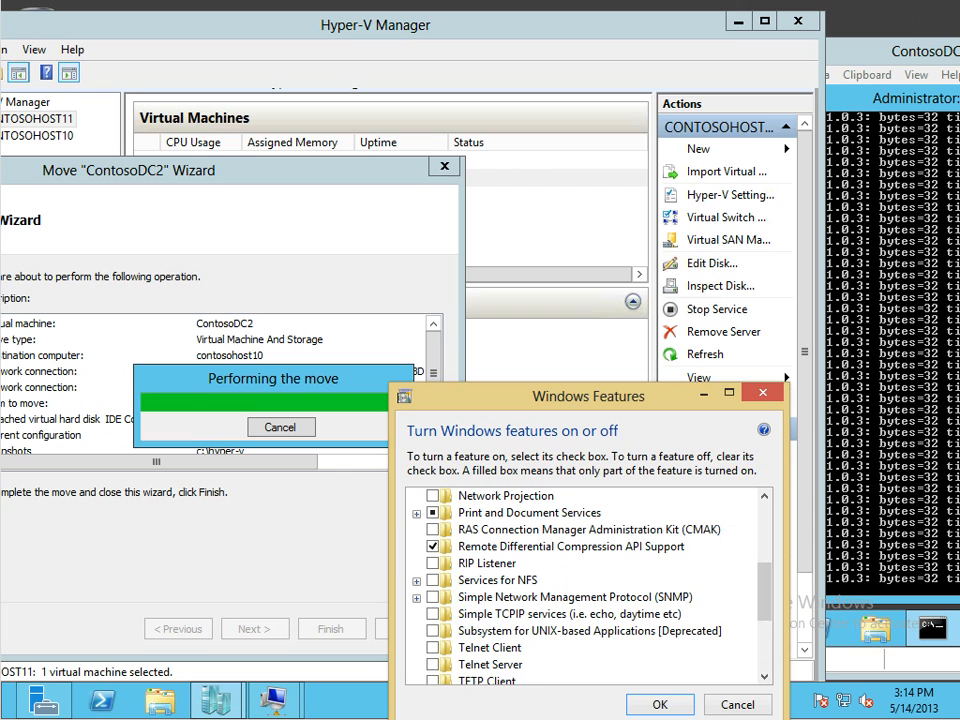
{"action": "scroll", "coordinate": [490, 570], "scroll_direction": "up", "scroll_amount": 4}
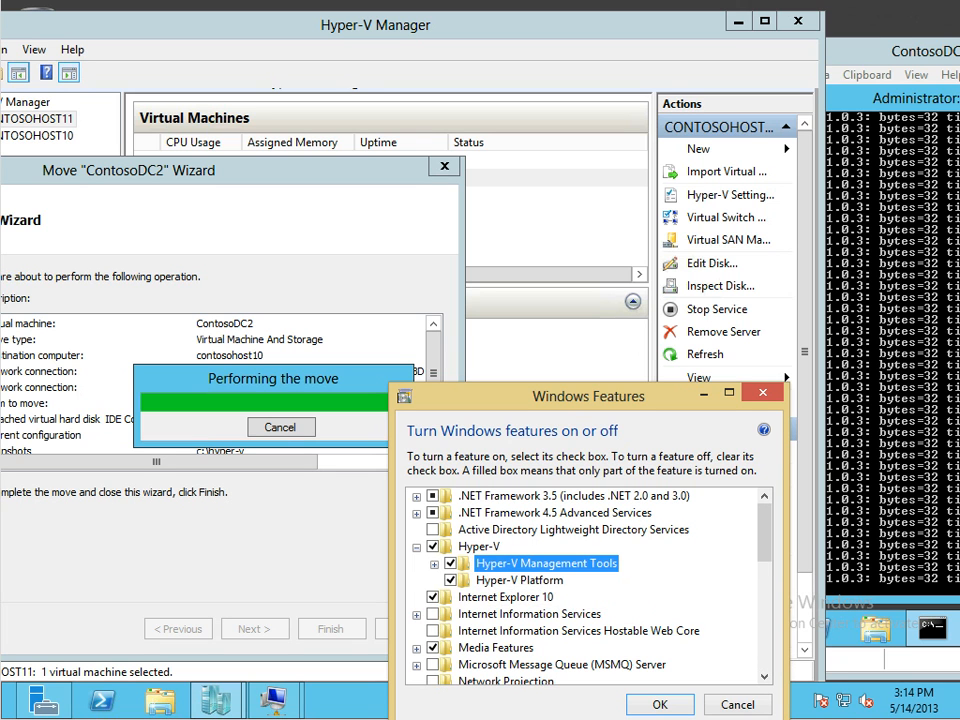
{"action": "left_click", "coordinate": [434, 563]}
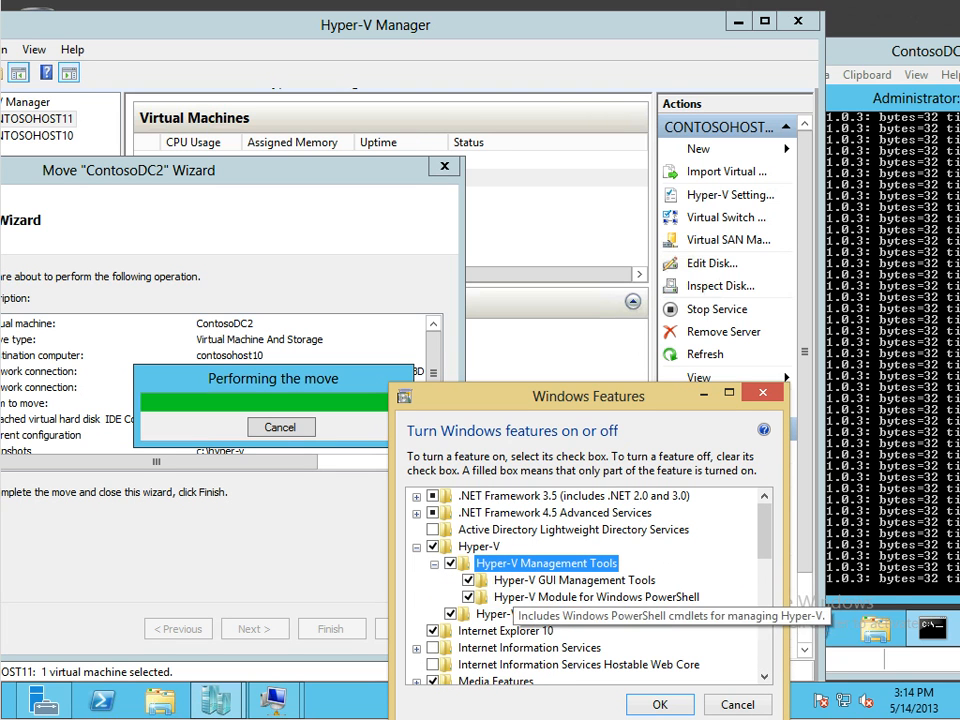
{"action": "left_click", "coordinate": [545, 597]}
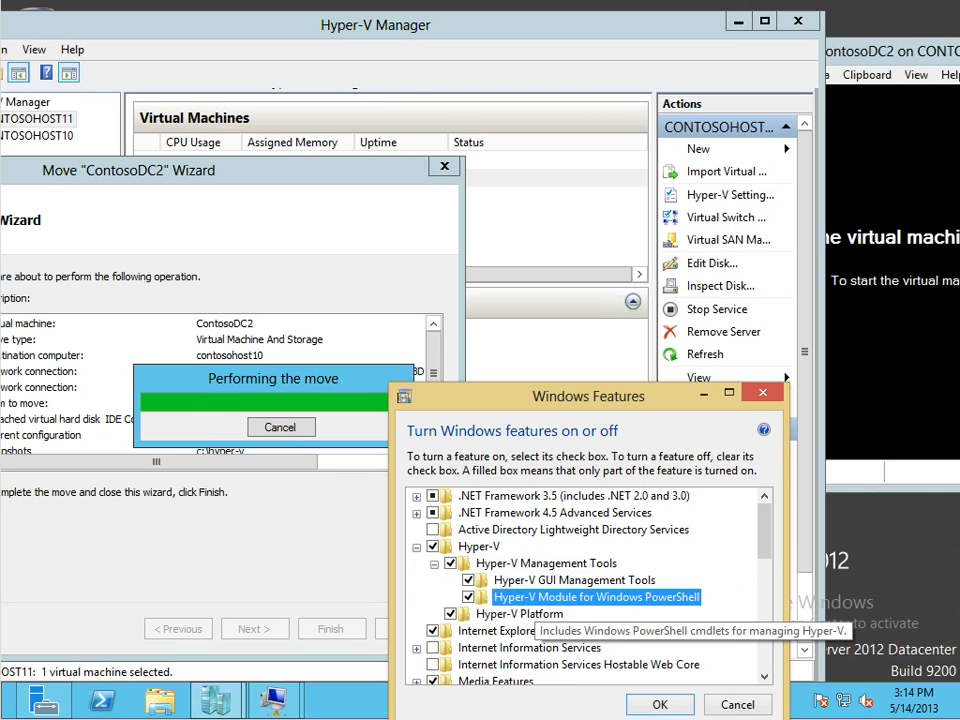
{"action": "left_click", "coordinate": [538, 582]}
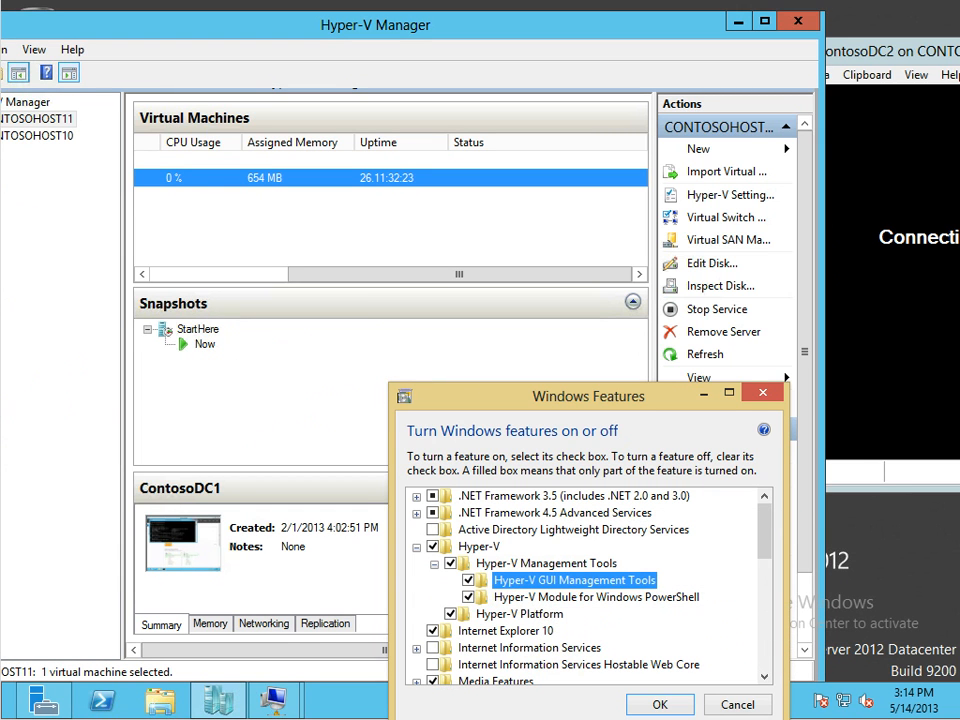
Close Windows Features and drag the migrated ContosoDC2 console into view beside the VM list
{"action": "key", "text": "Escape"}
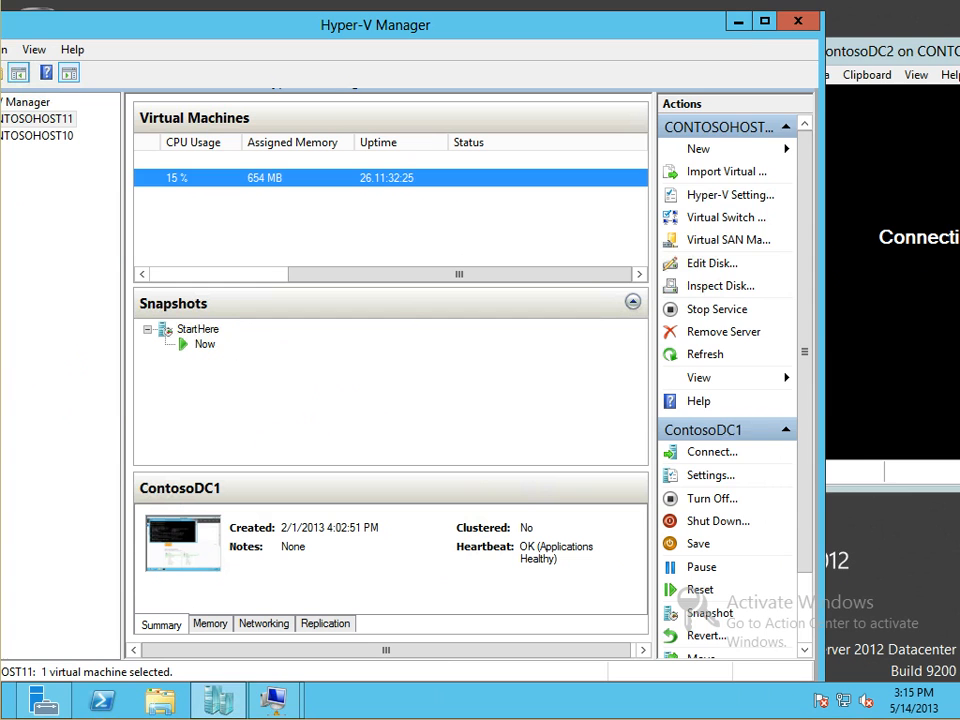
{"action": "left_click", "coordinate": [845, 125]}
{"action": "left_click_drag", "start_coordinate": [822, 51], "coordinate": [391, 92]}
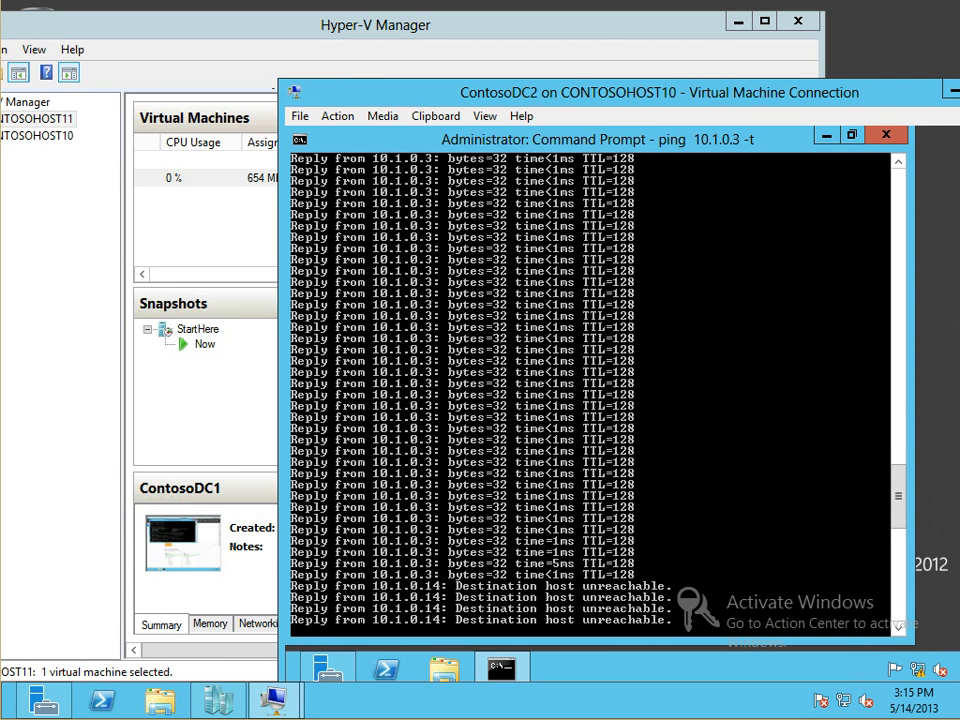
{"action": "left_click_drag", "start_coordinate": [560, 93], "coordinate": [732, 78]}
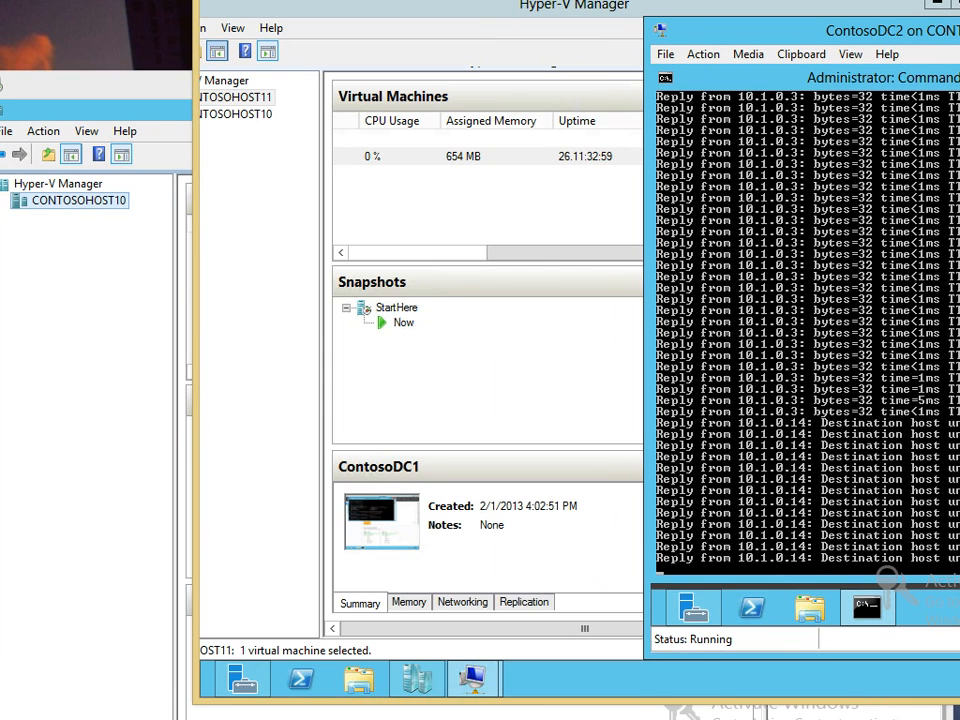
{"action": "left_click", "coordinate": [130, 87]}
{"action": "left_click_drag", "start_coordinate": [130, 86], "coordinate": [175, 19]}
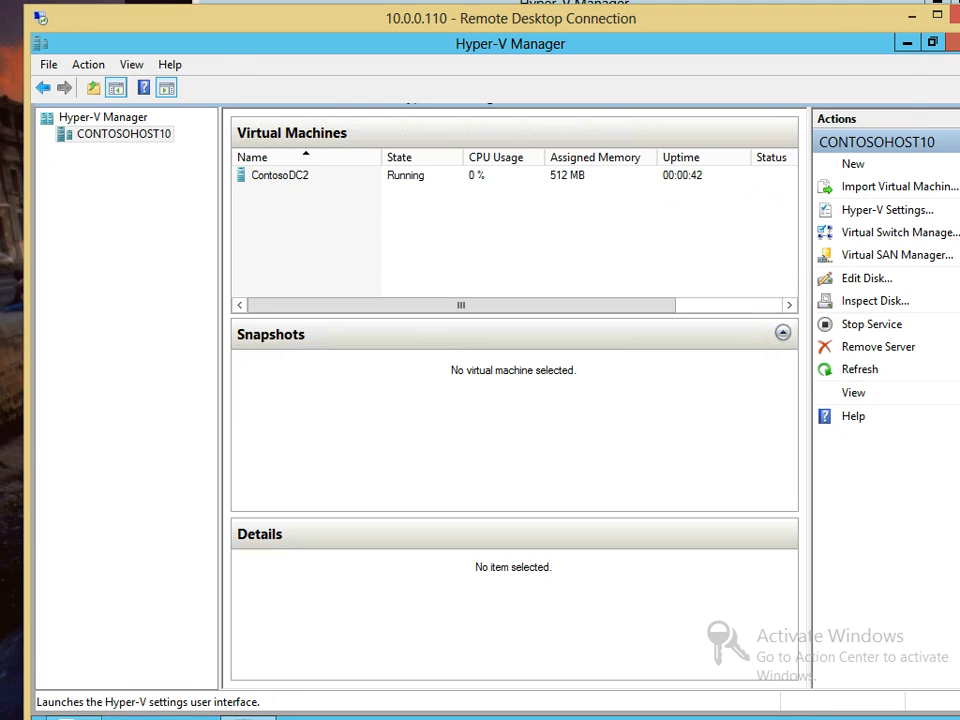
{"action": "left_click", "coordinate": [895, 232]}
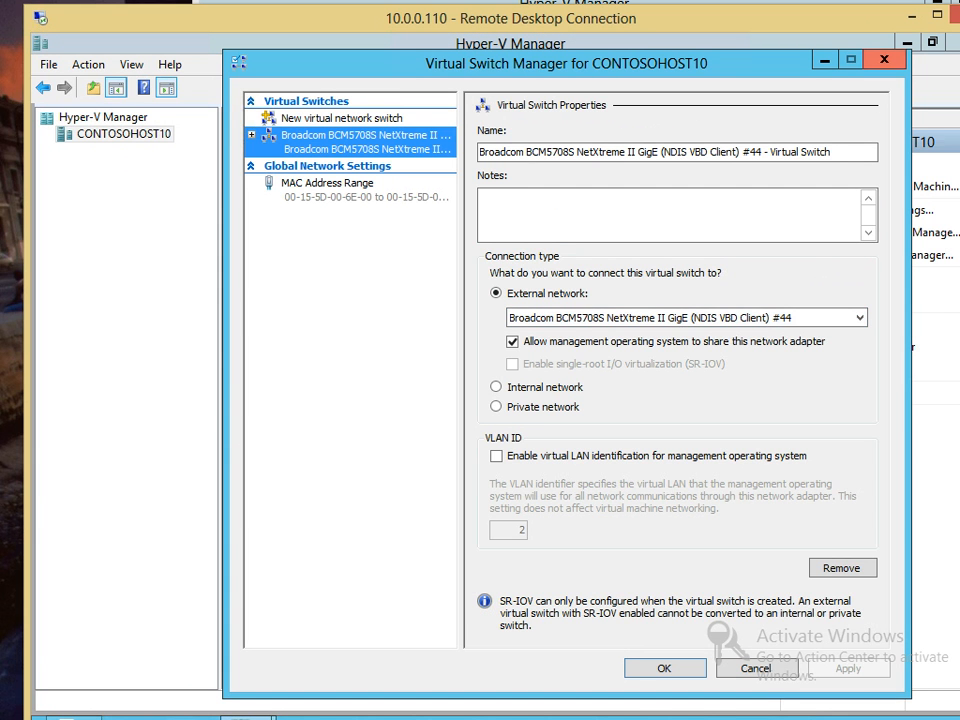
{"action": "left_click", "coordinate": [884, 60]}
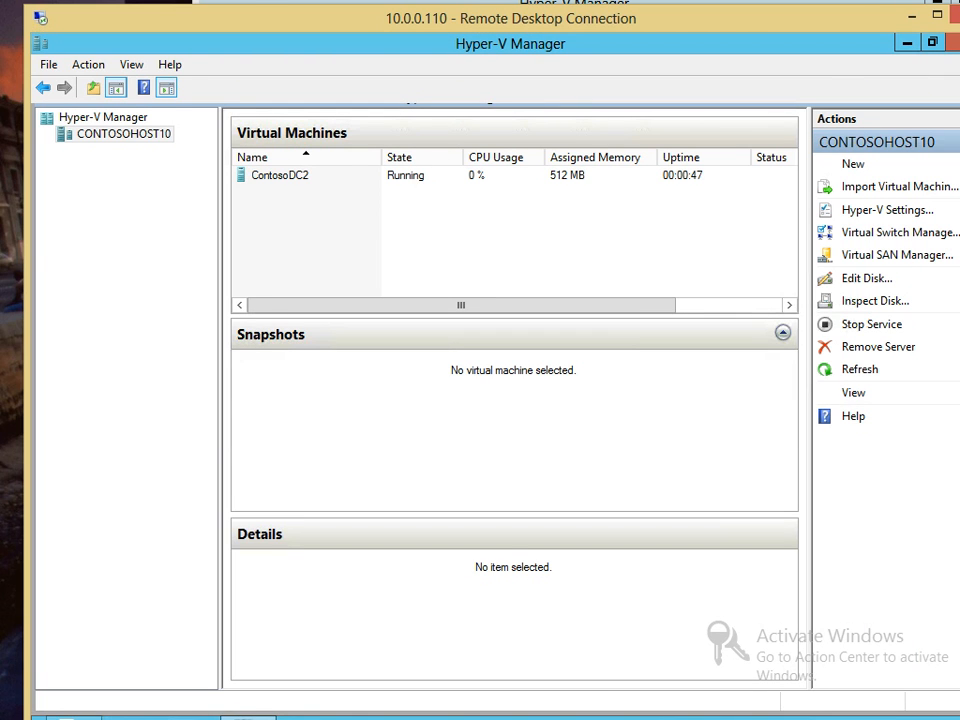
{"action": "left_click_drag", "start_coordinate": [680, 18], "coordinate": [623, 21]}
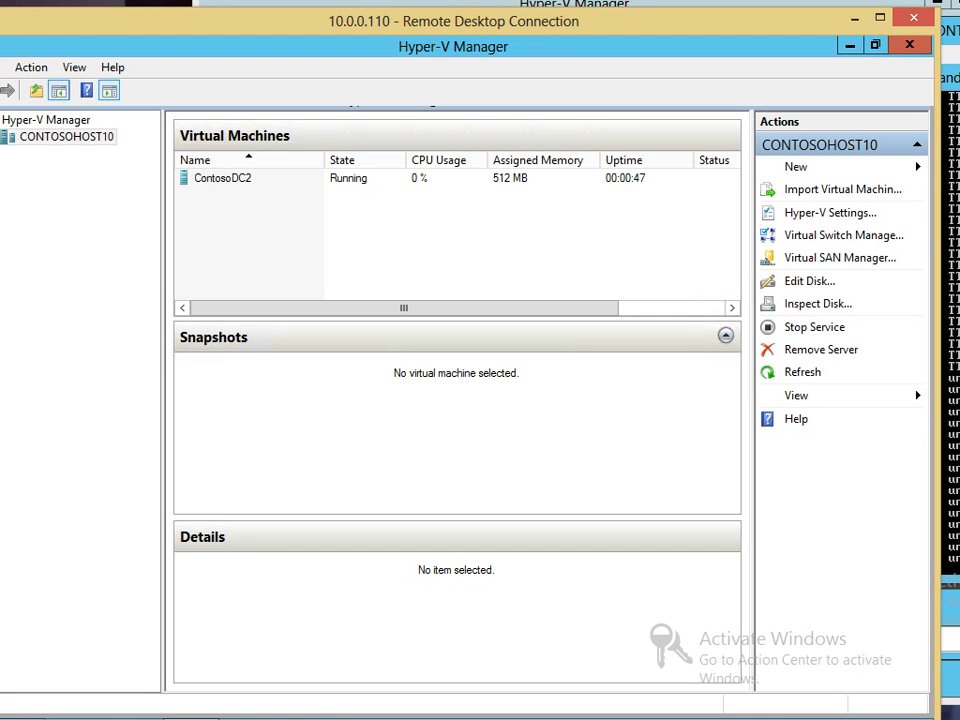
{"action": "left_click", "coordinate": [223, 178]}
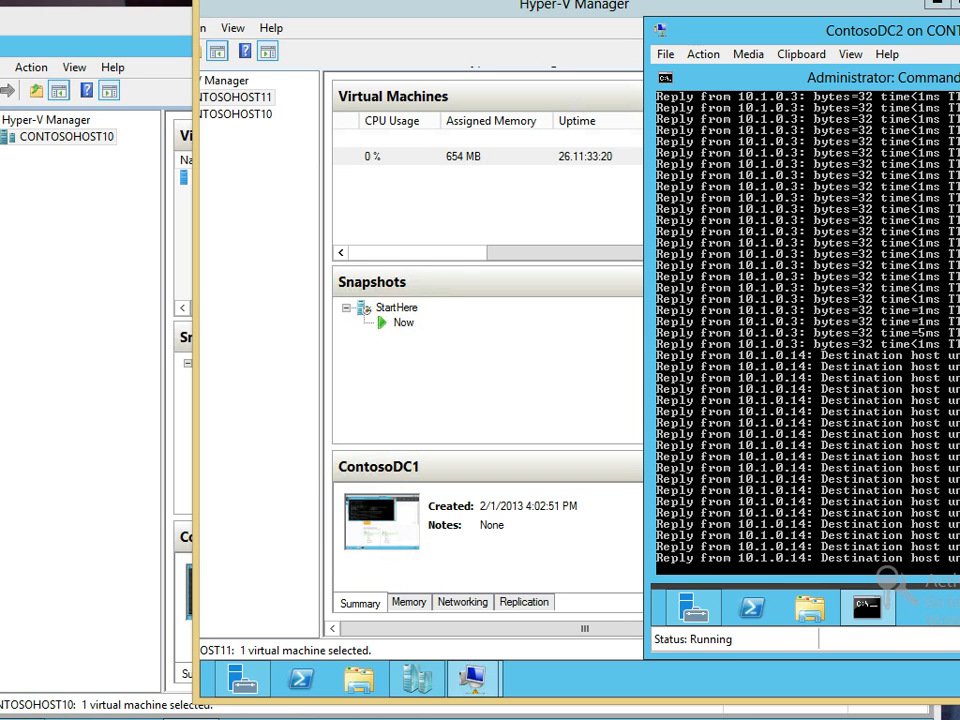
On CONTOSOHOST11, switch ContosoDC1's network adapter from Contoso.com to the external virtual switch
{"action": "left_click", "coordinate": [386, 156]}
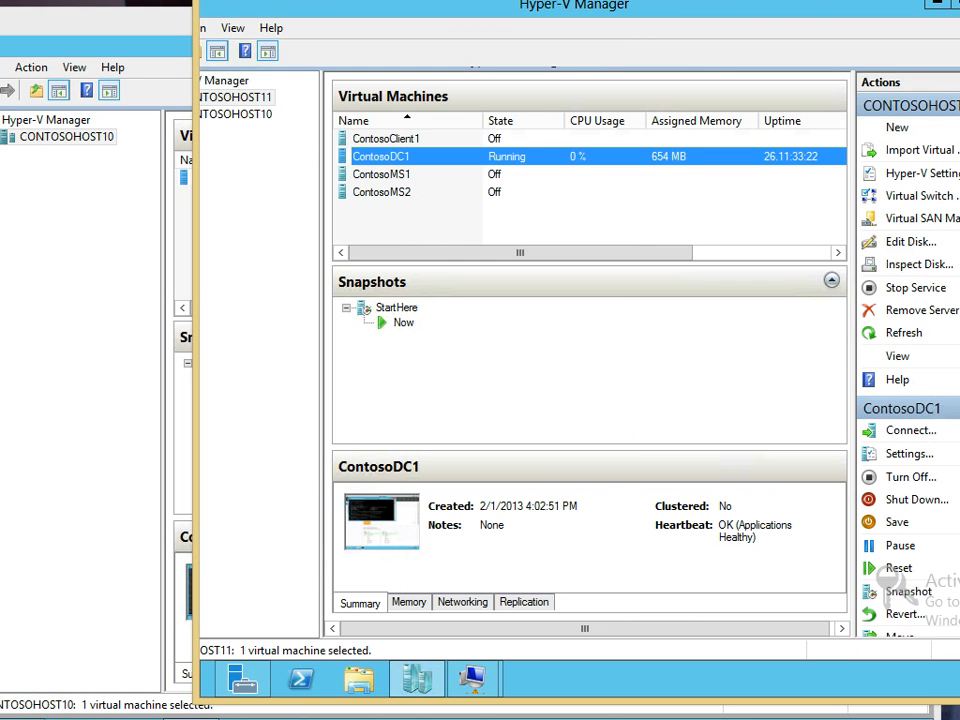
{"action": "right_click", "coordinate": [386, 156]}
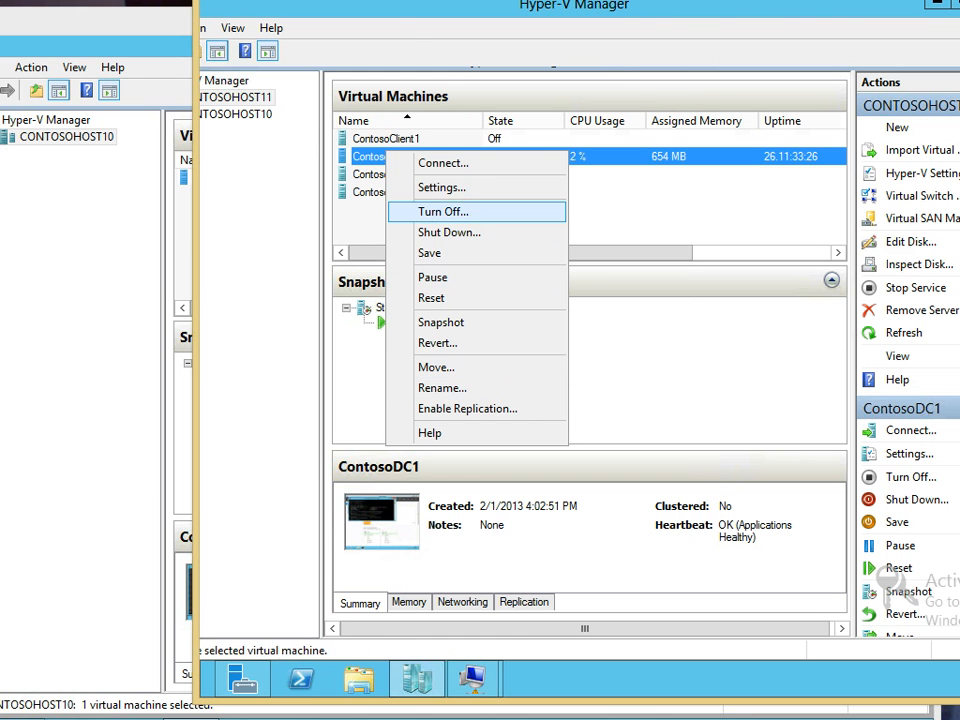
{"action": "left_click", "coordinate": [441, 187]}
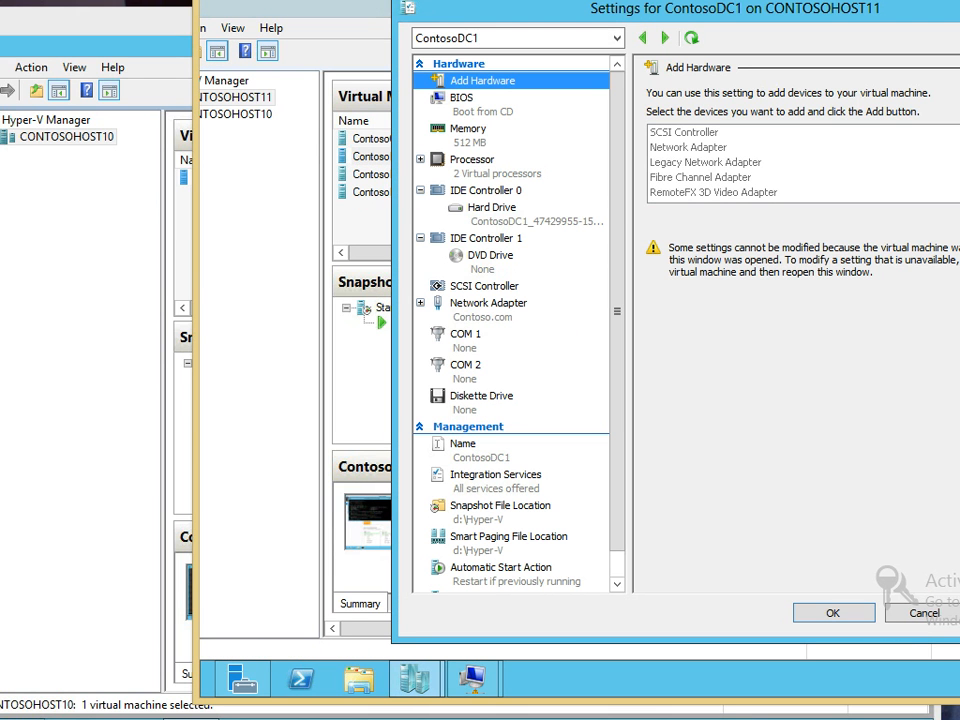
{"action": "left_click", "coordinate": [492, 208]}
{"action": "left_click", "coordinate": [488, 304]}
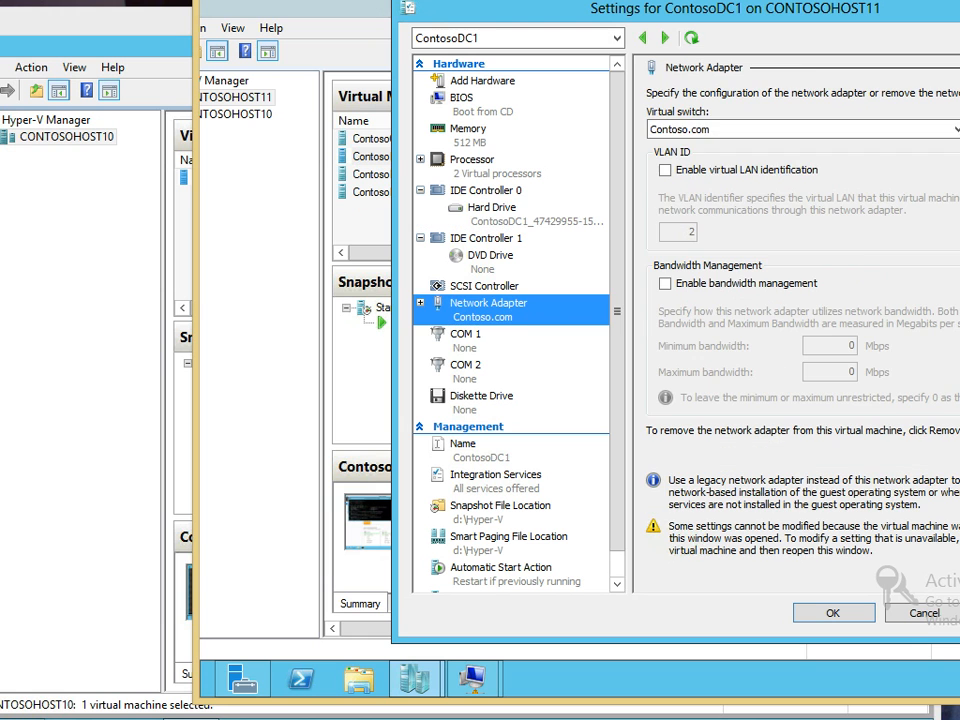
{"action": "left_click", "coordinate": [803, 129]}
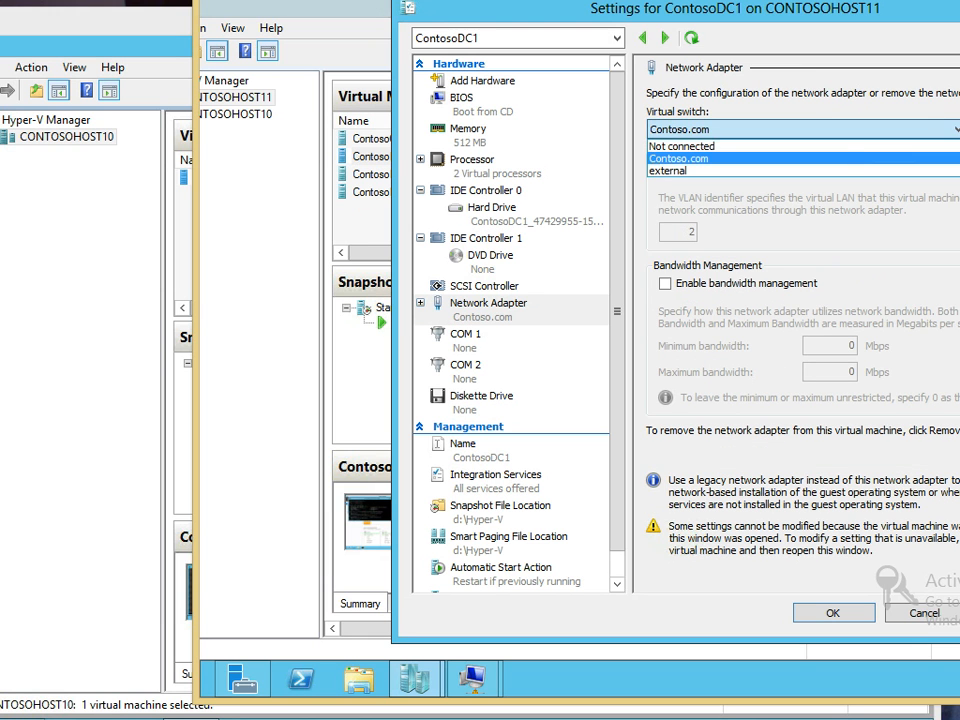
{"action": "left_click", "coordinate": [690, 171]}
{"action": "left_click", "coordinate": [833, 613]}
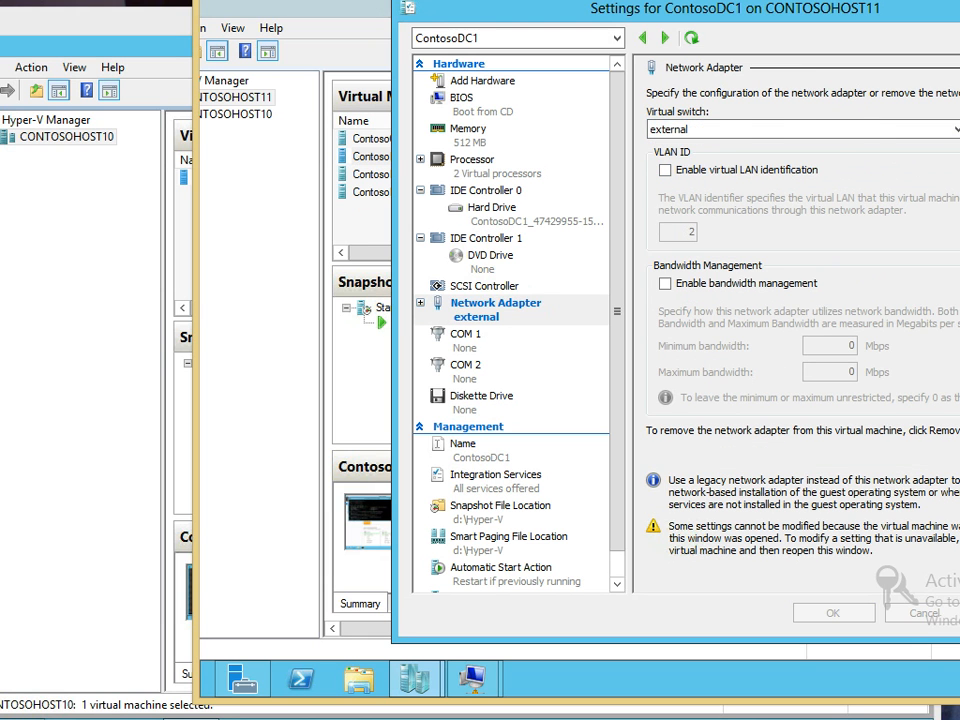
{"action": "left_click", "coordinate": [473, 679]}
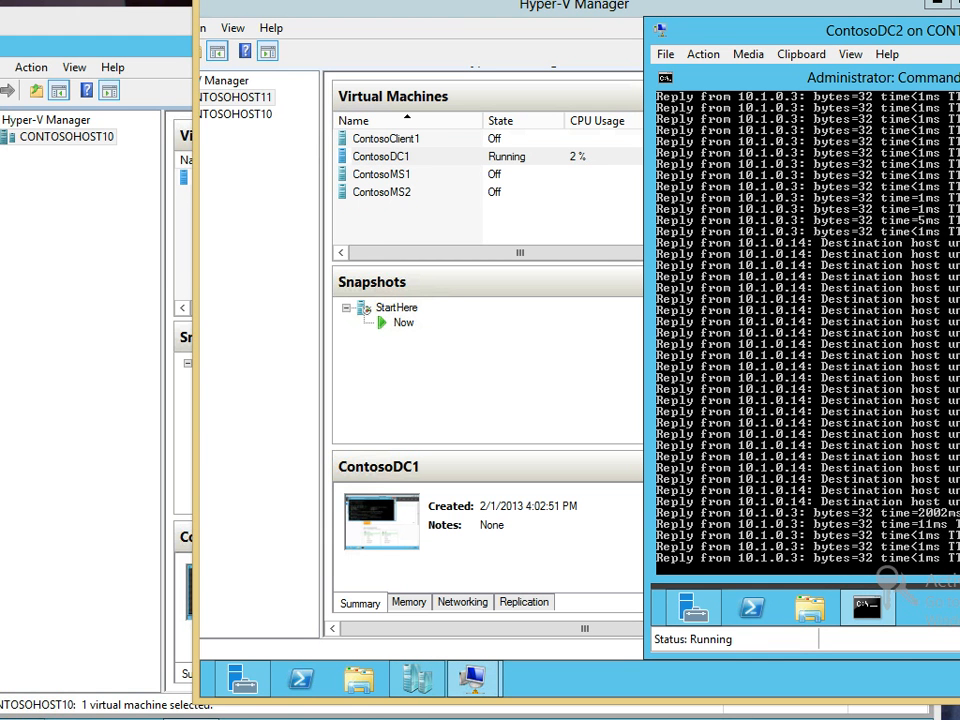
Move the ContosoDC2 console aside and bring the 10.0.0.110 CONTOSOHOST10 session to the front
{"action": "left_click_drag", "start_coordinate": [900, 31], "coordinate": [732, 31]}
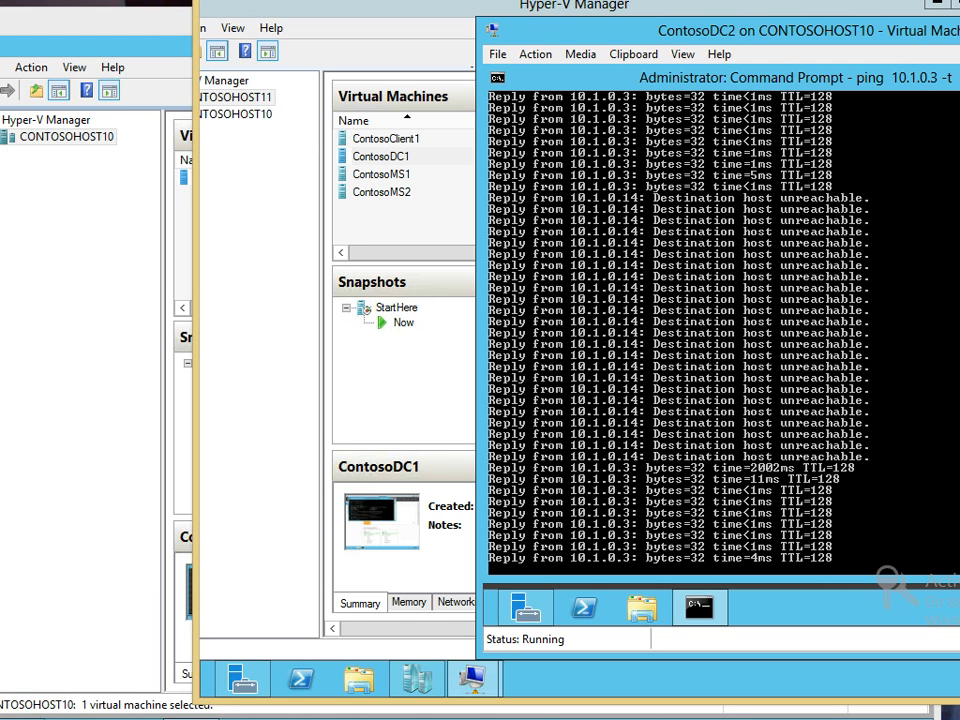
{"action": "left_click_drag", "start_coordinate": [760, 31], "coordinate": [941, 28]}
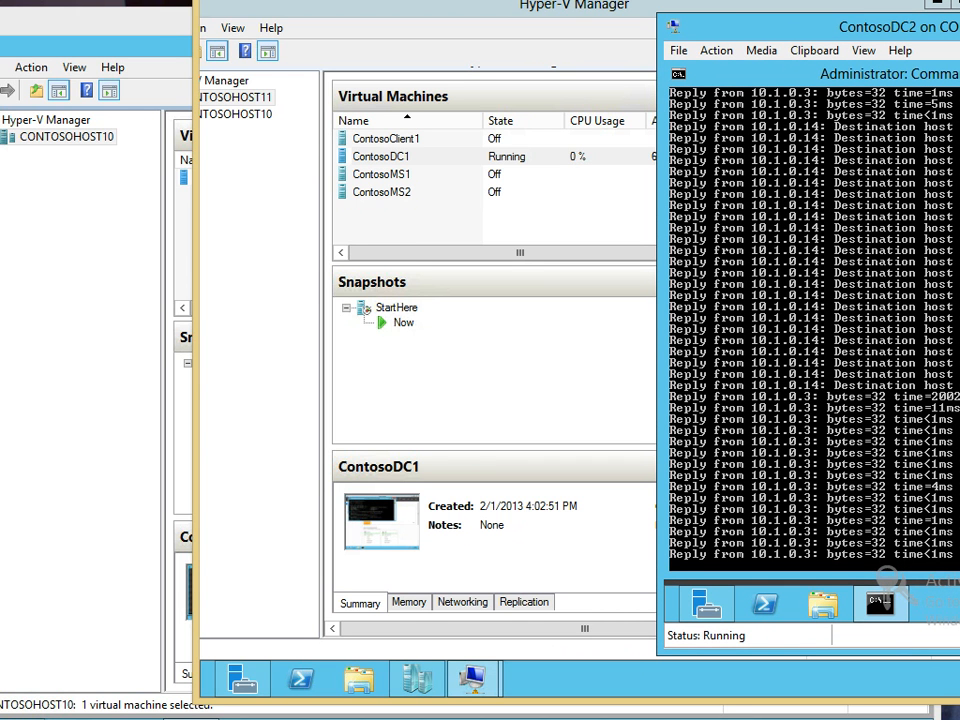
{"action": "left_click_drag", "start_coordinate": [165, 20], "coordinate": [28, 75]}
{"action": "left_click_drag", "start_coordinate": [317, 75], "coordinate": [195, 64]}
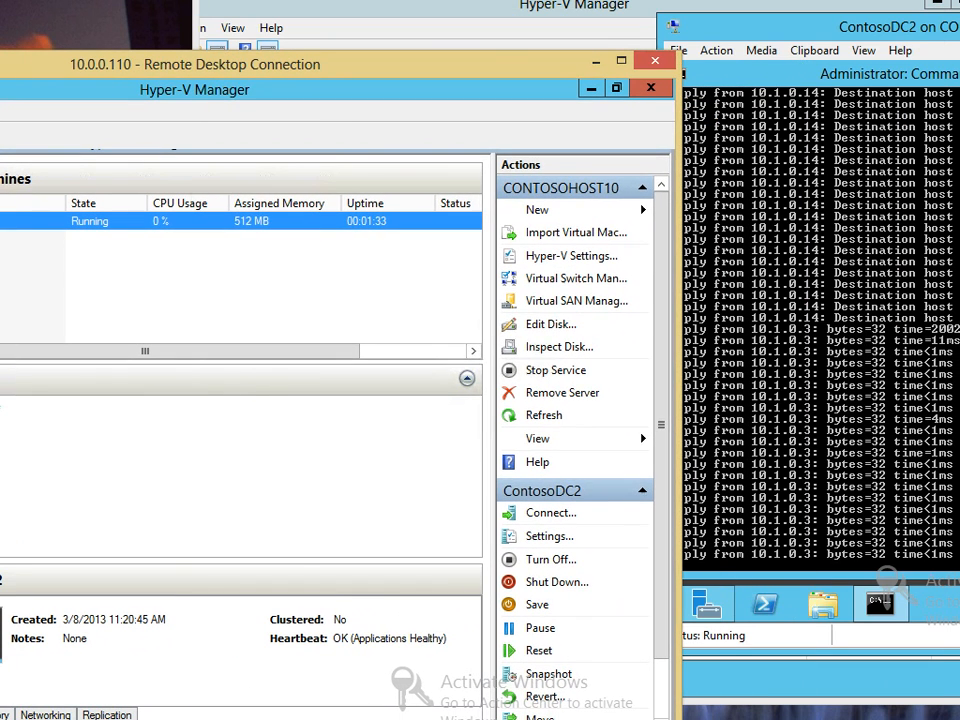
Bring ContosoDC2's console forward and shift it left to show pings to 10.1.0.3 replying
{"action": "left_click", "coordinate": [812, 320]}
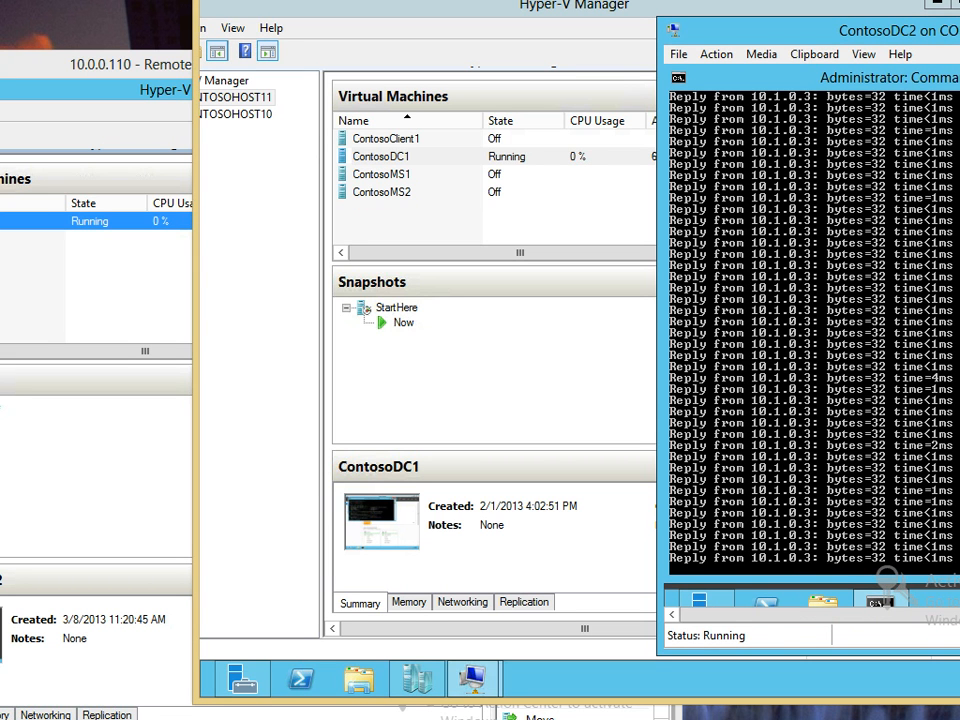
{"action": "left_click_drag", "start_coordinate": [900, 27], "coordinate": [631, 41]}
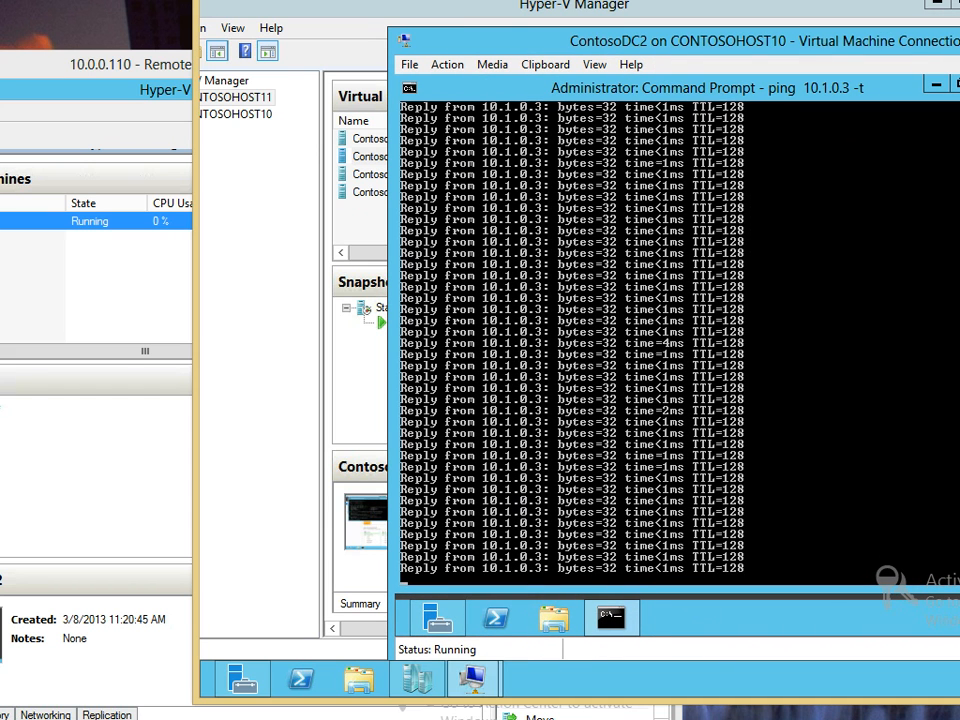